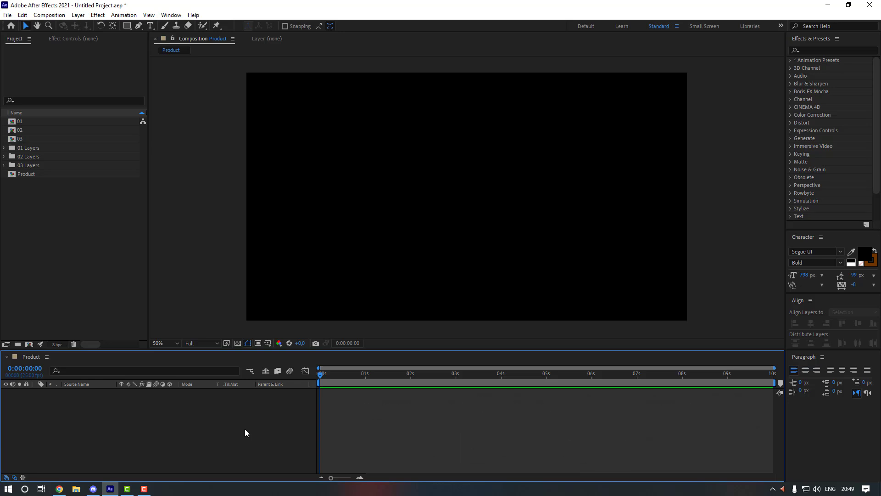
# Step: Add a white 1920 x 1080 px solid named BG to the Product composition
pyautogui.rightClick(180, 420)
pyautogui.moveTo(282, 326)
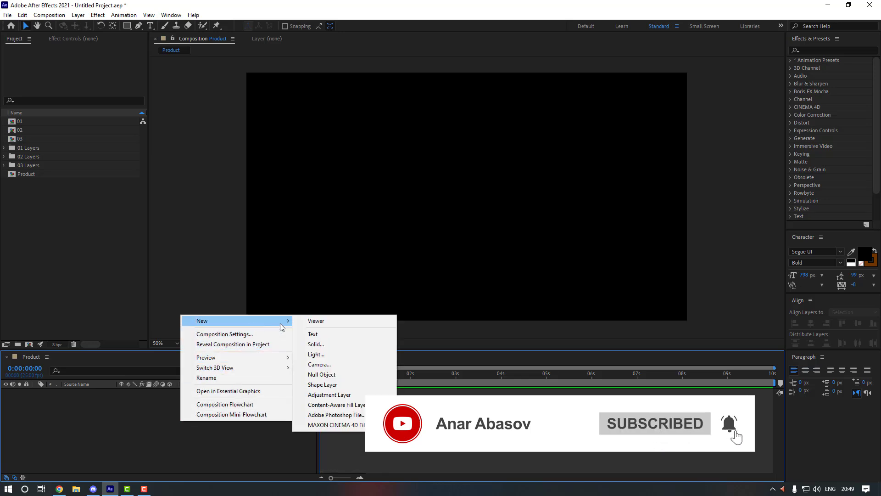
pyautogui.click(326, 343)
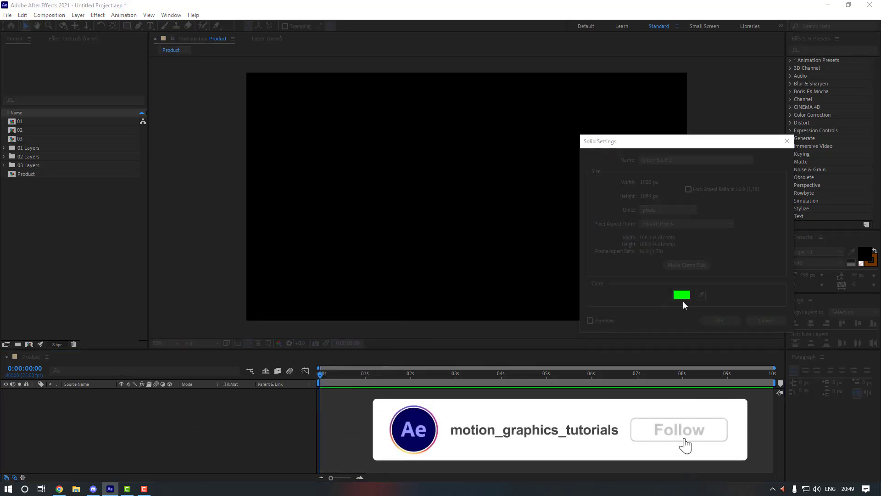
pyautogui.moveTo(666, 312); pyautogui.dragTo(532, 256)
pyautogui.click(816, 304)
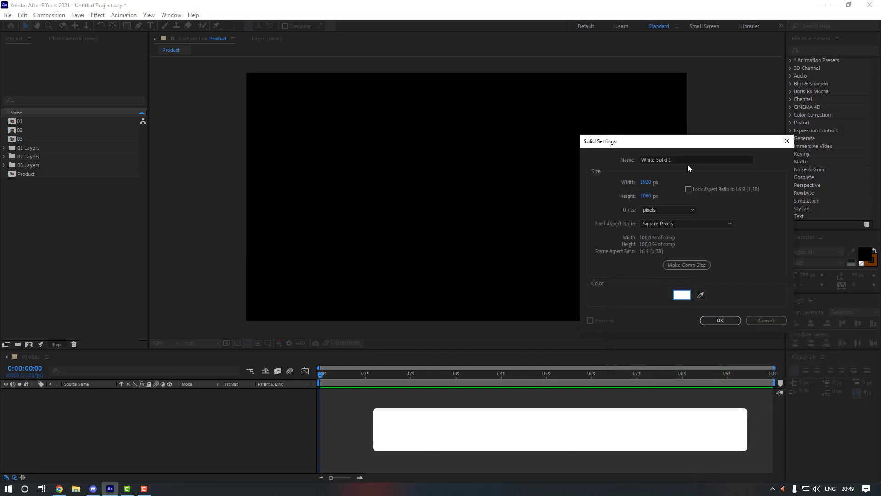
pyautogui.doubleClick(677, 158)
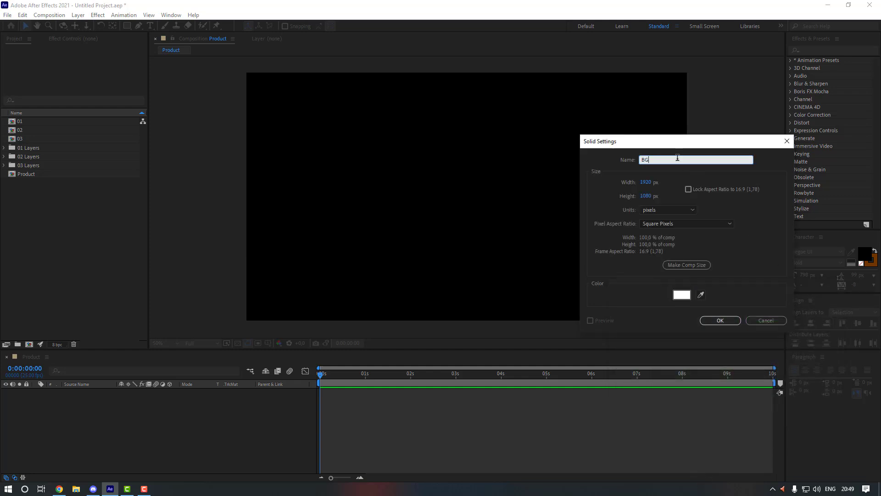
pyautogui.write('BG')
pyautogui.click(720, 321)
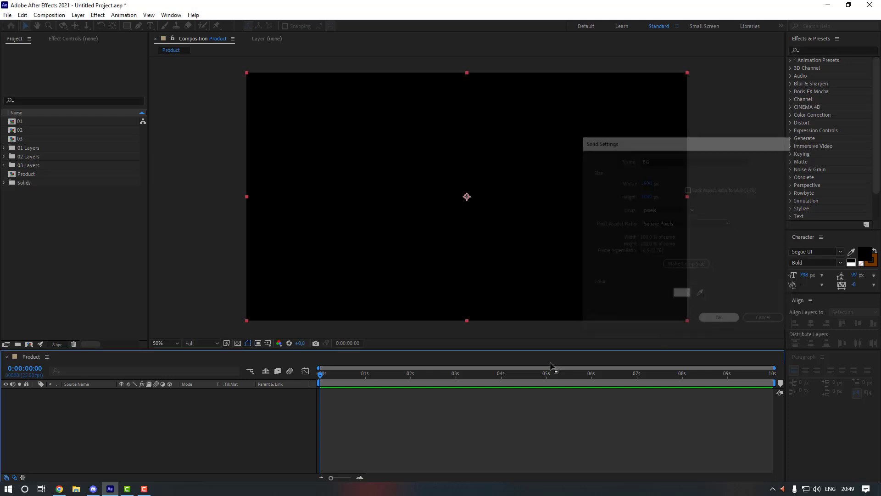
# Step: Lock the BG layer in the Product composition
pyautogui.click(131, 435)
pyautogui.click(86, 395)
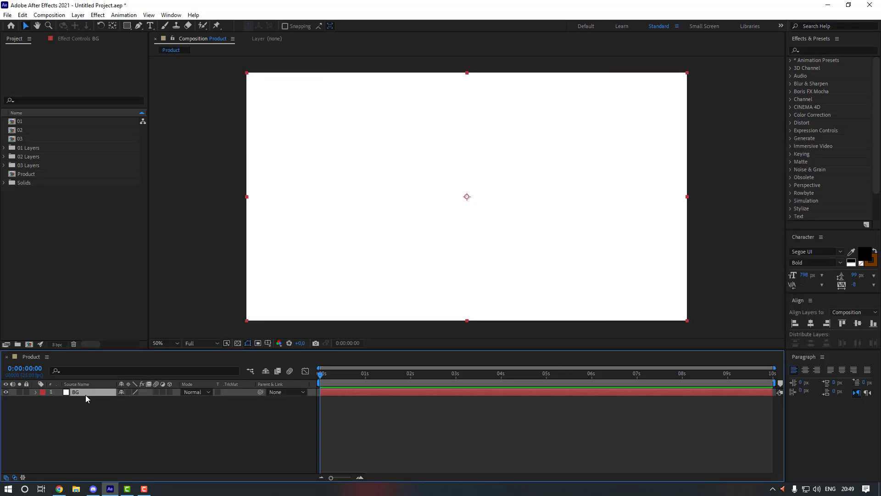
pyautogui.click(26, 392)
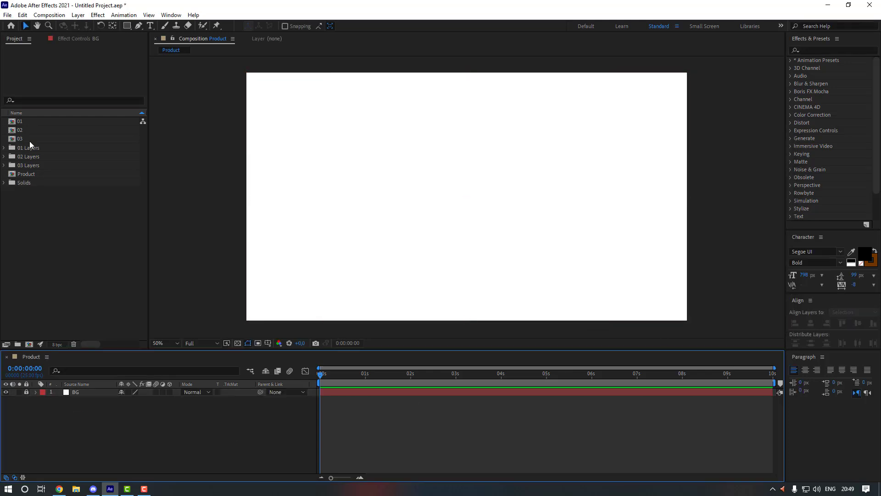
# Step: Cut all layers from composition 01 and paste them into the Product composition above BG
pyautogui.click(22, 121)
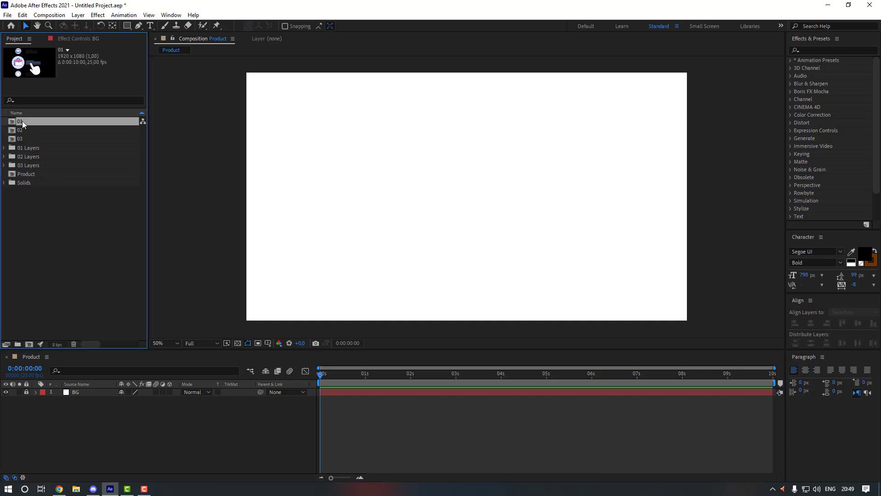
pyautogui.doubleClick(22, 120)
pyautogui.click(79, 423)
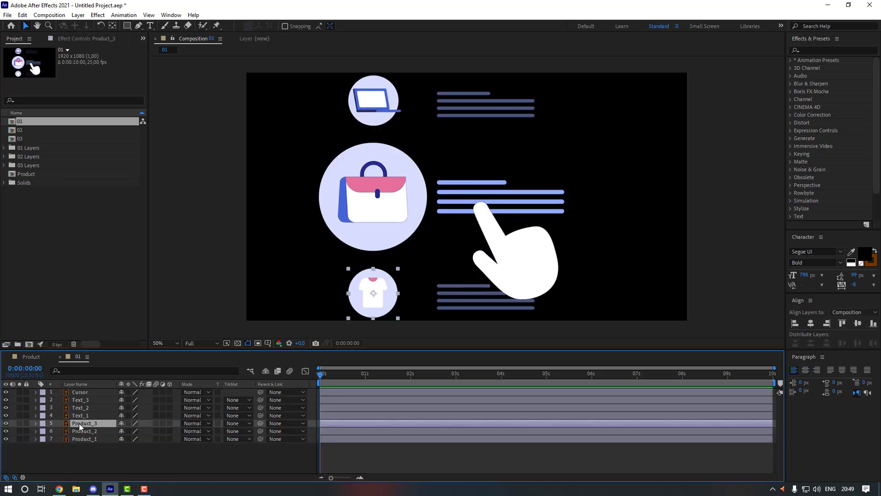
pyautogui.hotkey('ctrl', 'a')
pyautogui.hotkey('ctrl', 'x')
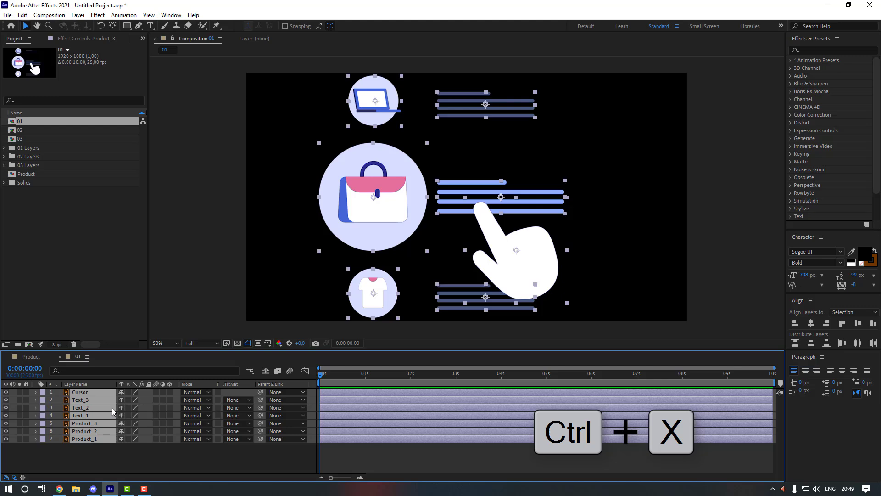
pyautogui.click(30, 357)
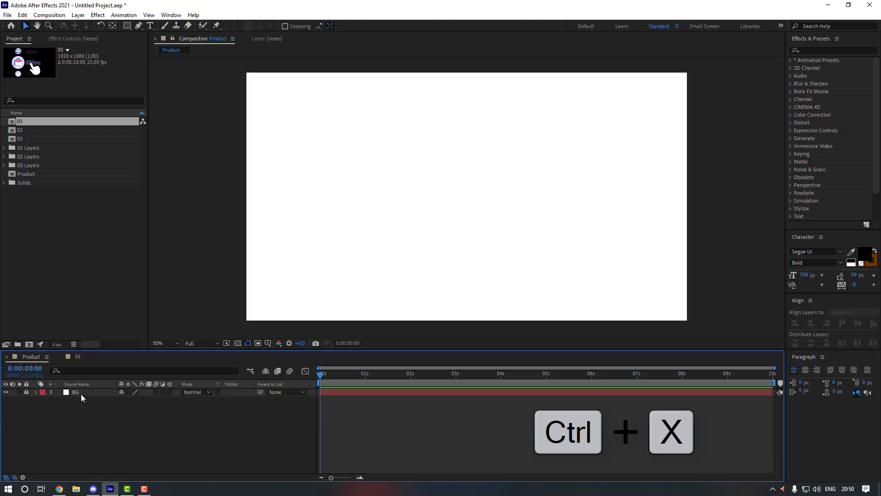
pyautogui.click(81, 394)
pyautogui.hotkey('ctrl', 'v')
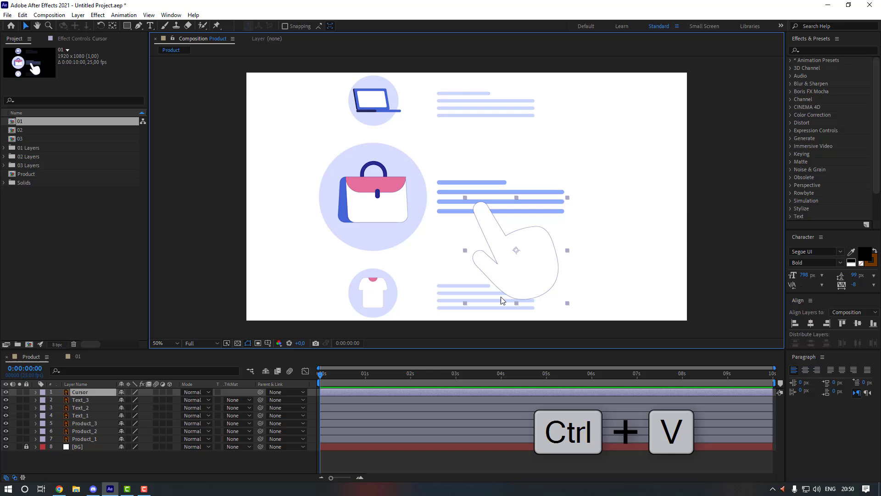
# Step: Scale the Cursor layer to 44% and move the hand into the empty area near the canvas's right edge
pyautogui.moveTo(514, 275); pyautogui.dragTo(522, 266)
pyautogui.hotkey('ctrl', 'z')
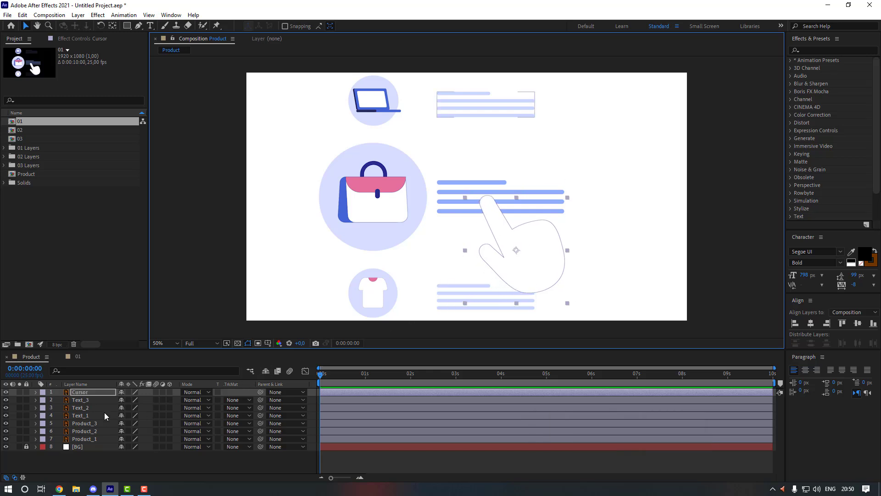
pyautogui.press('s')
pyautogui.moveTo(131, 399); pyautogui.dragTo(105, 399)
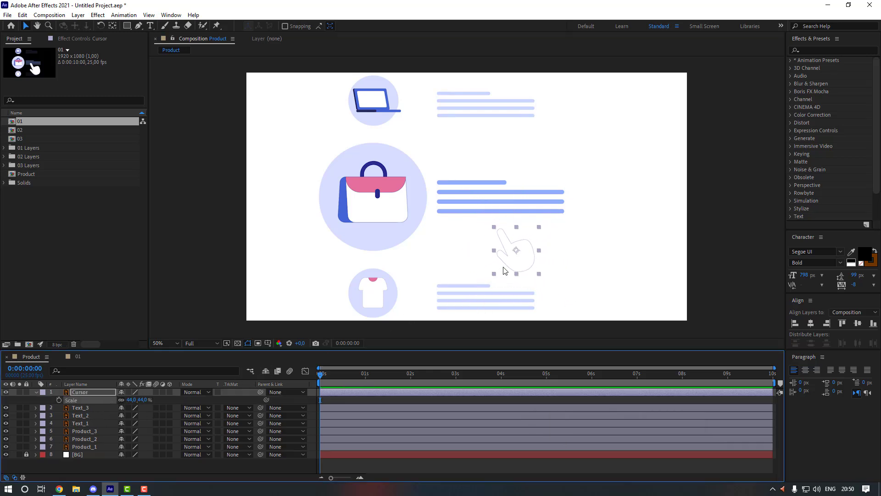
pyautogui.moveTo(505, 271); pyautogui.dragTo(642, 239)
pyautogui.click(620, 153)
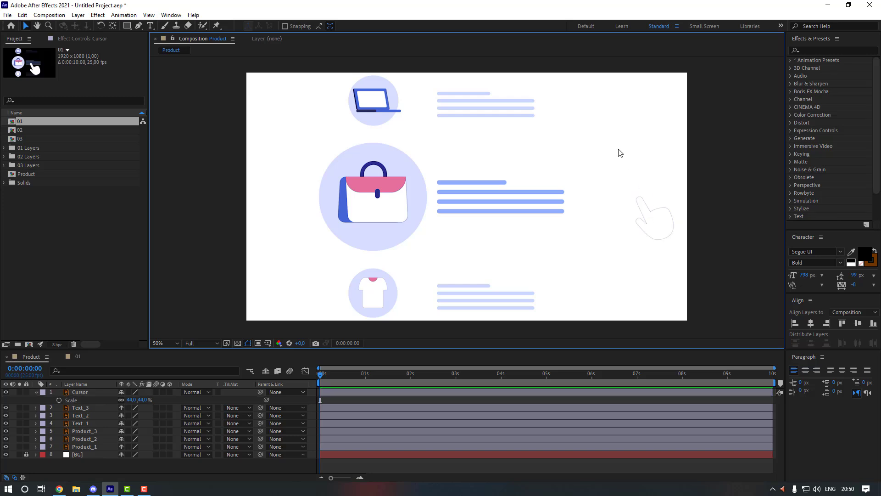
# Step: Scale the Product_2 bag layer down to 56%
pyautogui.click(345, 211)
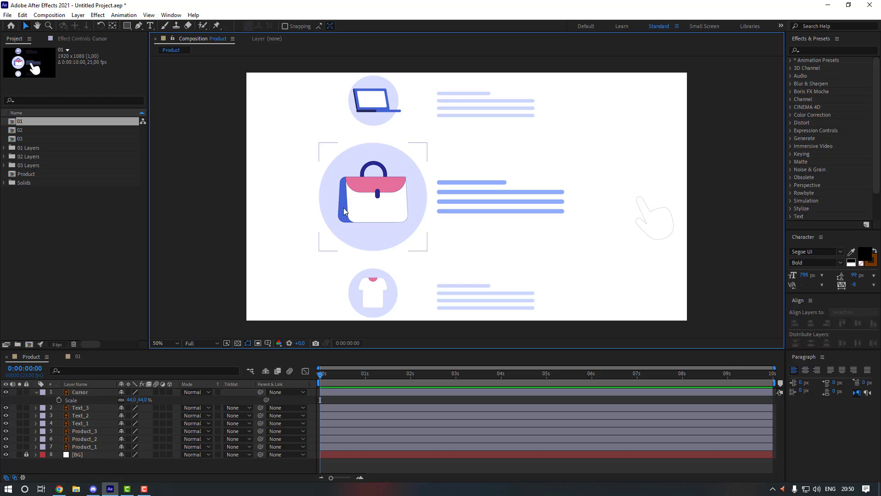
pyautogui.click(88, 439)
pyautogui.press('s')
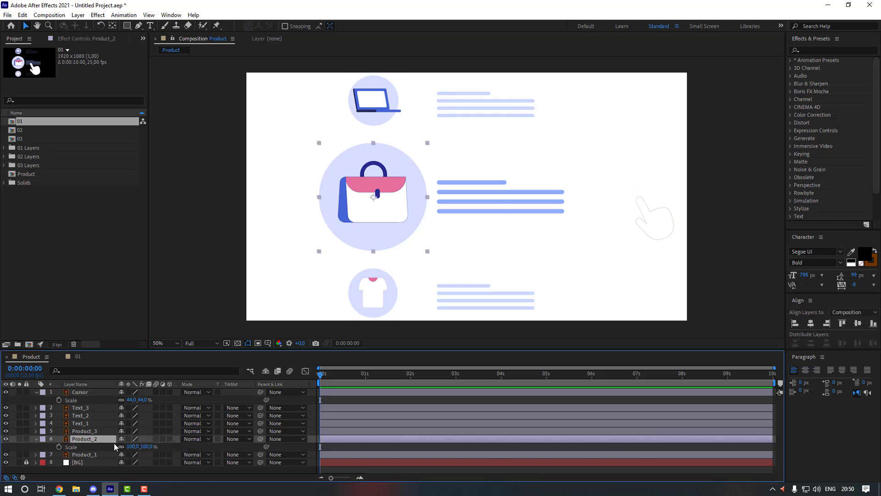
pyautogui.moveTo(132, 448); pyautogui.dragTo(110, 446)
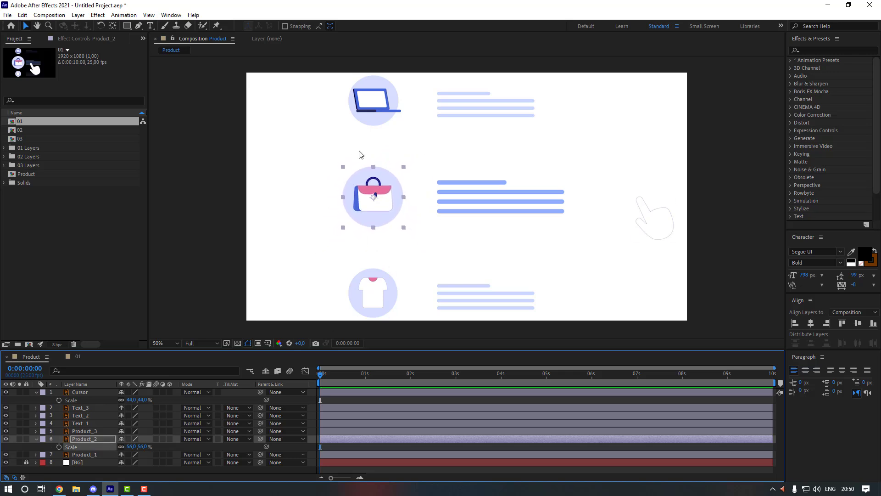
# Step: Scale the Text_2 layer to 80% and shift it left into line with the other text blocks
pyautogui.click(92, 416)
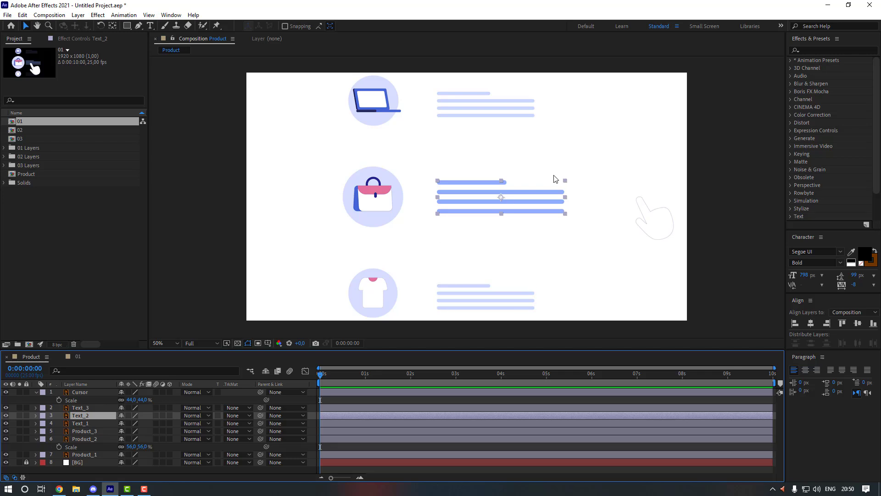
pyautogui.press('s')
pyautogui.moveTo(133, 422); pyautogui.dragTo(123, 422)
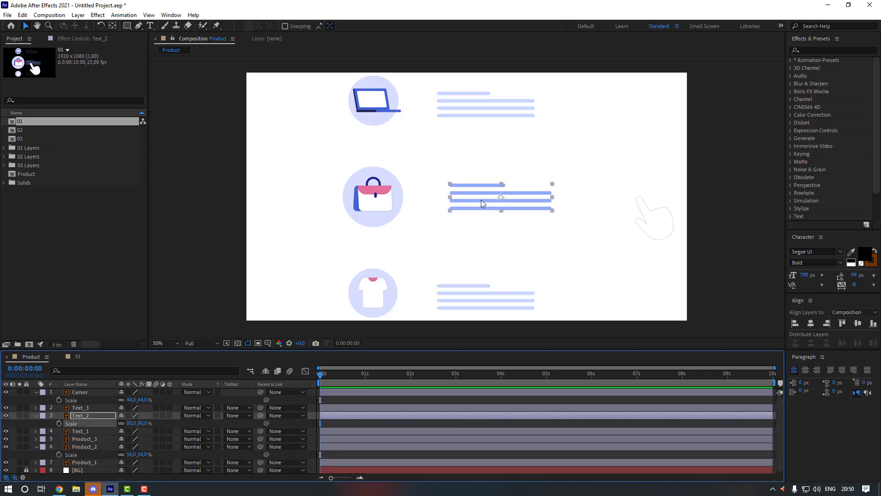
pyautogui.moveTo(481, 201); pyautogui.dragTo(470, 202)
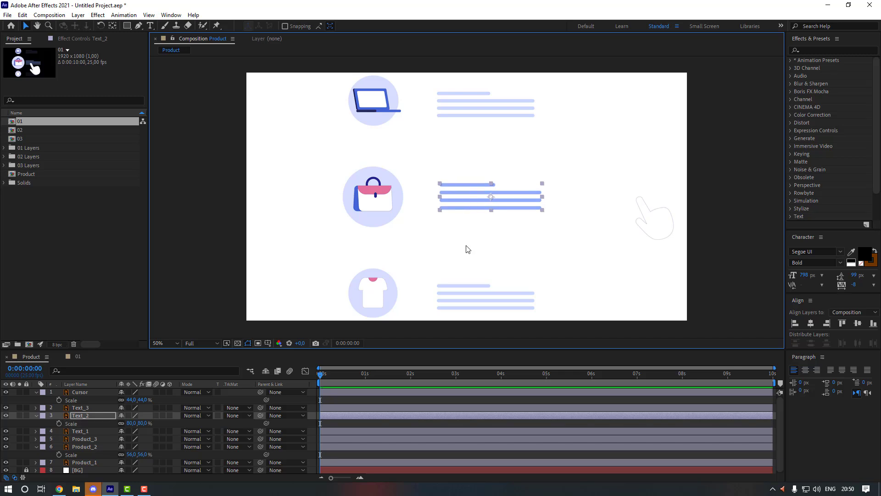
# Step: Start Position keyframes on the Cursor layer at 0:00:00:00 with the hand just outside the canvas's right edge, at about 2038, 629
pyautogui.click(89, 392)
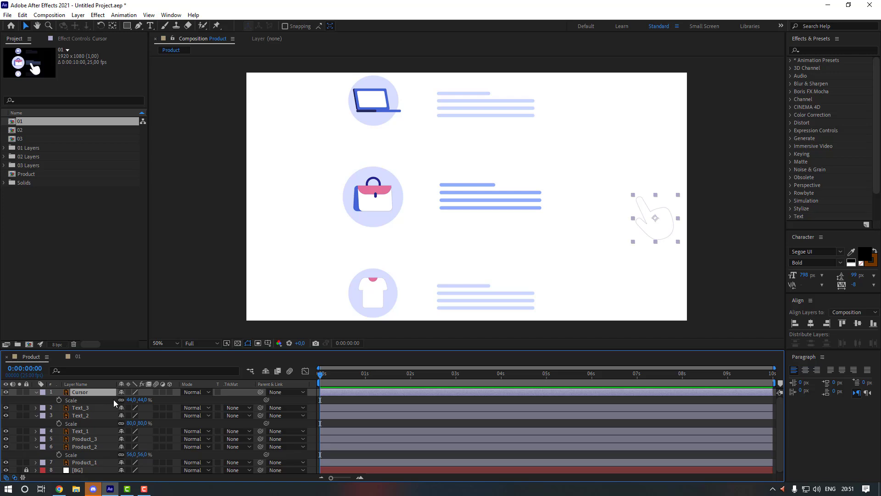
pyautogui.press('p')
pyautogui.click(59, 400)
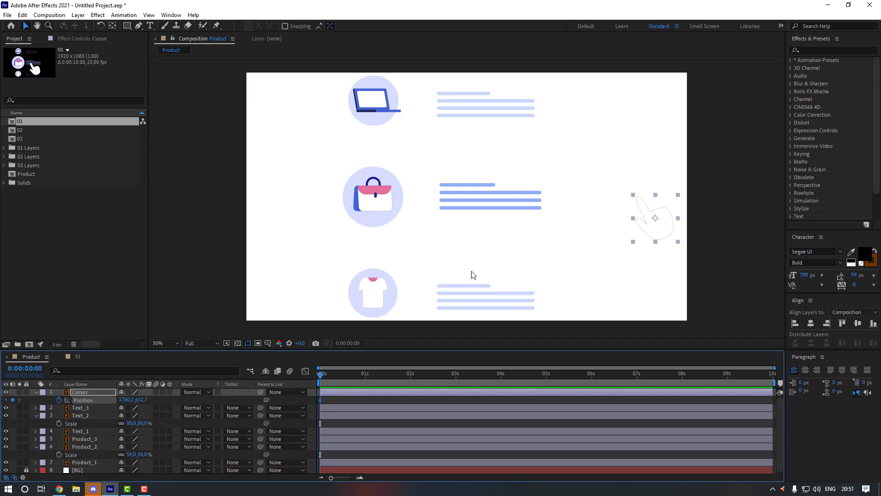
pyautogui.moveTo(648, 229); pyautogui.dragTo(707, 228)
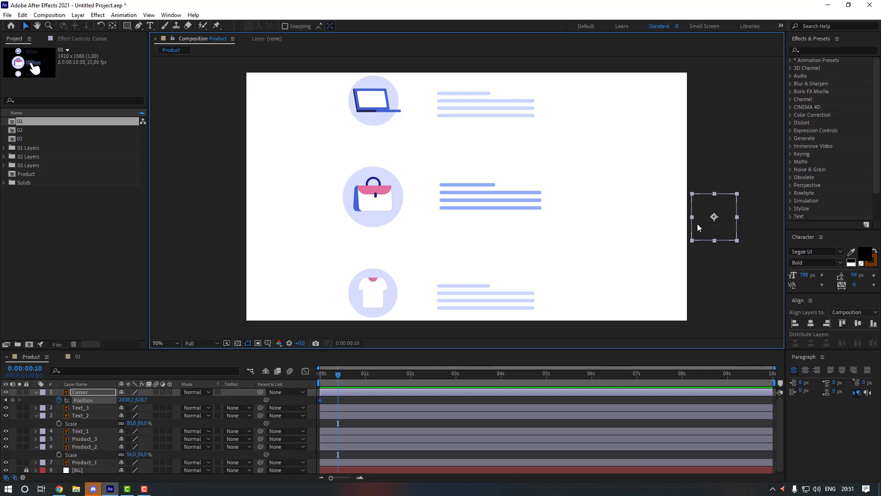
# Step: Keyframe the hand beside the top text block at 0:00:01:04 and arc its path through about 1757, 256 at 0:00:00:10
pyautogui.moveTo(697, 224); pyautogui.dragTo(562, 139)
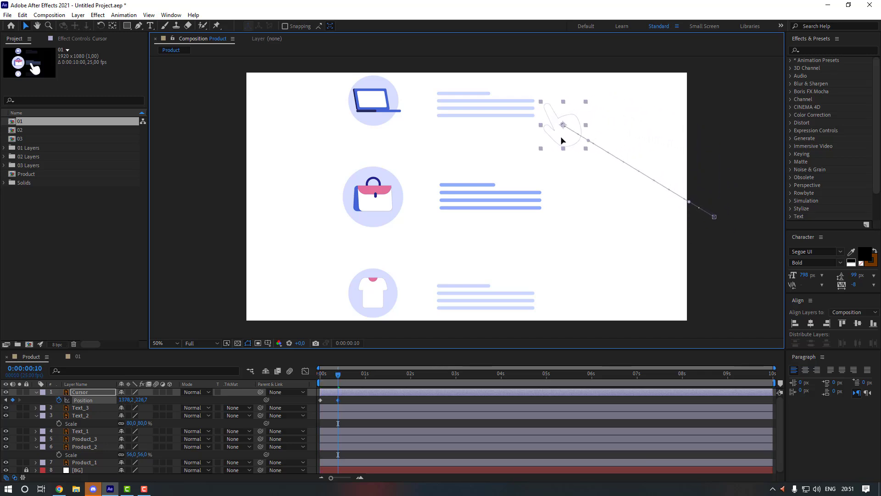
pyautogui.moveTo(338, 400); pyautogui.dragTo(373, 399)
pyautogui.moveTo(665, 199); pyautogui.dragTo(655, 144)
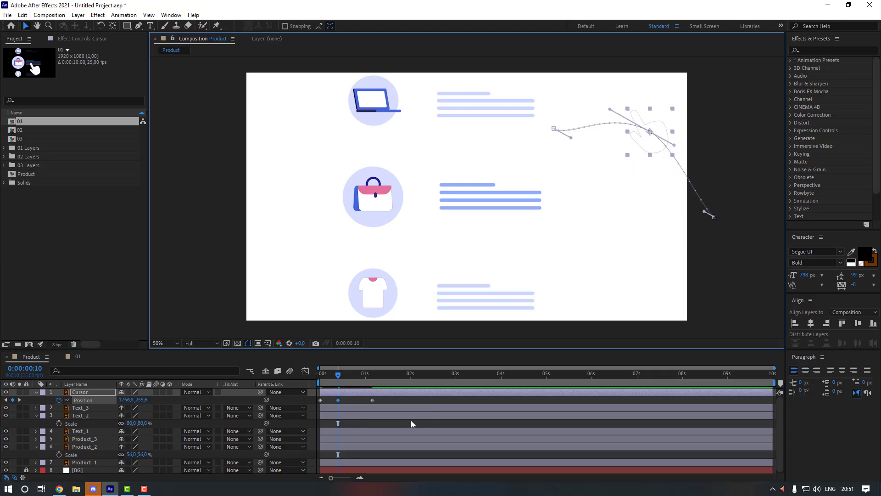
# Step: Shift the Cursor's middle Position keyframe to 0:00:00:13, apply Easy Ease to all three keyframes, and preview the motion
pyautogui.moveTo(337, 399); pyautogui.dragTo(318, 403)
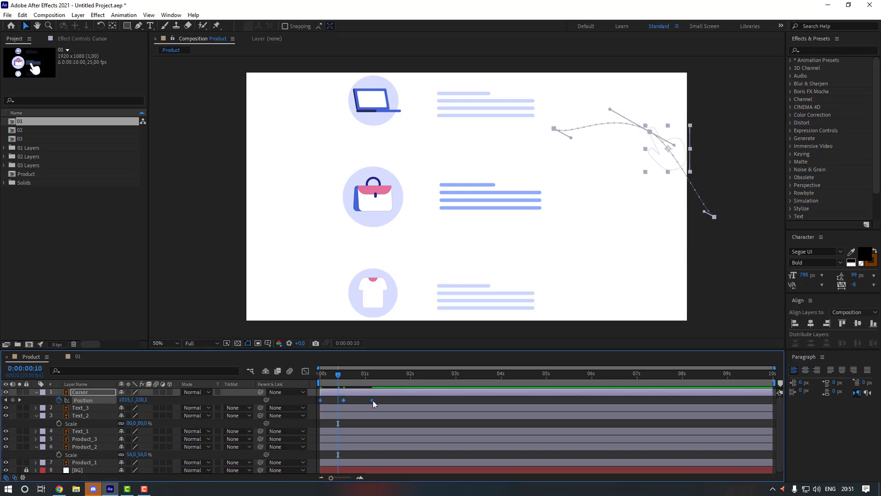
pyautogui.rightClick(373, 400)
pyautogui.moveTo(412, 394)
pyautogui.click(500, 424)
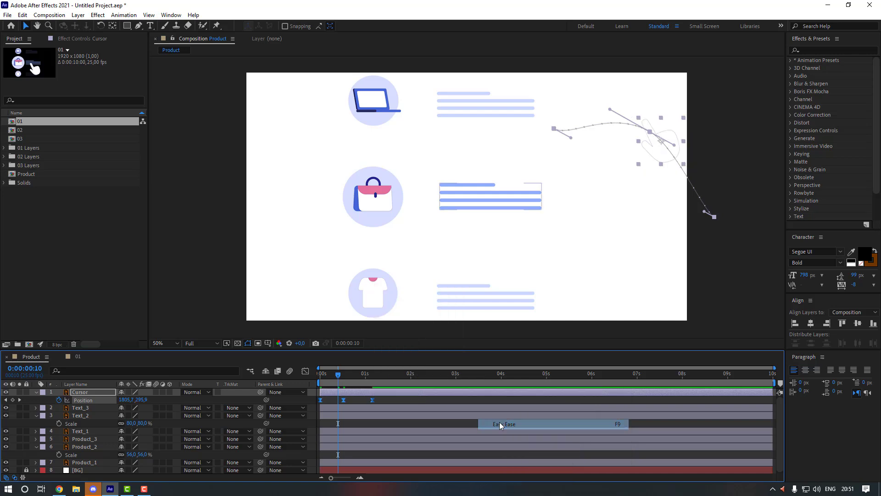
pyautogui.moveTo(338, 374); pyautogui.dragTo(282, 371)
pyautogui.press('F2')
pyautogui.press('space')
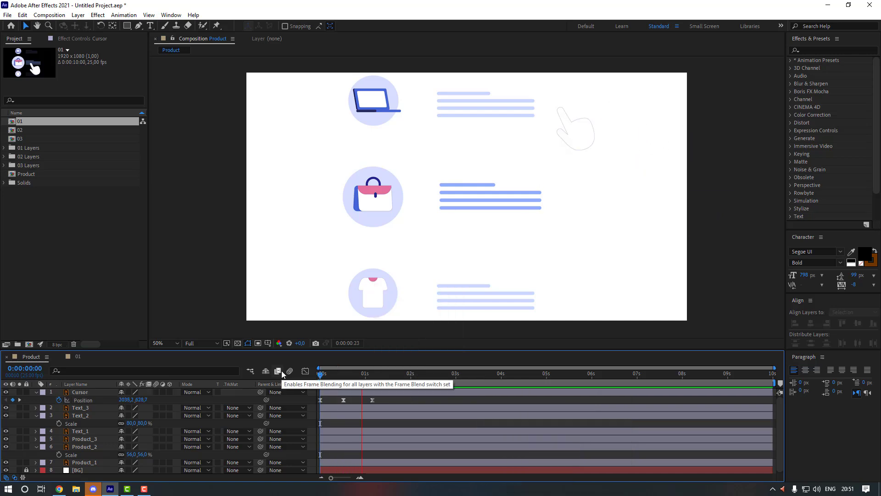
pyautogui.press('space')
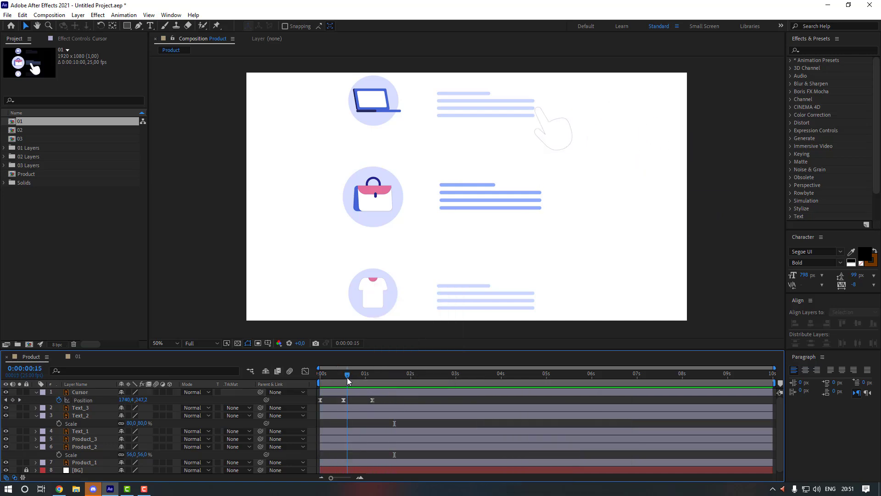
# Step: Remove the easing from the Cursor's middle Position keyframe at 0:00:00:13 and preview the motion from the start
pyautogui.moveTo(347, 377); pyautogui.dragTo(344, 377)
pyautogui.click(344, 400)
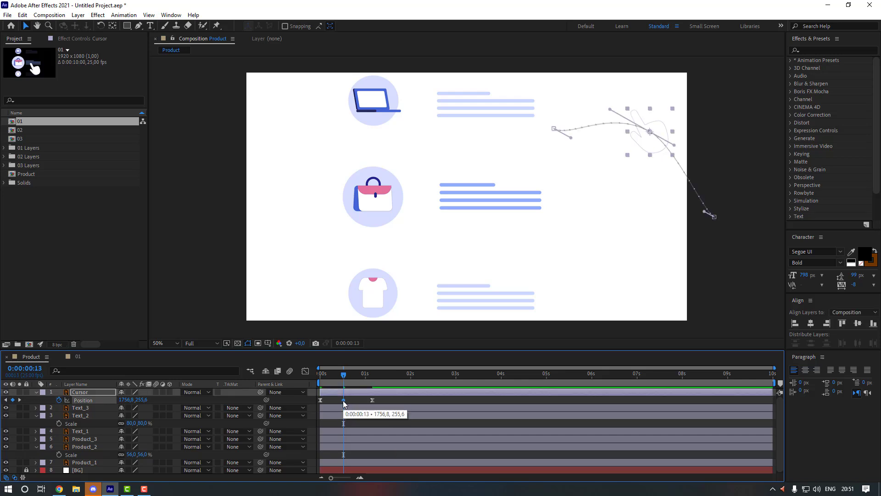
pyautogui.click(353, 397)
pyautogui.moveTo(343, 376); pyautogui.dragTo(290, 376)
pyautogui.press('space')
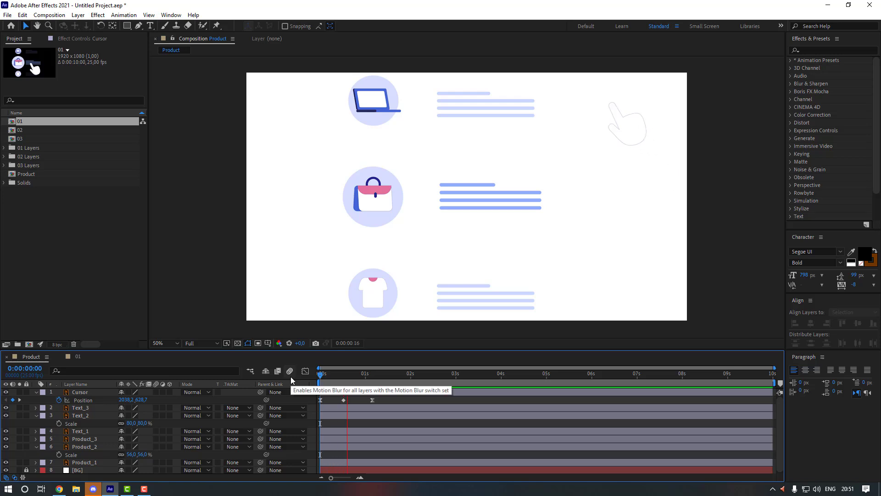
pyautogui.click(341, 376)
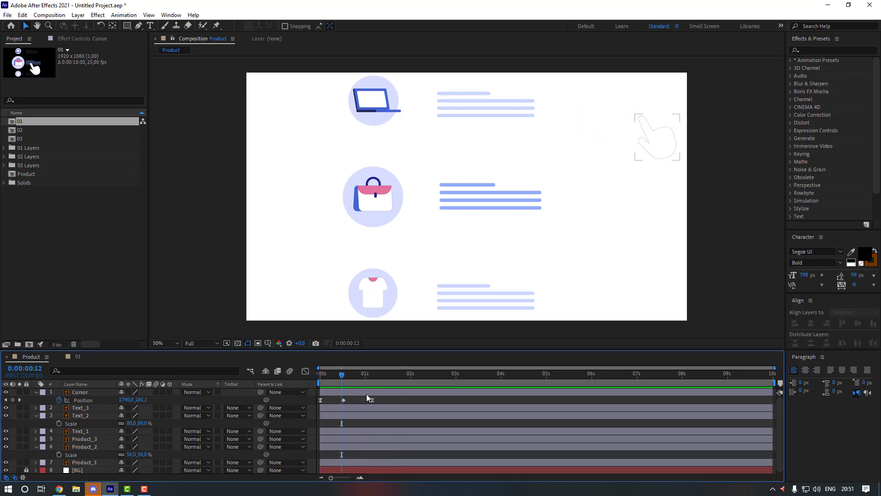
# Step: Bend the Cursor's motion path upward at its 0:00:01:04 and 0:00:00:00 Position keyframes for a smoother arc, and preview the motion
pyautogui.click(366, 393)
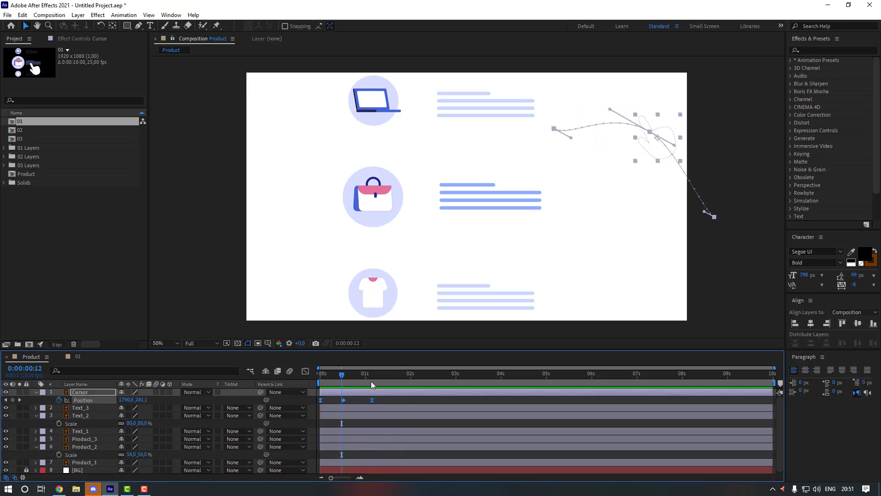
pyautogui.moveTo(370, 370); pyautogui.dragTo(372, 370)
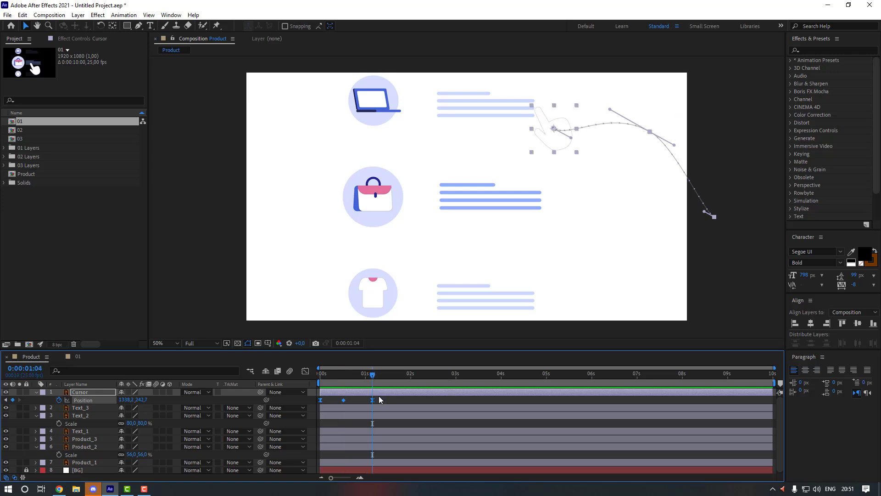
pyautogui.moveTo(571, 137); pyautogui.dragTo(573, 126)
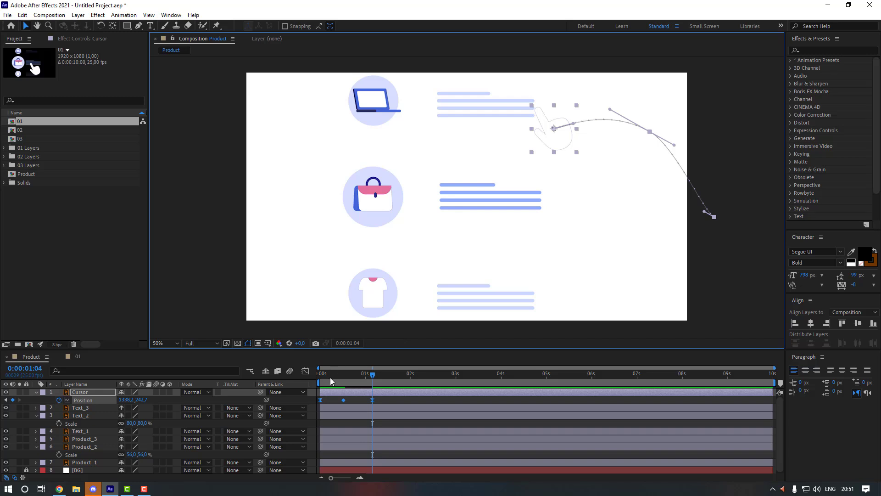
pyautogui.moveTo(331, 380); pyautogui.dragTo(315, 375)
pyautogui.moveTo(707, 214); pyautogui.dragTo(709, 208)
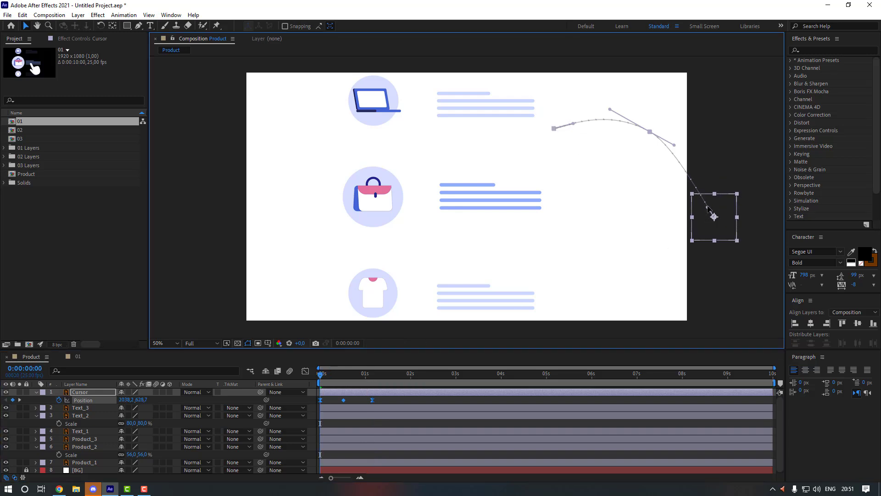
pyautogui.click(399, 401)
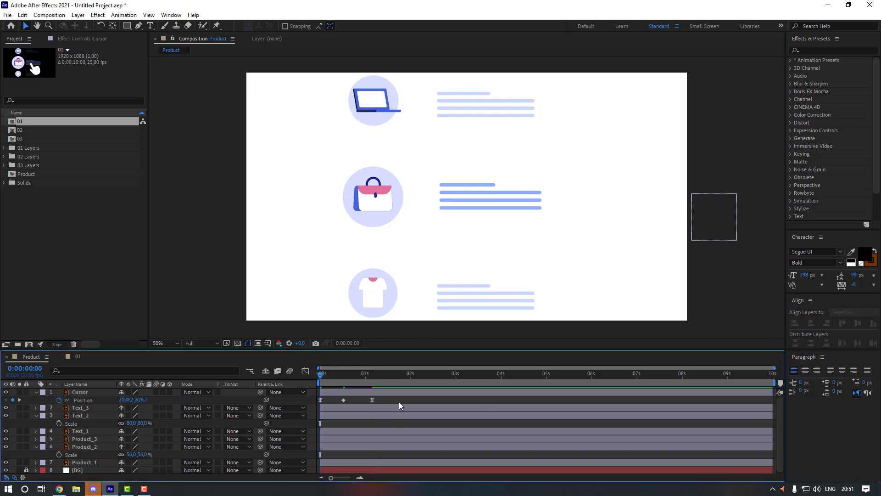
pyautogui.press('space')
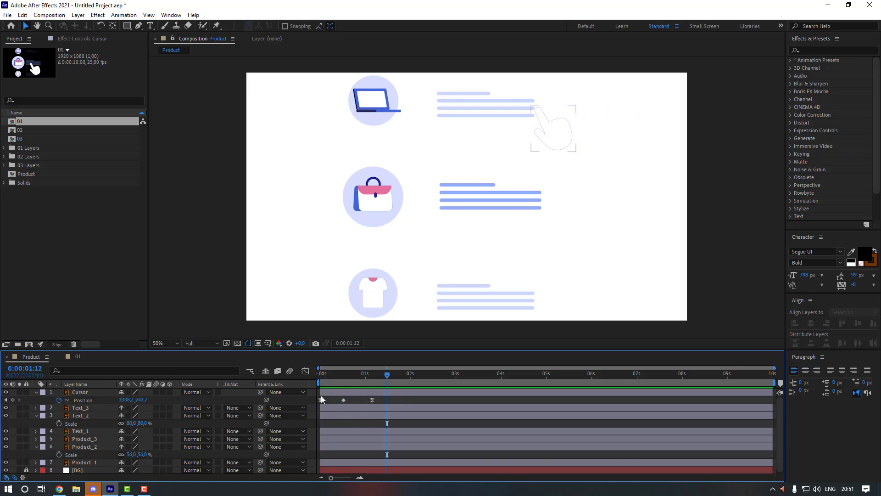
pyautogui.press('space')
# Step: Keyframe the Cursor's Rotation at 0° on 0:00:00:00, -15° on 0:00:00:12 and 0° on 0:00:01:00
pyautogui.click(323, 393)
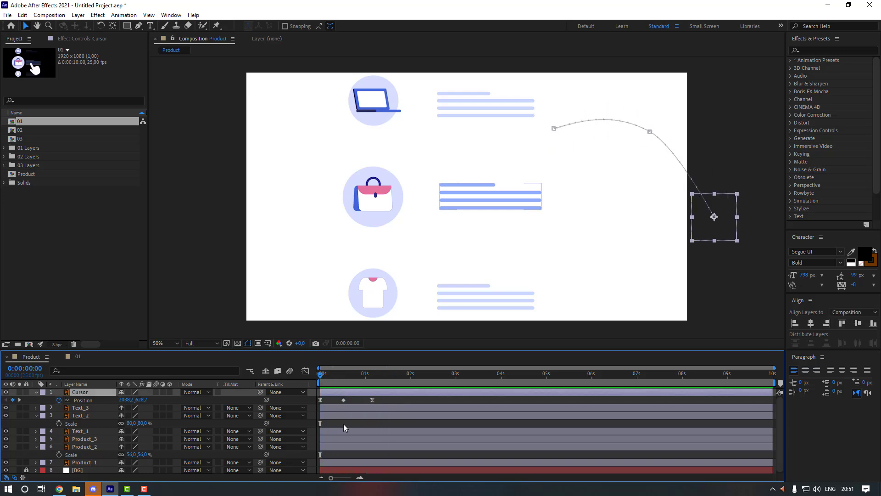
pyautogui.hotkey('shift', 'r')
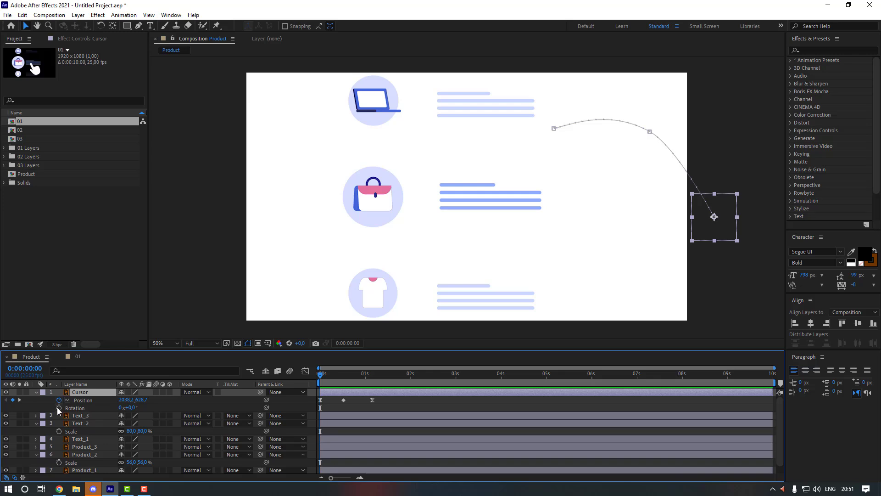
pyautogui.click(340, 376)
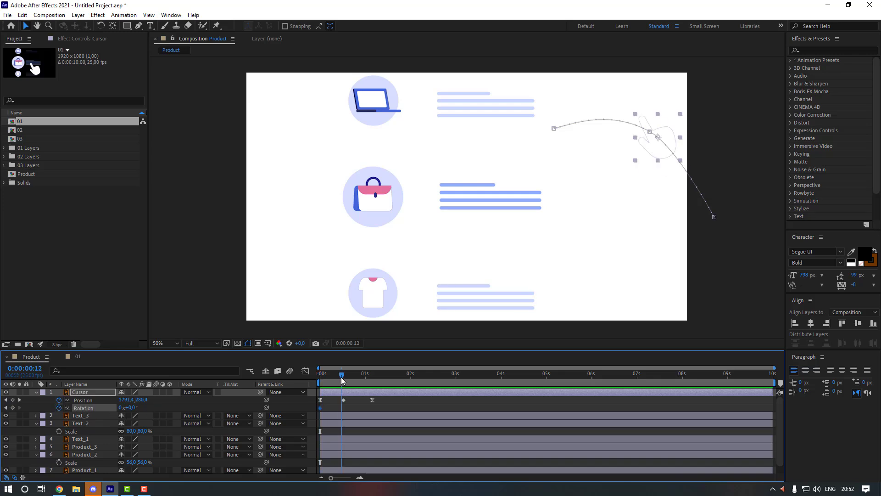
pyautogui.moveTo(129, 410); pyautogui.dragTo(125, 408)
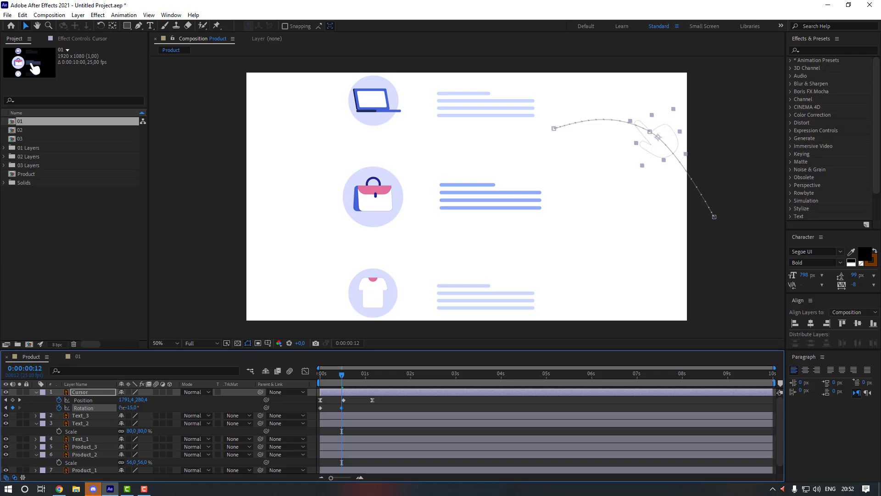
pyautogui.moveTo(353, 382); pyautogui.dragTo(365, 377)
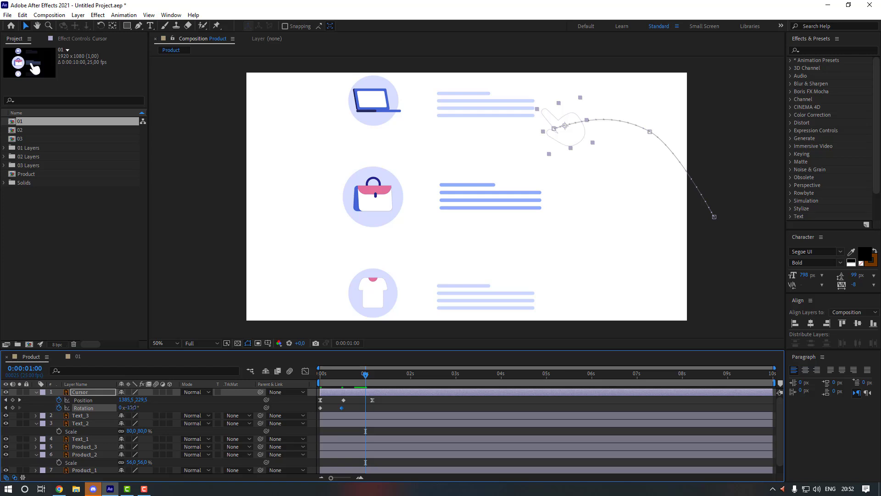
pyautogui.write('0')
pyautogui.press('Return')
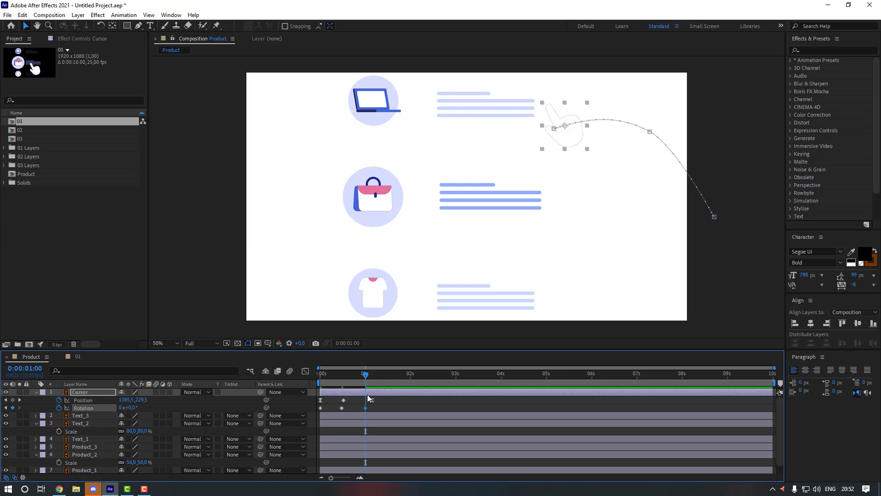
# Step: Apply Easy Ease to all three Cursor Rotation keyframes and preview the animation from the start
pyautogui.moveTo(375, 409); pyautogui.dragTo(316, 411)
pyautogui.rightClick(366, 407)
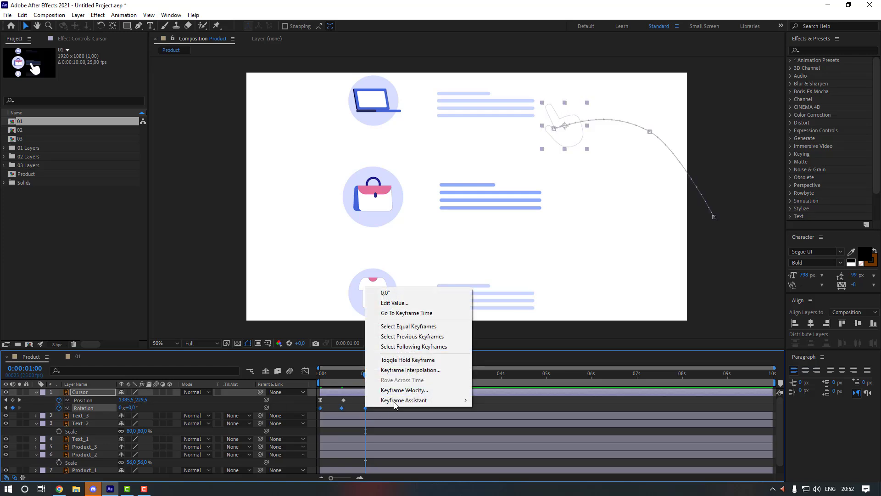
pyautogui.moveTo(413, 400)
pyautogui.click(497, 340)
pyautogui.press('Home')
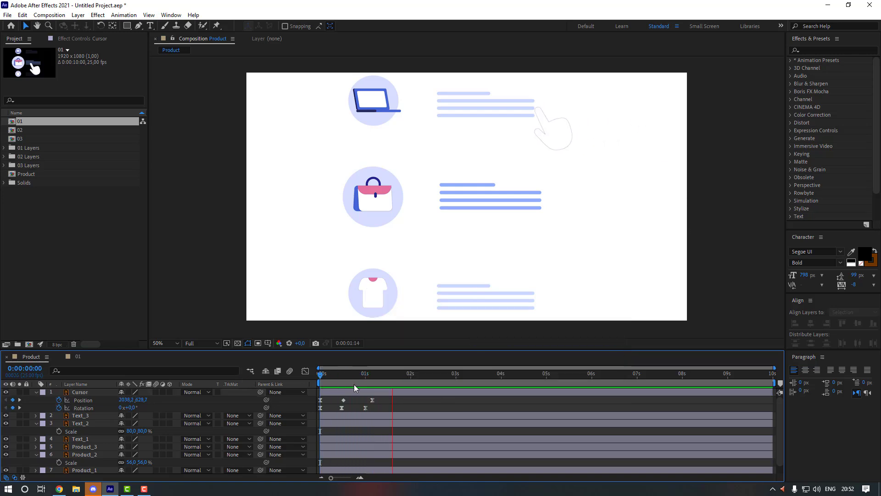
pyautogui.press('space')
# Step: Move the hand at its 0:00:01:04 Position keyframe onto the top text block, at about 1162, 239
pyautogui.moveTo(370, 373); pyautogui.dragTo(373, 373)
pyautogui.click(372, 400)
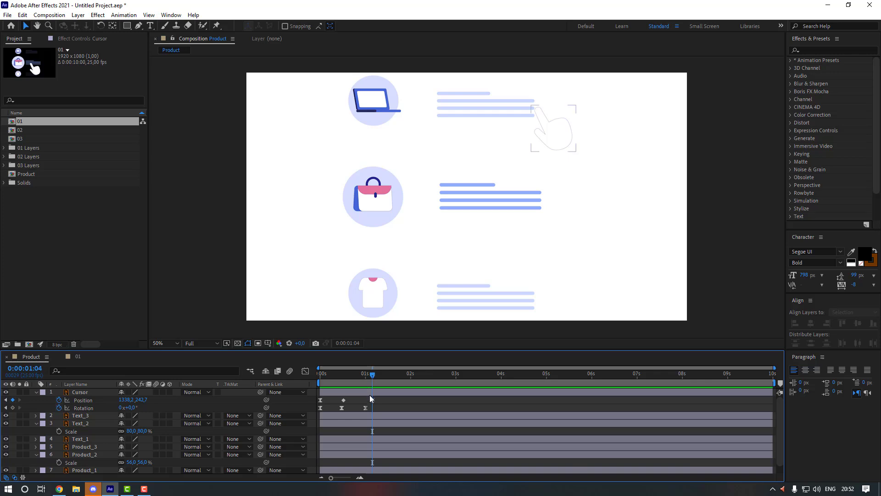
pyautogui.moveTo(559, 123); pyautogui.dragTo(515, 128)
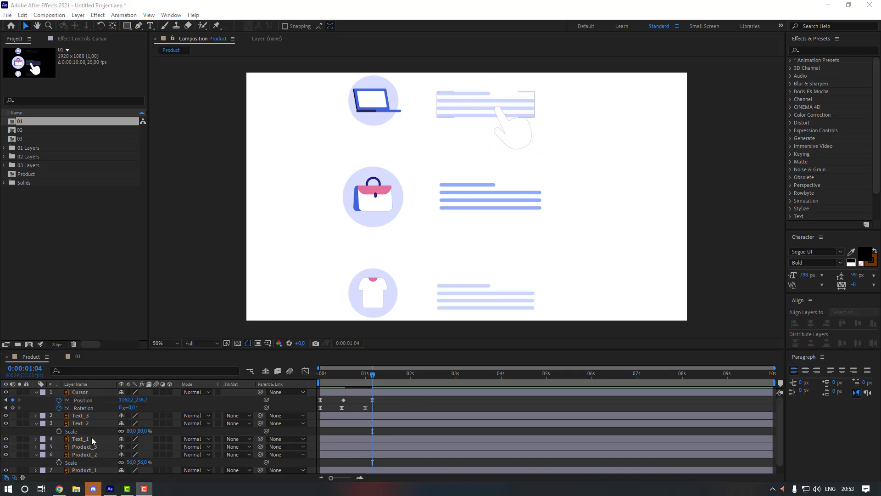
# Step: Start Position and Scale keyframes on Product_1 at 0:00:00:24, and at 0:00:01:09 enlarge it to 158% at about 559, 248
pyautogui.scroll(-1, 92, 439)
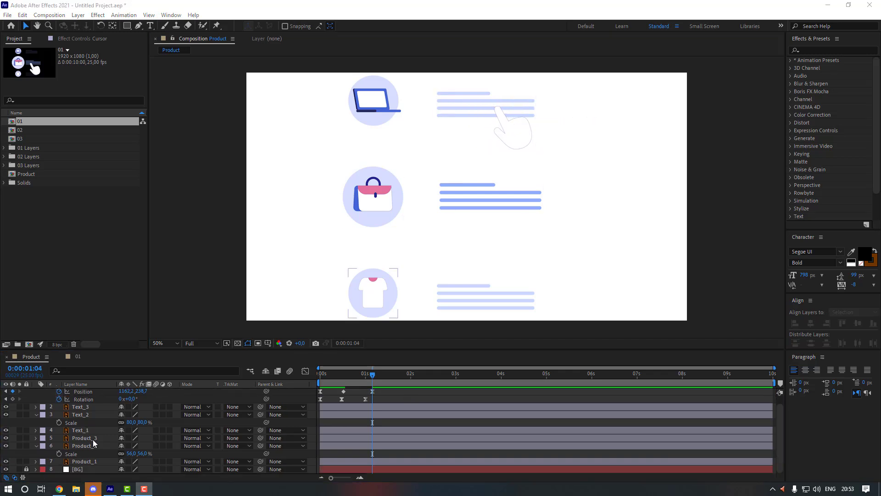
pyautogui.click(89, 461)
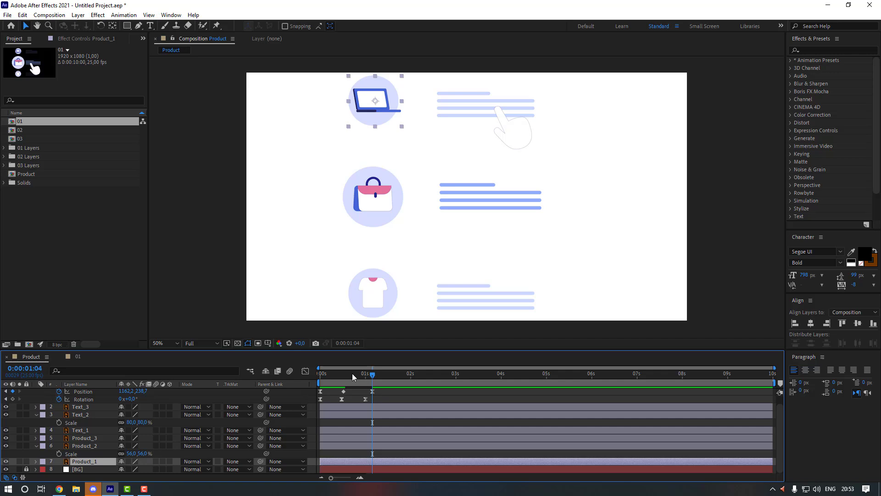
pyautogui.moveTo(372, 377); pyautogui.dragTo(363, 374)
pyautogui.press('s')
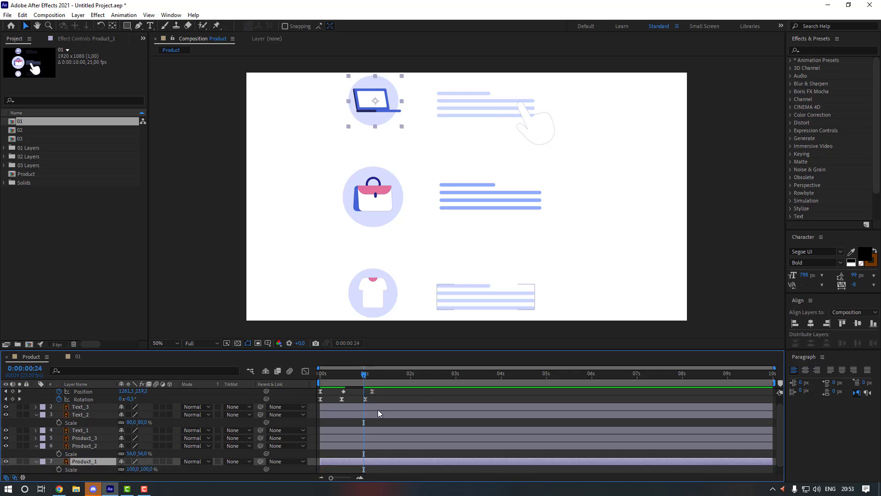
pyautogui.scroll(-2, 378, 410)
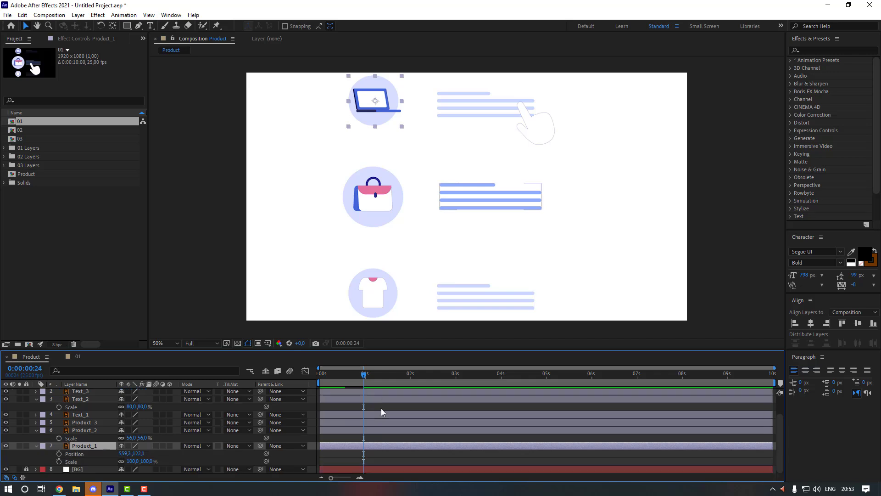
pyautogui.click(59, 461)
pyautogui.click(59, 453)
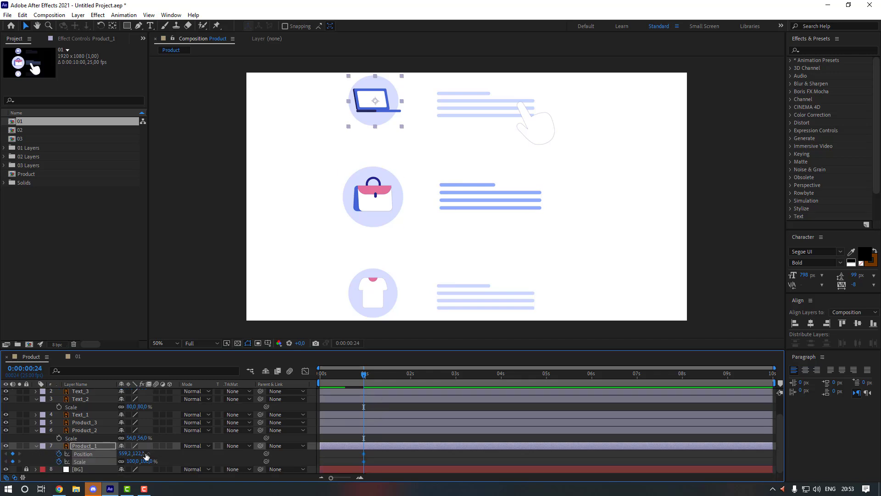
pyautogui.press('space')
pyautogui.moveTo(132, 460); pyautogui.dragTo(203, 451)
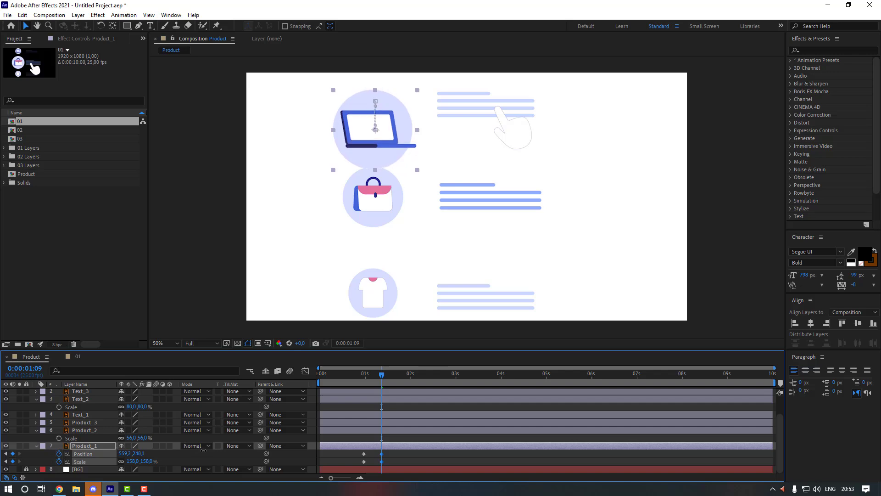
# Step: Parent the Text_1 layer to Product_1 at 0:00:00:24 and scrub to 0:00:01:09 to check that they scale together
pyautogui.click(364, 375)
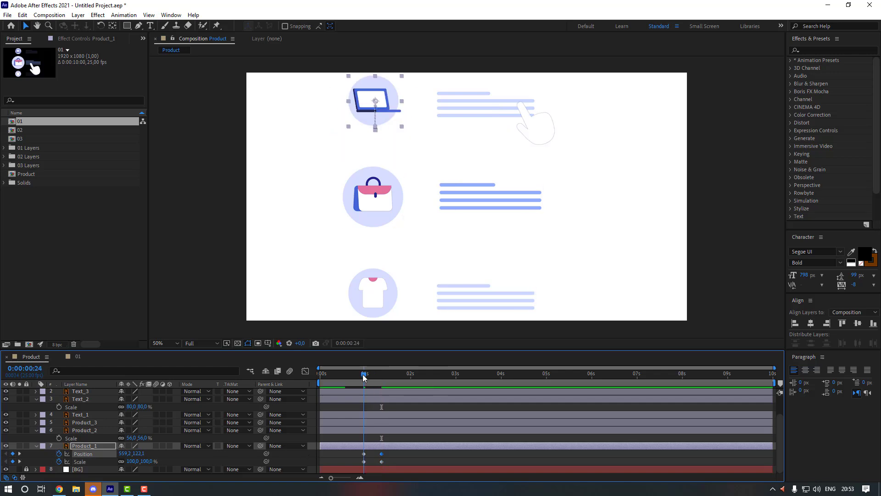
pyautogui.click(89, 392)
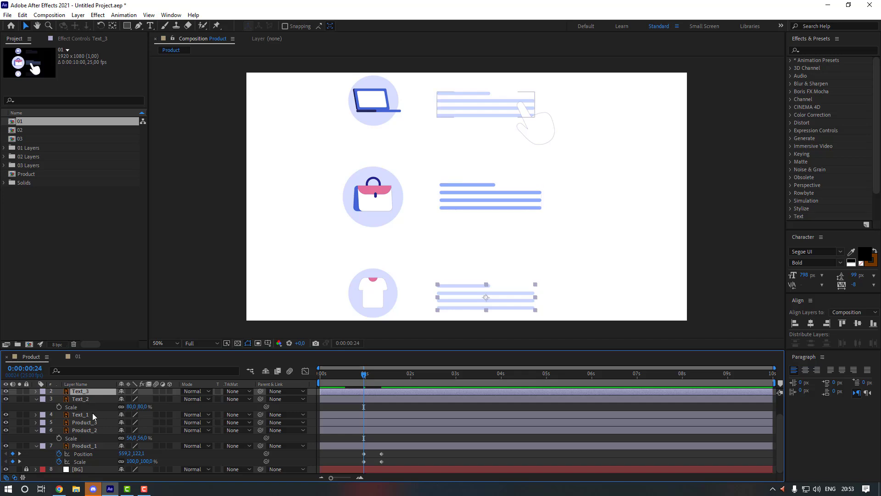
pyautogui.click(93, 413)
pyautogui.moveTo(261, 415); pyautogui.dragTo(103, 448)
pyautogui.click(411, 453)
pyautogui.moveTo(365, 377); pyautogui.dragTo(381, 377)
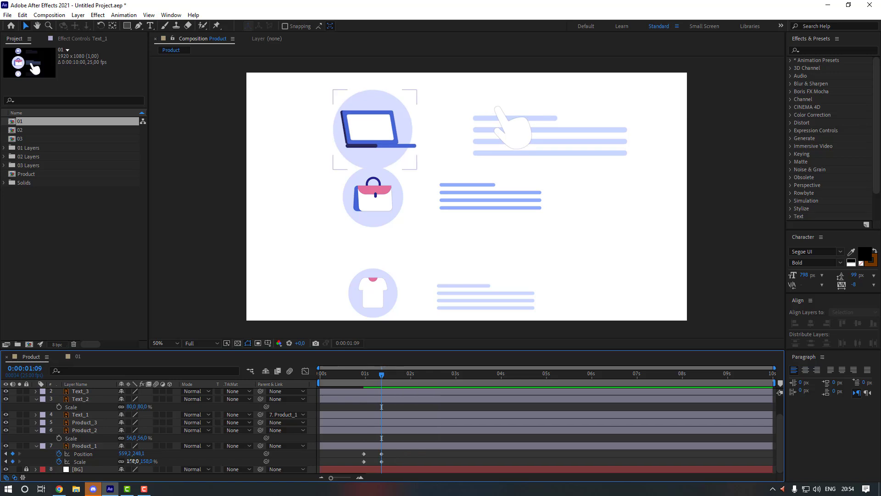
# Step: Set Product_1's keyframes at 0:00:01:09 to 137% Scale and a Position of about 559, 203
pyautogui.moveTo(132, 460)
pyautogui.mouseDown()
pyautogui.moveTo(112, 454)
pyautogui.moveTo(122, 453)
pyautogui.mouseUp()
pyautogui.moveTo(138, 453); pyautogui.dragTo(117, 453)
pyautogui.click(395, 452)
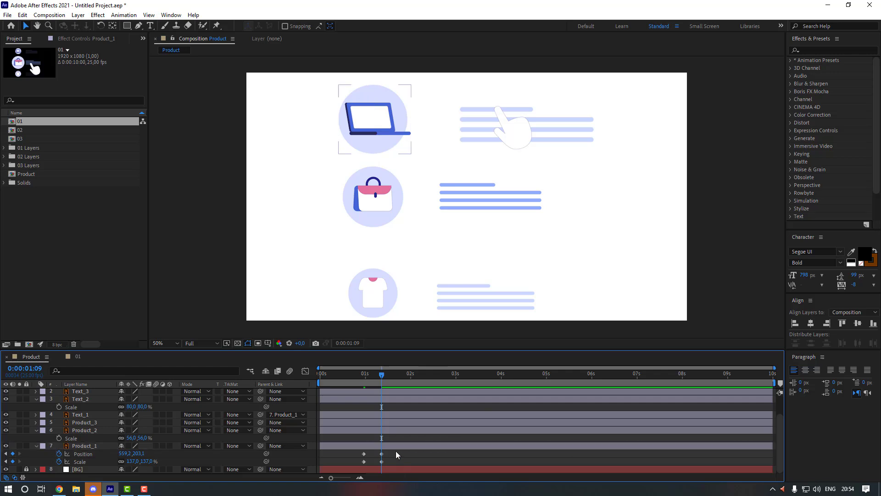
# Step: Apply Easy Ease to all of Product_1's Position and Scale keyframes
pyautogui.click(379, 454)
pyautogui.rightClick(379, 455)
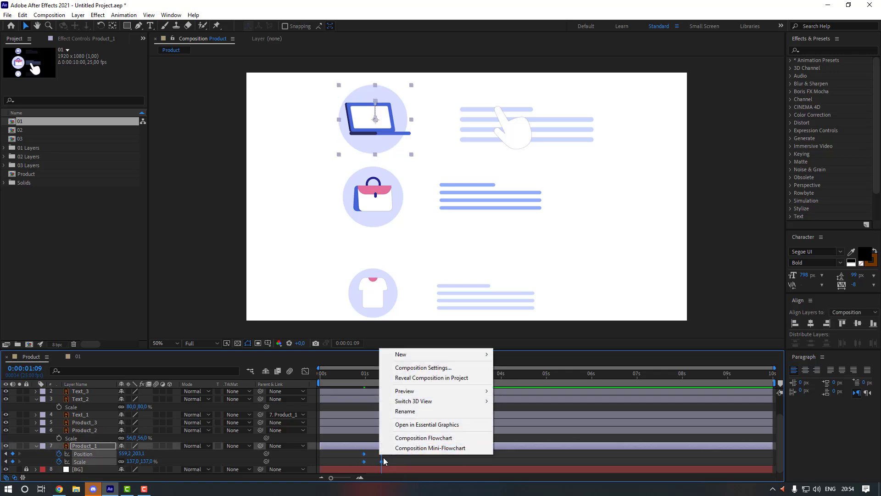
pyautogui.rightClick(381, 461)
pyautogui.moveTo(411, 455)
pyautogui.click(509, 392)
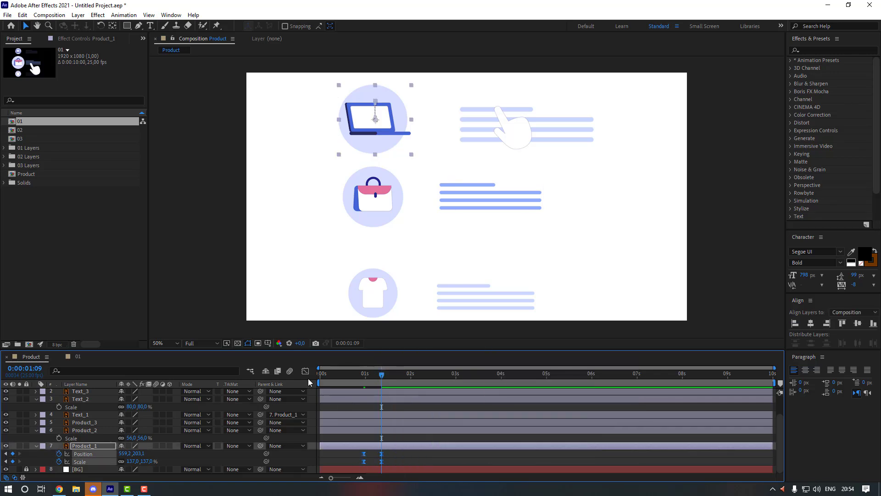
# Step: Reshape the speed curve of Product_1's Position and Scale keyframes for a fast start with a long slow-down, and preview the animation
pyautogui.click(305, 370)
pyautogui.click(377, 374)
pyautogui.press('=')
pyautogui.press('=')
pyautogui.moveTo(390, 451); pyautogui.dragTo(349, 454)
pyautogui.click(305, 371)
pyautogui.click(434, 455)
pyautogui.press('-')
pyautogui.press('-')
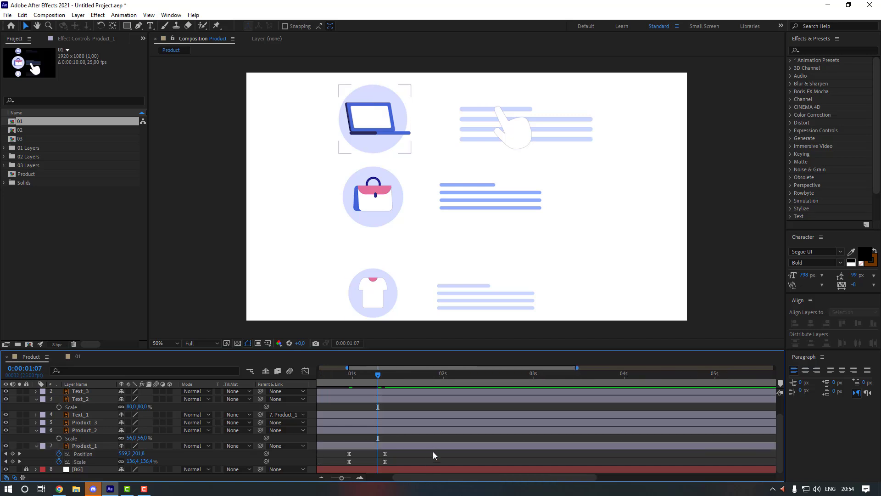
pyautogui.moveTo(356, 375); pyautogui.dragTo(269, 378)
pyautogui.press('space')
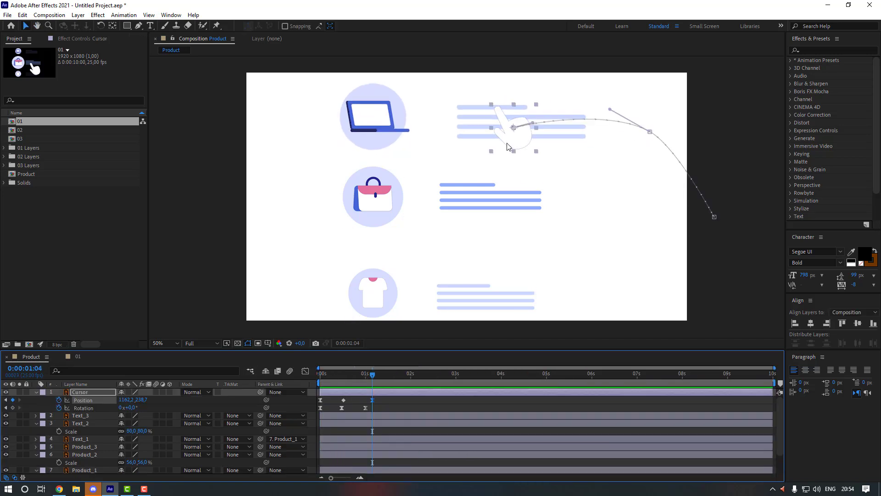
# Step: Move the hand at the Cursor's 0:00:01:04 Position keyframe to about 1282, 305 and preview the motion
pyautogui.moveTo(512, 143); pyautogui.dragTo(541, 158)
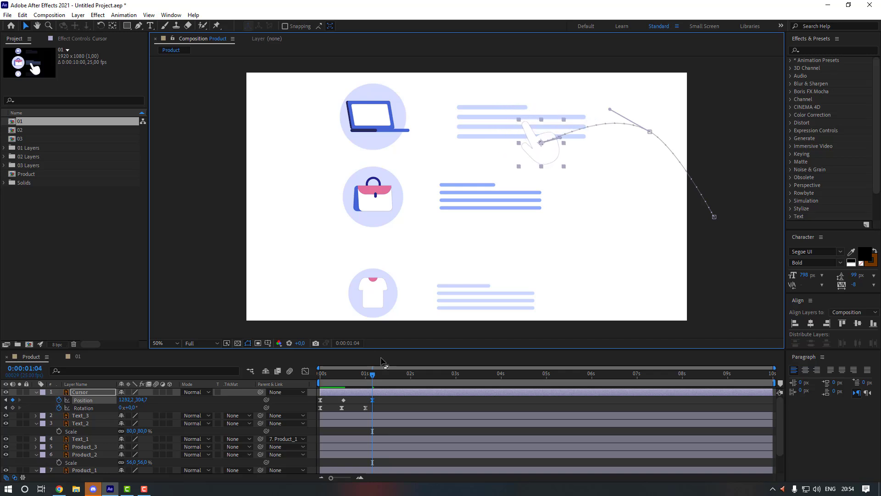
pyautogui.moveTo(372, 374); pyautogui.dragTo(334, 376)
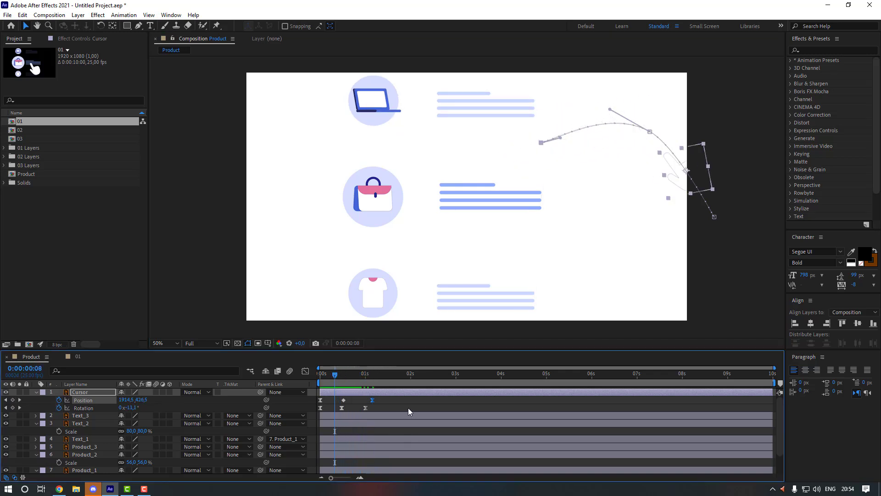
pyautogui.click(408, 407)
pyautogui.press('space')
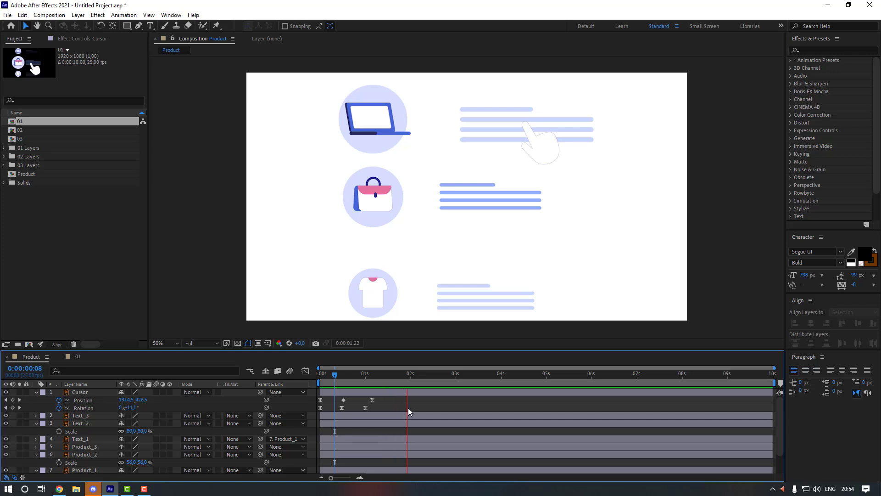
pyautogui.press('space')
# Step: Add starting Scale and Position keyframes to the Product_2 and Product_3 layers at 0:00:01:04
pyautogui.click(373, 376)
pyautogui.scroll(-2, 383, 410)
pyautogui.click(372, 424)
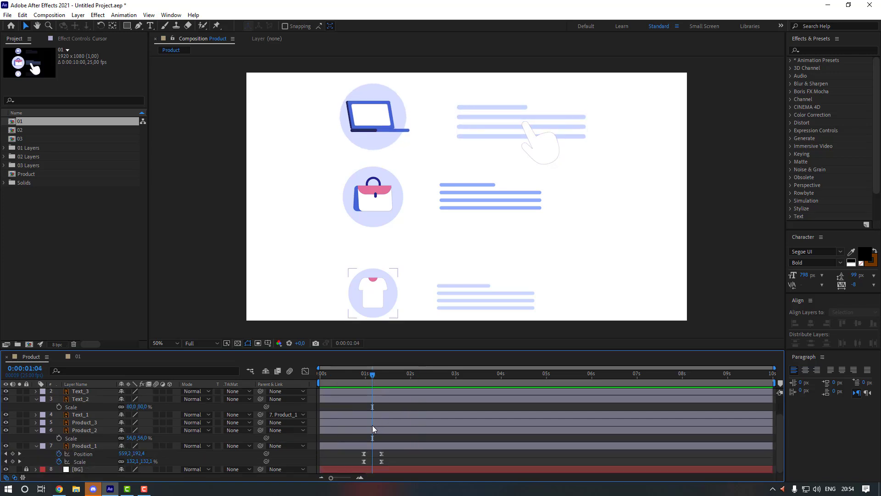
pyautogui.click(83, 431)
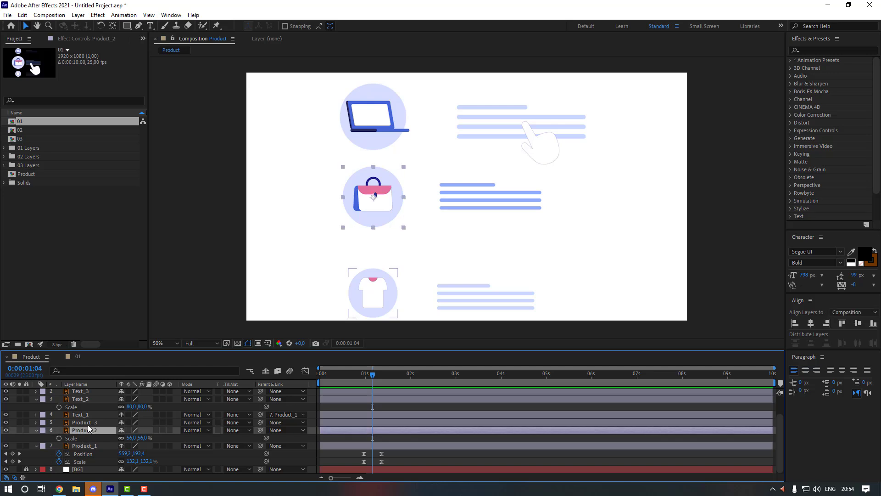
pyautogui.keyDown('shift'); pyautogui.click(89, 423); pyautogui.keyUp('shift')
pyautogui.press('s')
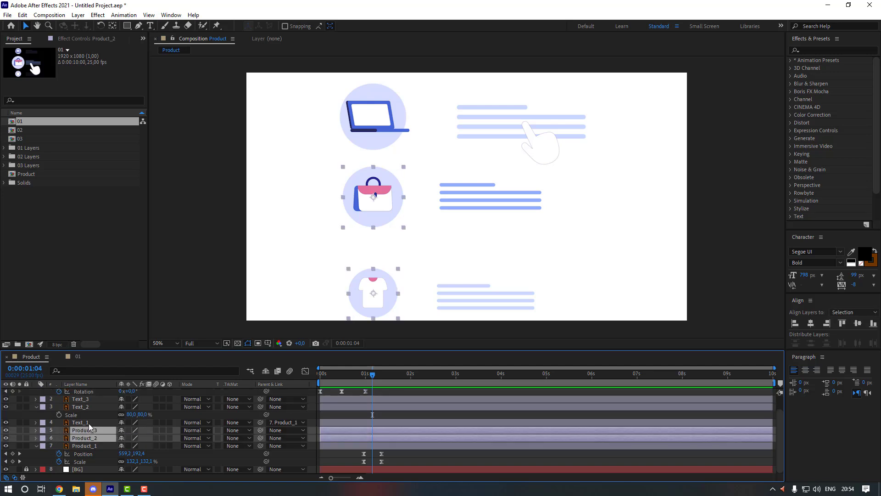
pyautogui.press('s')
pyautogui.click(58, 438)
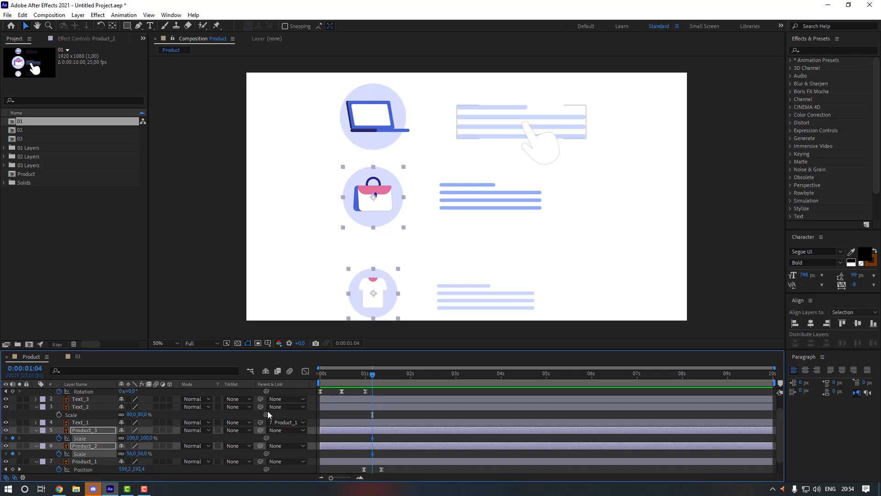
pyautogui.scroll(-1, 370, 409)
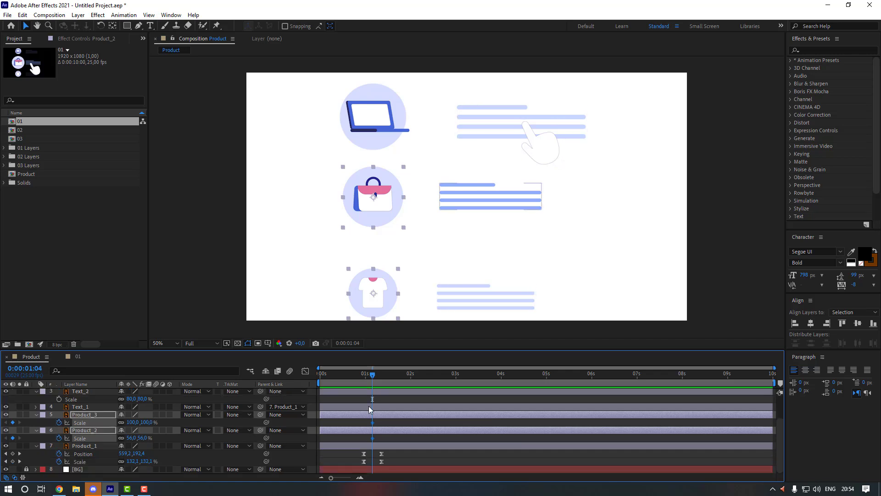
pyautogui.hotkey('alt', 'shift', 'p')
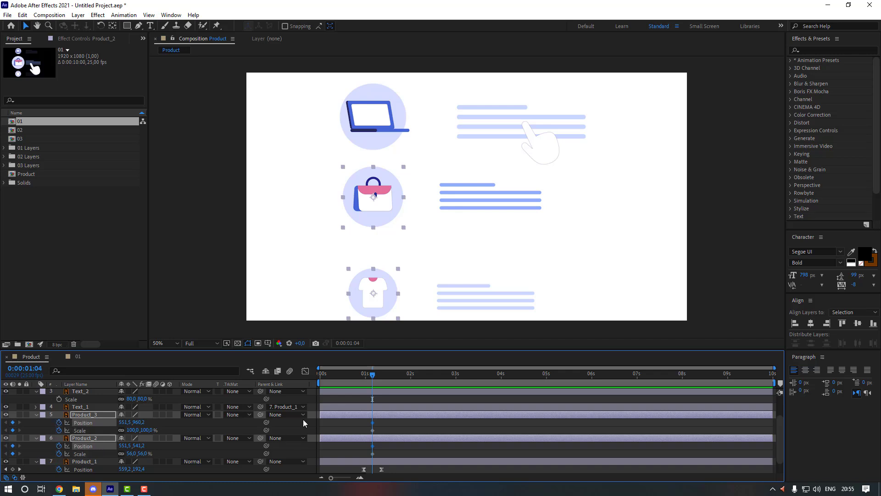
# Step: At 0:00:01:14, scale Product_3 to 84% and Product_2 to 40%, and lower their Y positions to about 1183 and 764
pyautogui.hotkey('shift', 'pagedown')
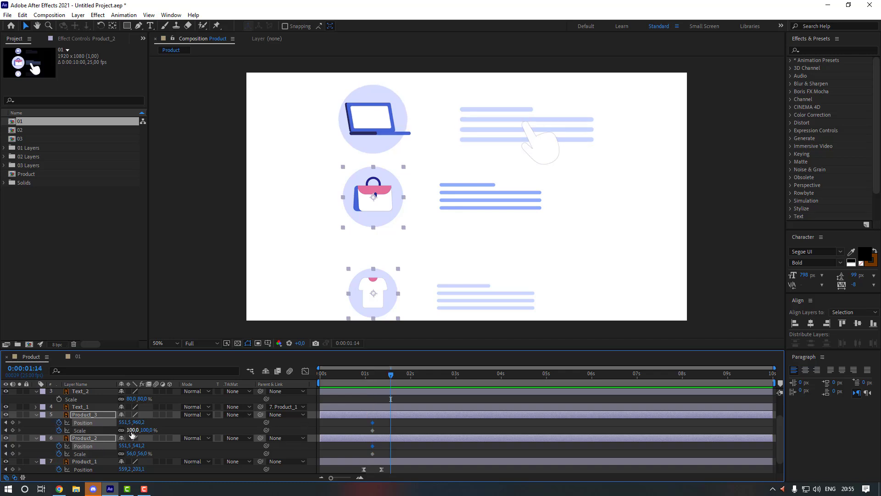
pyautogui.moveTo(132, 433); pyautogui.dragTo(246, 422)
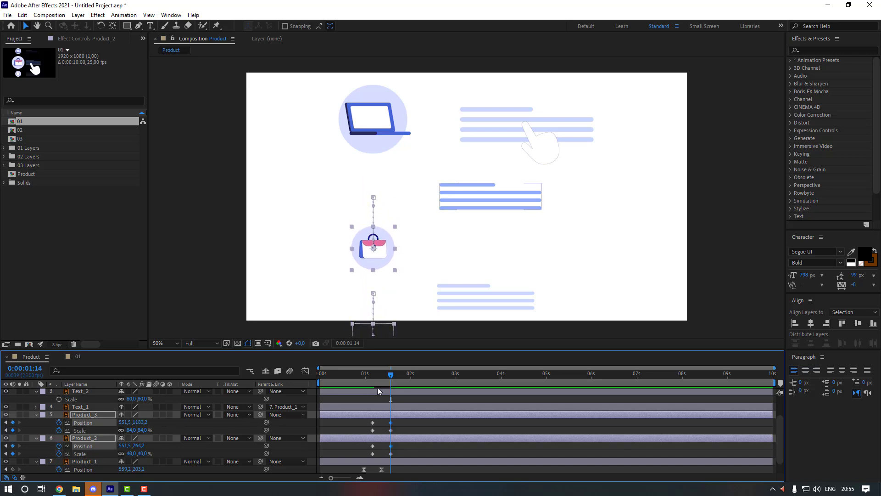
# Step: At 0:00:01:04, parent Text_2 to Product_2 and Text_3 to Product_3
pyautogui.click(373, 374)
pyautogui.scroll(1, 122, 432)
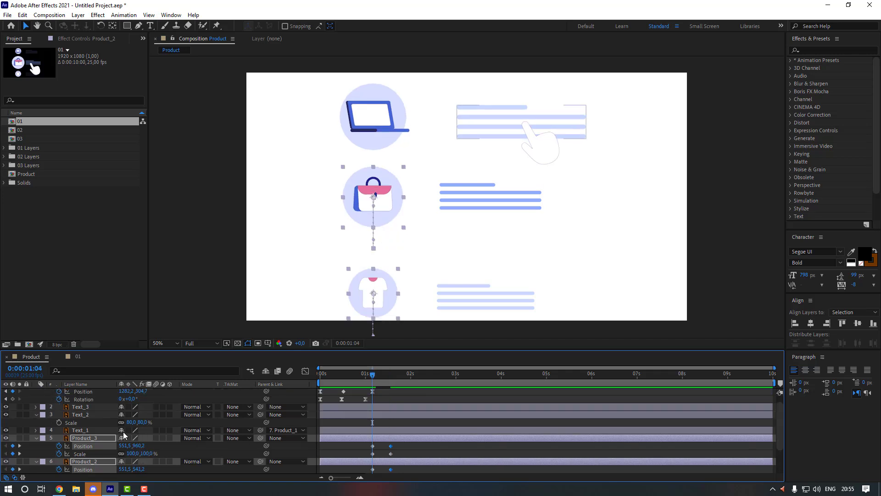
pyautogui.click(87, 415)
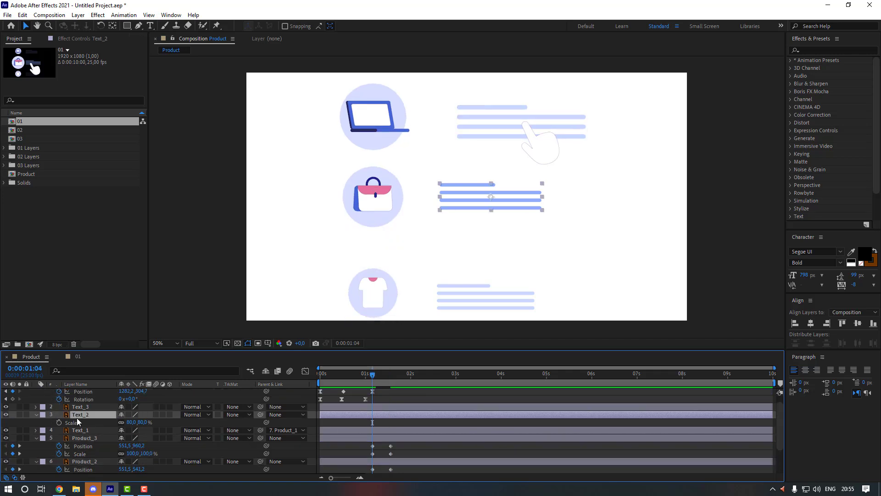
pyautogui.click(36, 414)
pyautogui.click(278, 414)
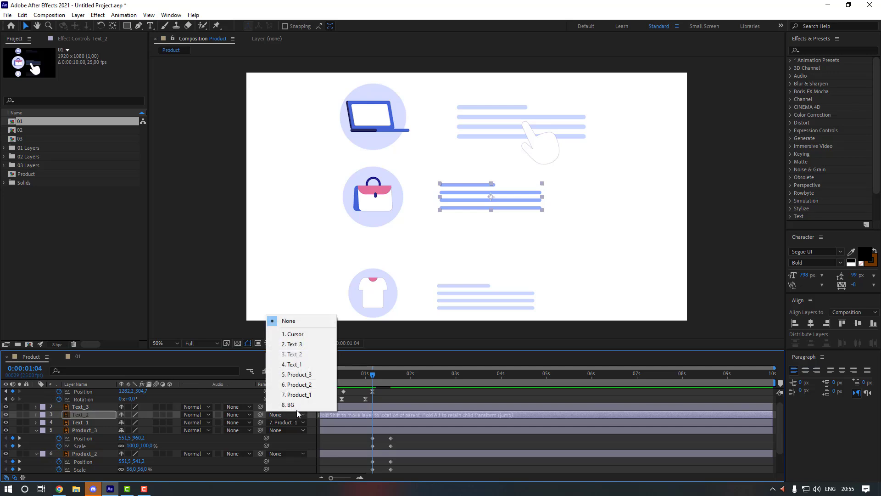
pyautogui.click(296, 384)
pyautogui.click(104, 407)
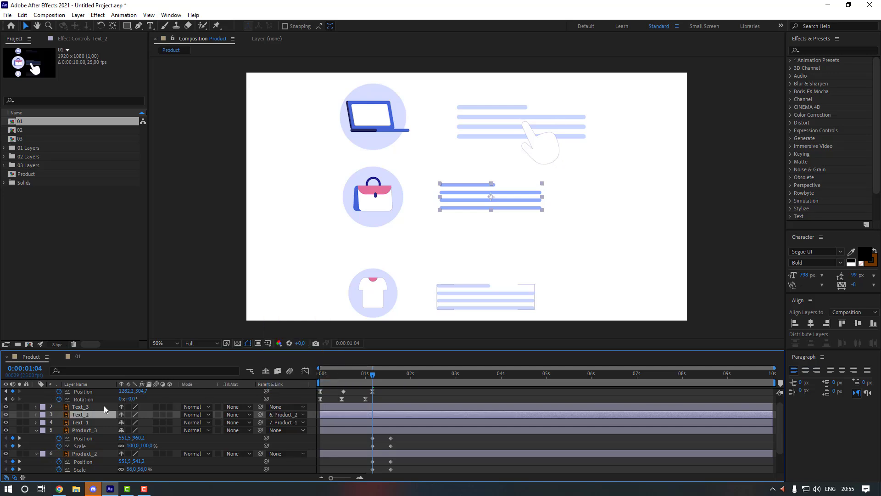
pyautogui.click(279, 407)
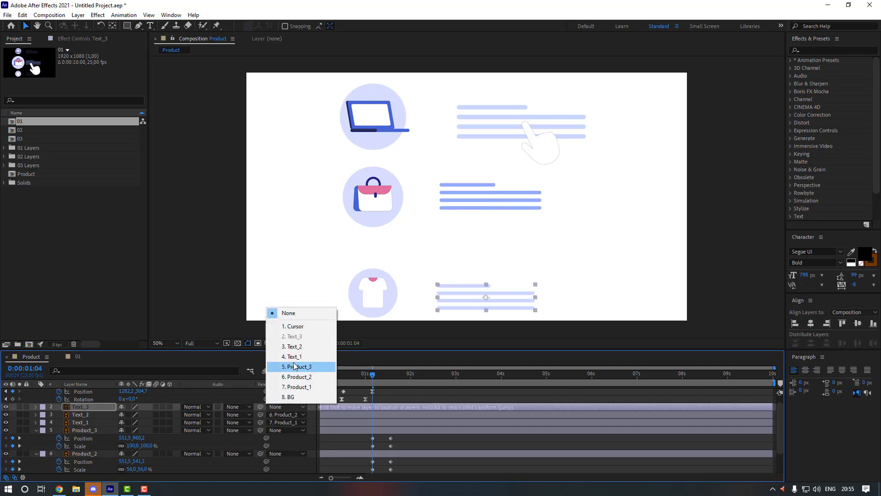
pyautogui.click(295, 365)
# Step: Apply Easy Ease to all Position and Scale keyframes of Product_2 and Product_3
pyautogui.scroll(-1, 406, 439)
pyautogui.moveTo(398, 414); pyautogui.dragTo(371, 448)
pyautogui.rightClick(391, 445)
pyautogui.moveTo(455, 439)
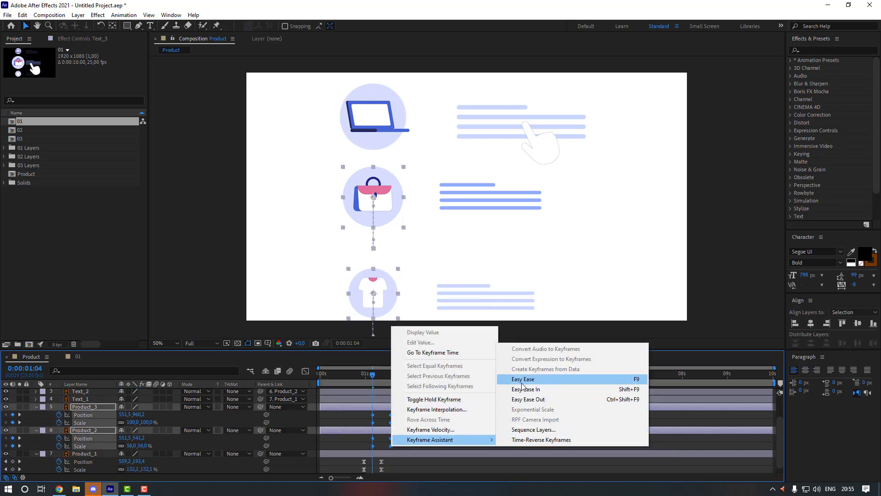
pyautogui.click(522, 383)
# Step: Reshape the speed curves of Product_2 and Product_3 with 100% incoming influence at the final keyframes, and preview the animation
pyautogui.click(305, 370)
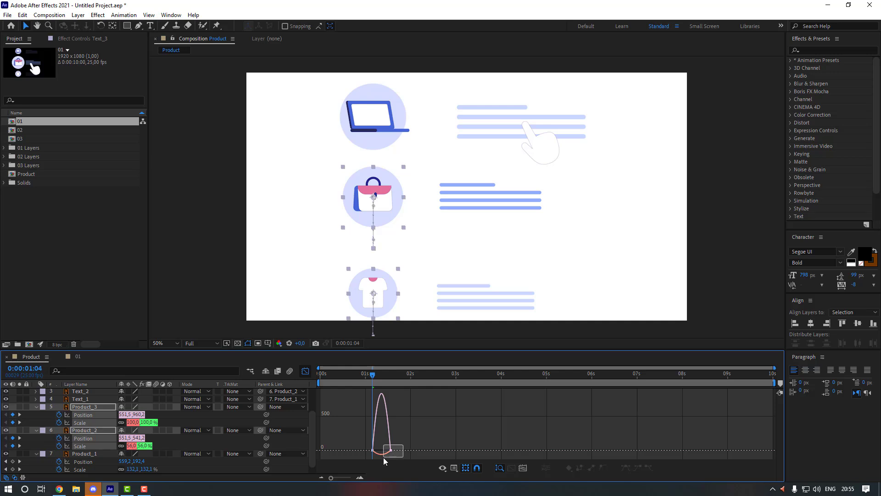
pyautogui.moveTo(383, 458); pyautogui.dragTo(383, 458)
pyautogui.click(378, 374)
pyautogui.scroll(5, 380, 382)
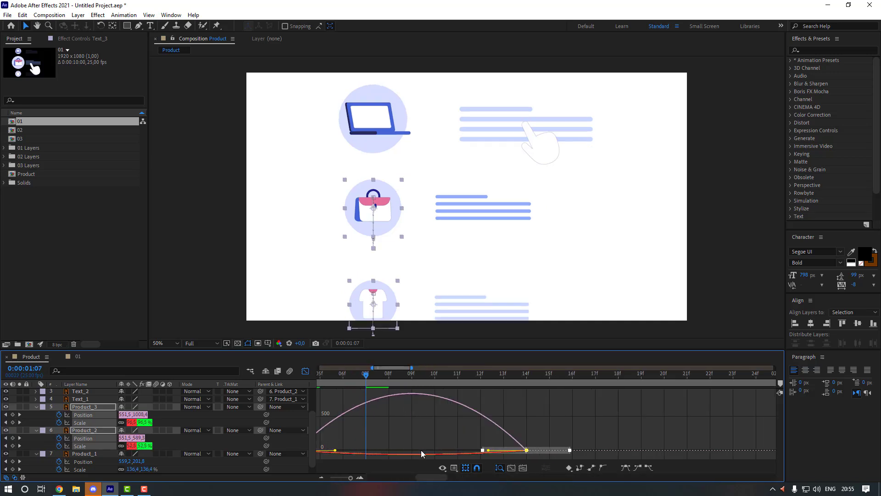
pyautogui.moveTo(487, 450); pyautogui.dragTo(347, 457)
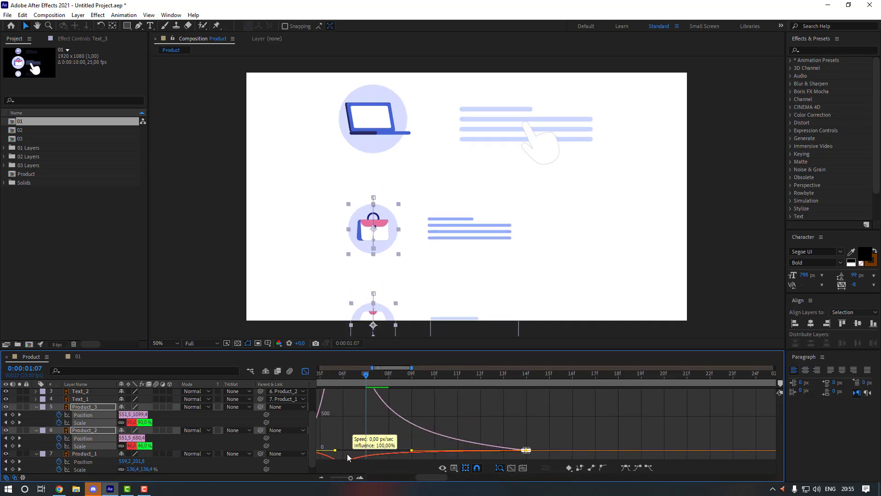
pyautogui.click(305, 370)
pyautogui.click(444, 415)
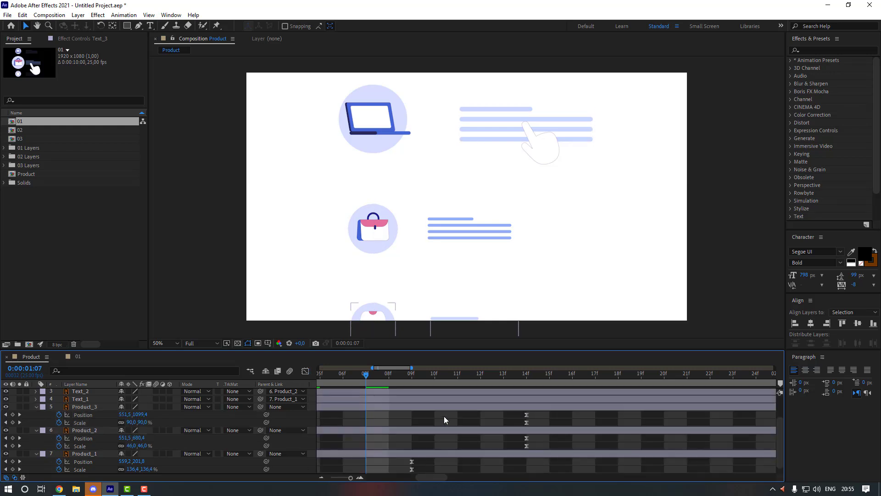
pyautogui.scroll(-5, 444, 415)
pyautogui.click(411, 420)
pyautogui.press('space')
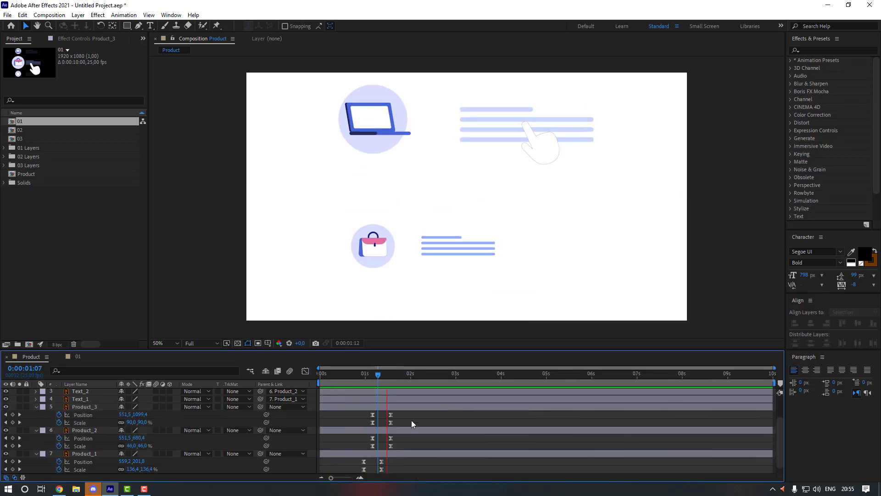
# Step: Shift all Product_2 and Product_3 keyframes earlier to line up with Product_1's keyframes, and preview from the beginning
pyautogui.moveTo(404, 411); pyautogui.dragTo(363, 447)
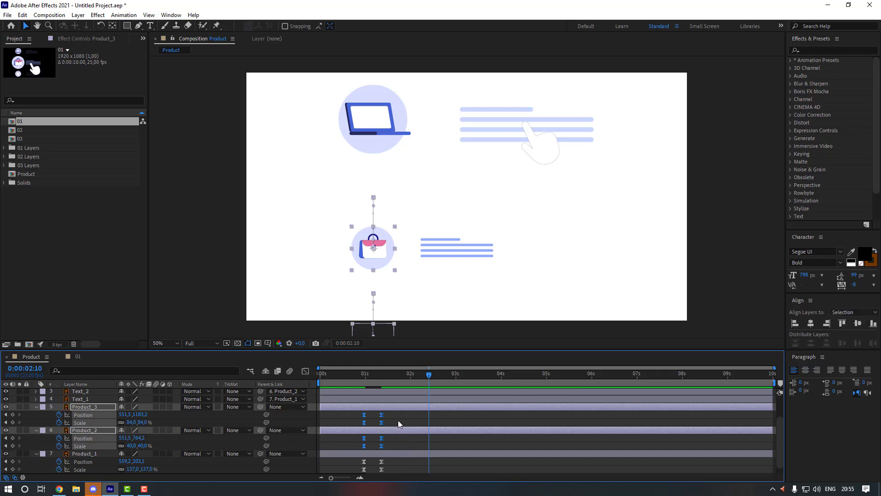
pyautogui.click(398, 420)
pyautogui.press('Home')
pyautogui.press('space')
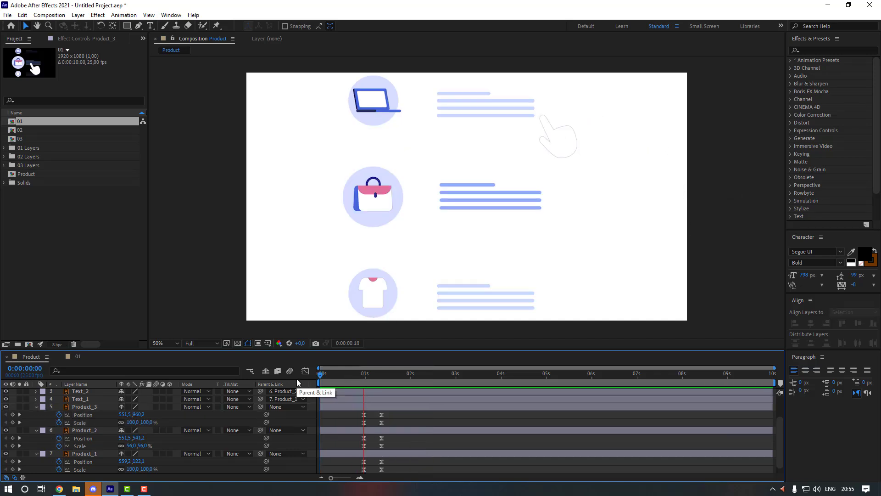
pyautogui.press('space')
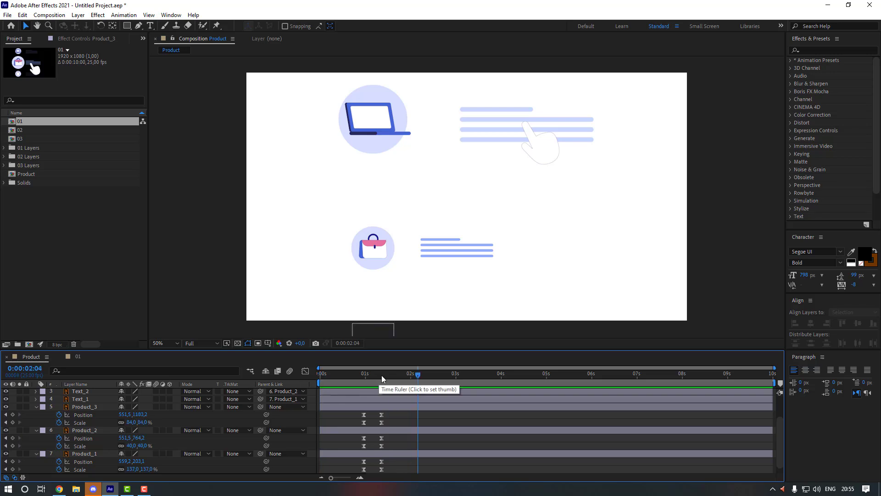
# Step: Add a holding Position keyframe to the Cursor at 0:00:01:19, and move the hand down to about 1282, 717 at 0:00:02:04
pyautogui.click(381, 375)
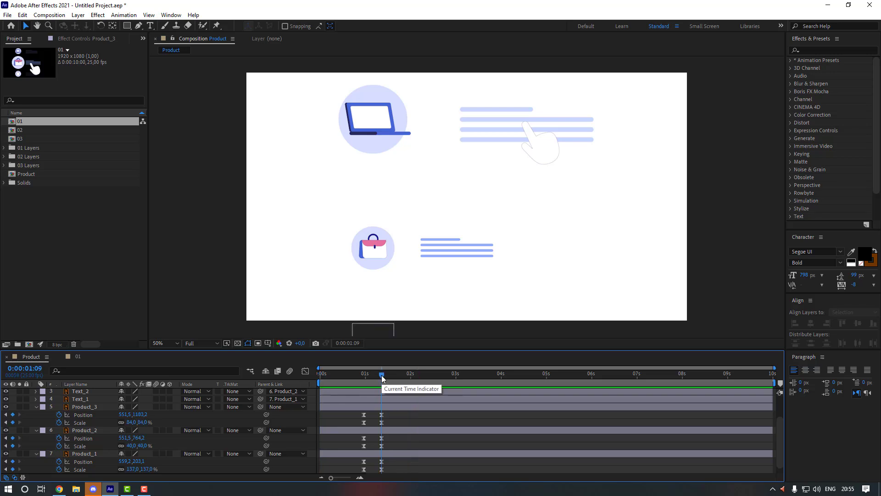
pyautogui.hotkey('shift', 'pagedown')
pyautogui.scroll(2, 184, 410)
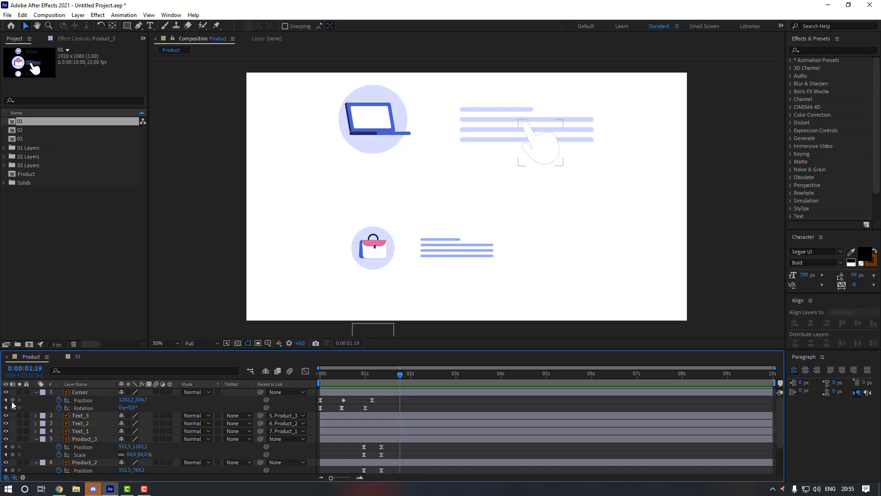
pyautogui.click(12, 400)
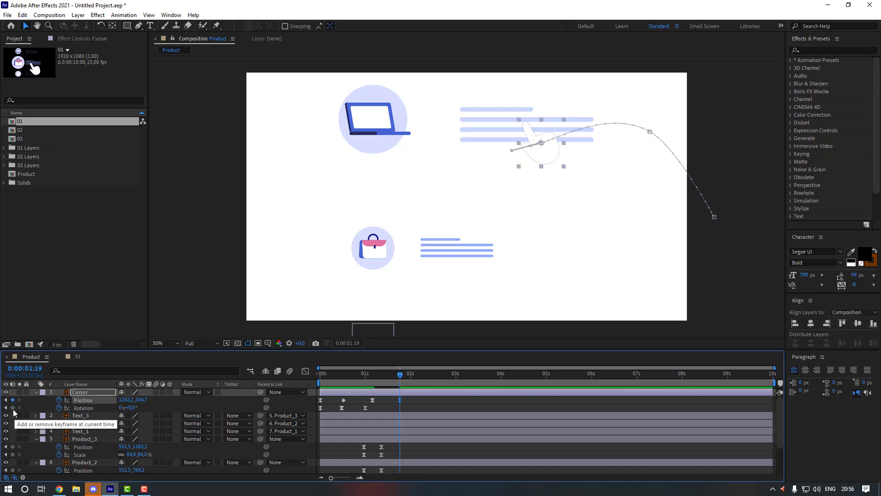
pyautogui.hotkey('shift', 'pagedown')
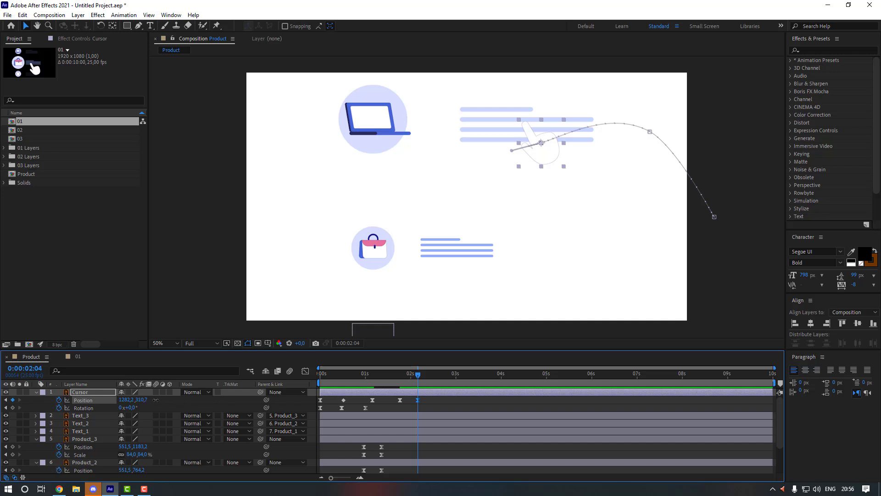
pyautogui.moveTo(156, 399); pyautogui.dragTo(333, 399)
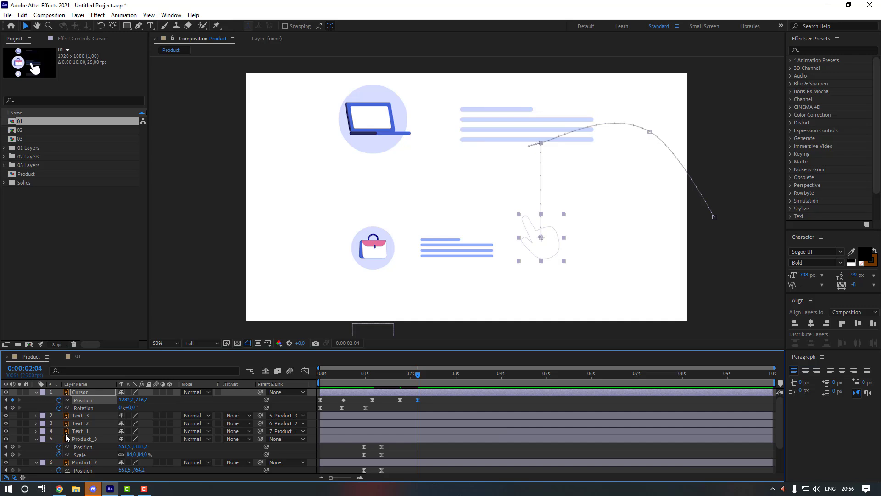
# Step: Add holding Position and Scale keyframes to Product_3, Product_2 and Product_1 at 0:00:01:19
pyautogui.hotkey('shift', 'pageup')
pyautogui.scroll(-1, 56, 432)
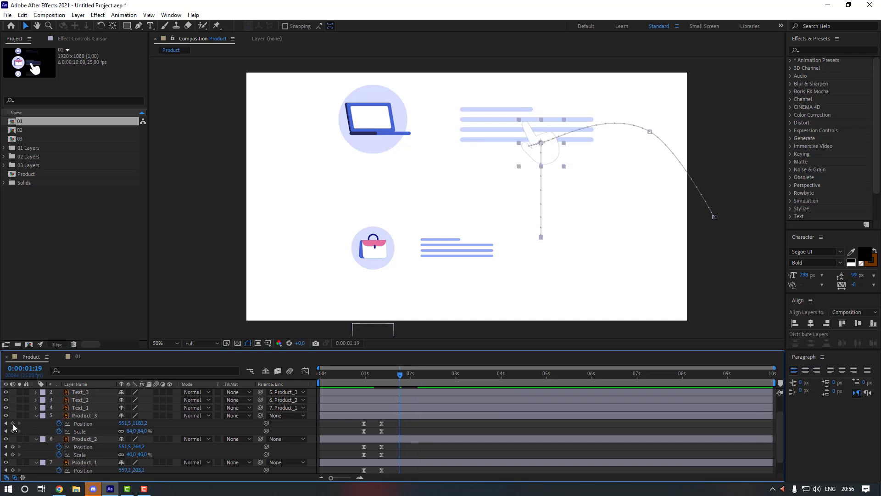
pyautogui.click(12, 423)
pyautogui.click(12, 430)
pyautogui.scroll(-1, 13, 431)
pyautogui.click(13, 430)
pyautogui.click(13, 438)
pyautogui.click(12, 453)
pyautogui.click(12, 461)
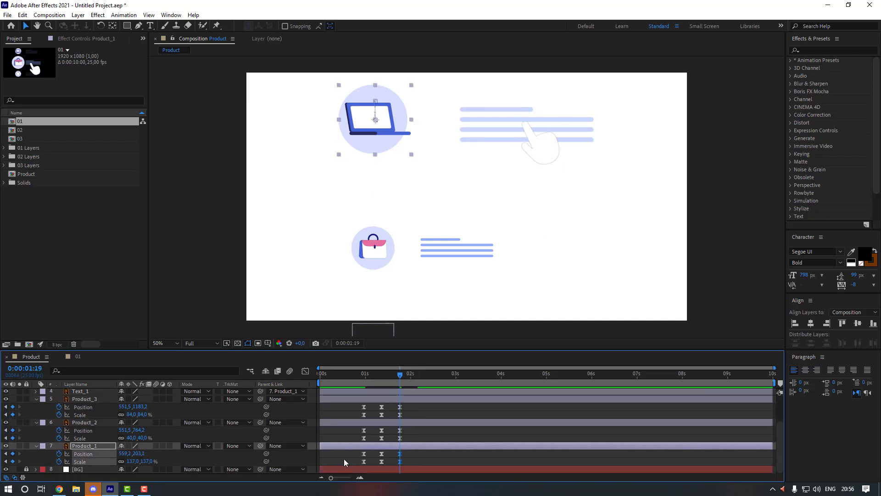
# Step: Copy Product_1's first Position and Scale keyframes to 0:00:02:04 to return it to its original size and place
pyautogui.scroll(1, 416, 454)
pyautogui.hotkey('shift', 'pagedown')
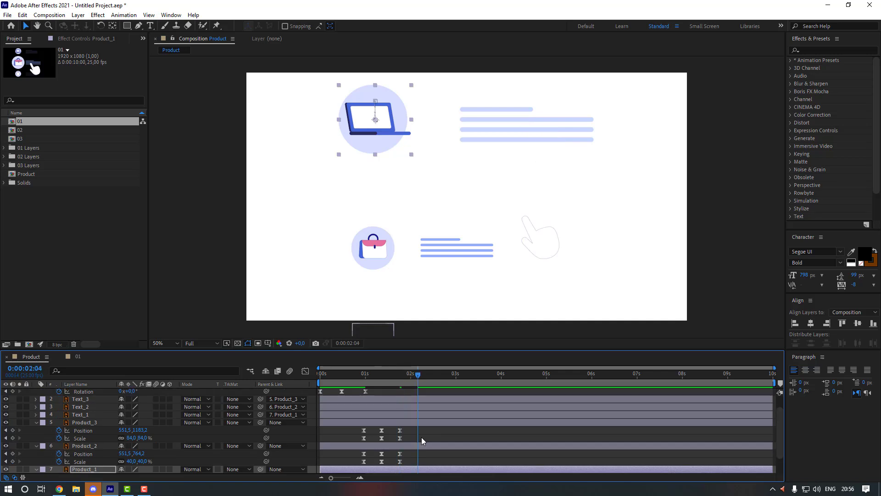
pyautogui.click(423, 436)
pyautogui.scroll(-1, 352, 439)
pyautogui.moveTo(370, 449); pyautogui.dragTo(360, 462)
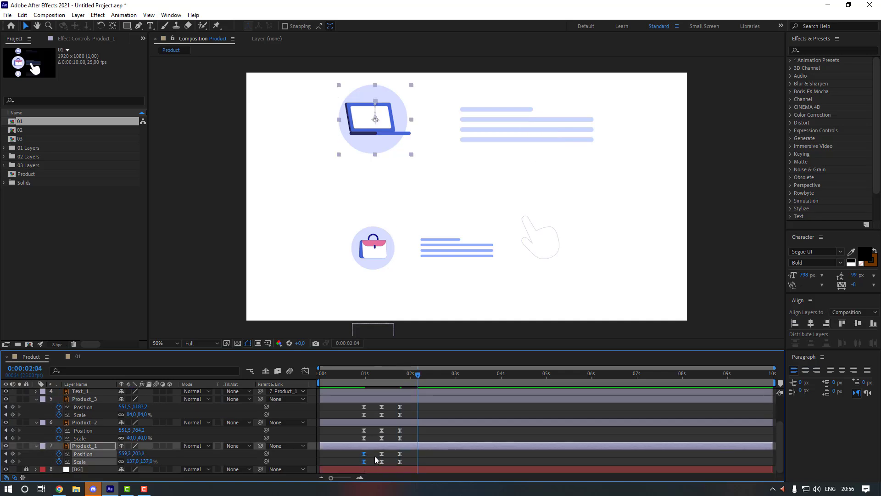
pyautogui.hotkey('ctrl', 'c')
pyautogui.hotkey('ctrl', 'v')
pyautogui.click(440, 457)
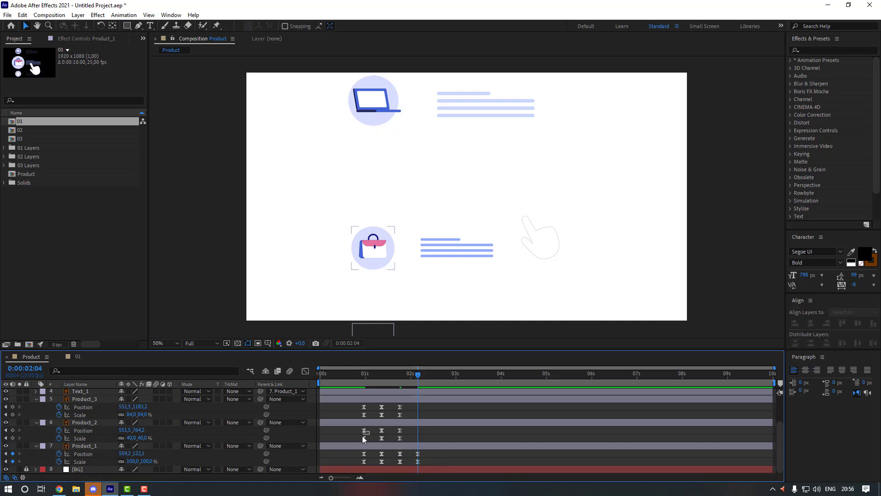
# Step: Copy the first Position and Scale keyframes of Product_2, followed by those of Product_3, to 0:00:02:04
pyautogui.moveTo(363, 436); pyautogui.dragTo(352, 438)
pyautogui.hotkey('ctrl', 'c')
pyautogui.hotkey('ctrl', 'v')
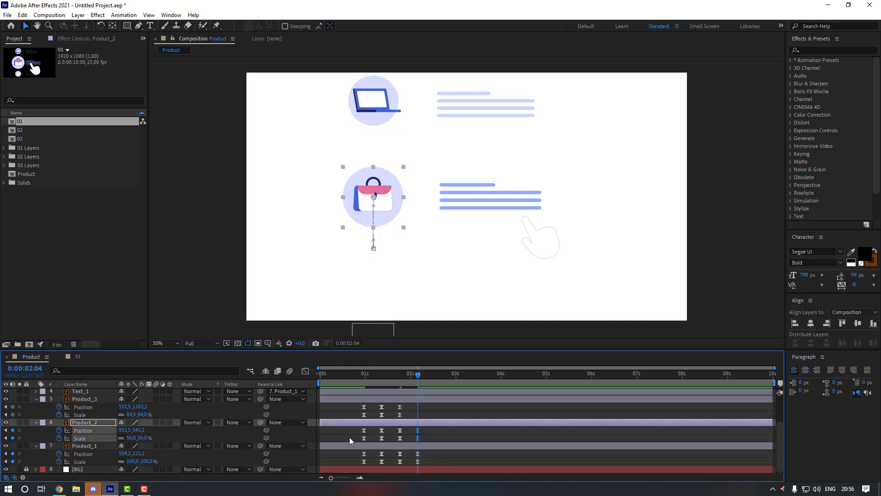
pyautogui.click(350, 436)
pyautogui.moveTo(371, 406); pyautogui.dragTo(357, 420)
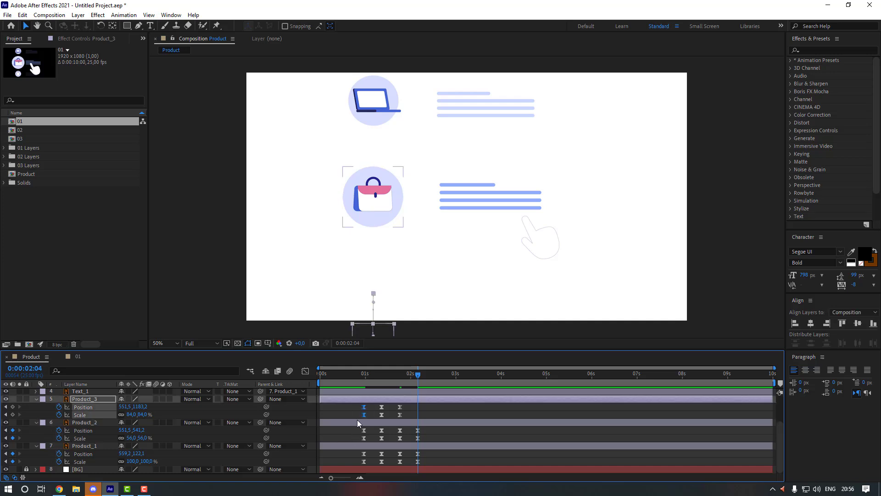
pyautogui.hotkey('ctrl', 'c')
pyautogui.hotkey('ctrl', 'v')
pyautogui.click(347, 412)
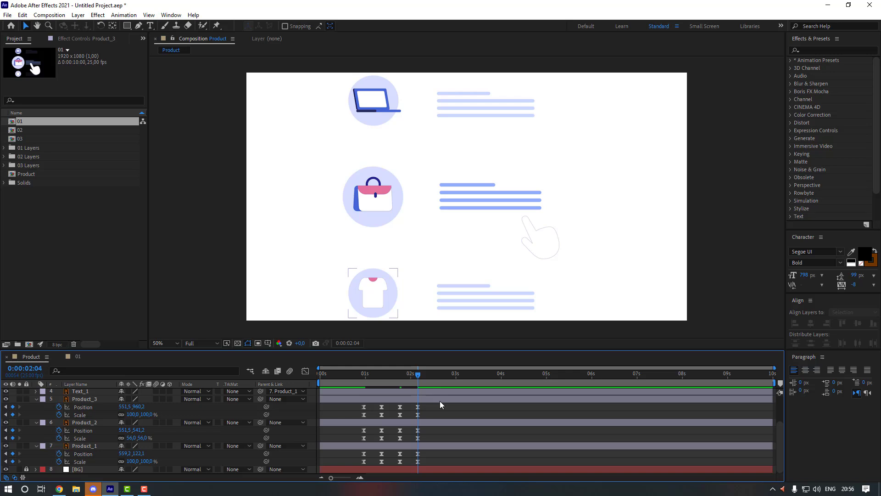
# Step: At 0:00:02:04, set Product_1 to 79% scale at Y position 76.1, and Product_2 to 76% scale at Y position 561.2
pyautogui.click(385, 402)
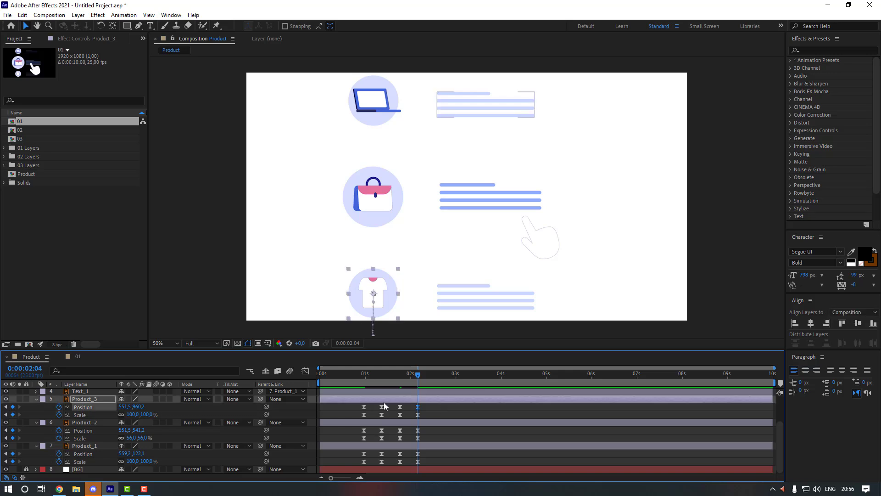
pyautogui.click(417, 453)
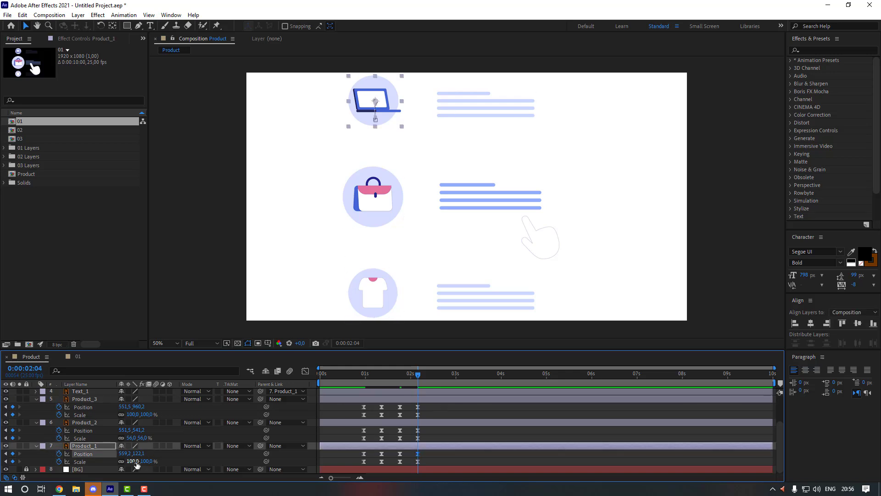
pyautogui.moveTo(133, 461); pyautogui.dragTo(113, 453)
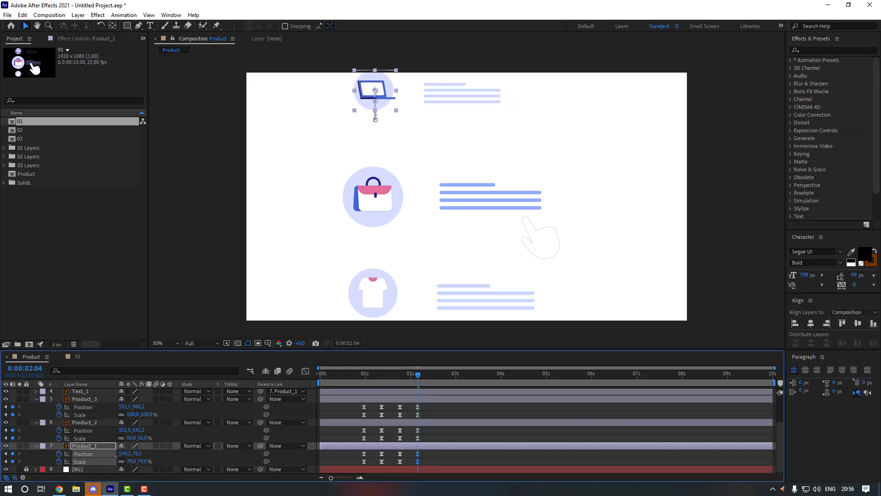
pyautogui.click(82, 423)
pyautogui.moveTo(131, 438); pyautogui.dragTo(149, 429)
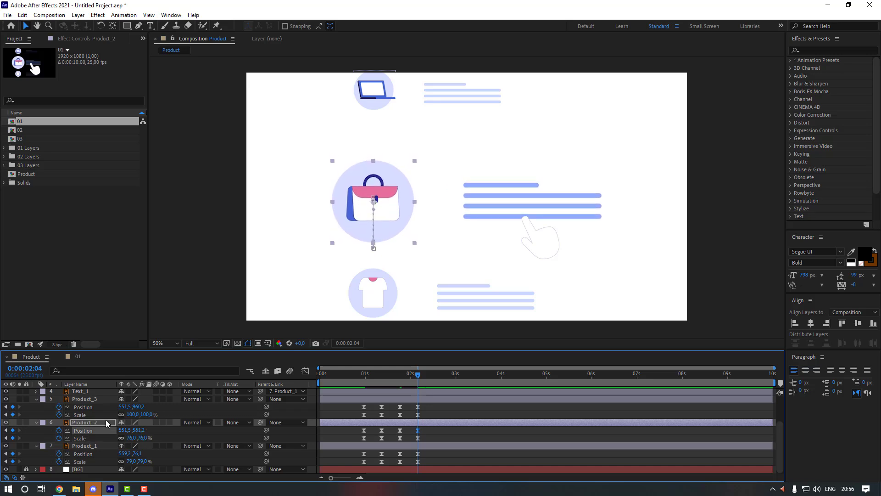
# Step: At 0:00:02:04, set Product_3 to 79% scale at Y position 1018.2, and preview the motion
pyautogui.click(85, 399)
pyautogui.moveTo(133, 414); pyautogui.dragTo(166, 406)
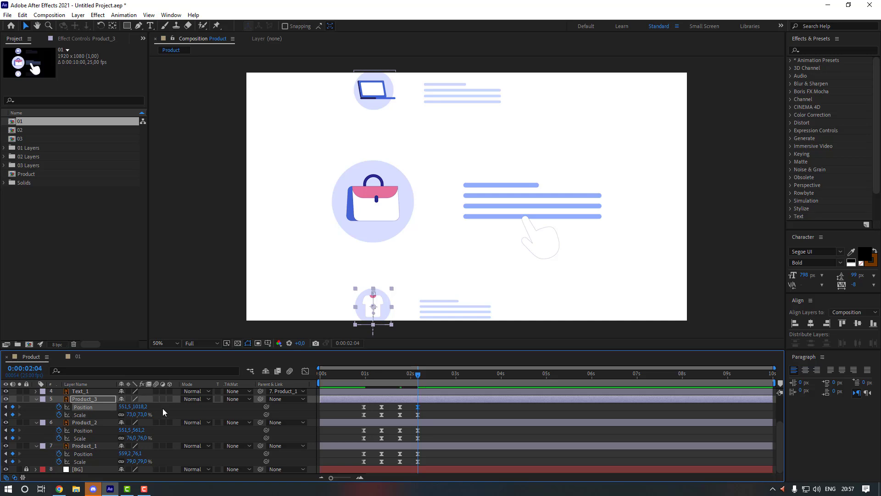
pyautogui.click(133, 414)
pyautogui.press('Return')
pyautogui.click(404, 271)
pyautogui.moveTo(389, 376); pyautogui.dragTo(362, 379)
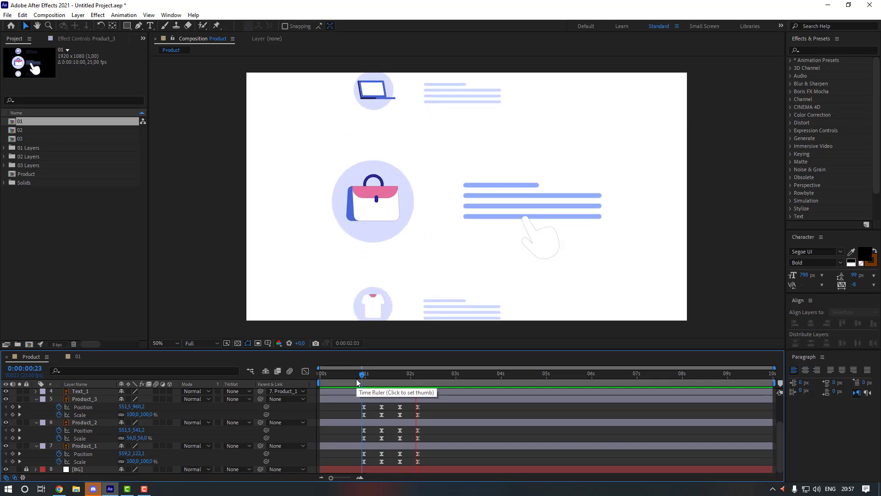
# Step: Reshape the speed curves of the products' last Position and Scale keyframes so the move starts fast and eases out slowly
pyautogui.click(452, 379)
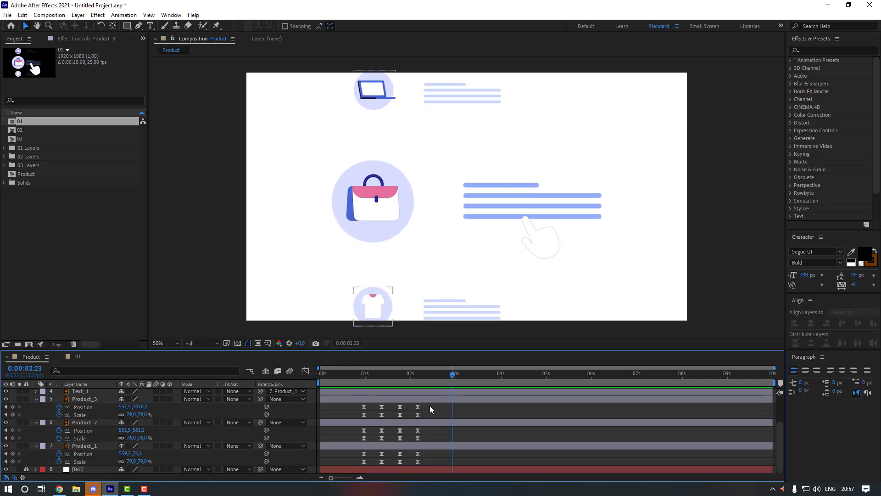
pyautogui.moveTo(429, 406); pyautogui.dragTo(397, 470)
pyautogui.click(305, 370)
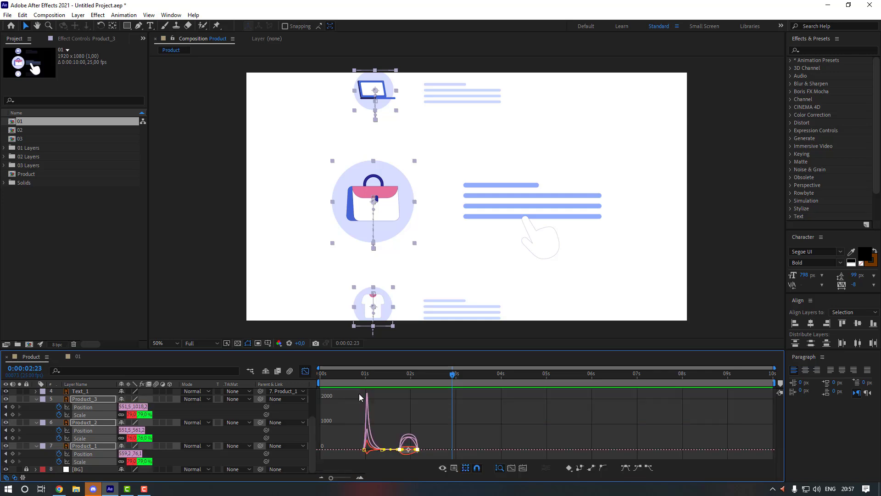
pyautogui.click(410, 378)
pyautogui.scroll(6, 444, 438)
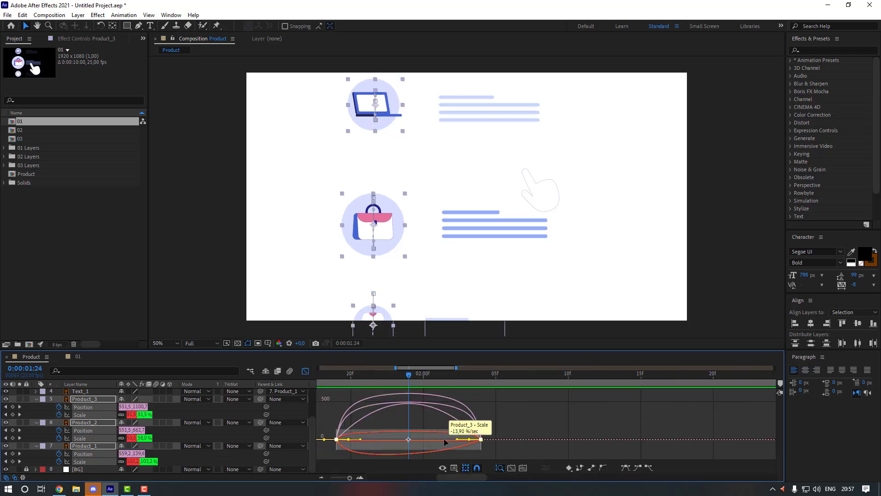
pyautogui.moveTo(458, 440); pyautogui.dragTo(370, 441)
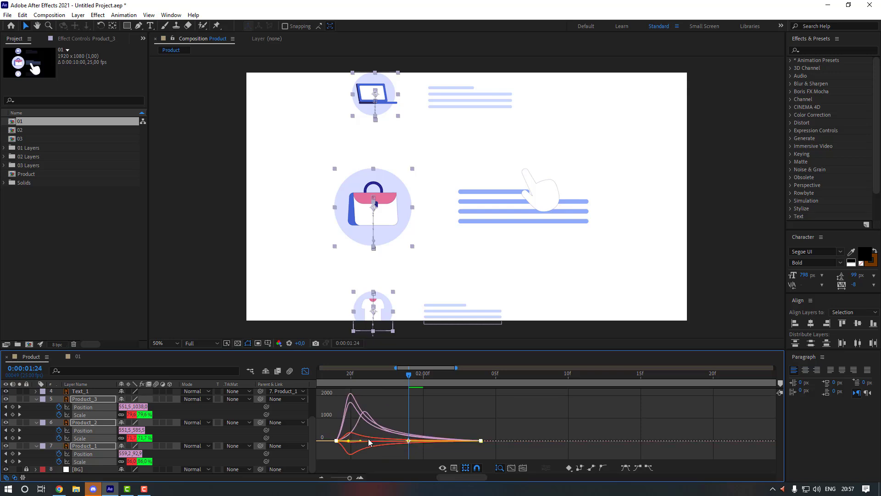
pyautogui.click(305, 370)
pyautogui.click(432, 411)
pyautogui.press('-')
pyautogui.press('-')
pyautogui.press('-')
pyautogui.press('-')
# Step: Set the spatial interpolation of the Cursor's last three Position keyframes to Linear, and preview the motion
pyautogui.scroll(2, 432, 412)
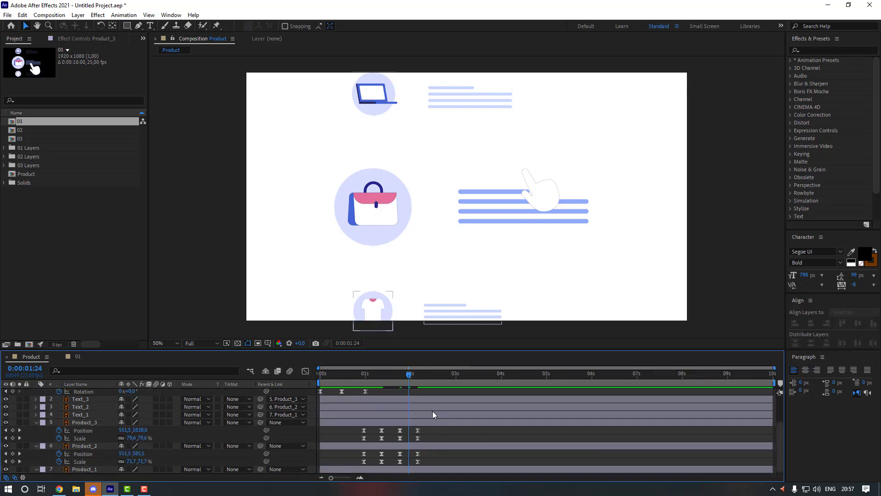
pyautogui.moveTo(407, 382); pyautogui.dragTo(378, 373)
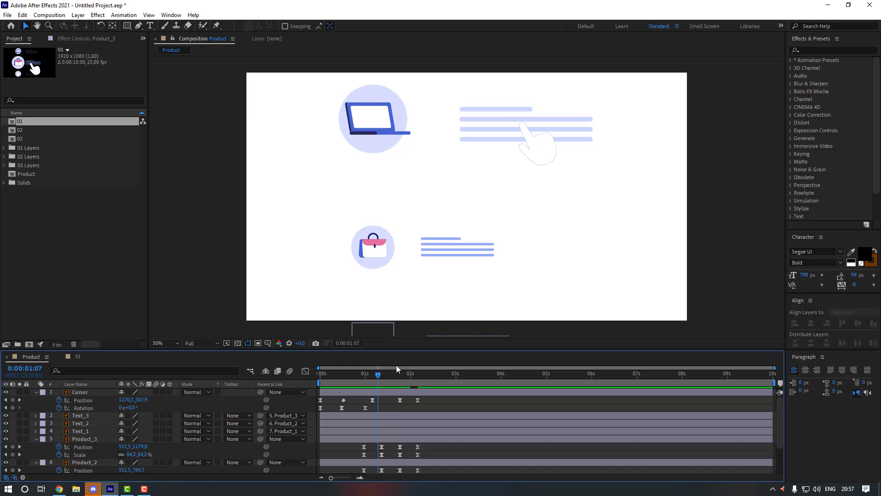
pyautogui.press('space')
pyautogui.moveTo(430, 398); pyautogui.dragTo(370, 401)
pyautogui.rightClick(372, 402)
pyautogui.click(420, 360)
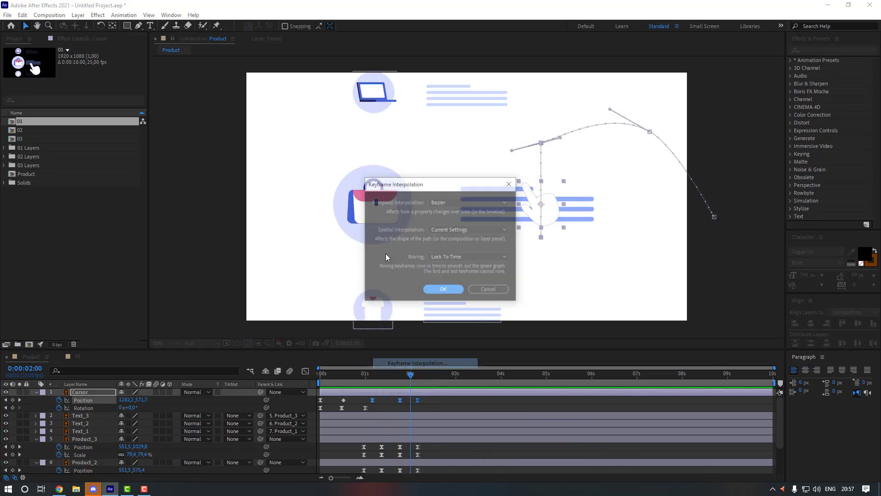
pyautogui.click(447, 230)
pyautogui.click(445, 261)
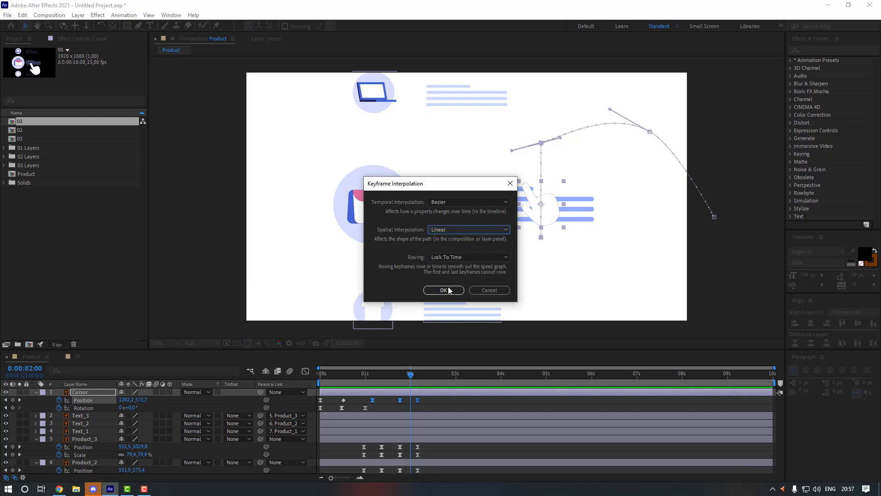
pyautogui.click(443, 290)
pyautogui.click(444, 404)
pyautogui.press('space')
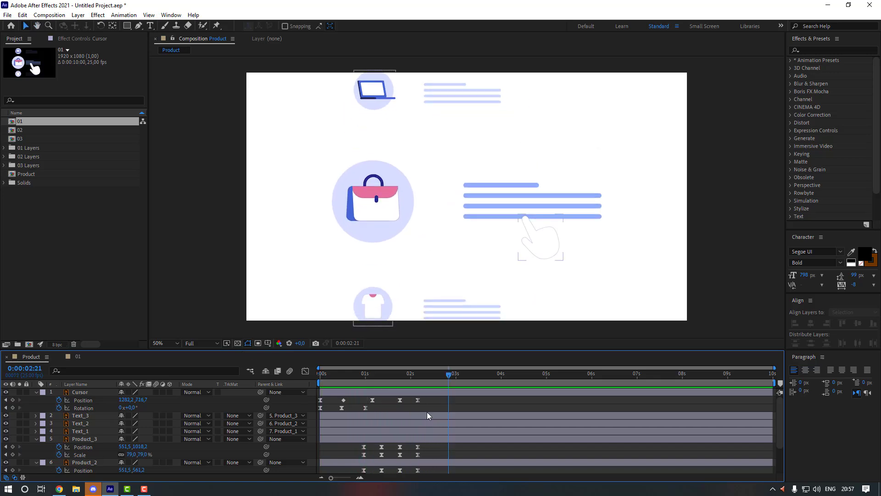
# Step: Shift the last Position and Scale keyframes of all three products to 0:00:02:07 and preview the timing
pyautogui.moveTo(428, 445); pyautogui.dragTo(398, 454)
pyautogui.scroll(2, 404, 398)
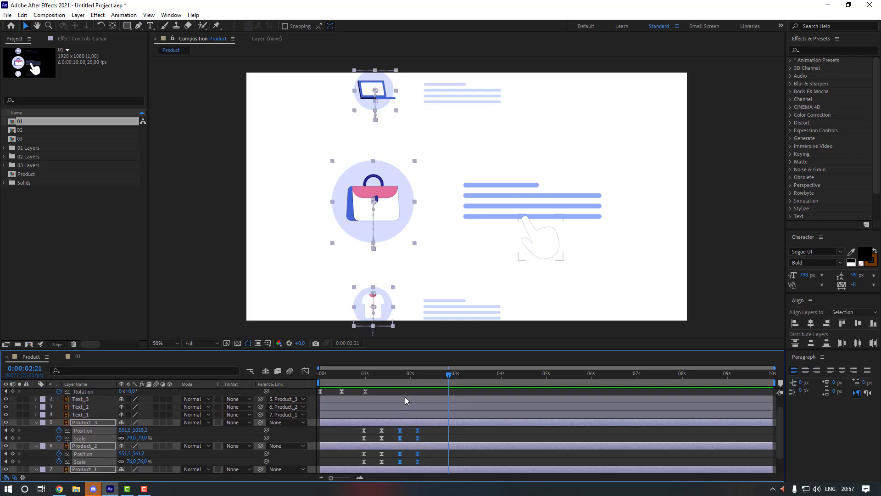
pyautogui.click(400, 375)
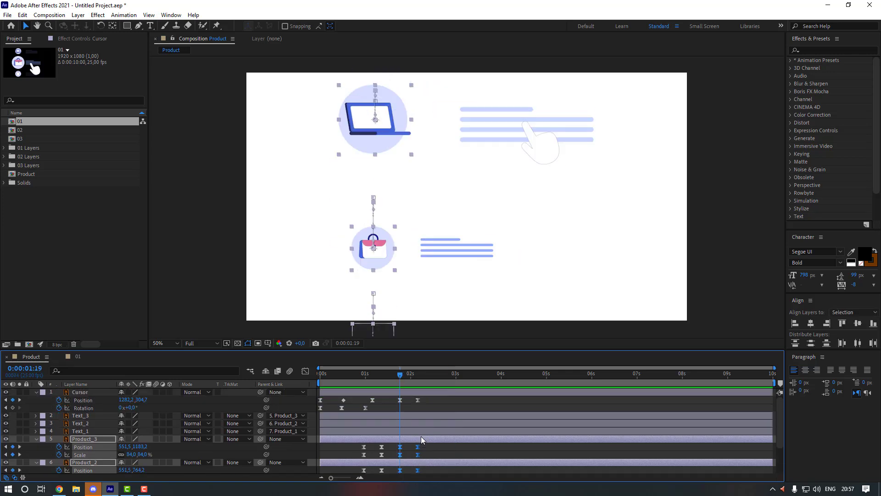
pyautogui.moveTo(417, 445); pyautogui.dragTo(423, 445)
pyautogui.click(435, 445)
pyautogui.click(372, 379)
pyautogui.press('space')
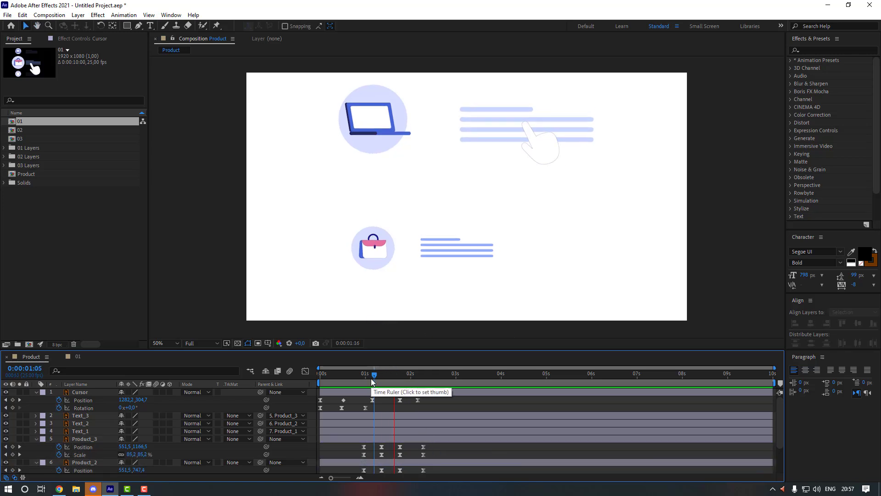
# Step: Add holding Position and Rotation keyframes to the Cursor at 0:00:02:17
pyautogui.click(422, 375)
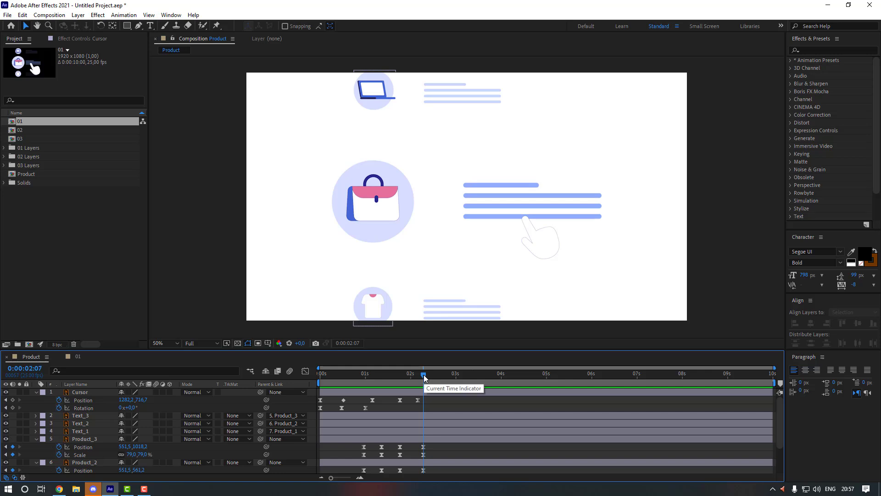
pyautogui.hotkey('shift', 'pagedown')
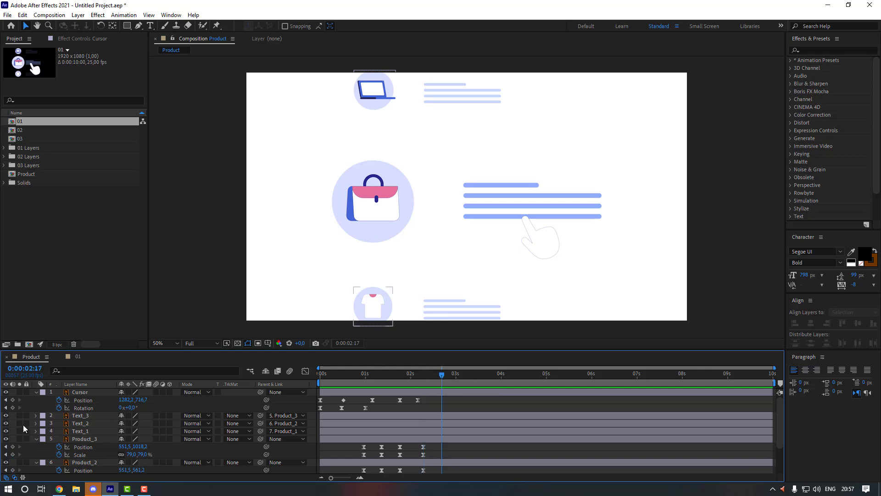
pyautogui.click(12, 400)
pyautogui.click(12, 407)
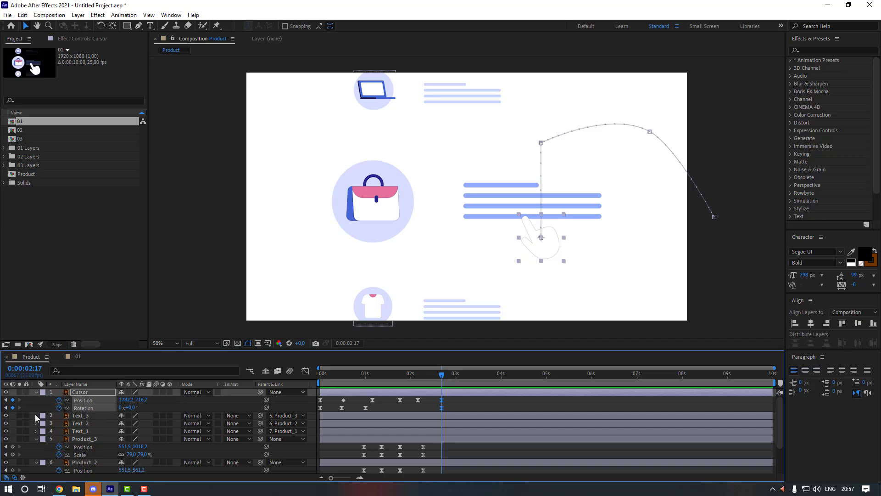
# Step: Add holding Position and Scale keyframes to Product_3, Product_2 and Product_1 at 0:00:02:17
pyautogui.scroll(-1, 92, 427)
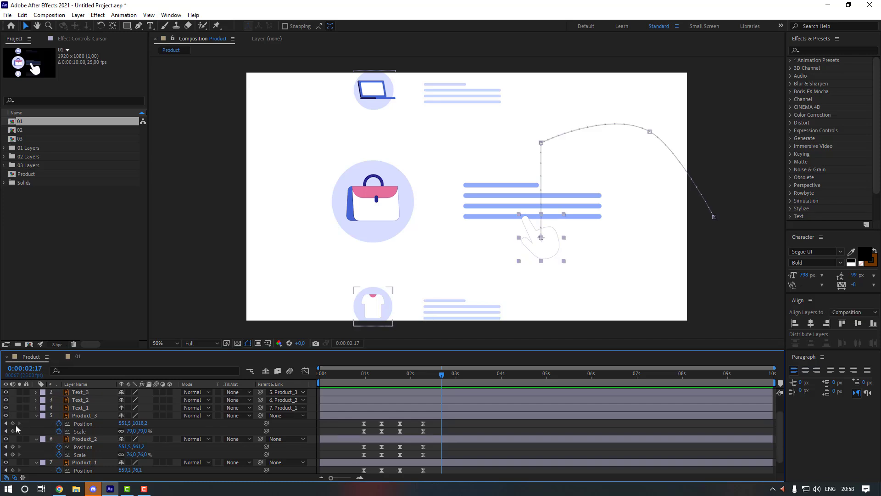
pyautogui.click(12, 423)
pyautogui.click(13, 431)
pyautogui.click(12, 447)
pyautogui.click(13, 455)
pyautogui.click(12, 470)
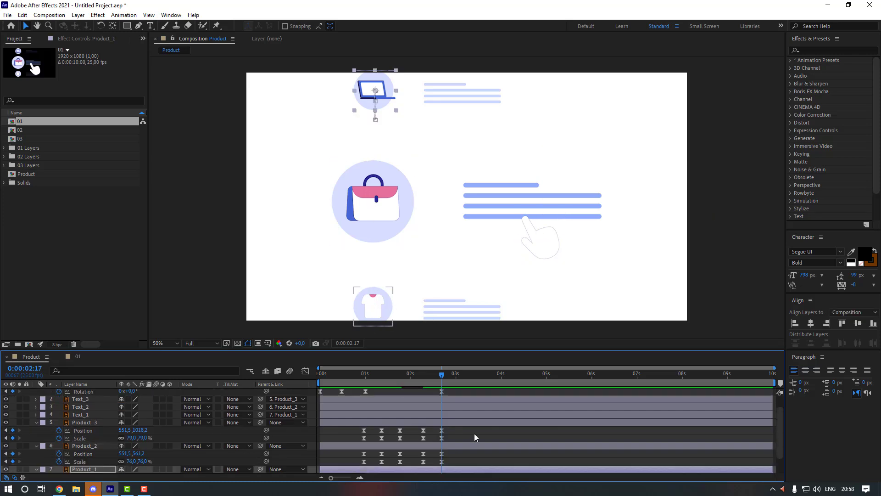
# Step: At 0:00:03:02, move the Cursor hand straight down beside the T-shirt product's text
pyautogui.hotkey('shift', 'pagedown')
pyautogui.scroll(1, 474, 425)
pyautogui.click(471, 391)
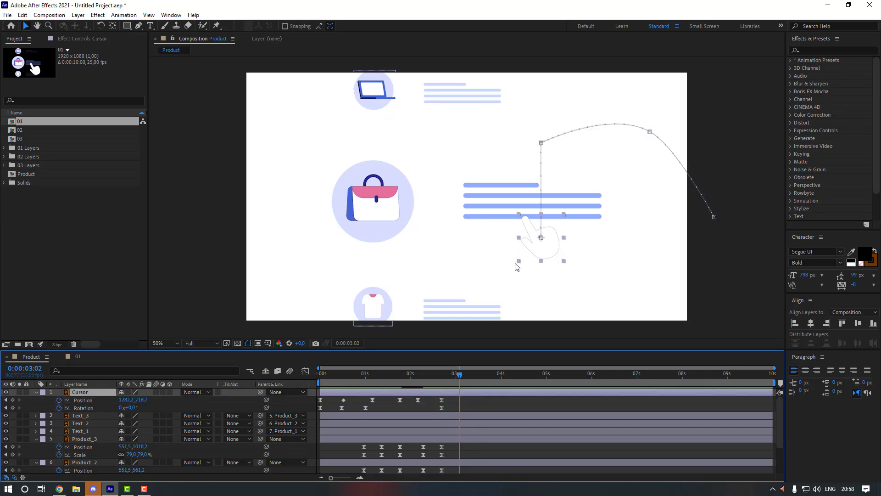
pyautogui.moveTo(547, 252); pyautogui.dragTo(547, 307)
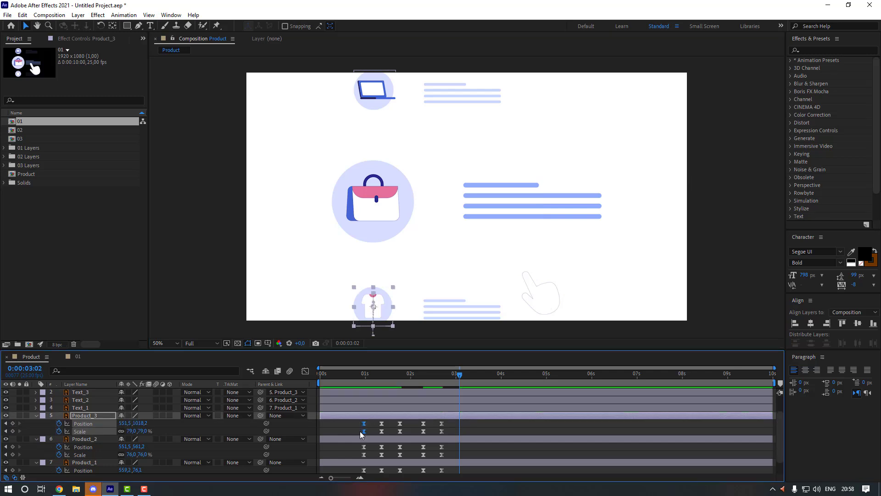
# Step: Copy the first Position and Scale keyframes of Product_3, Product_2 and Product_1 to 0:00:03:02
pyautogui.hotkey('ctrl', 'c')
pyautogui.hotkey('ctrl', 'v')
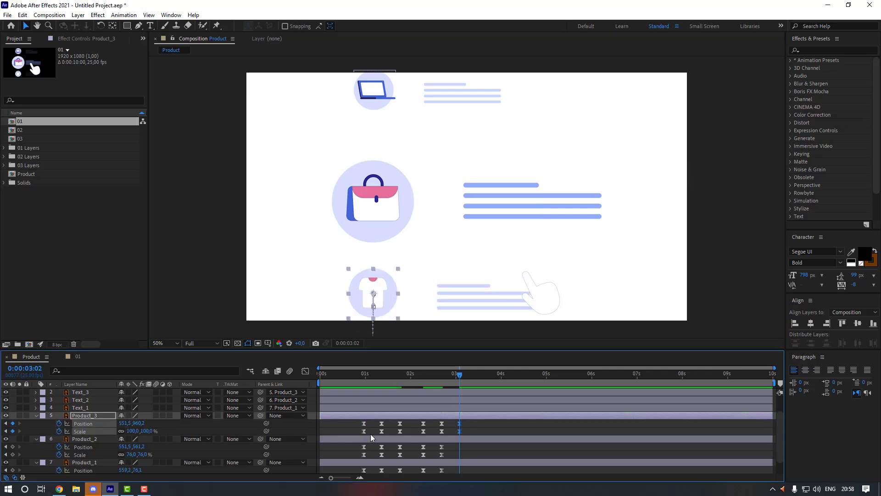
pyautogui.moveTo(374, 444); pyautogui.dragTo(362, 463)
pyautogui.hotkey('ctrl', 'c')
pyautogui.hotkey('ctrl', 'v')
pyautogui.scroll(-1, 362, 455)
pyautogui.hotkey('ctrl', 'c')
pyautogui.hotkey('ctrl', 'v')
pyautogui.click(417, 435)
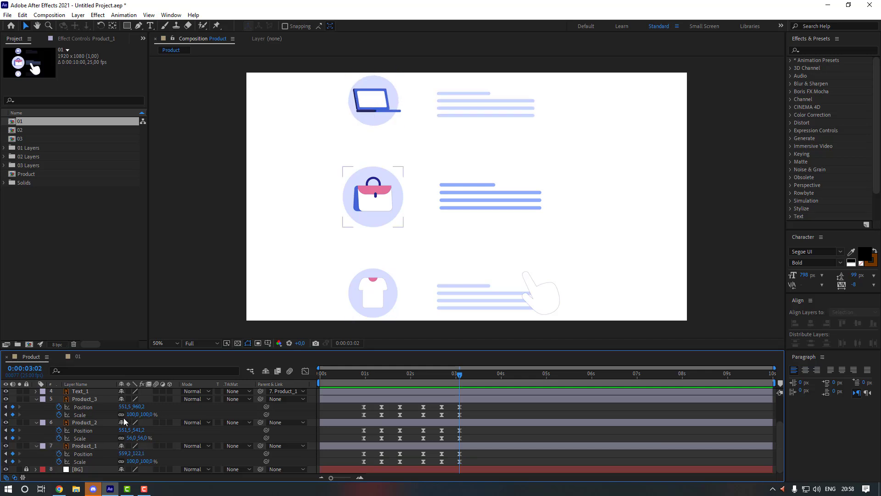
# Step: At 0:00:03:02, set Product_1's scale to 79% and its Y position to -47.9
pyautogui.click(95, 399)
pyautogui.click(90, 446)
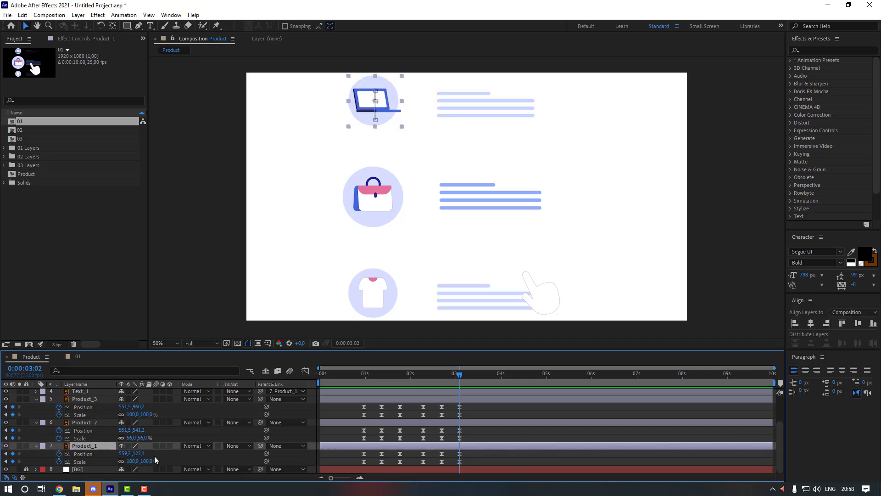
pyautogui.click(133, 462)
pyautogui.write('79')
pyautogui.press('Return')
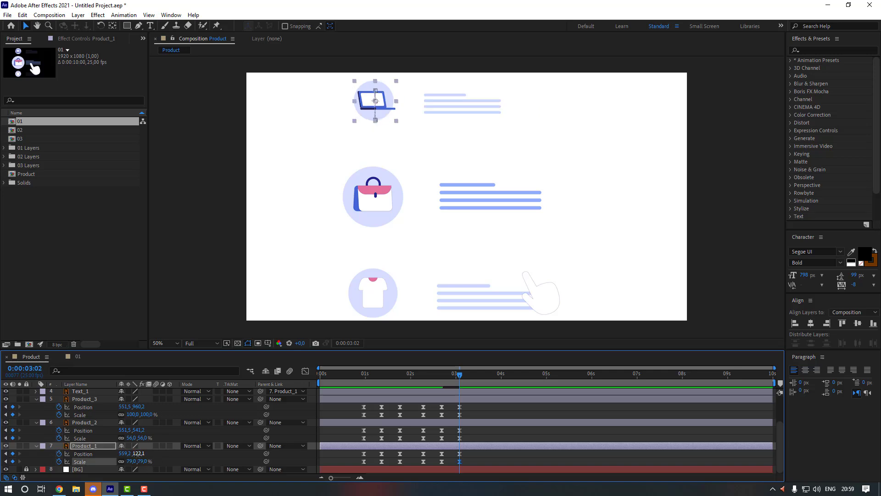
pyautogui.moveTo(138, 453); pyautogui.dragTo(66, 453)
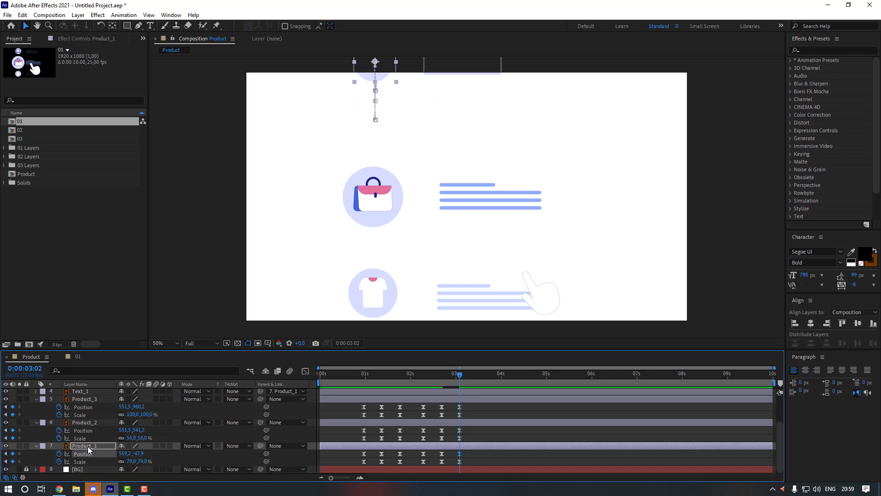
# Step: At 0:00:03:02, set Product_2 to 41% scale at Y position 304.2, and Product_3 to 143% scale at Y position 790.2
pyautogui.click(82, 422)
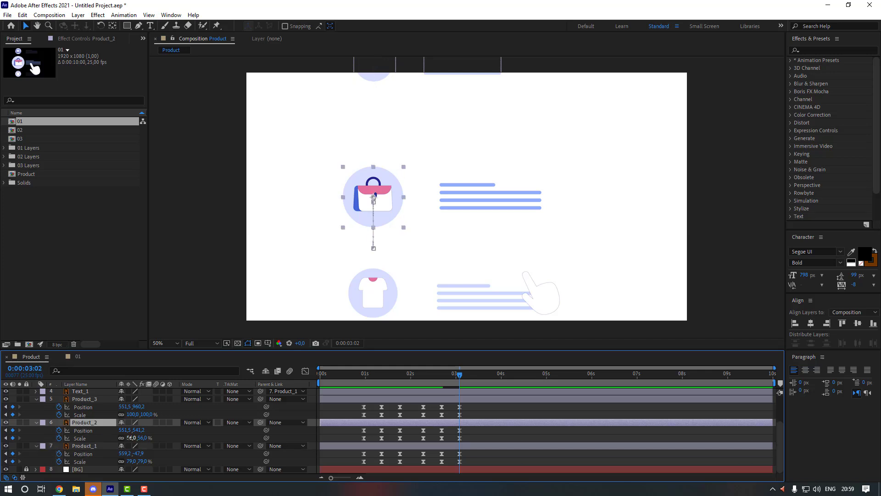
pyautogui.moveTo(131, 437); pyautogui.dragTo(36, 424)
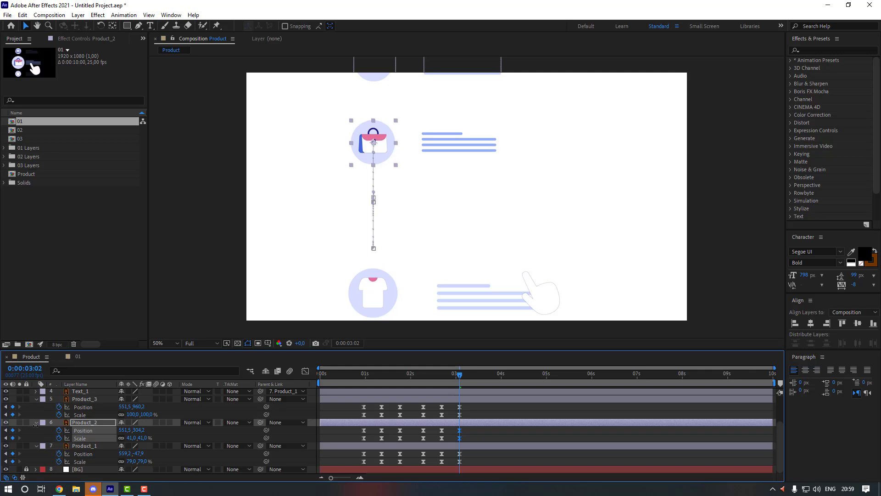
pyautogui.moveTo(132, 414); pyautogui.dragTo(66, 406)
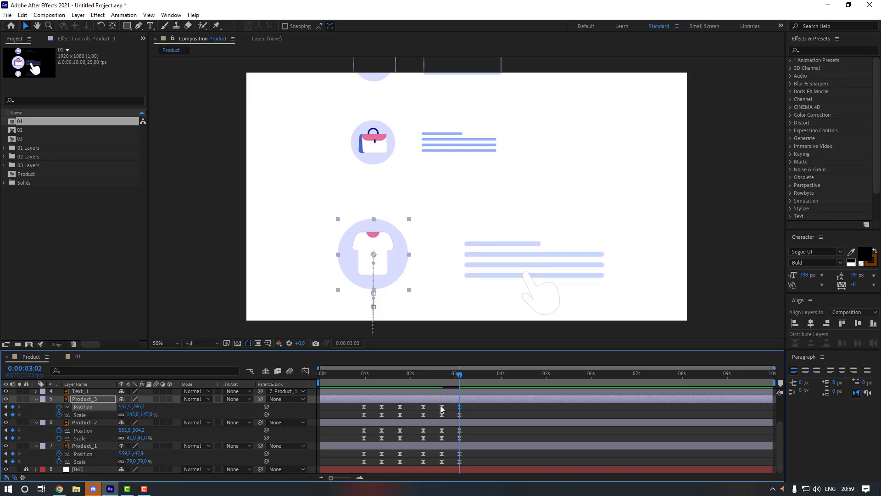
# Step: Reshape the speed curves between the three product layers' last two Position and Scale keyframes to peak early with a long ease-out, and preview the animation
pyautogui.moveTo(470, 406); pyautogui.dragTo(436, 466)
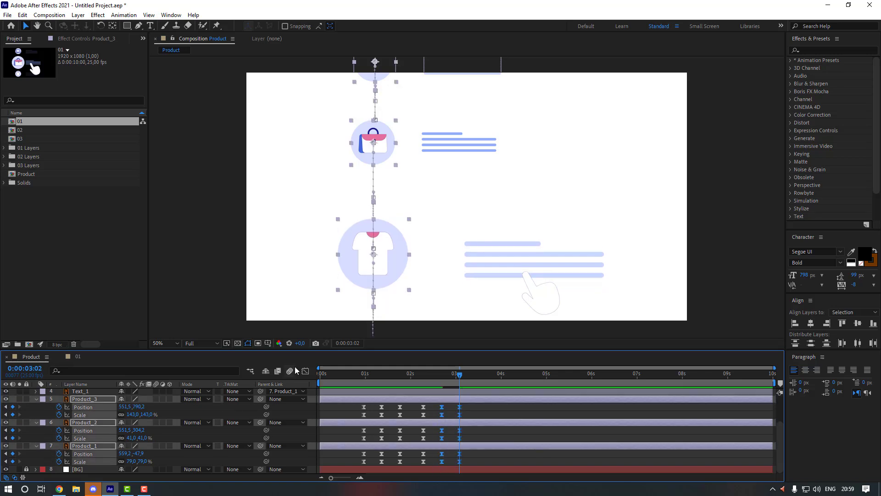
pyautogui.hotkey('shift', 'F3')
pyautogui.click(452, 373)
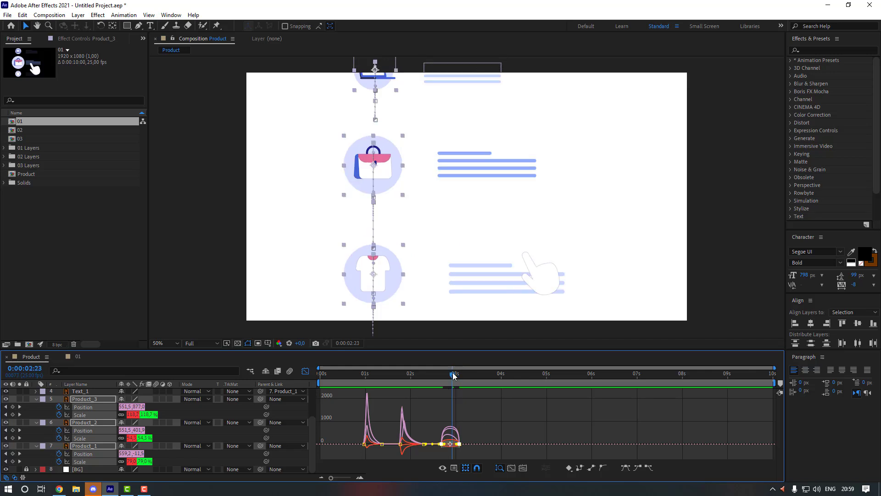
pyautogui.press('=')
pyautogui.press('=')
pyautogui.moveTo(497, 437); pyautogui.dragTo(419, 448)
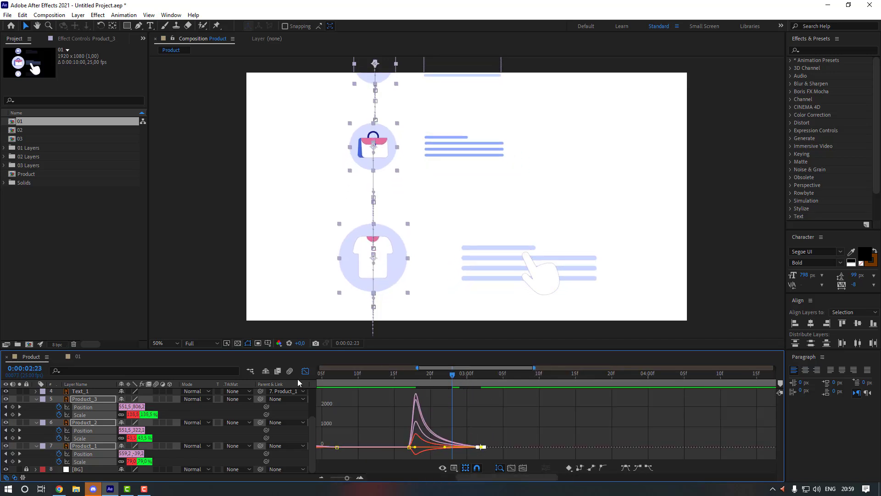
pyautogui.click(304, 370)
pyautogui.click(463, 433)
pyautogui.press('-')
pyautogui.press('-')
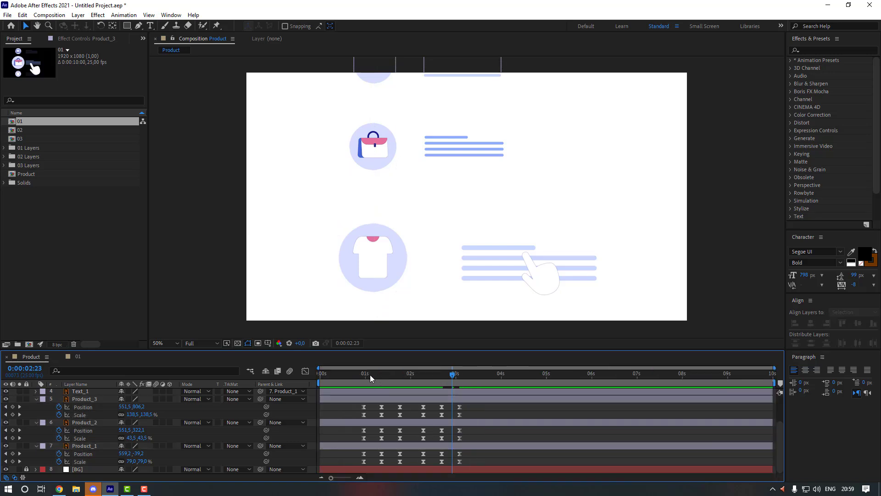
pyautogui.moveTo(369, 375); pyautogui.dragTo(264, 362)
pyautogui.press('space')
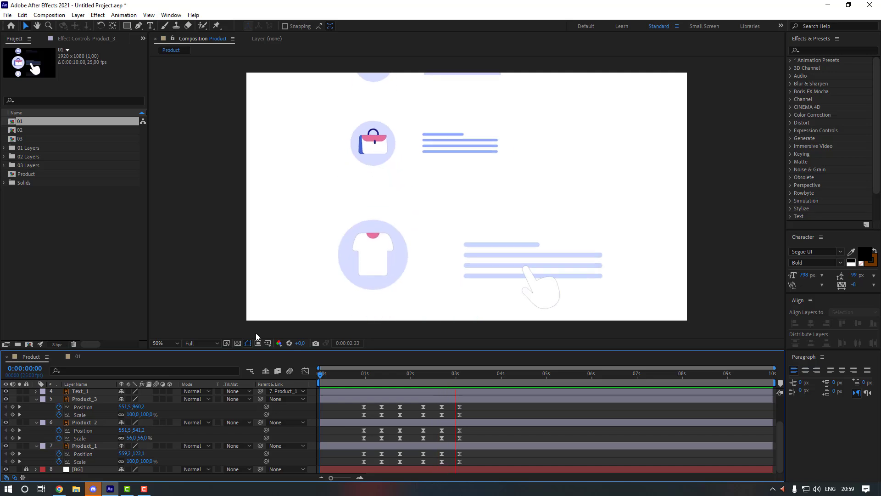
pyautogui.press('space')
# Step: Shift the last Position and Scale keyframes of Product_1, Product_2 and Product_3 to 0:00:03:05 and play back the timing
pyautogui.moveTo(474, 402); pyautogui.dragTo(457, 464)
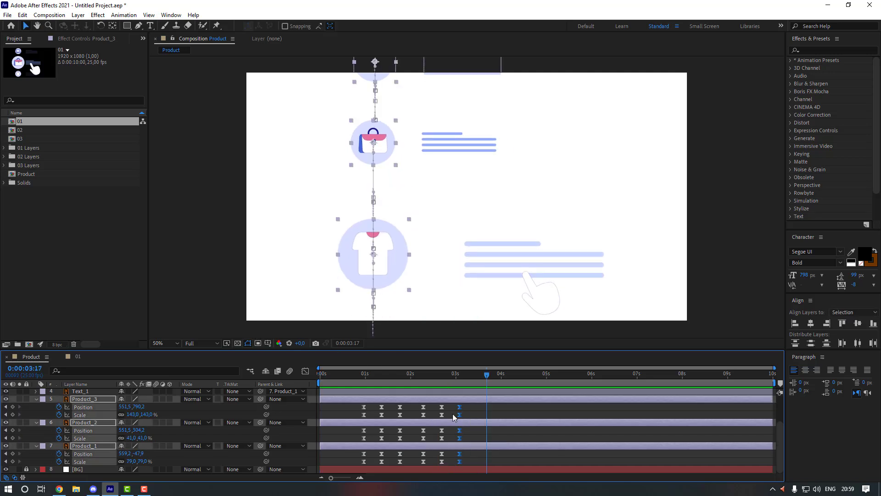
pyautogui.moveTo(459, 407); pyautogui.dragTo(417, 381)
pyautogui.click(475, 411)
pyautogui.press('space')
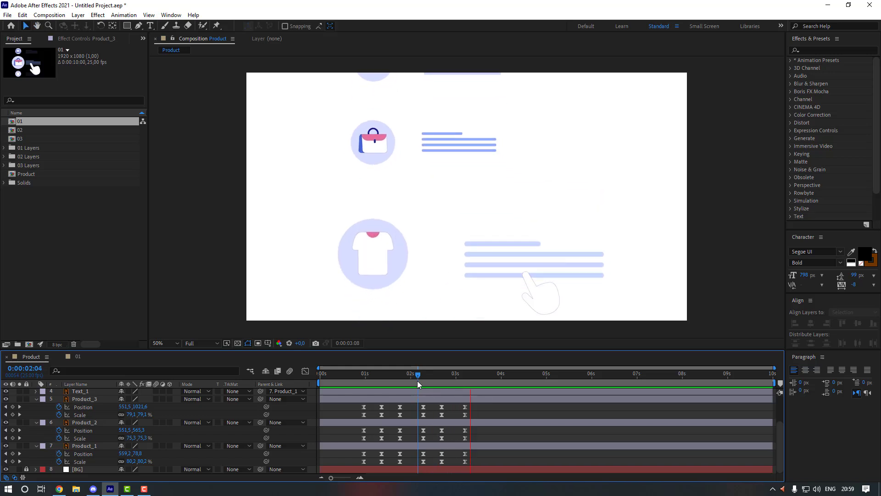
pyautogui.press('space')
# Step: Add Position and Rotation keyframes with the current values to the Cursor layer at 0:00:03:05
pyautogui.click(465, 381)
pyautogui.scroll(2, 87, 401)
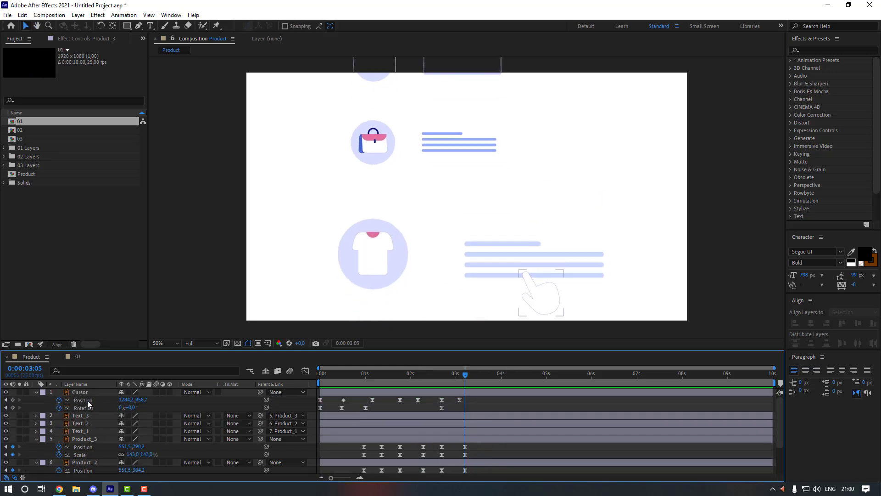
pyautogui.click(87, 392)
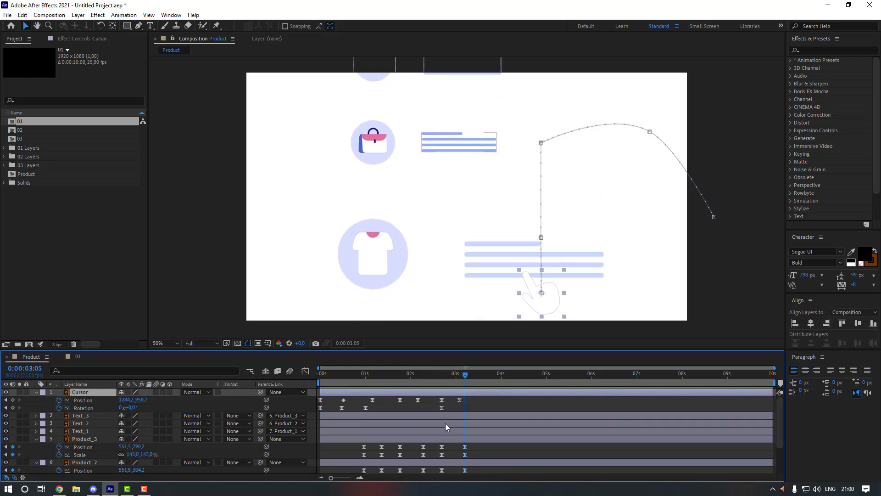
pyautogui.click(13, 400)
pyautogui.click(13, 408)
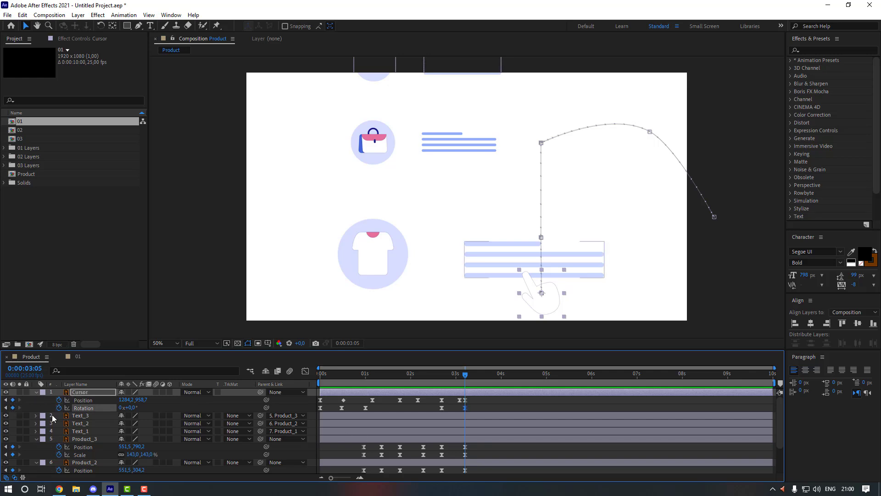
# Step: Move the Cursor beside the T-shirt circle at 0:00:03:15, about 736, 887, and lower its path to about 992, 991 at 0:00:03:10
pyautogui.hotkey('shift', 'pagedown')
pyautogui.moveTo(553, 314); pyautogui.dragTo(425, 295)
pyautogui.click(475, 376)
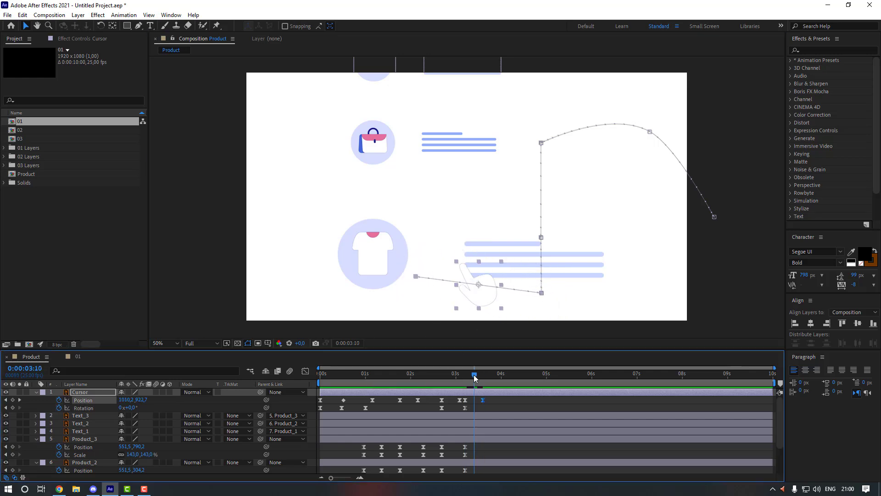
pyautogui.moveTo(489, 310); pyautogui.dragTo(477, 315)
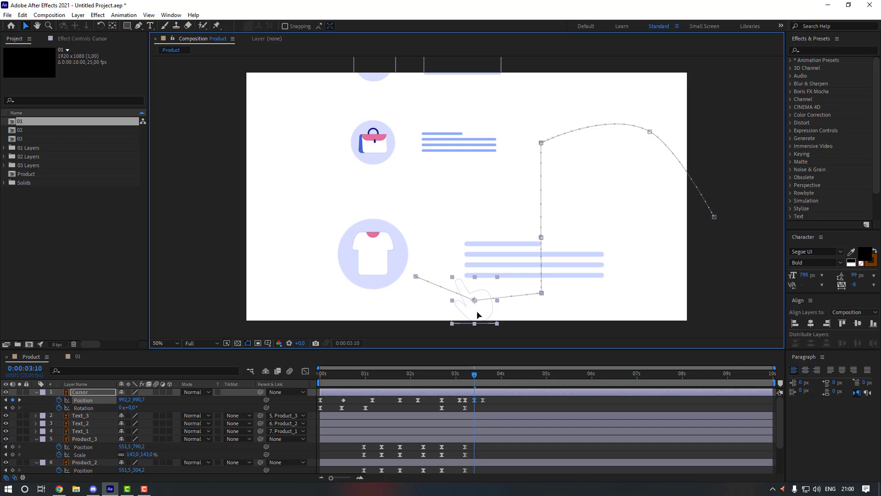
# Step: Stretch the Cursor's last two Position keyframes out to 0:00:03:14 and 0:00:03:24, and preview the slower move
pyautogui.moveTo(490, 397)
pyautogui.mouseDown()
pyautogui.moveTo(463, 402)
pyautogui.moveTo(500, 401)
pyautogui.mouseUp()
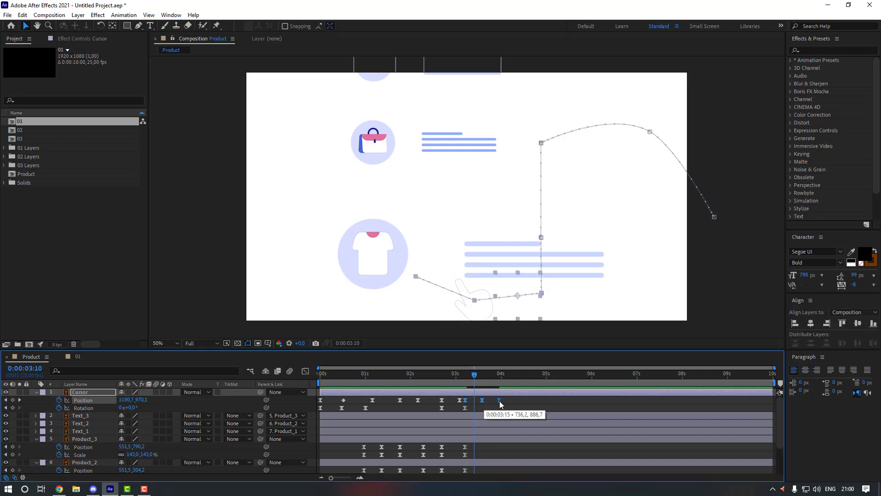
pyautogui.click(491, 402)
pyautogui.moveTo(474, 374); pyautogui.dragTo(466, 373)
pyautogui.press('space')
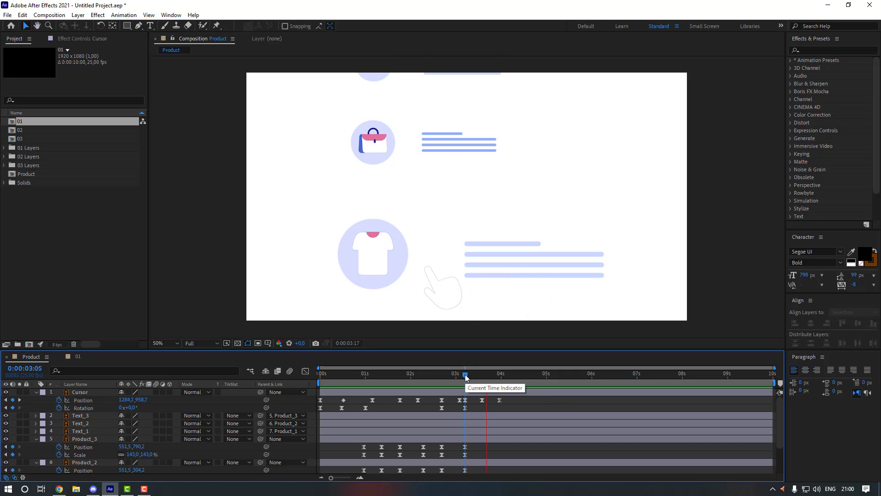
# Step: Set the Cursor's Position keyframe at 0:00:03:14 to Continuous Bezier spatial interpolation and adjust its handles into a smooth curve
pyautogui.click(481, 373)
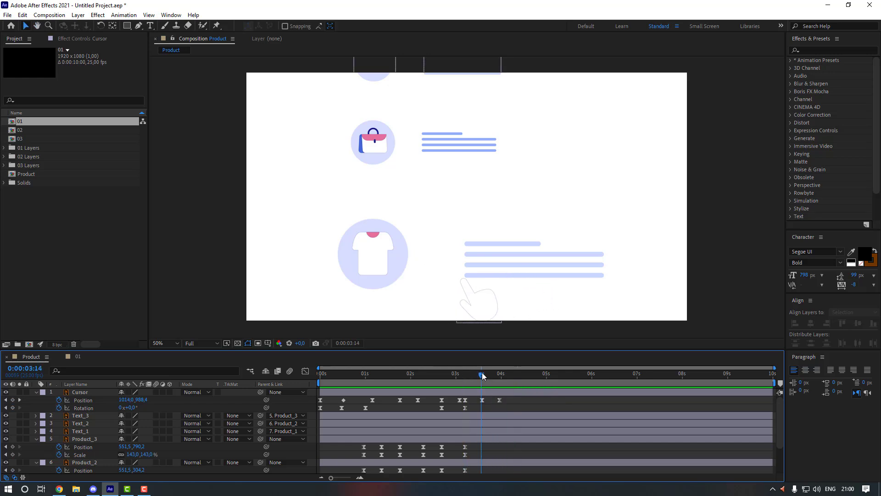
pyautogui.click(482, 400)
pyautogui.rightClick(482, 400)
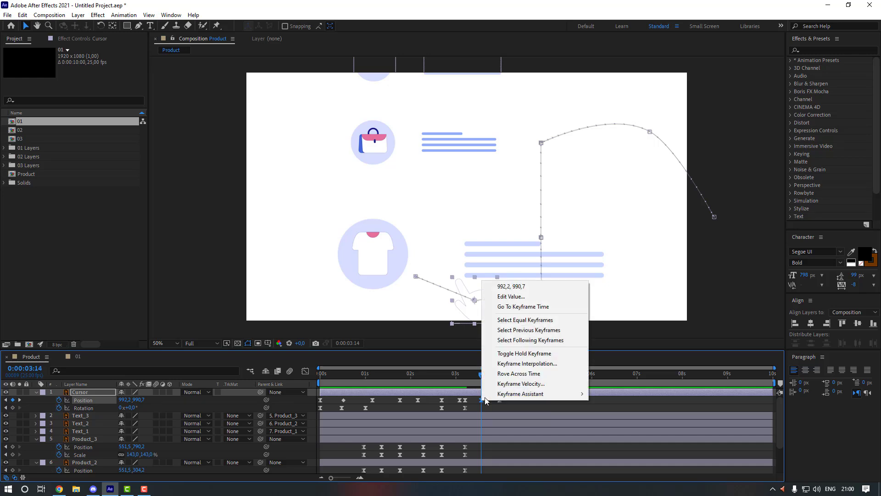
pyautogui.click(523, 363)
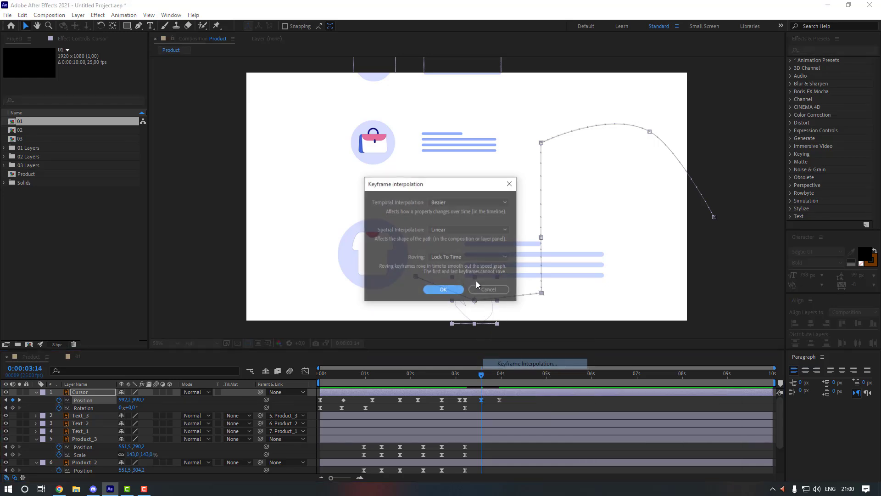
pyautogui.click(461, 229)
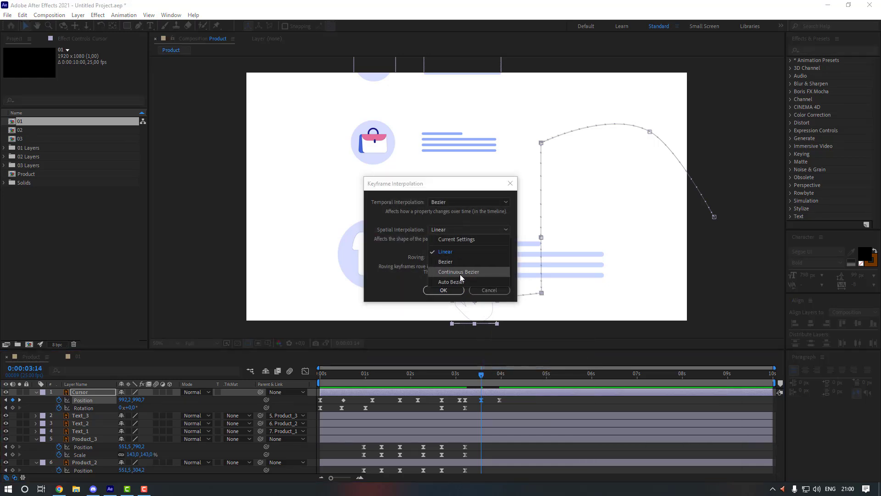
pyautogui.click(459, 272)
pyautogui.click(444, 289)
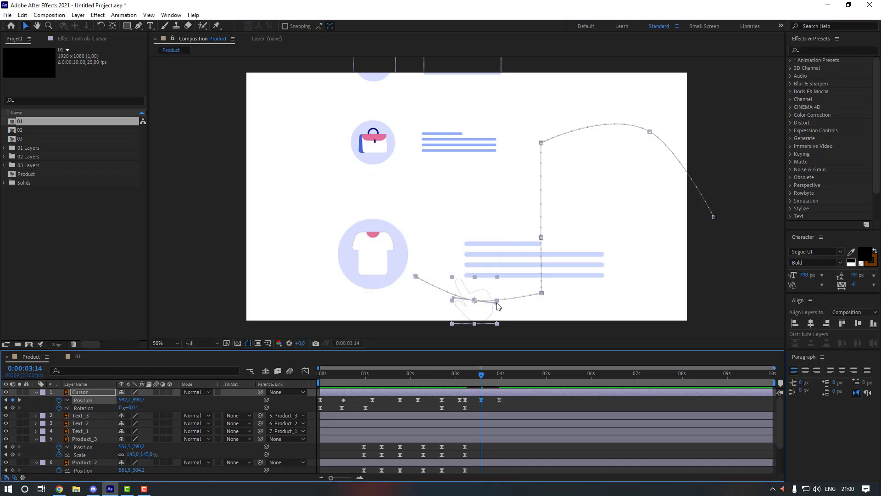
pyautogui.moveTo(496, 302); pyautogui.dragTo(448, 301)
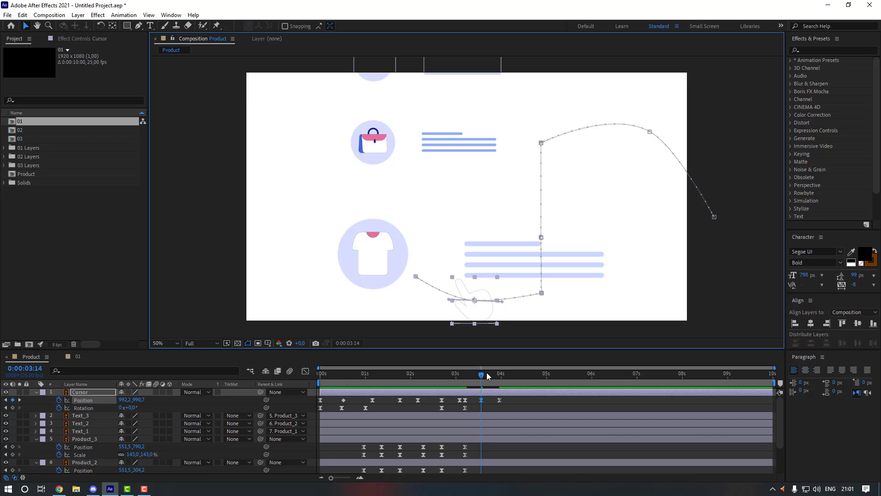
pyautogui.click(482, 384)
# Step: Rotate the Cursor to -17° at 0:00:03:14 and back to 0° at 0:00:03:24, and preview the move
pyautogui.click(461, 371)
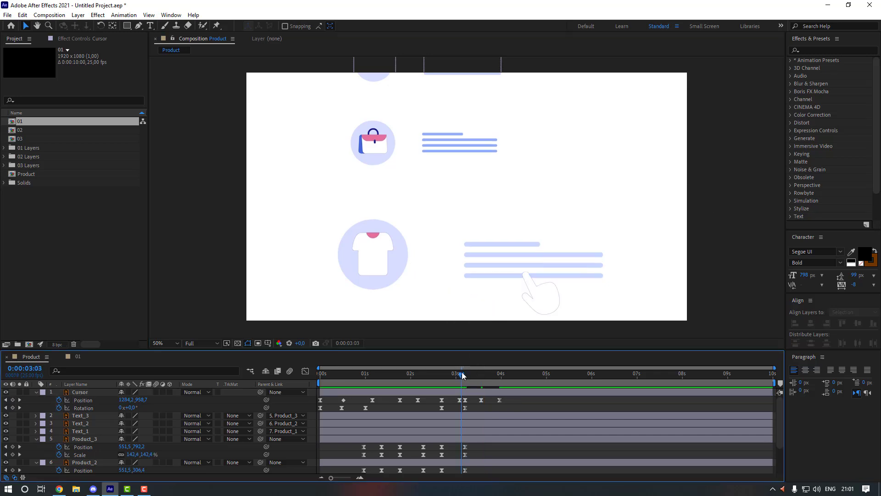
pyautogui.moveTo(461, 373); pyautogui.dragTo(481, 373)
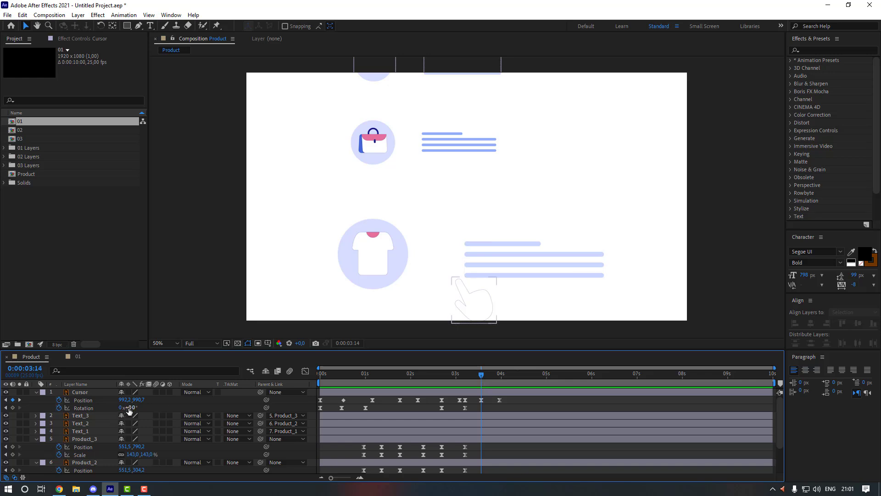
pyautogui.moveTo(128, 407); pyautogui.dragTo(121, 408)
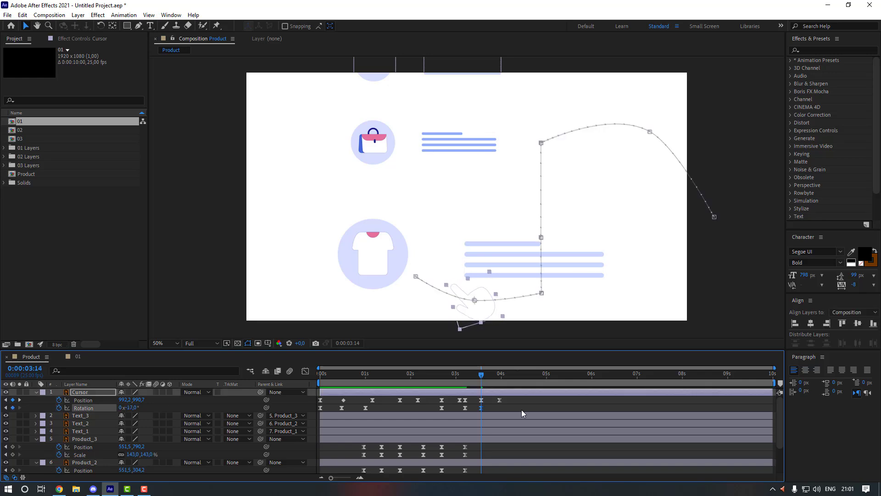
pyautogui.click(498, 373)
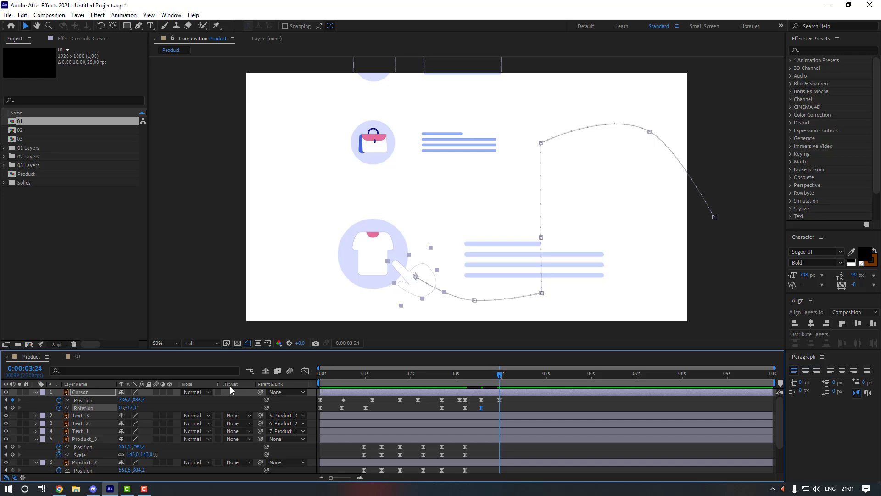
pyautogui.click(130, 407)
pyautogui.write('0')
pyautogui.press('Return')
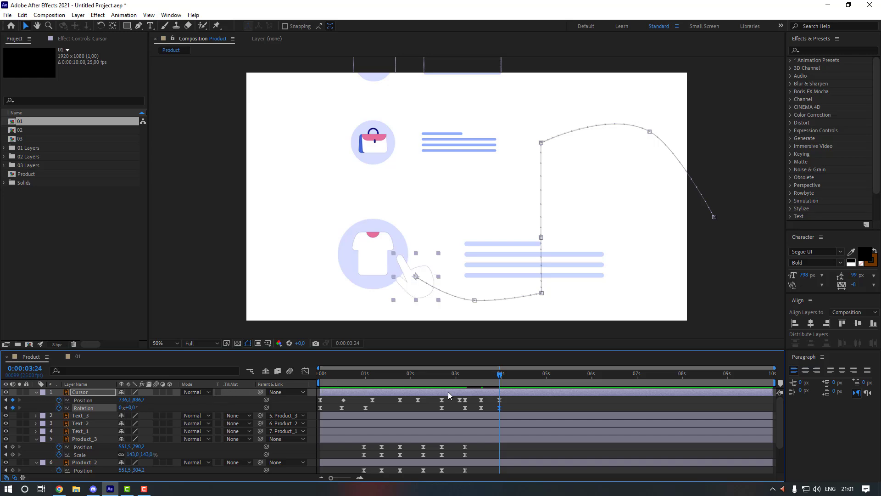
pyautogui.click(524, 406)
pyautogui.moveTo(469, 373); pyautogui.dragTo(459, 375)
pyautogui.press('space')
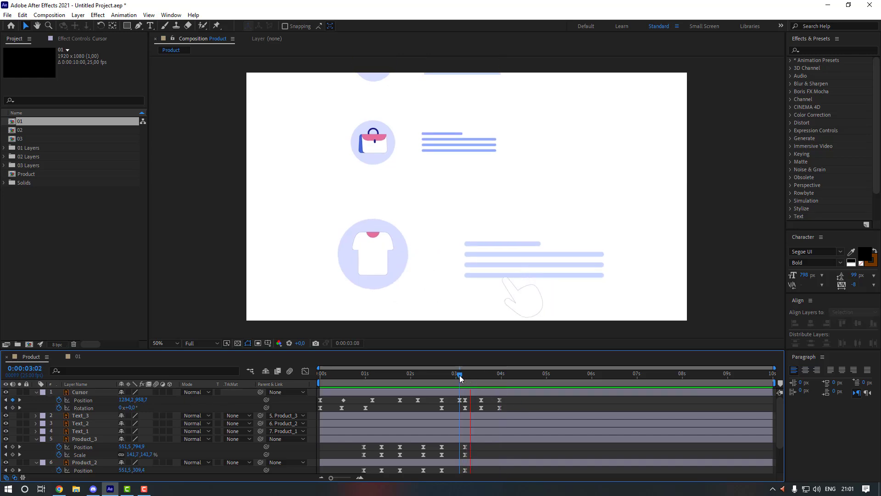
# Step: Reveal the Cursor layer's Scale and start keyframing it at 0:00:03:24
pyautogui.click(499, 373)
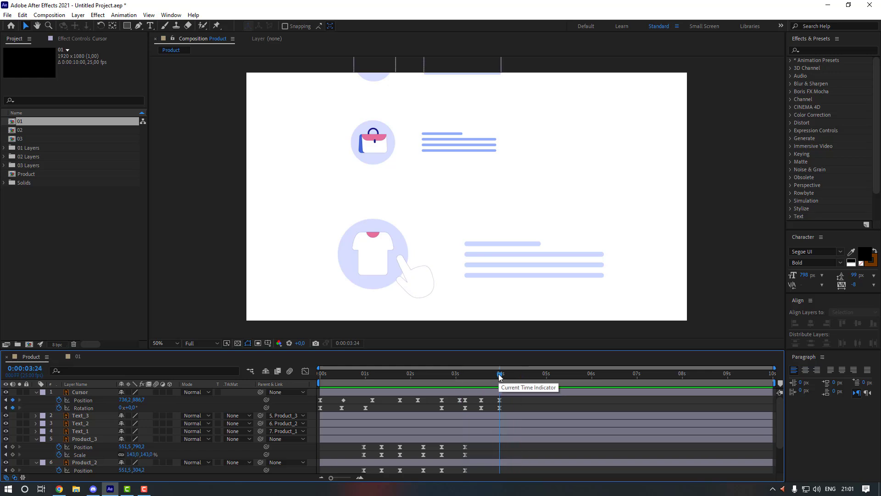
pyautogui.click(158, 403)
pyautogui.hotkey('shift', 's')
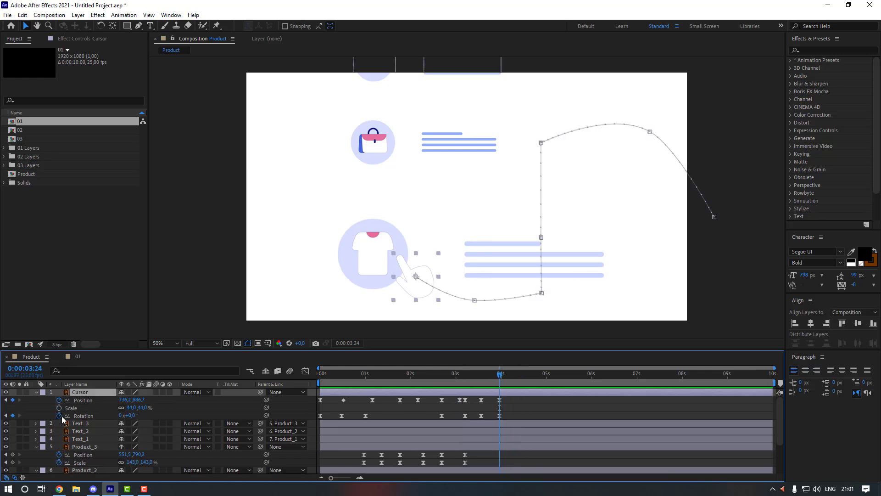
pyautogui.click(58, 408)
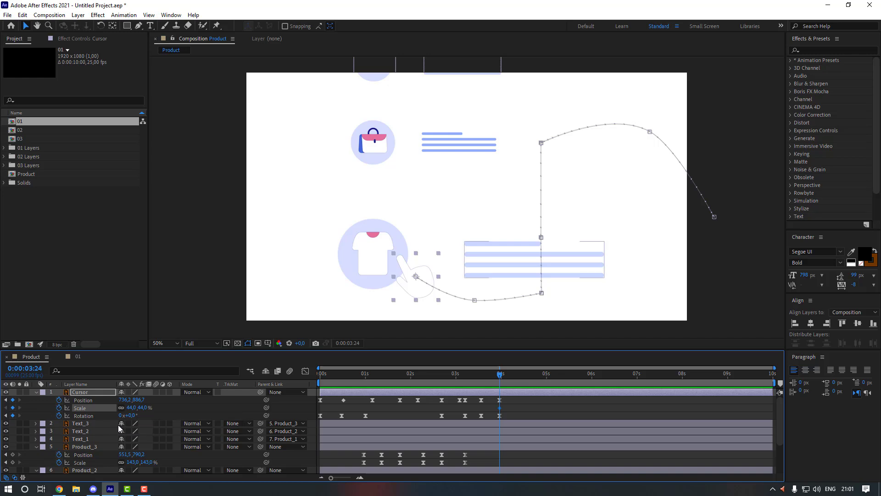
# Step: Set the Cursor's scale to 35% at 0:00:04:05, six frames after its first Scale keyframe
pyautogui.press('pagedown')
pyautogui.press('pagedown')
pyautogui.press('pagedown')
pyautogui.press('pagedown')
pyautogui.press('pagedown')
pyautogui.press('pagedown')
pyautogui.click(132, 407)
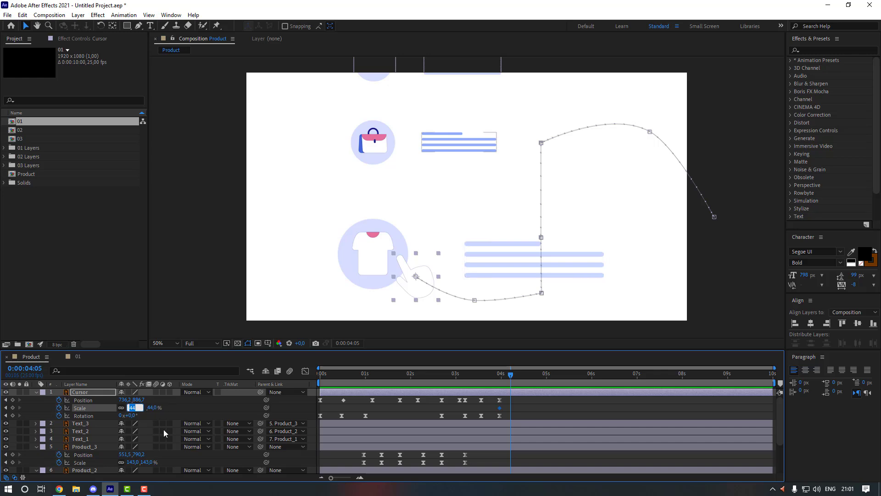
pyautogui.write('35')
pyautogui.press('Return')
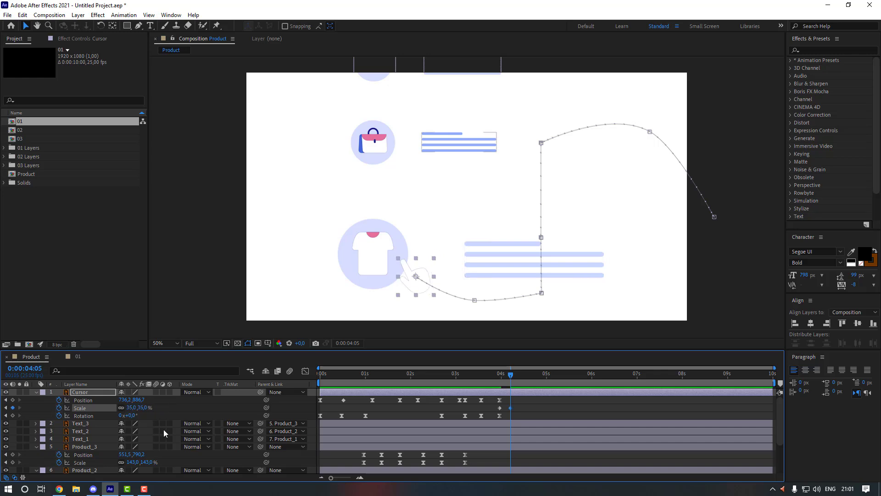
# Step: Copy the Cursor's first Scale keyframe to 0:00:04:11, apply Easy Ease to all three Scale keyframes, and preview from 0:00:03:05
pyautogui.press('pagedown')
pyautogui.press('pagedown')
pyautogui.press('pagedown')
pyautogui.press('pagedown')
pyautogui.press('pagedown')
pyautogui.press('pagedown')
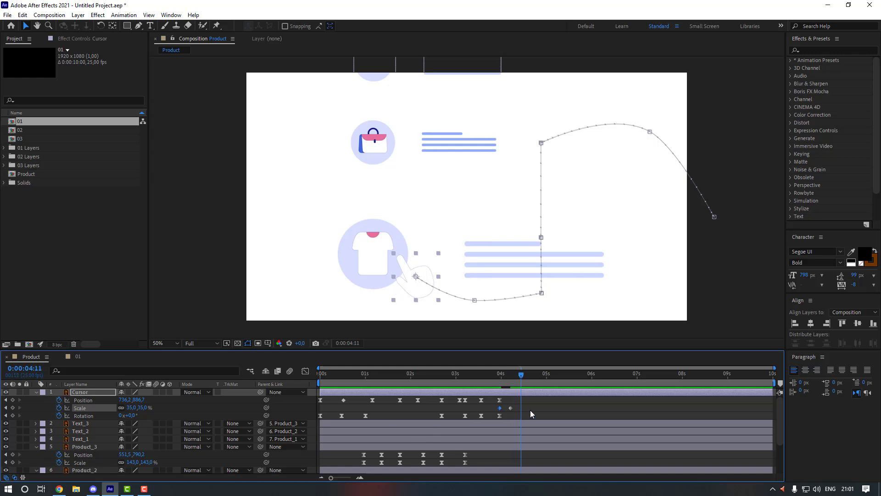
pyautogui.moveTo(533, 408); pyautogui.dragTo(497, 408)
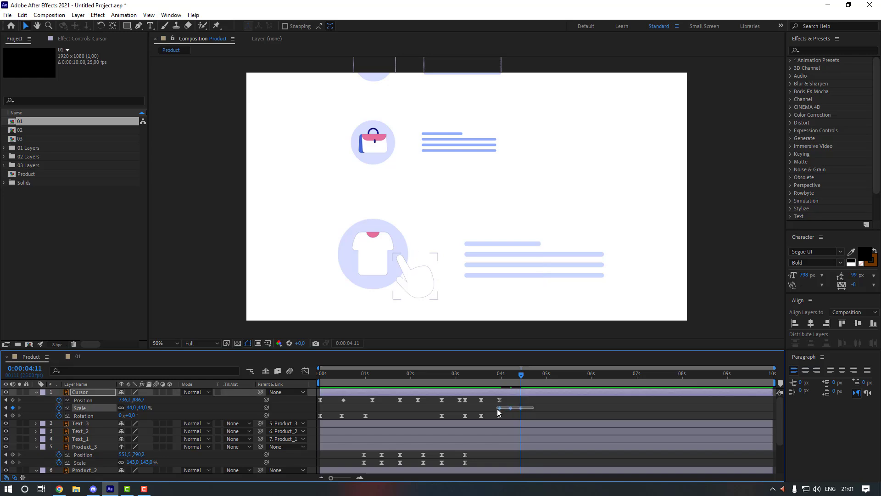
pyautogui.rightClick(521, 409)
pyautogui.moveTo(611, 402)
pyautogui.click(653, 341)
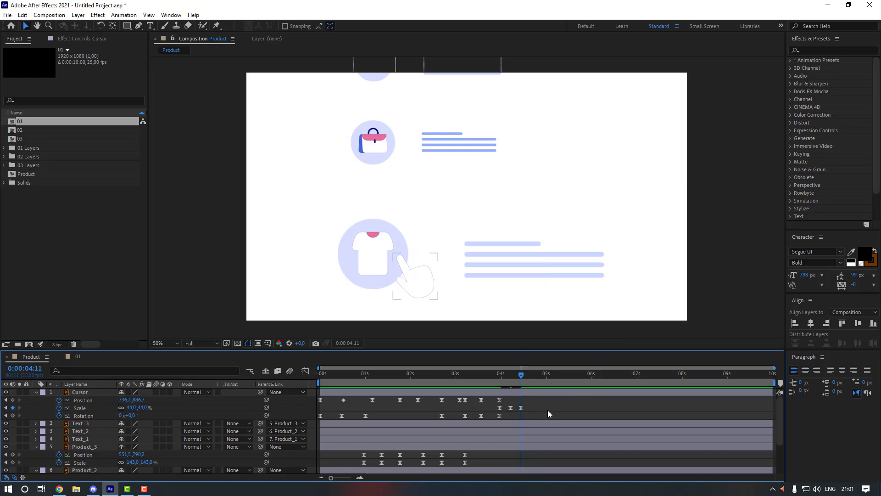
pyautogui.click(464, 379)
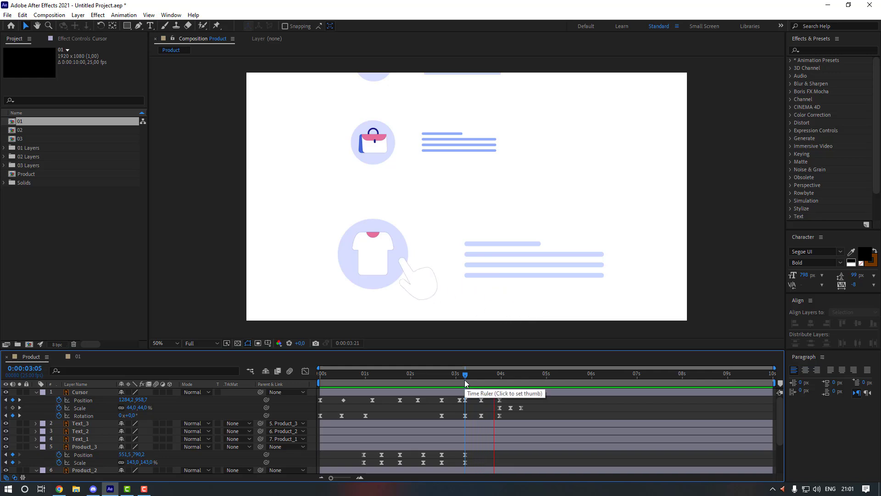
# Step: Set the Cursor's scale to 38% on its middle Scale keyframe at 0:00:04:05 and preview the click
pyautogui.moveTo(465, 379); pyautogui.dragTo(510, 378)
pyautogui.click(510, 408)
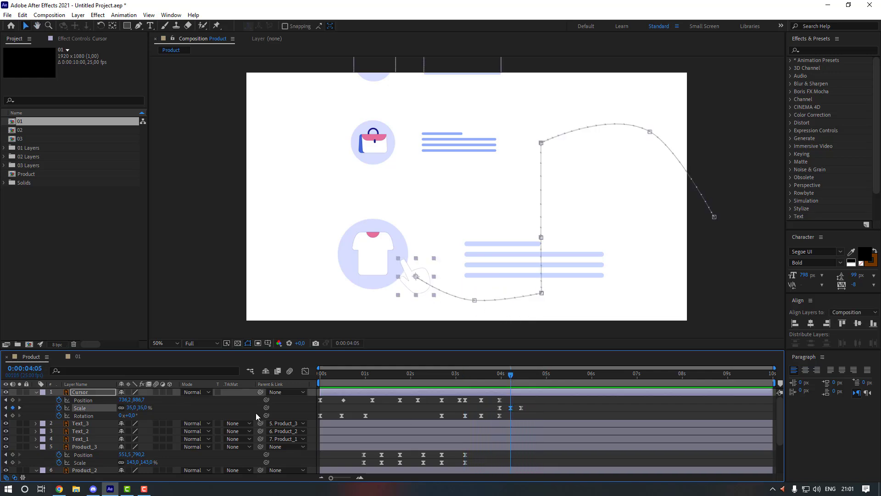
pyautogui.click(131, 407)
pyautogui.write('38')
pyautogui.press('Return')
pyautogui.moveTo(512, 381); pyautogui.dragTo(489, 373)
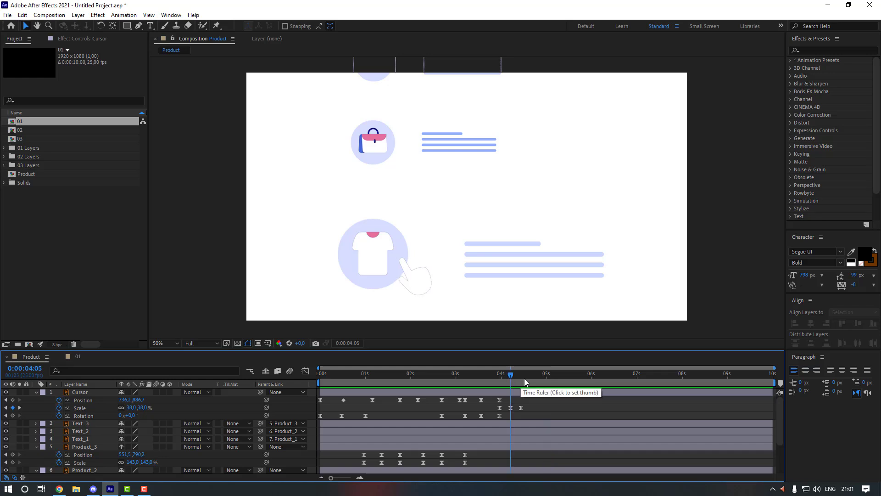
# Step: Split the Text_3 layer at 0:00:04:04 and set the parent of the split-off Text_4 to None
pyautogui.click(511, 375)
pyautogui.moveTo(510, 376); pyautogui.dragTo(508, 376)
pyautogui.scroll(-2, 75, 450)
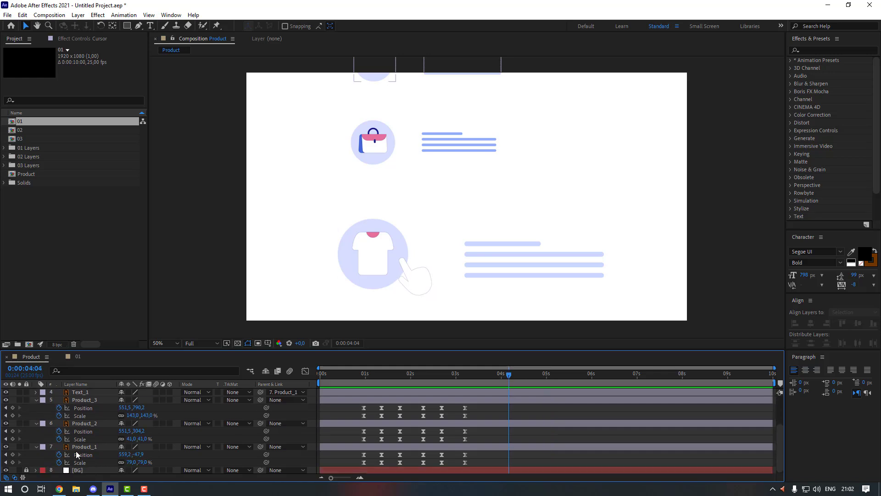
pyautogui.scroll(2, 75, 450)
pyautogui.click(92, 424)
pyautogui.hotkey('ctrl', 'shift', 'd')
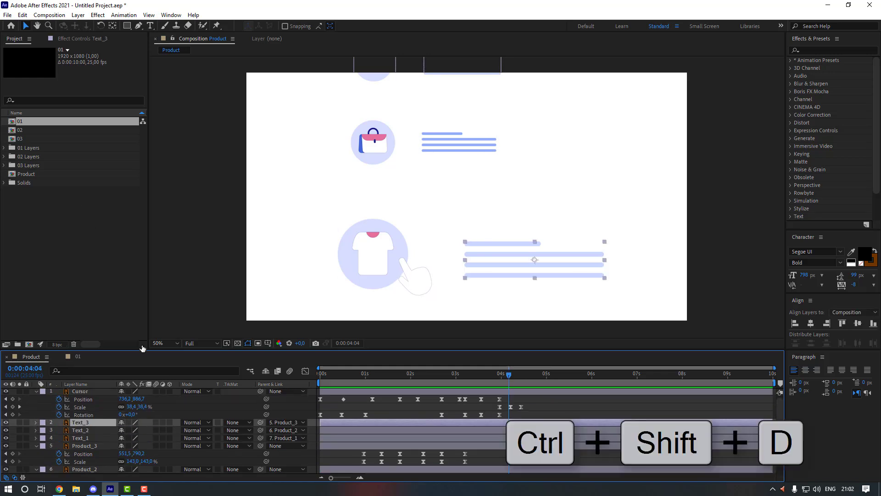
pyautogui.click(23, 15)
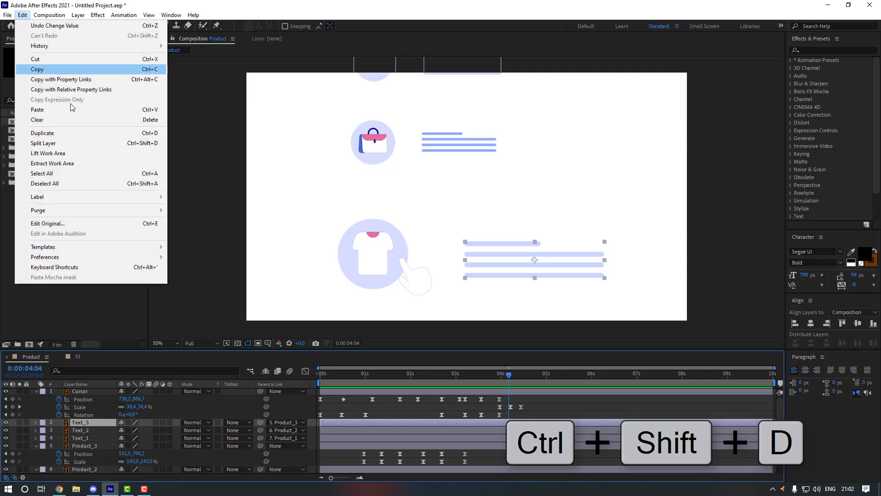
pyautogui.click(106, 144)
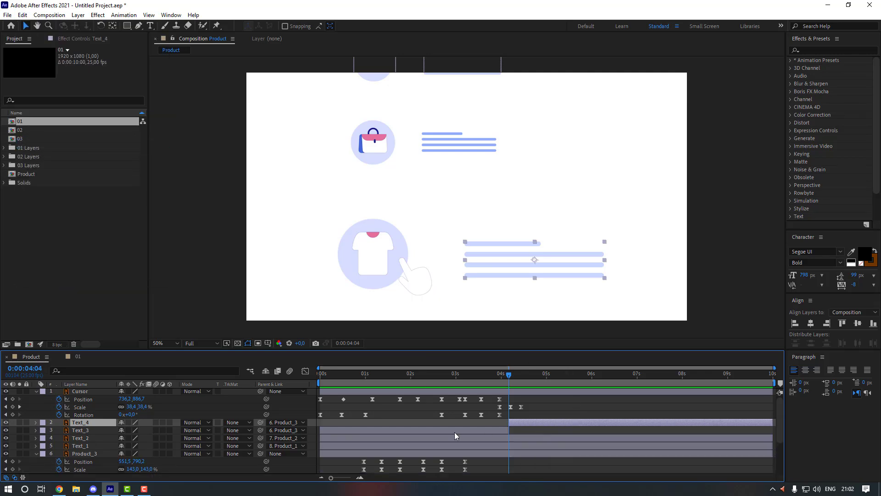
pyautogui.click(283, 423)
pyautogui.click(299, 321)
# Step: Add a Scale keyframe to Product_3 at 0:00:04:04 and set its scale to 135% at 0:00:04:07
pyautogui.scroll(-3, 540, 437)
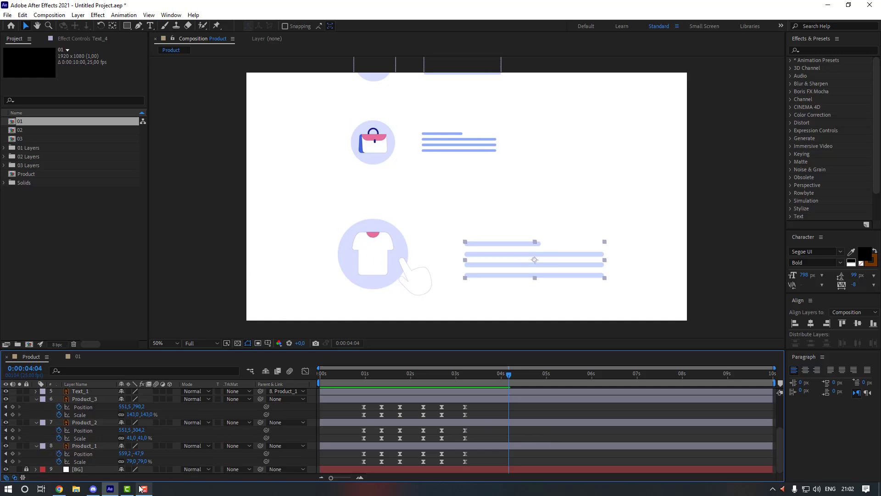
pyautogui.click(95, 399)
pyautogui.scroll(3, 69, 436)
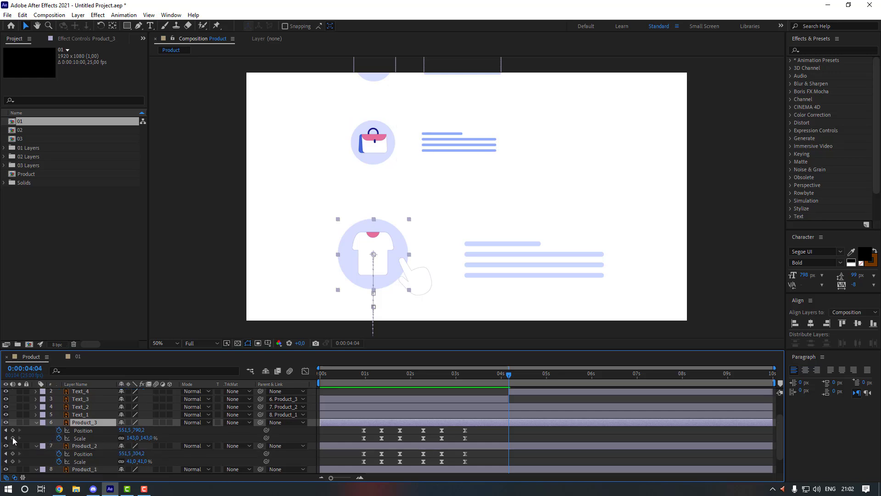
pyautogui.click(13, 438)
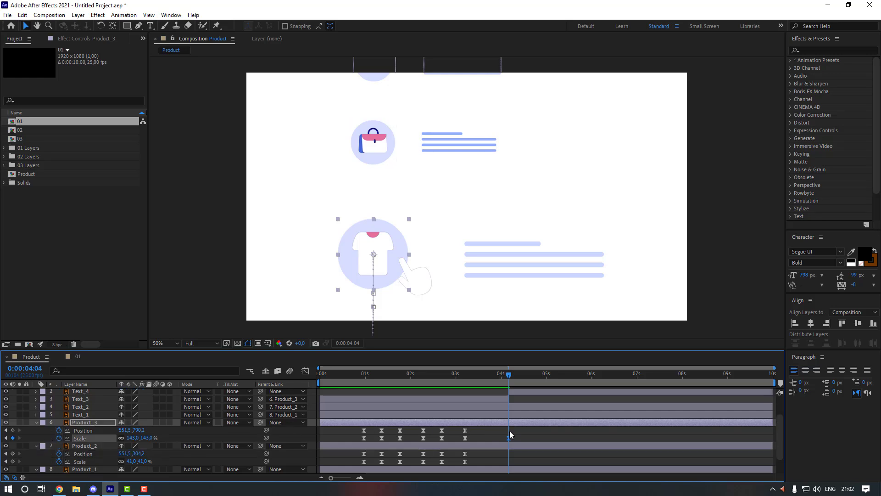
pyautogui.press('pagedown')
pyautogui.press('pagedown')
pyautogui.click(131, 438)
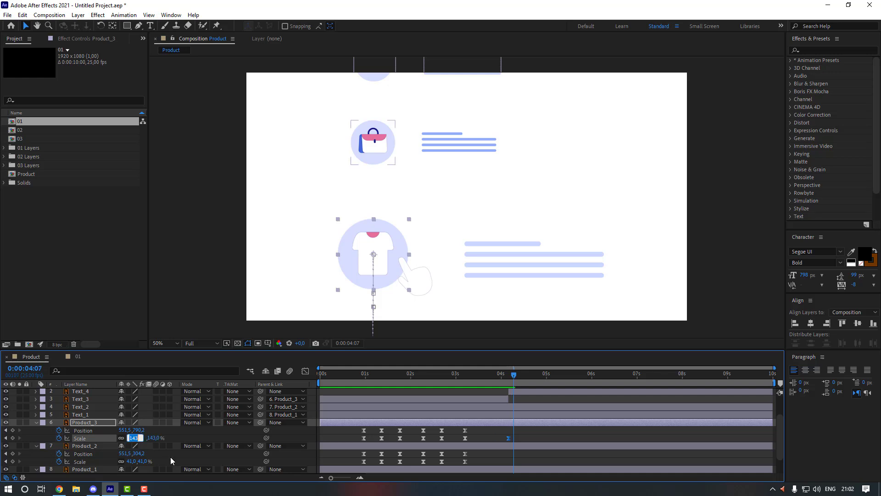
pyautogui.write('135')
pyautogui.press('Return')
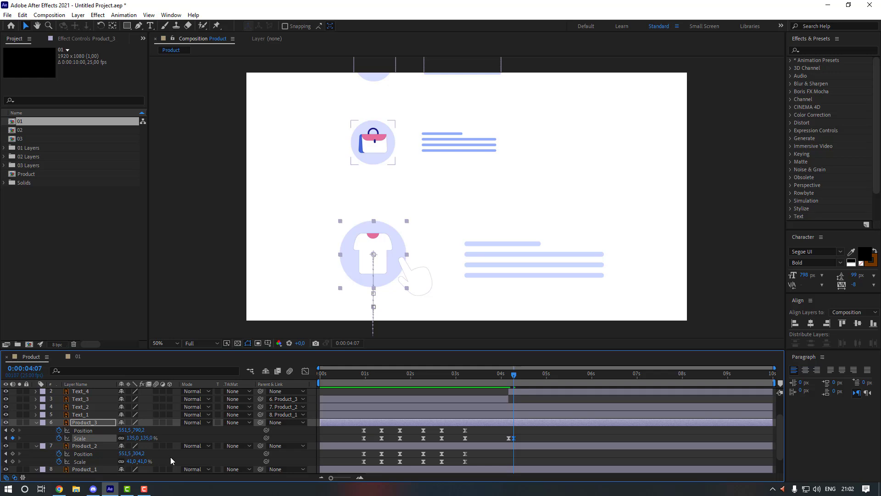
# Step: Copy Product_3's 0:00:04:04 Scale keyframe to three frames after the 135% keyframe and preview the press
pyautogui.press('pagedown')
pyautogui.press('pagedown')
pyautogui.press('pagedown')
pyautogui.click(507, 437)
pyautogui.click(537, 433)
pyautogui.moveTo(513, 375)
pyautogui.mouseDown()
pyautogui.moveTo(499, 378)
pyautogui.moveTo(516, 378)
pyautogui.moveTo(500, 378)
pyautogui.moveTo(509, 379)
pyautogui.mouseUp()
pyautogui.click(512, 377)
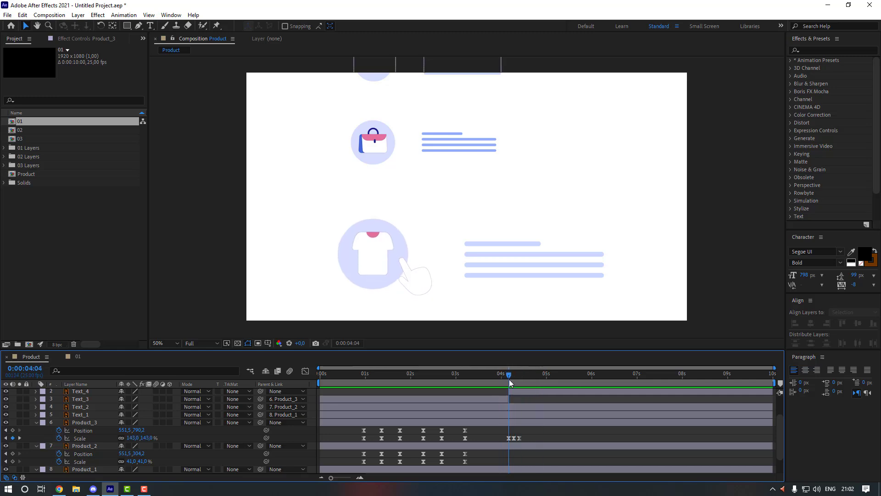
# Step: Add the Particle Fireworks shape element from Animation Composer 3's Starter Precomps at 0:00:04:04 and close the extension
pyautogui.click(171, 15)
pyautogui.click(215, 60)
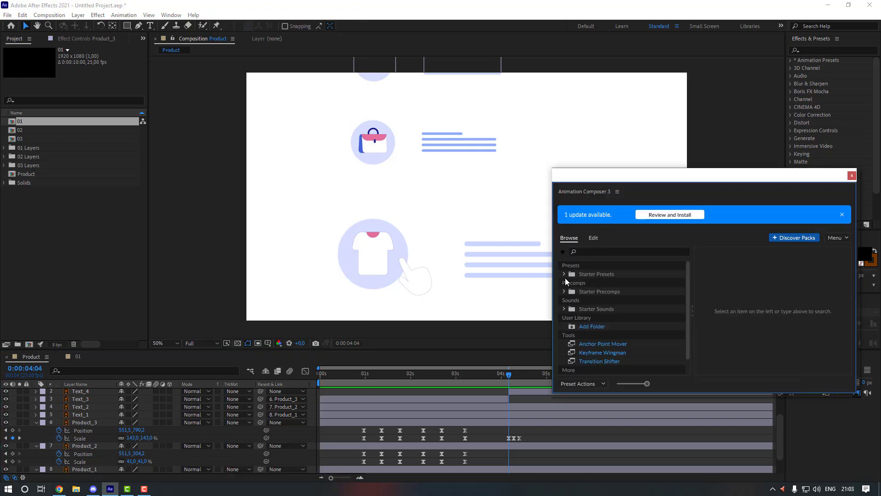
pyautogui.click(563, 292)
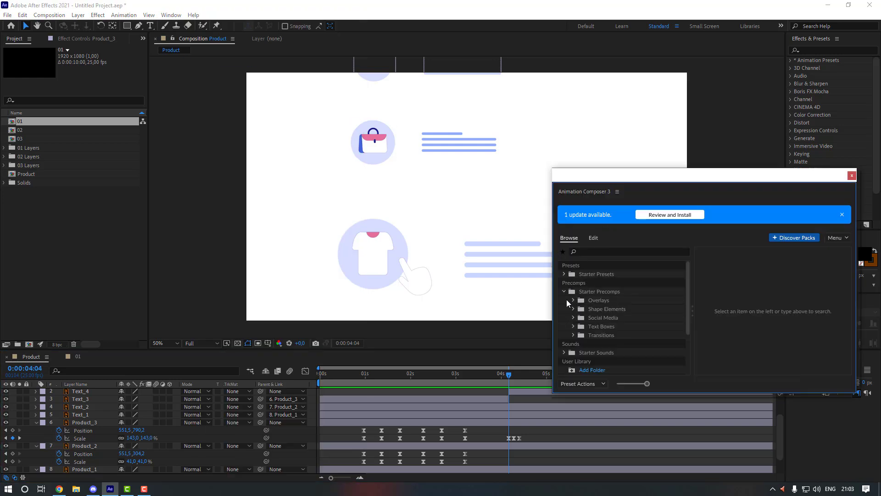
pyautogui.click(573, 309)
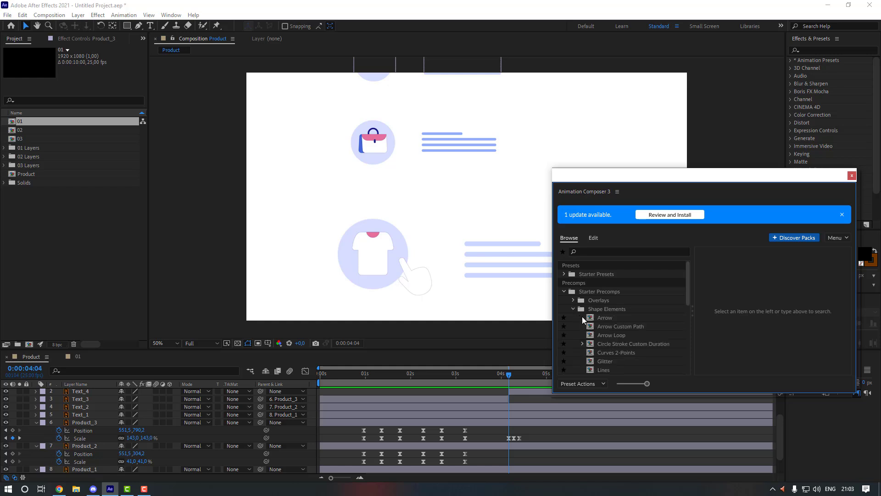
pyautogui.scroll(-3, 623, 337)
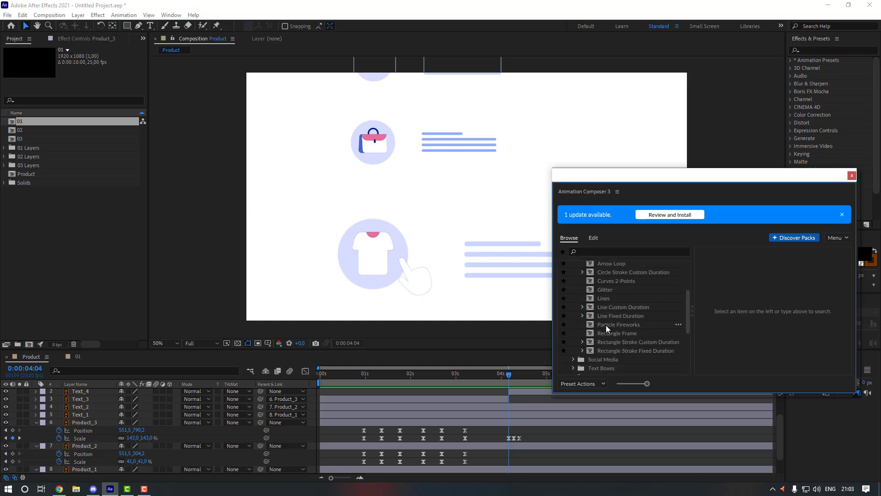
pyautogui.click(606, 324)
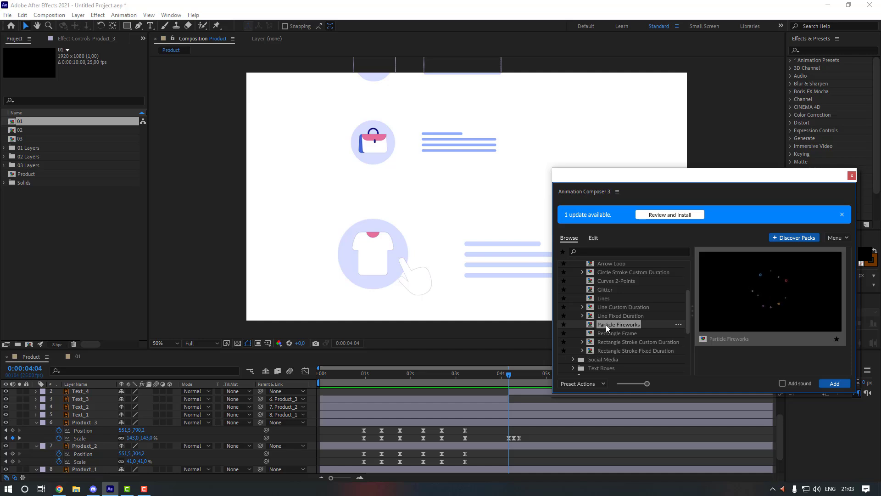
pyautogui.click(833, 383)
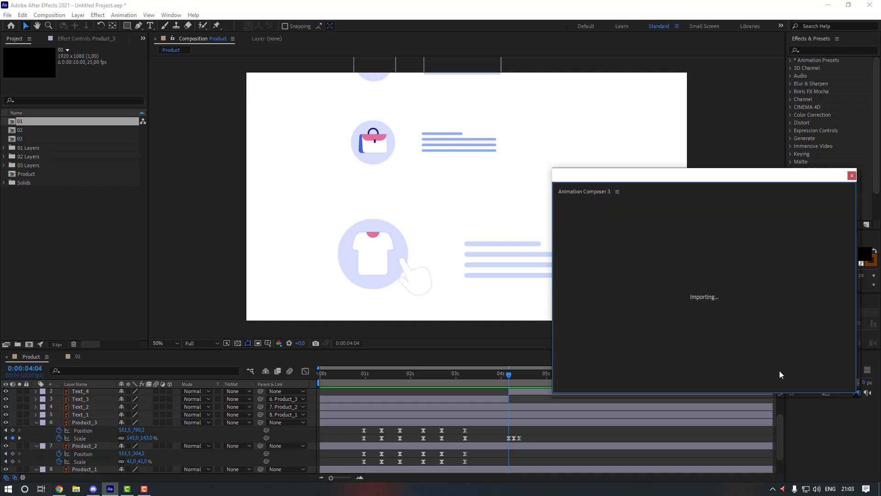
pyautogui.click(851, 176)
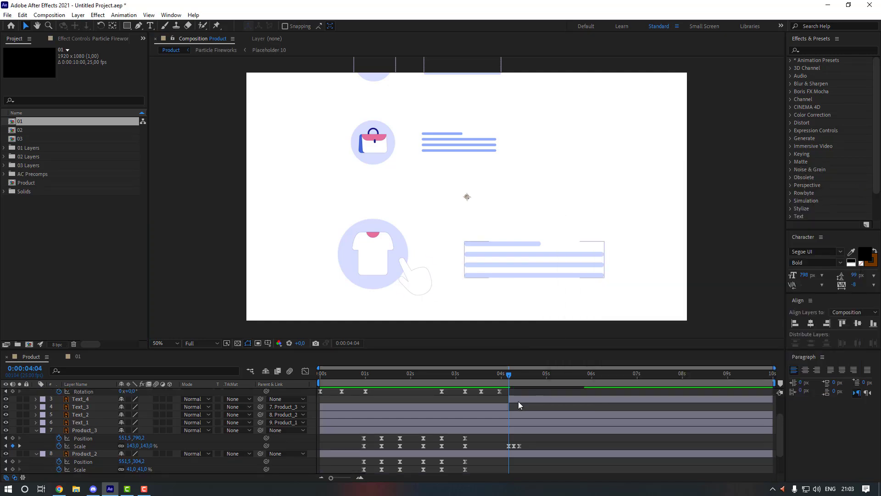
# Step: Move the Particle Fireworks layer between Text_1 and Product_3 in the stack and centre it over the T-shirt
pyautogui.scroll(2, 519, 401)
pyautogui.moveTo(86, 398); pyautogui.dragTo(96, 463)
pyautogui.click(535, 378)
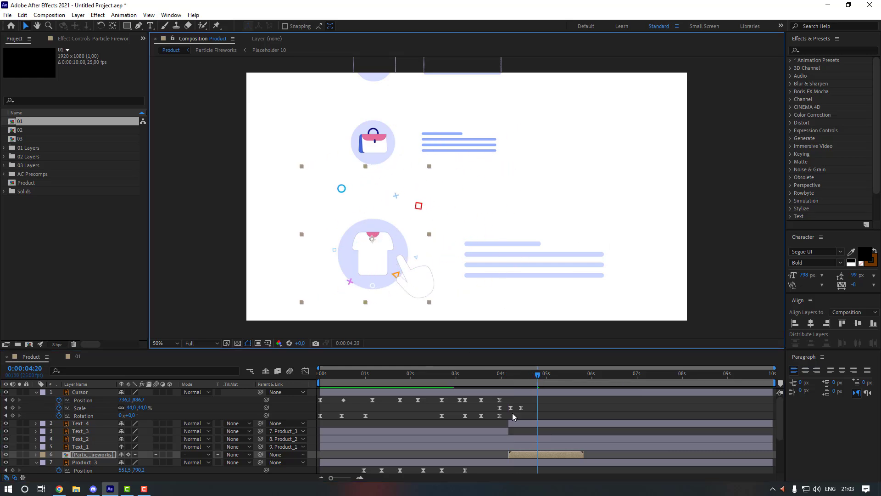
# Step: Scale the Particle Fireworks layer to 44% and place it over the upper-left part of the T-shirt circle
pyautogui.press('s')
pyautogui.click(538, 461)
pyautogui.moveTo(126, 463); pyautogui.dragTo(106, 463)
pyautogui.moveTo(372, 235); pyautogui.dragTo(356, 226)
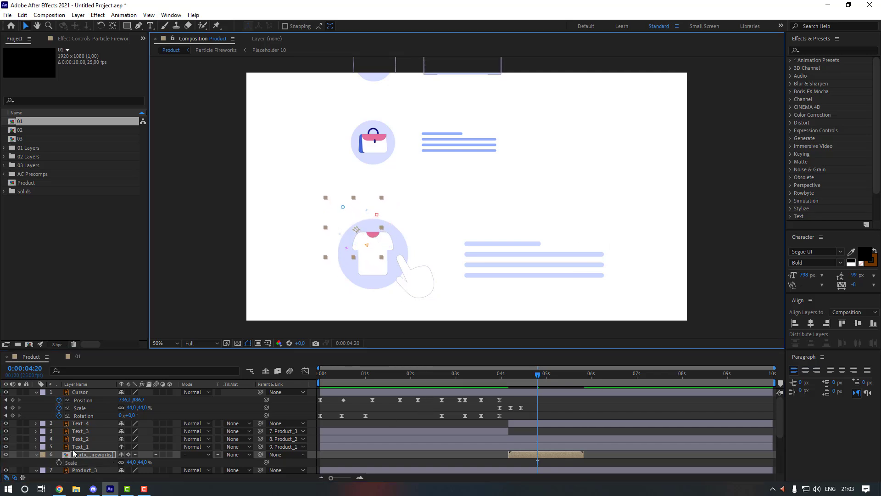
# Step: Duplicate the Particle Fireworks layer and place the copy at the hand's fingertip on the T-shirt's lower right
pyautogui.scroll(-2, 97, 444)
pyautogui.hotkey('ctrl', 'd')
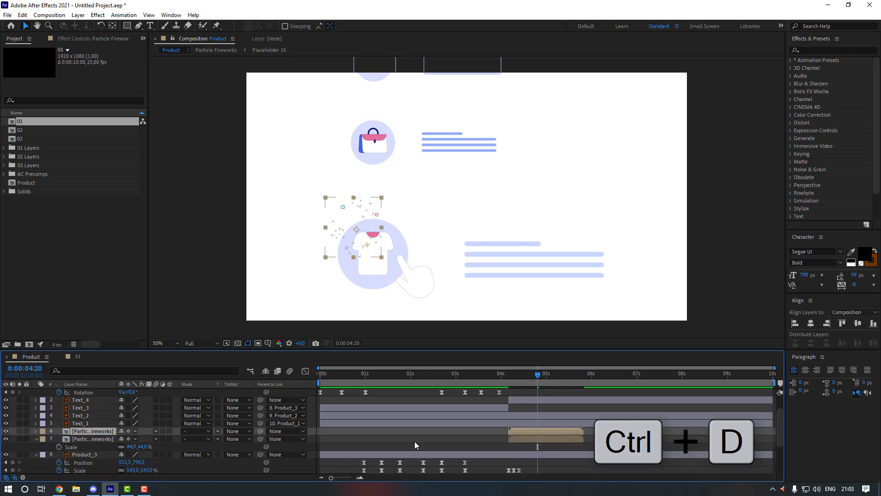
pyautogui.moveTo(374, 246); pyautogui.dragTo(402, 281)
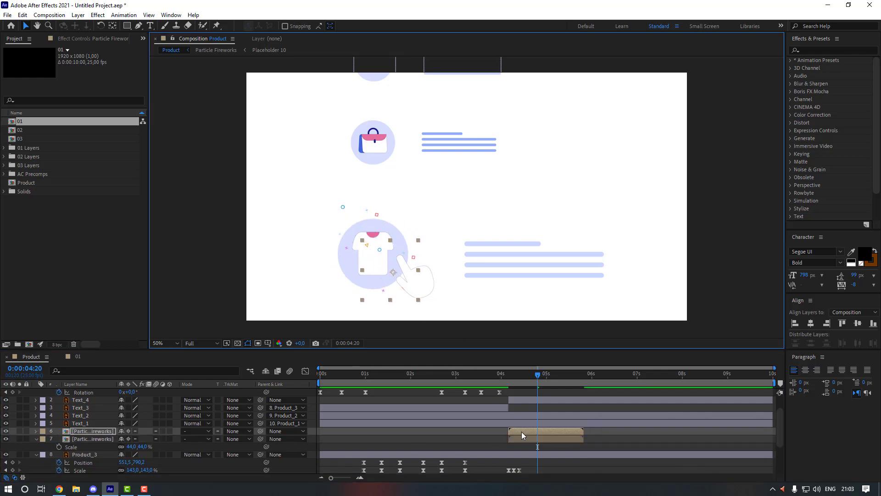
# Step: Offset the duplicate Particle Fireworks layer to start about three frames after the original, previewing the timing
pyautogui.moveTo(524, 432); pyautogui.dragTo(537, 432)
pyautogui.click(502, 433)
pyautogui.click(495, 376)
pyautogui.press('space')
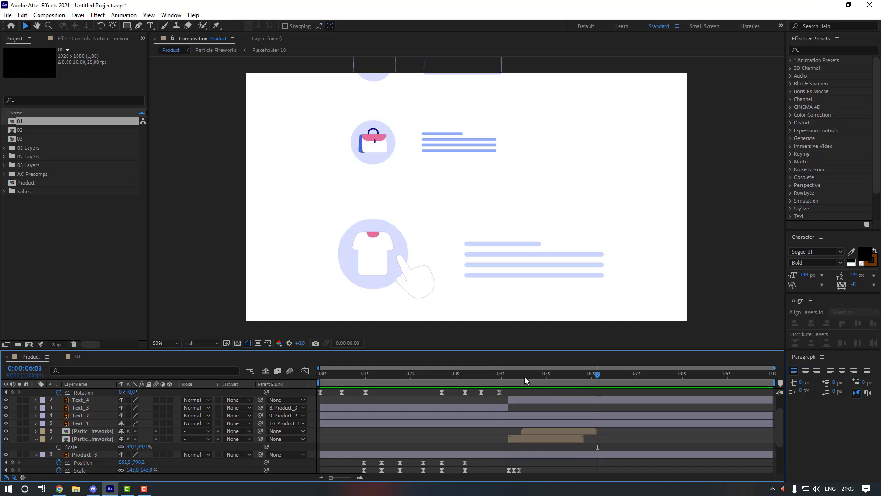
pyautogui.click(506, 376)
pyautogui.moveTo(531, 431); pyautogui.dragTo(525, 432)
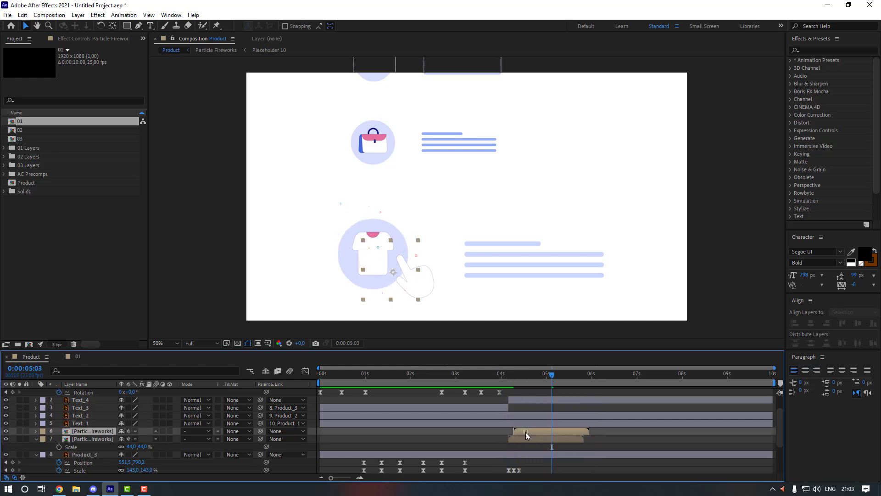
pyautogui.click(503, 373)
pyautogui.click(483, 428)
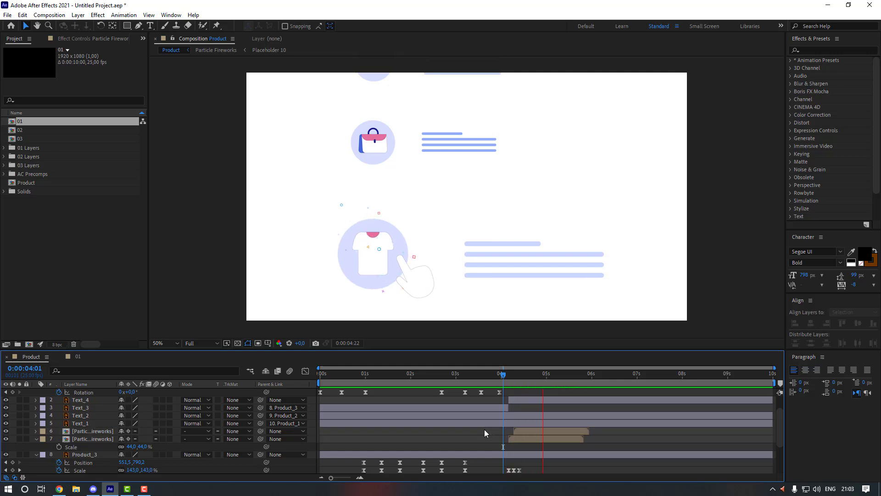
# Step: Create a null object, centre its anchor point, and place it over the start of the T-shirt's text lines
pyautogui.scroll(2, 80, 424)
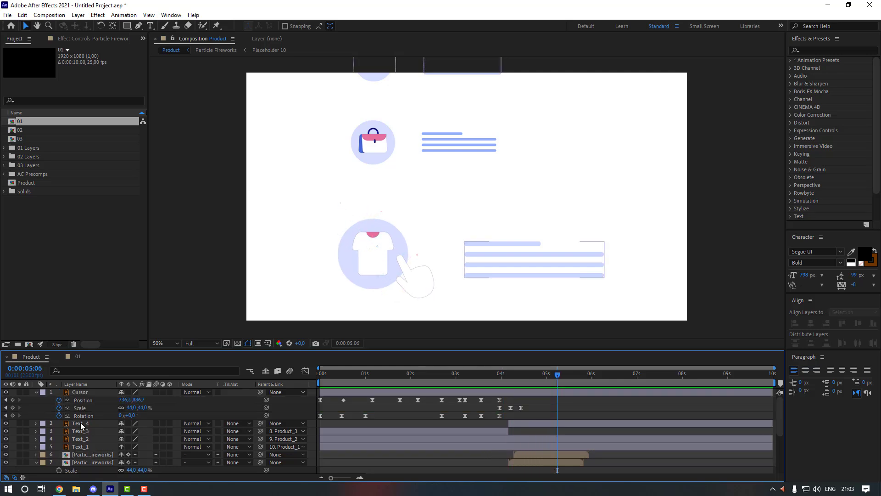
pyautogui.rightClick(187, 217)
pyautogui.moveTo(193, 222)
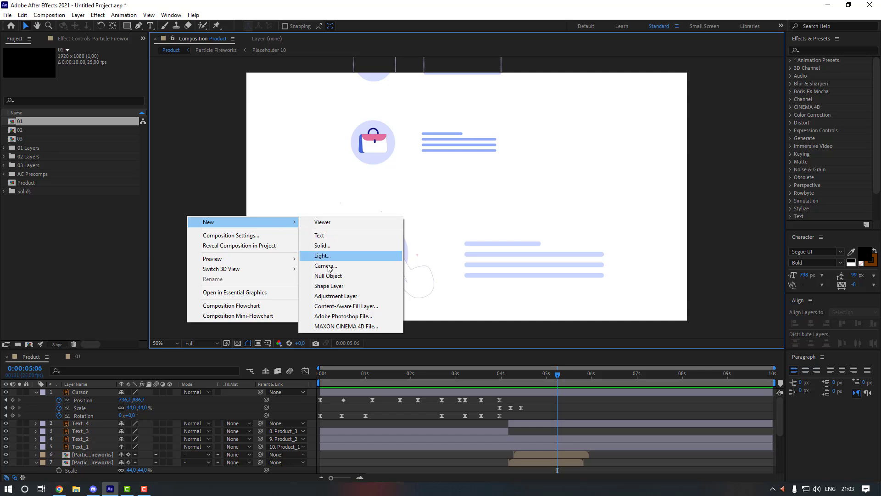
pyautogui.click(335, 277)
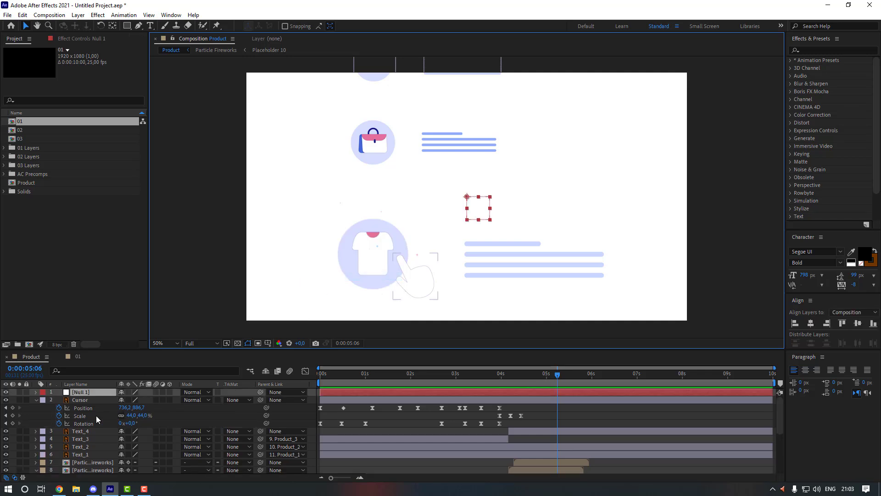
pyautogui.doubleClick(112, 26)
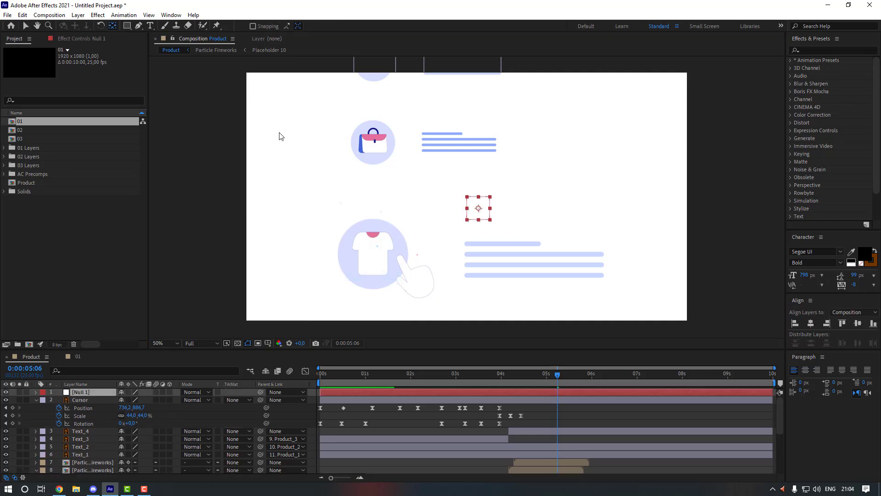
pyautogui.press('v')
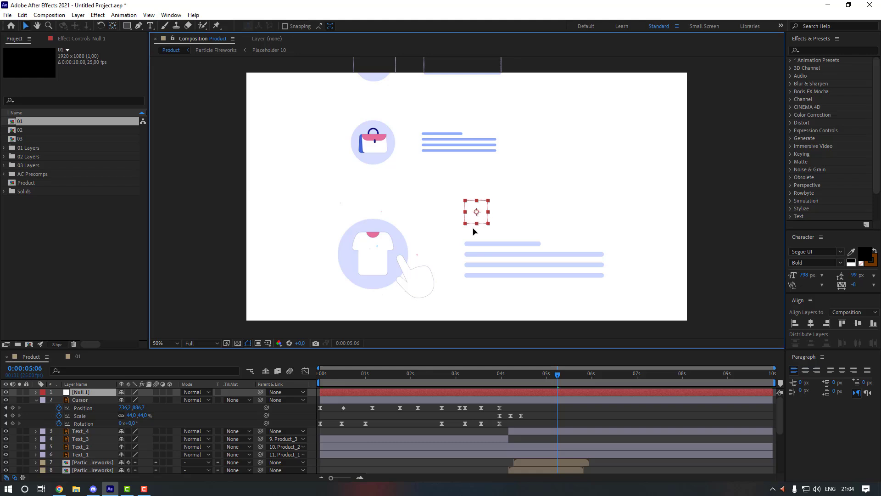
pyautogui.moveTo(480, 211); pyautogui.dragTo(475, 266)
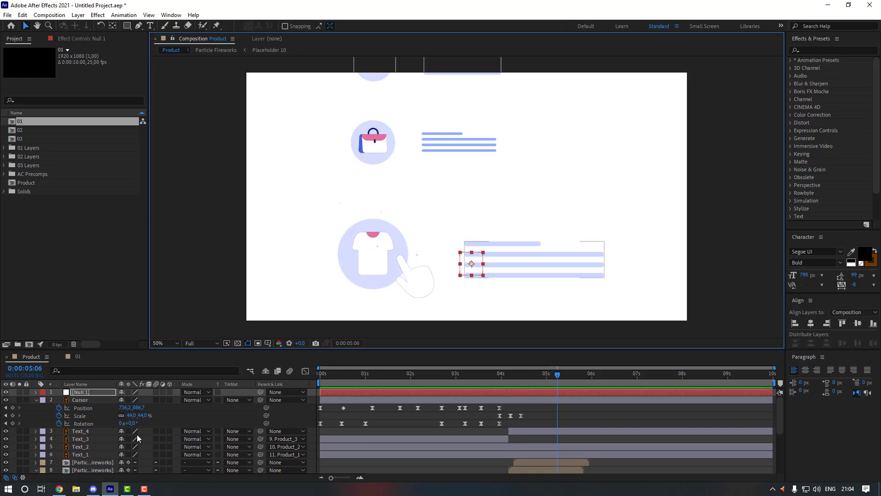
# Step: Parent the Cursor and Text_4 layers to Null 1
pyautogui.moveTo(260, 399); pyautogui.dragTo(192, 402)
pyautogui.moveTo(88, 392); pyautogui.dragTo(87, 393)
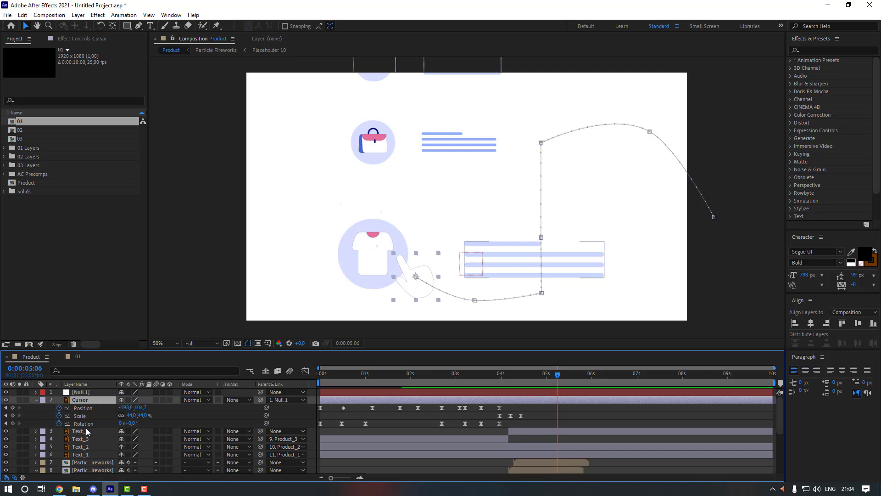
pyautogui.click(89, 431)
pyautogui.moveTo(261, 432); pyautogui.dragTo(94, 395)
# Step: Parent both Particle Fireworks layers and the Product_1, Product_2 and Product_3 layers to Null 1
pyautogui.scroll(-1, 115, 430)
pyautogui.click(97, 439)
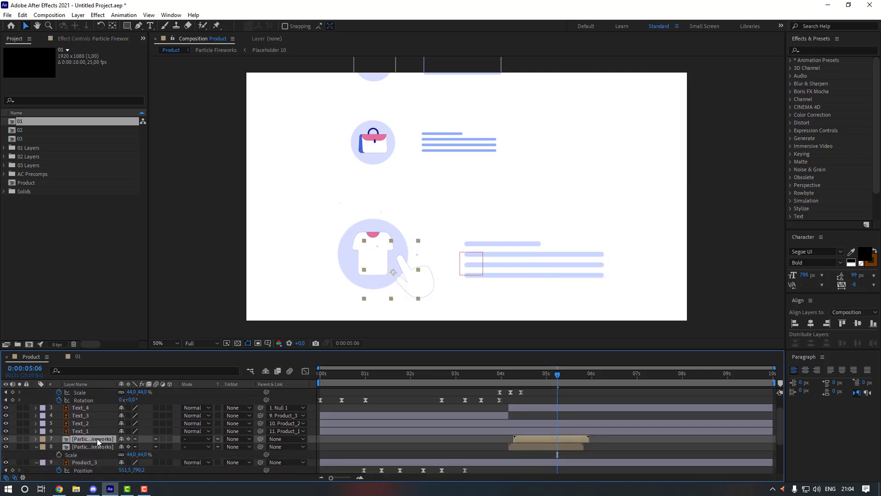
pyautogui.scroll(-2, 99, 439)
pyautogui.keyDown('shift'); pyautogui.click(90, 466); pyautogui.keyUp('shift')
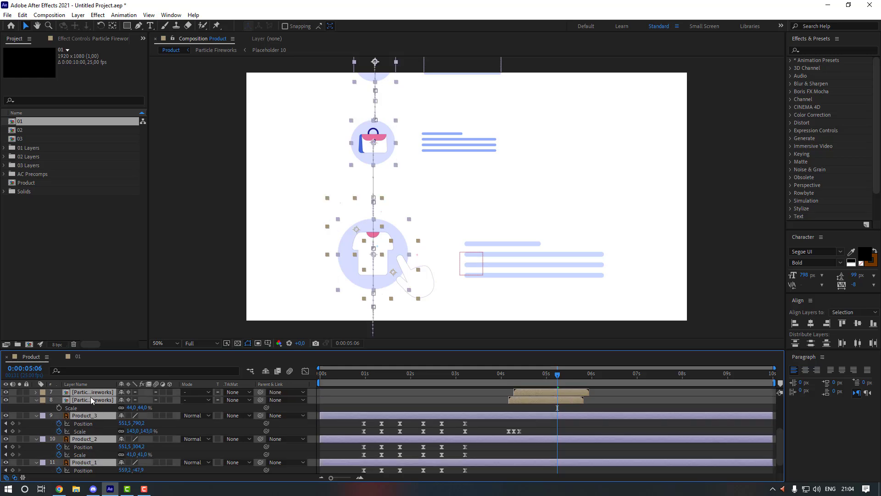
pyautogui.scroll(-1, 103, 428)
pyautogui.scroll(5, 106, 431)
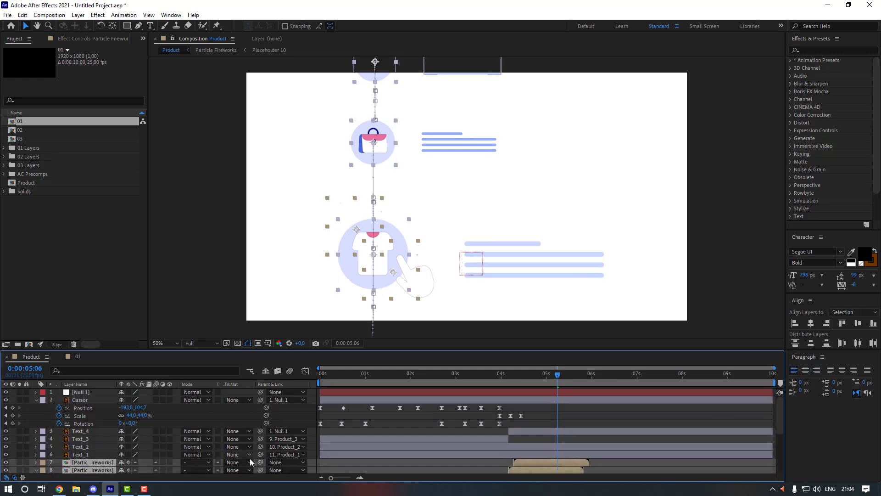
pyautogui.click(284, 466)
pyautogui.click(283, 340)
# Step: Keyframe Null 1's position at 0:00:05:04 and set its vertical position to -144 at 0:00:05:14
pyautogui.click(563, 421)
pyautogui.moveTo(562, 375)
pyautogui.mouseDown()
pyautogui.moveTo(527, 376)
pyautogui.moveTo(552, 377)
pyautogui.moveTo(557, 390)
pyautogui.mouseUp()
pyautogui.click(558, 393)
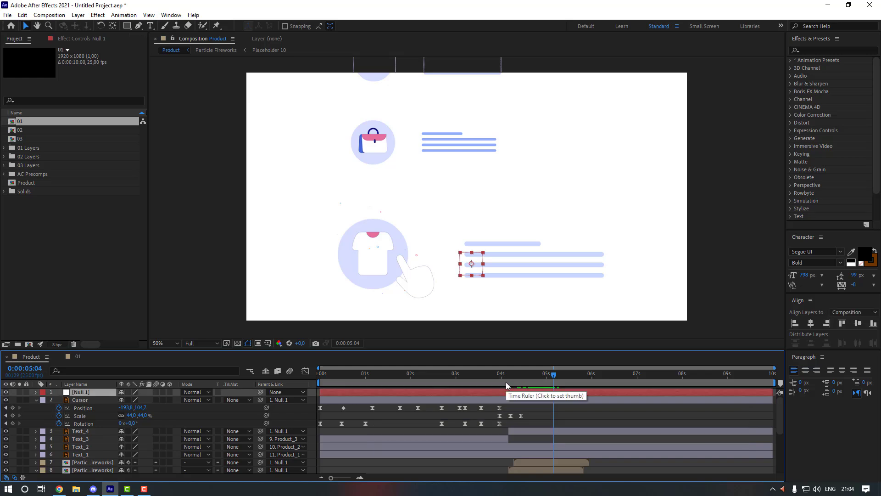
pyautogui.press('p')
pyautogui.click(58, 400)
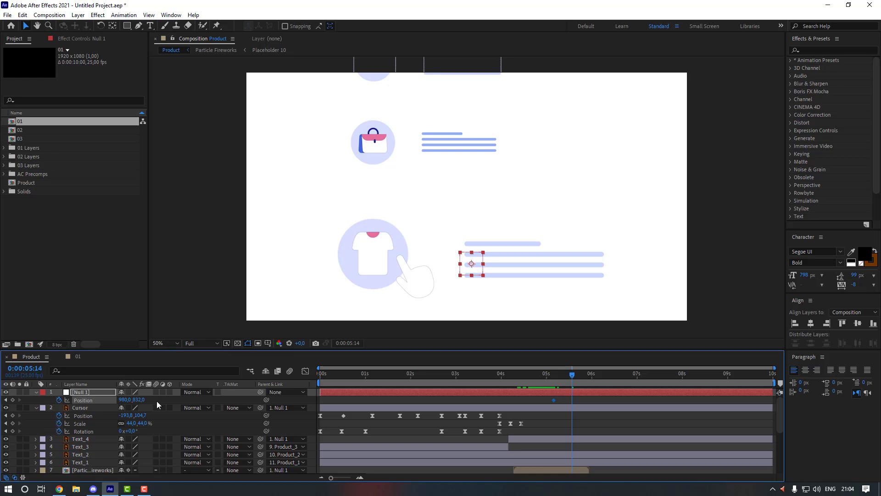
pyautogui.moveTo(139, 400); pyautogui.dragTo(0, 400)
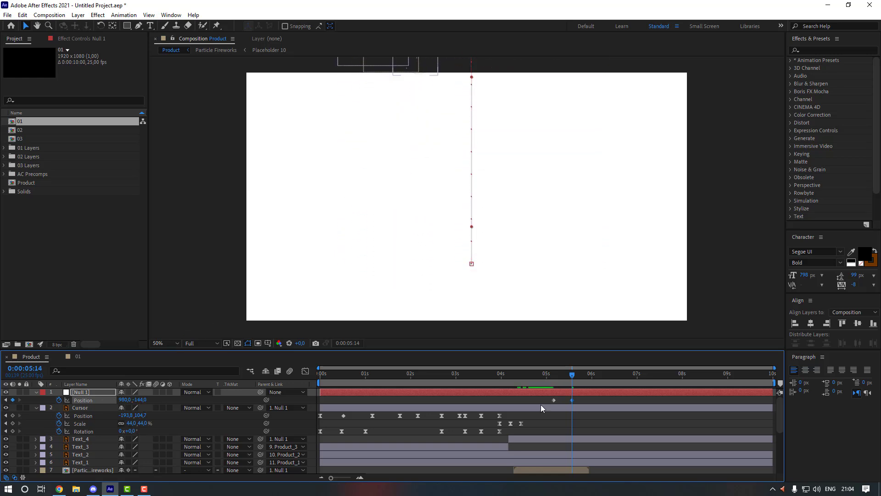
# Step: Apply Easy Ease to both Null 1 position keyframes and delay the second one to about 0:00:05:21
pyautogui.moveTo(582, 397); pyautogui.dragTo(549, 403)
pyautogui.rightClick(571, 401)
pyautogui.moveTo(615, 398)
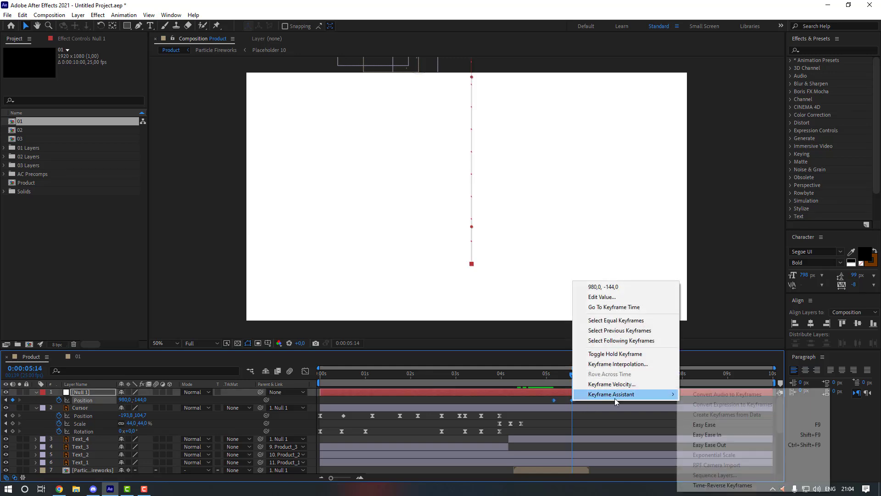
pyautogui.click(700, 424)
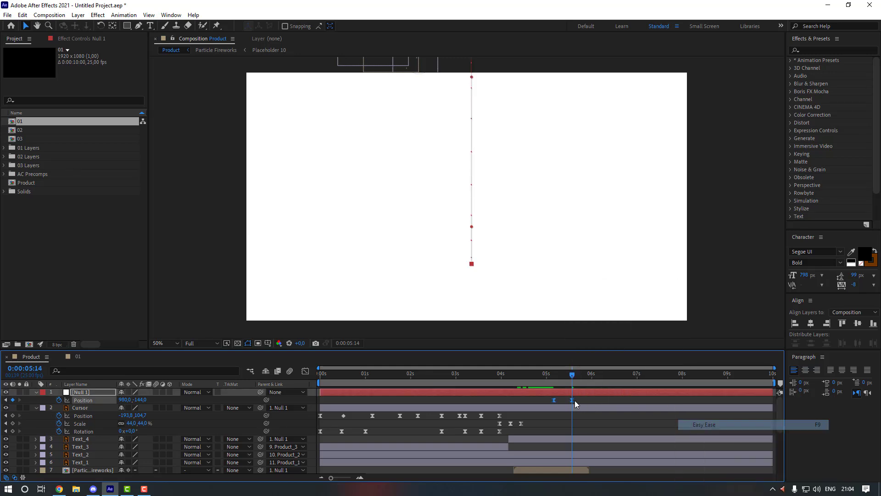
pyautogui.moveTo(571, 400); pyautogui.dragTo(585, 400)
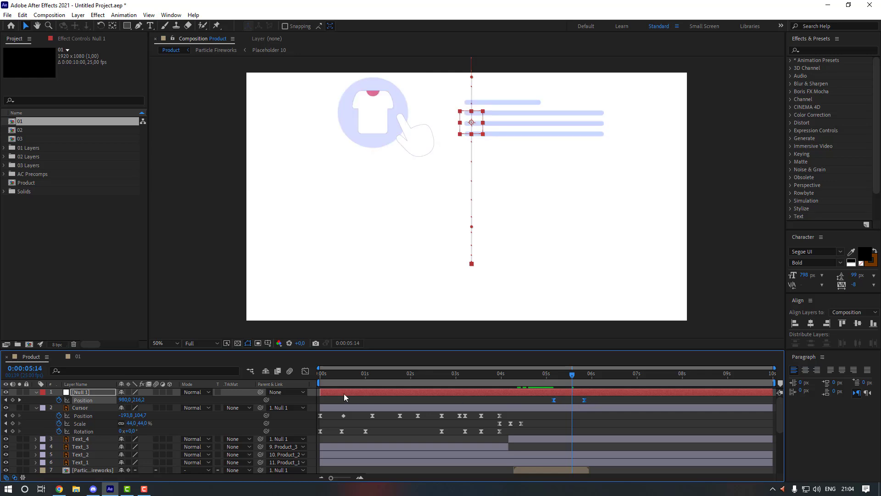
# Step: Reshape Null 1's position speed graph into an early sharp peak with a long slow-down, and preview the movement
pyautogui.click(305, 371)
pyautogui.moveTo(591, 446); pyautogui.dragTo(568, 455)
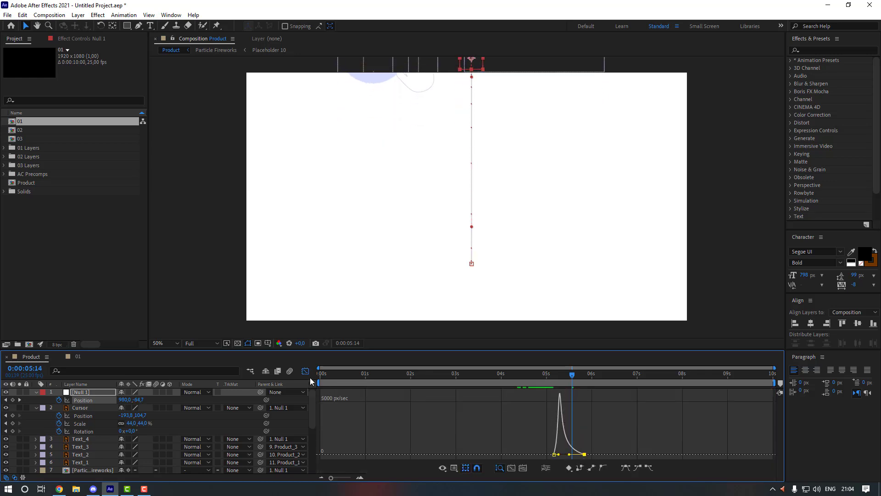
pyautogui.click(305, 371)
pyautogui.click(481, 401)
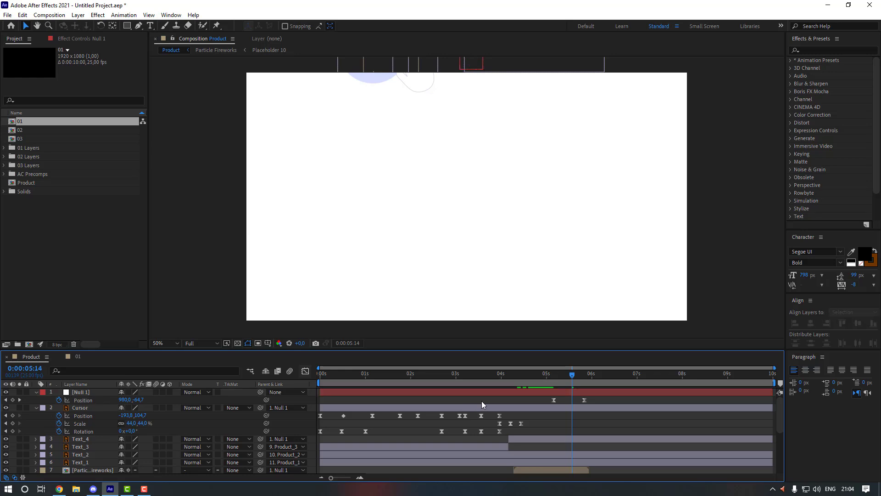
pyautogui.press('space')
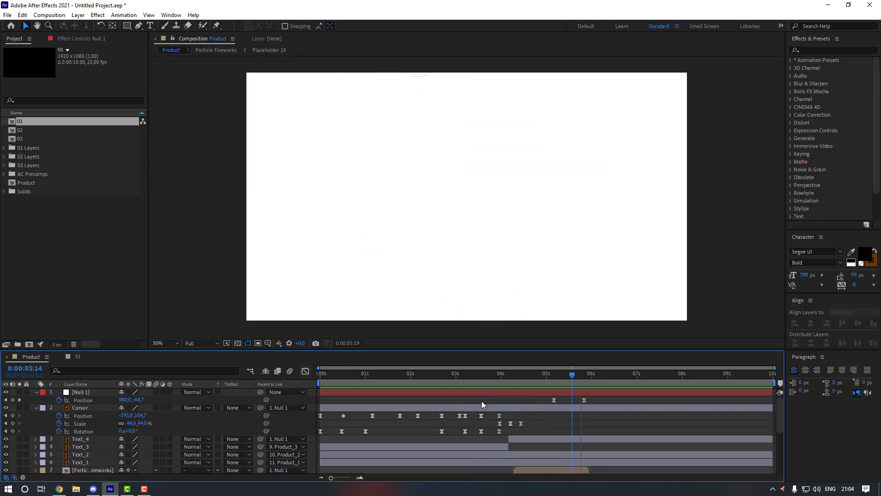
pyautogui.press('space')
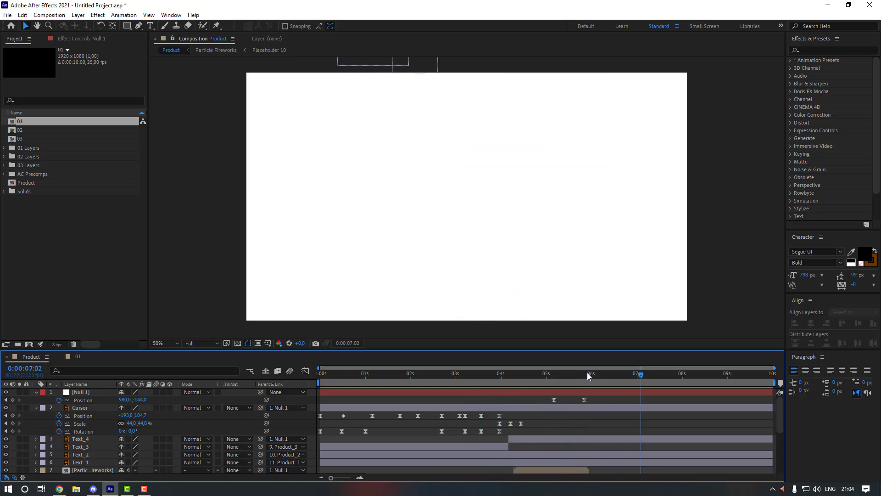
# Step: Delay Null 1's last position keyframe to just after six seconds and preview the slower exit
pyautogui.moveTo(584, 401); pyautogui.dragTo(598, 402)
pyautogui.click(607, 402)
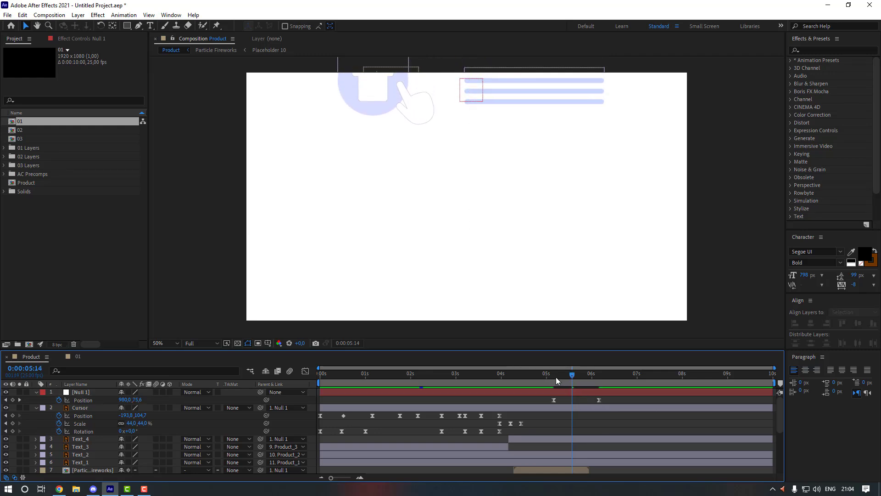
pyautogui.click(541, 376)
pyautogui.press('space')
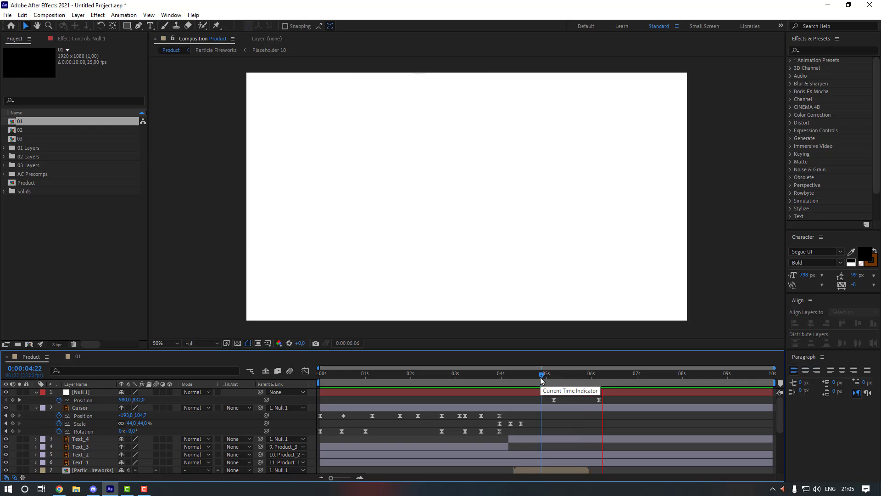
# Step: Keyframe the Cursor layer's position at 0:00:05:04 and raise the hand to a vertical position of -275.3 at 0:00:05:12
pyautogui.click(553, 376)
pyautogui.click(80, 408)
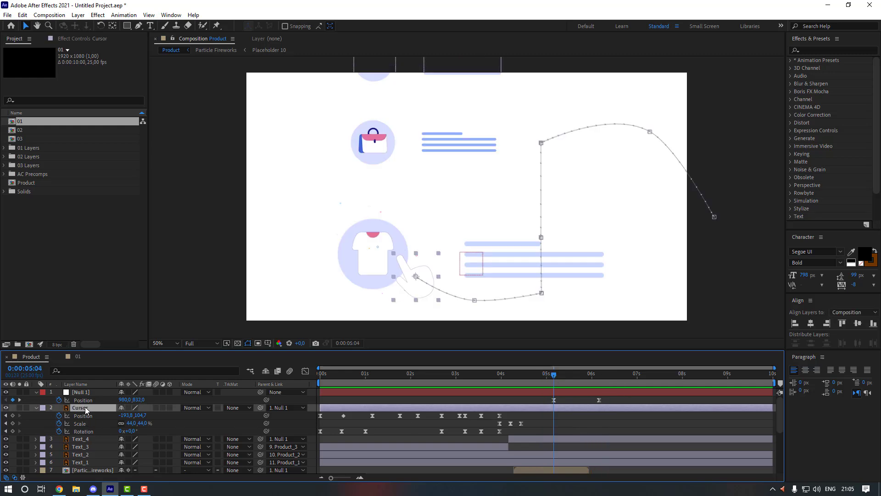
pyautogui.click(13, 415)
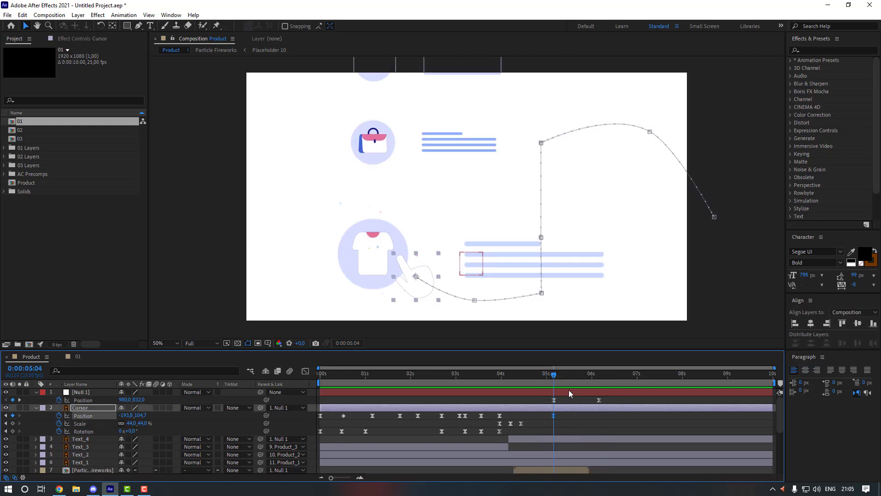
pyautogui.moveTo(568, 379)
pyautogui.mouseDown()
pyautogui.moveTo(581, 378)
pyautogui.moveTo(567, 379)
pyautogui.mouseUp()
pyautogui.moveTo(140, 415); pyautogui.dragTo(1, 415)
# Step: Keyframe the Cursor layer's rotation at 0:00:05:04, set it to 71° at 0:00:05:12, and review the hand's exit
pyautogui.press('j')
pyautogui.click(248, 425)
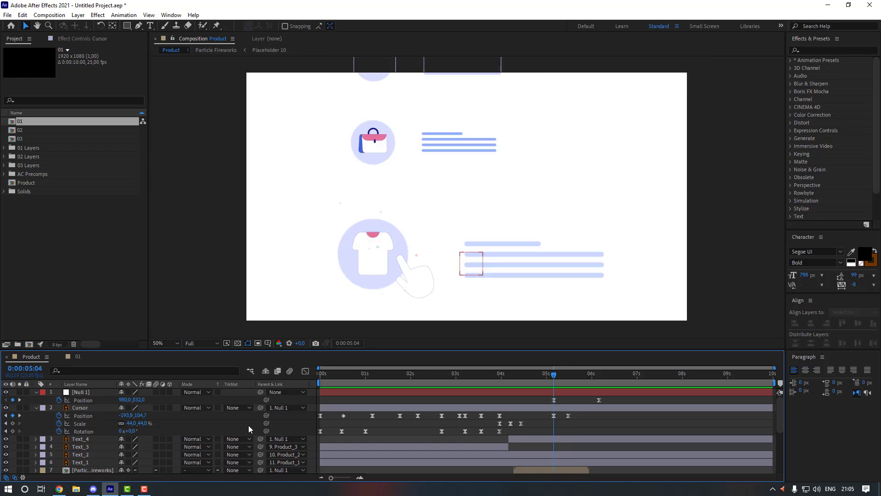
pyautogui.click(83, 430)
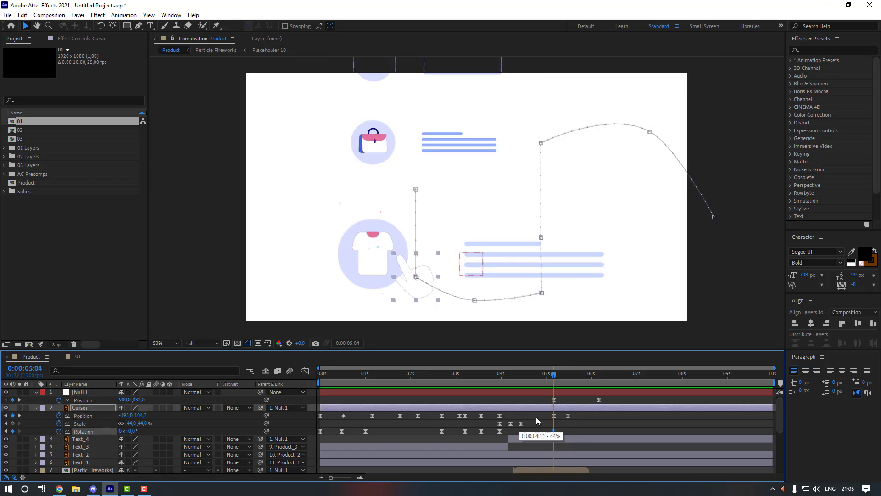
pyautogui.click(568, 378)
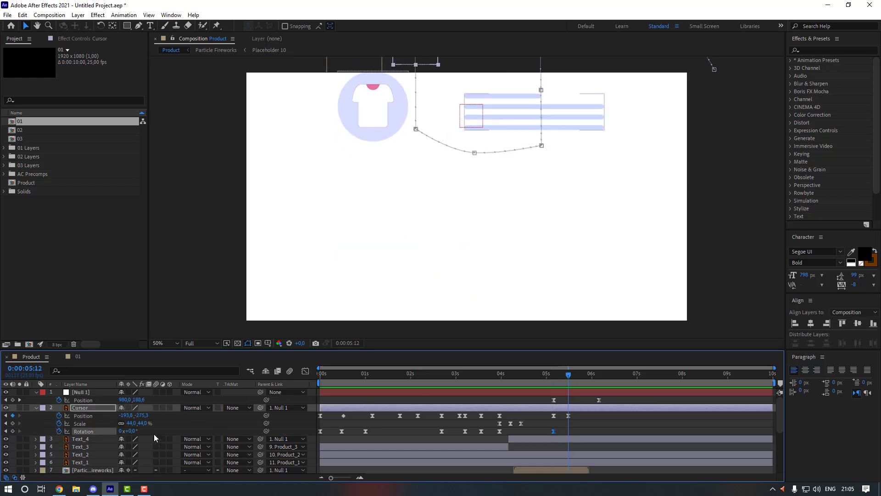
pyautogui.moveTo(131, 431); pyautogui.dragTo(163, 429)
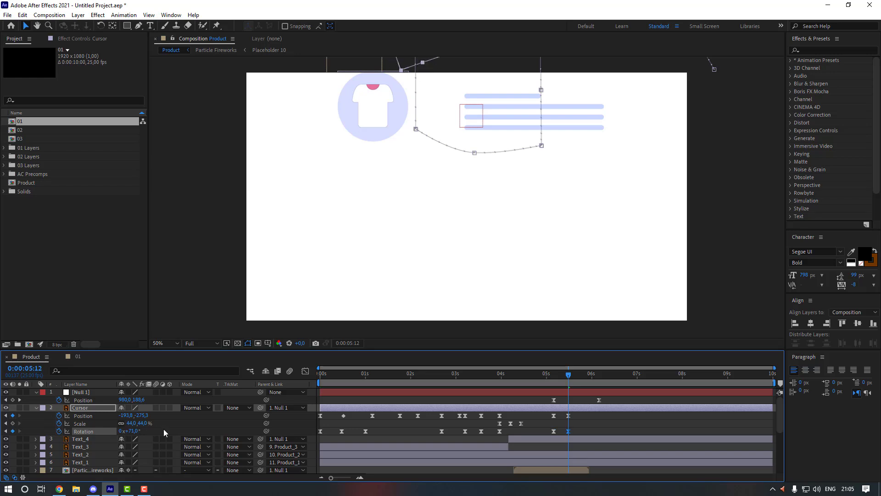
pyautogui.click(560, 381)
pyautogui.moveTo(561, 382); pyautogui.dragTo(541, 381)
pyautogui.click(591, 423)
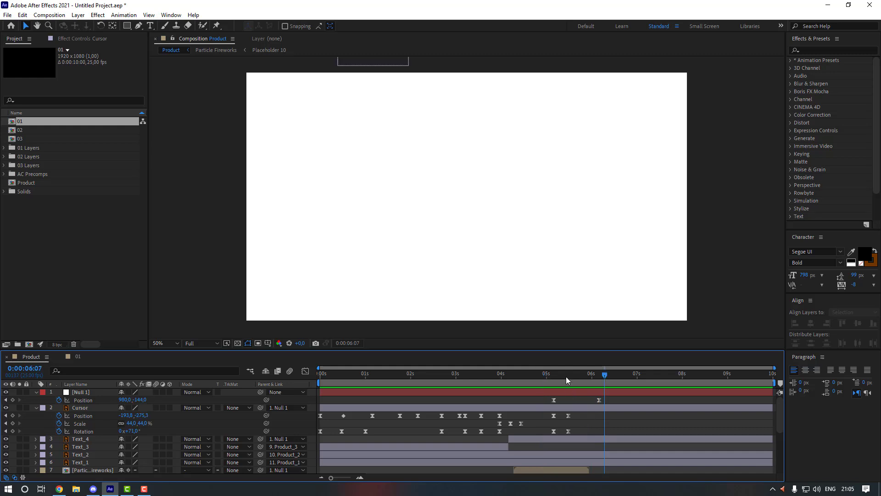
# Step: Review the hand's click on the T-shirt and set the Cursor layer's rotation to 10° at 0:00:04:02
pyautogui.moveTo(565, 376); pyautogui.dragTo(497, 387)
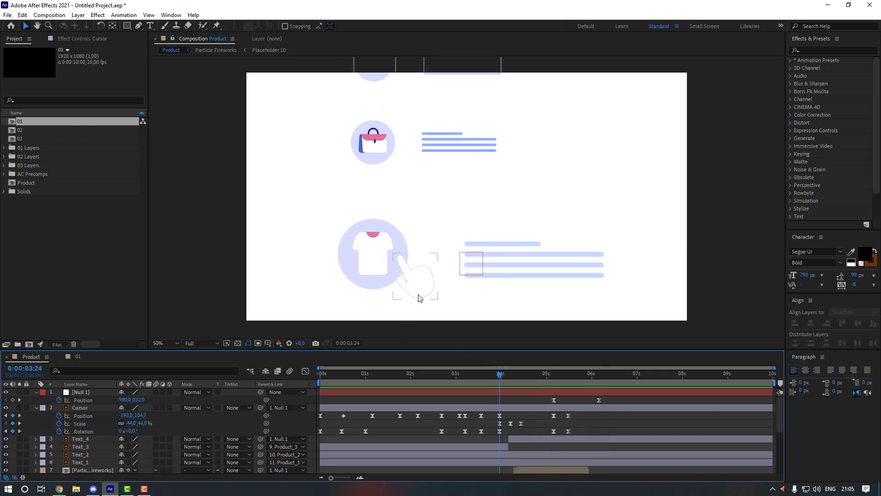
pyautogui.press('space')
pyautogui.click(502, 377)
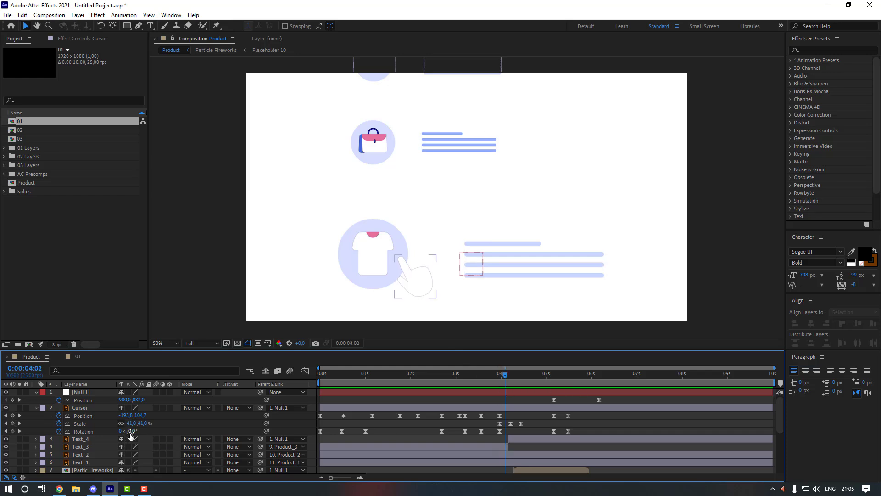
pyautogui.write('6')
pyautogui.press('Return')
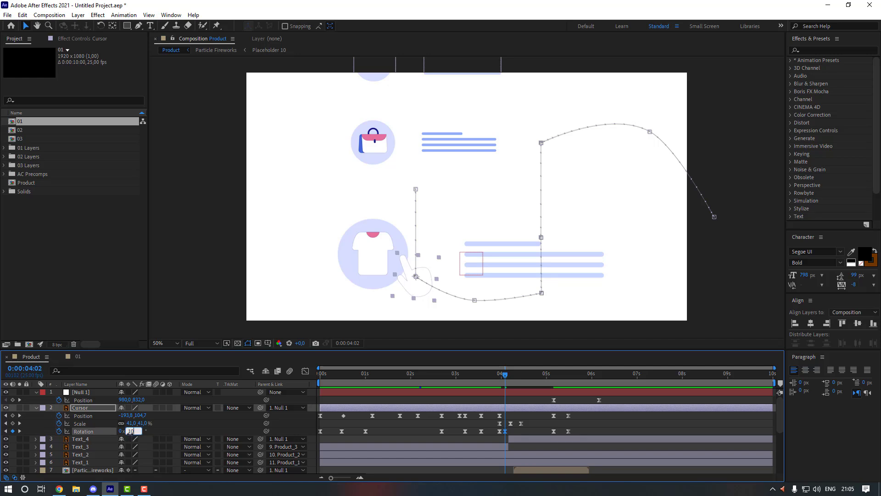
pyautogui.press('Return')
# Step: Set the Cursor layer's rotation back to 0° at 0:00:04:05
pyautogui.press('pagedown')
pyautogui.press('pagedown')
pyautogui.press('pagedown')
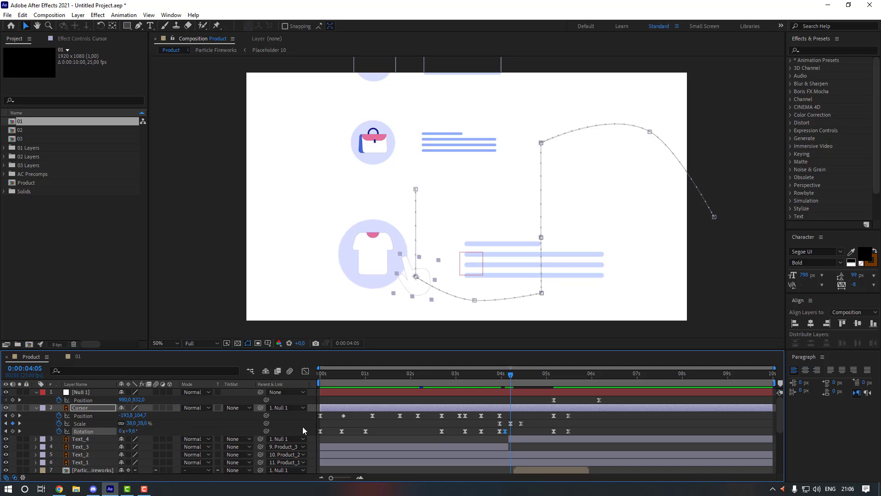
pyautogui.click(131, 431)
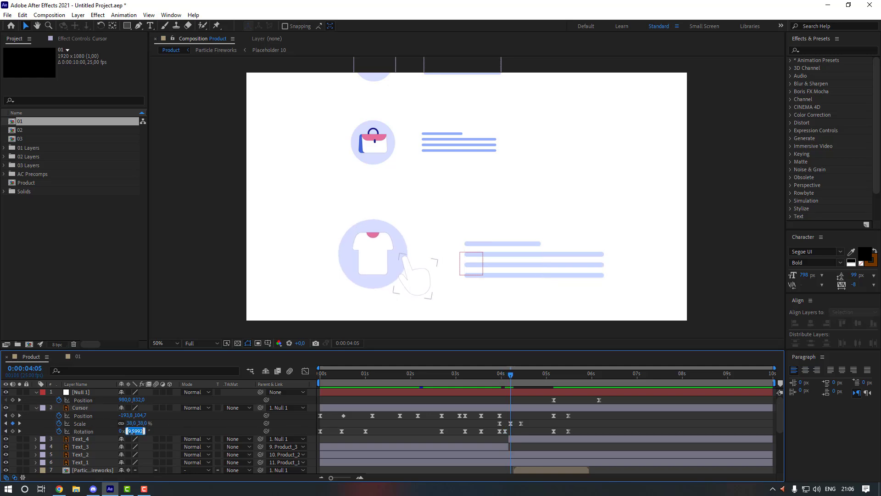
pyautogui.write('0')
pyautogui.press('Return')
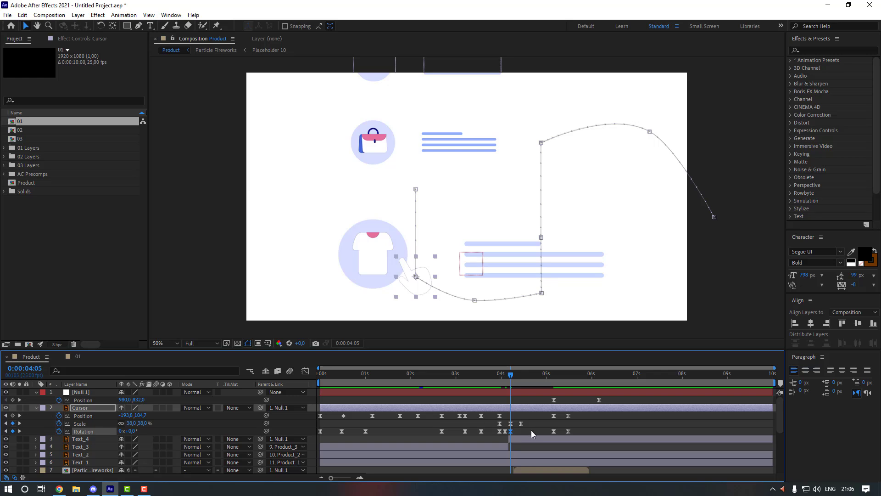
# Step: Retime the Cursor's last two Rotation keyframes around 4 seconds to line up with its last two Scale keyframes, and preview the tap
pyautogui.click(532, 434)
pyautogui.click(496, 374)
pyautogui.press('space')
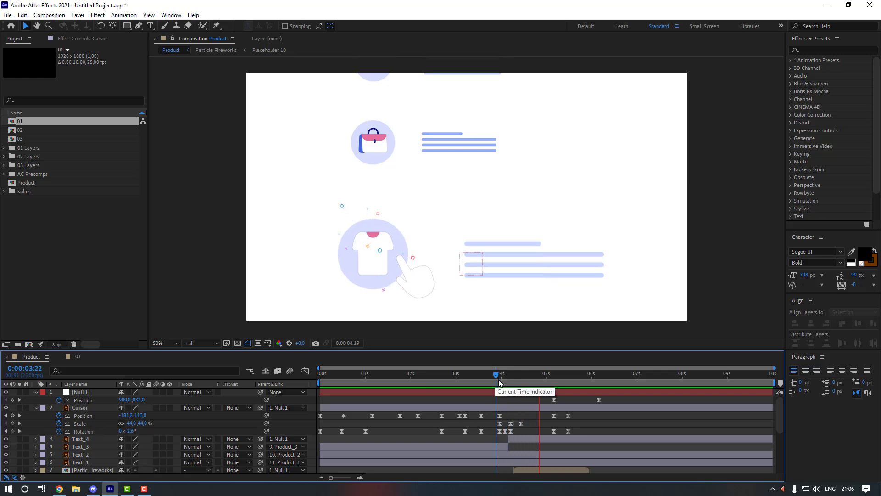
pyautogui.press('space')
pyautogui.moveTo(509, 376); pyautogui.dragTo(510, 376)
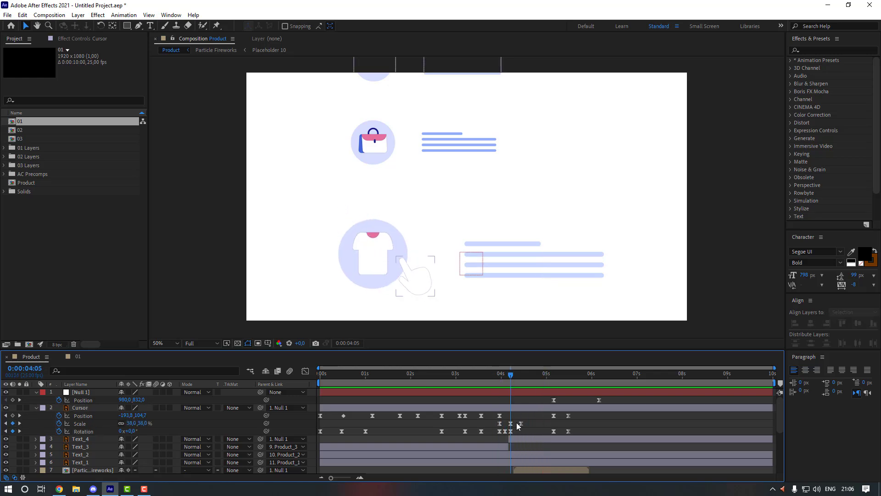
pyautogui.moveTo(516, 431)
pyautogui.mouseDown()
pyautogui.moveTo(498, 434)
pyautogui.moveTo(523, 431)
pyautogui.mouseUp()
pyautogui.click(528, 431)
pyautogui.click(494, 375)
pyautogui.press('space')
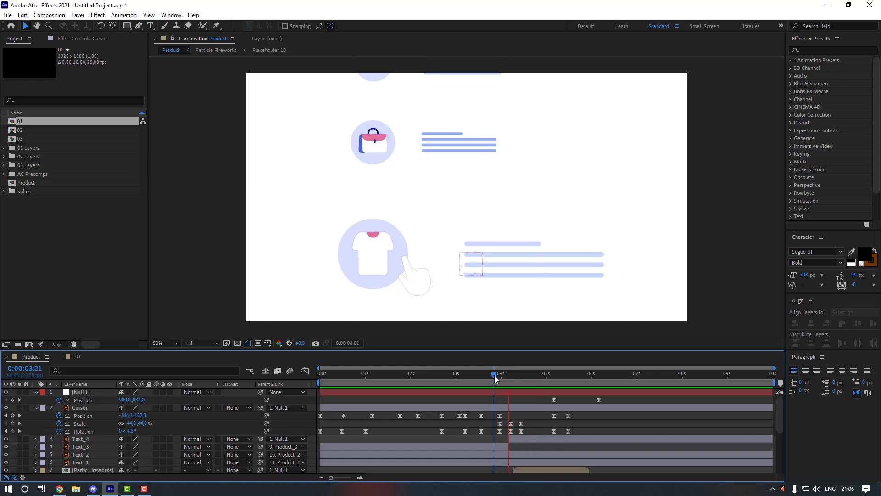
# Step: Set the Cursor's Rotation keyframe at 0:00:04:05 to -10° and preview the tap animation
pyautogui.click(511, 373)
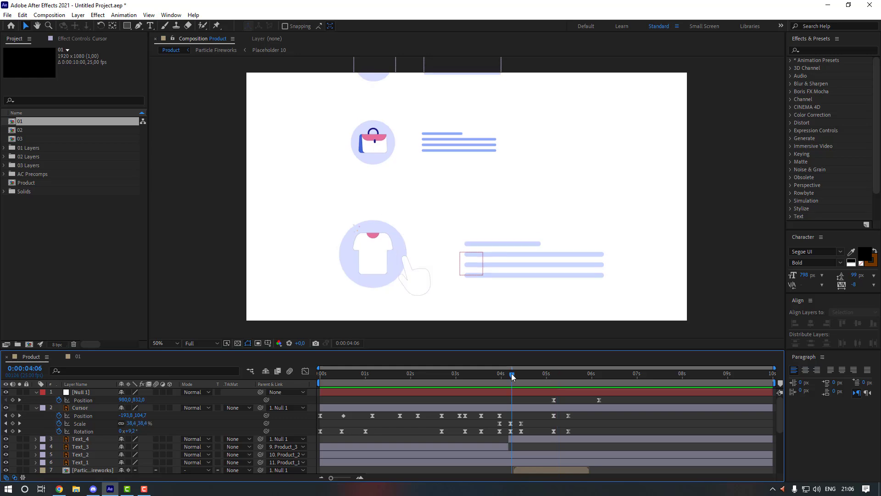
pyautogui.moveTo(511, 373); pyautogui.dragTo(511, 373)
pyautogui.click(511, 430)
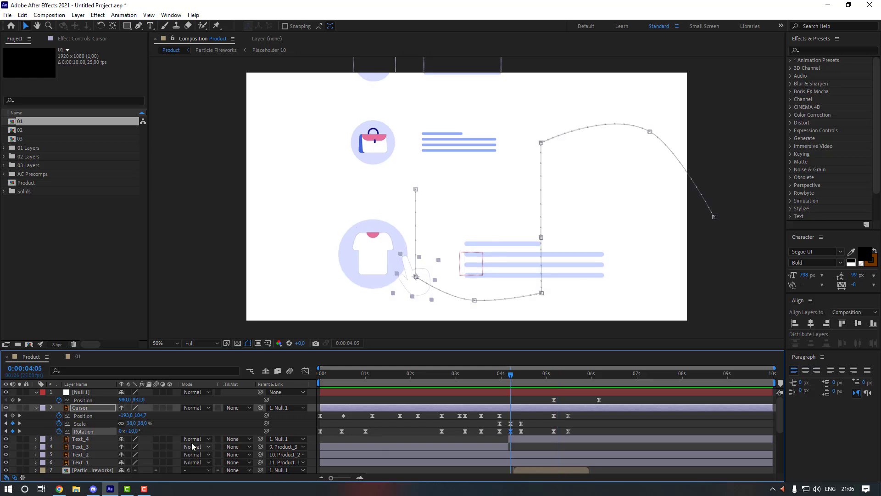
pyautogui.moveTo(132, 431); pyautogui.dragTo(128, 431)
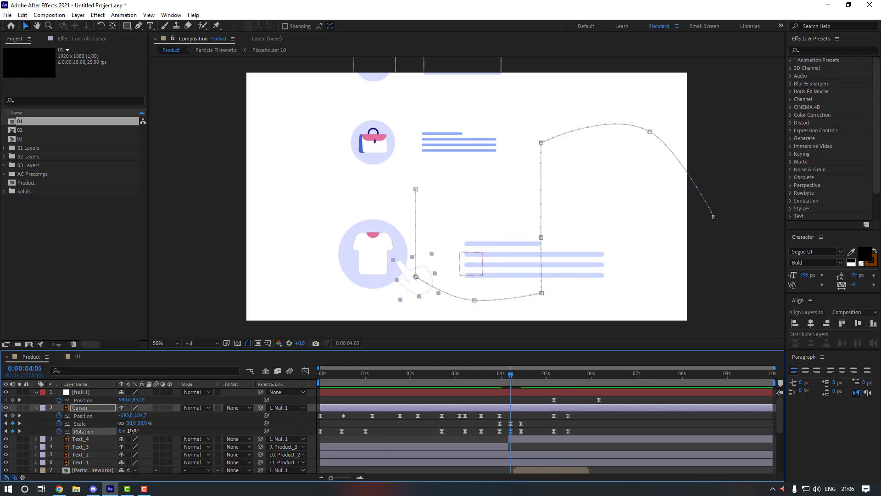
pyautogui.click(504, 398)
pyautogui.click(497, 379)
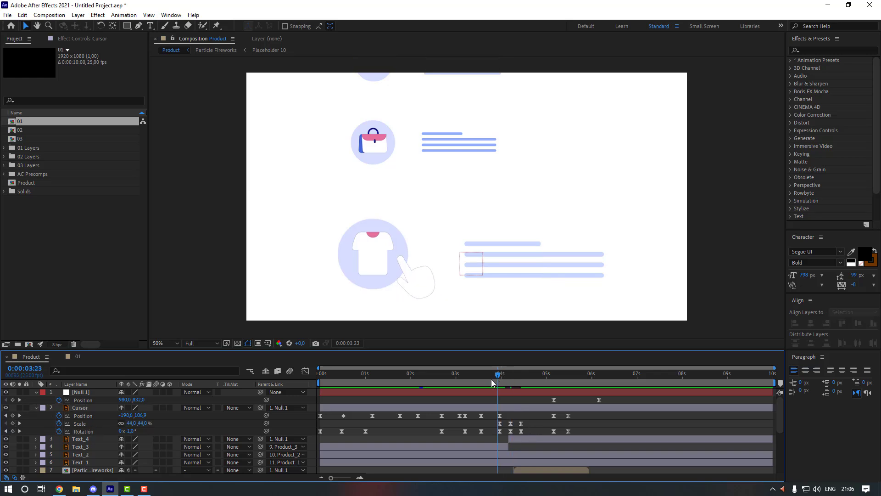
pyautogui.press('space')
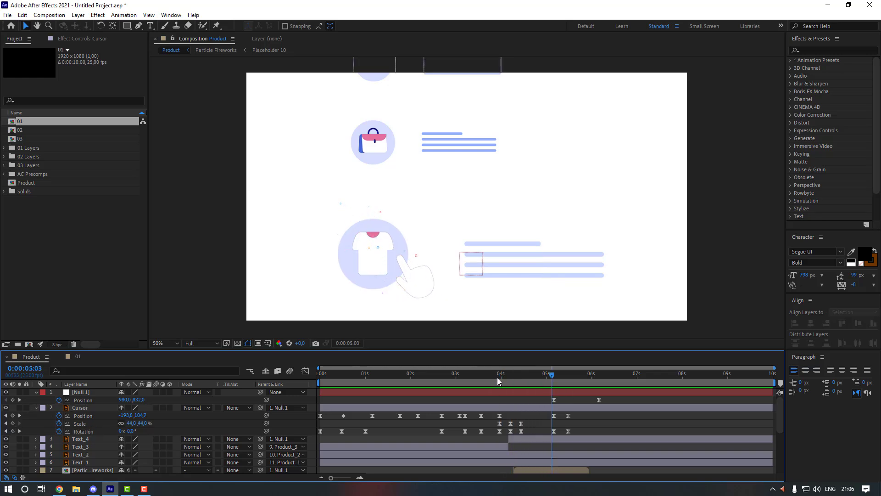
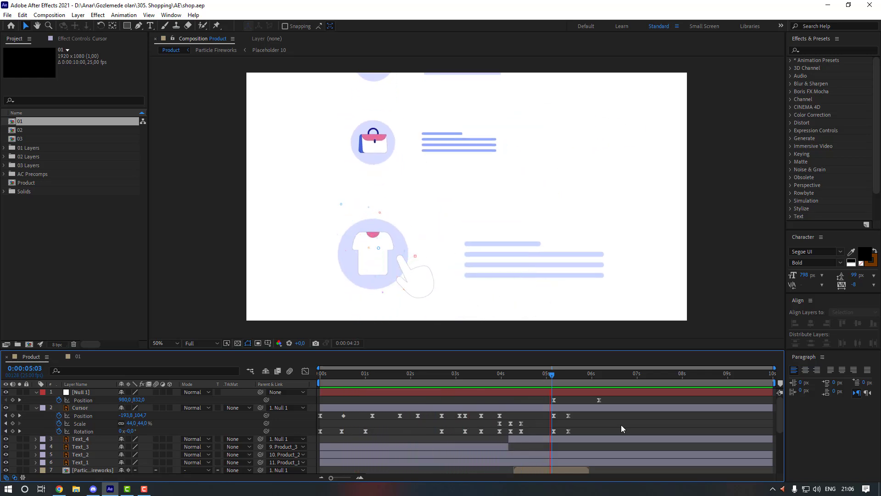
pyautogui.press('space')
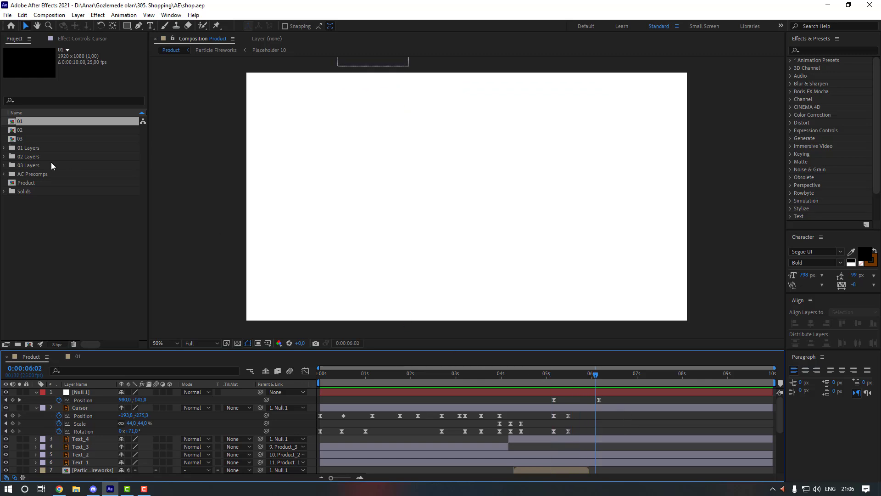
# Step: Copy the Coin and Card layers from composition 02 and paste them above Null 1 in the Product composition
pyautogui.doubleClick(24, 130)
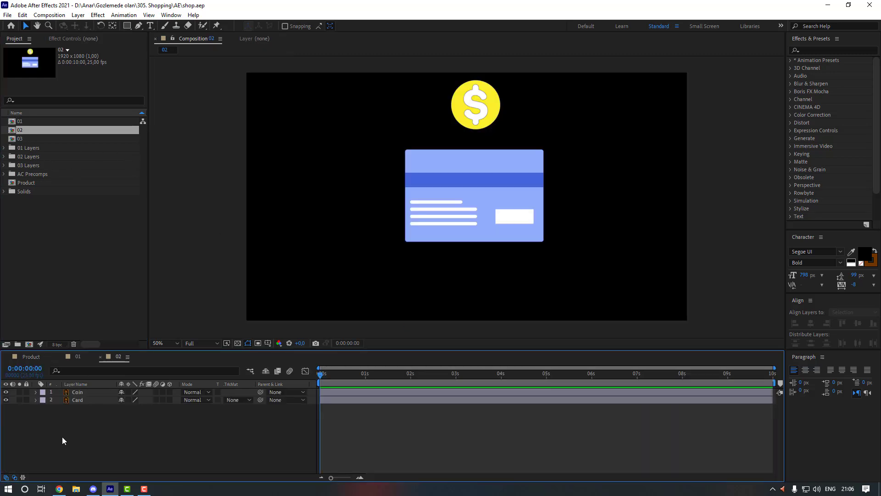
pyautogui.moveTo(89, 423); pyautogui.dragTo(88, 393)
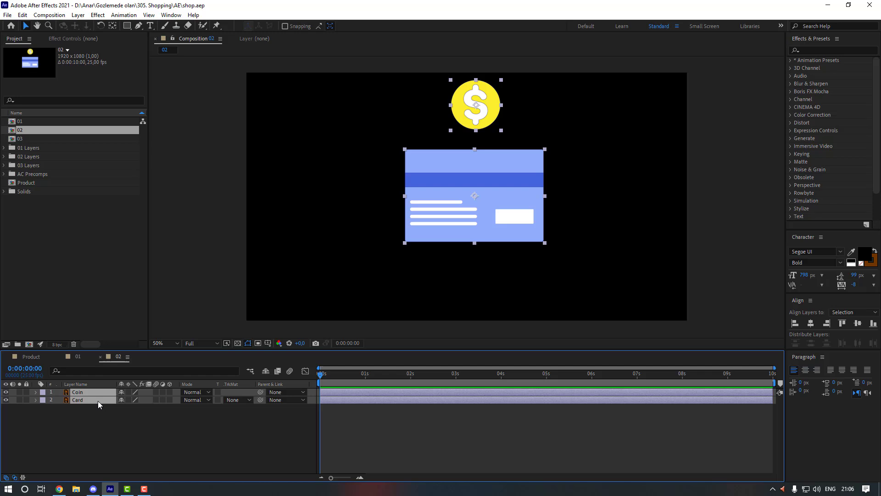
pyautogui.click(39, 357)
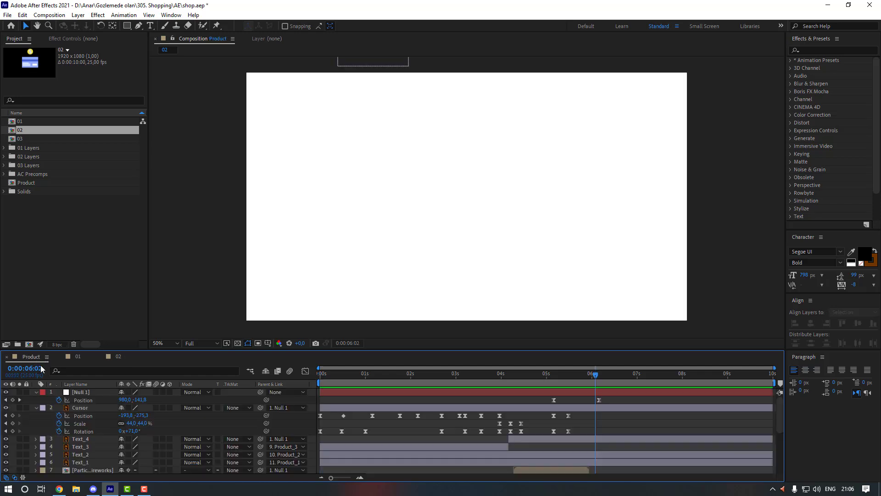
pyautogui.click(89, 395)
pyautogui.hotkey('ctrl', 'v')
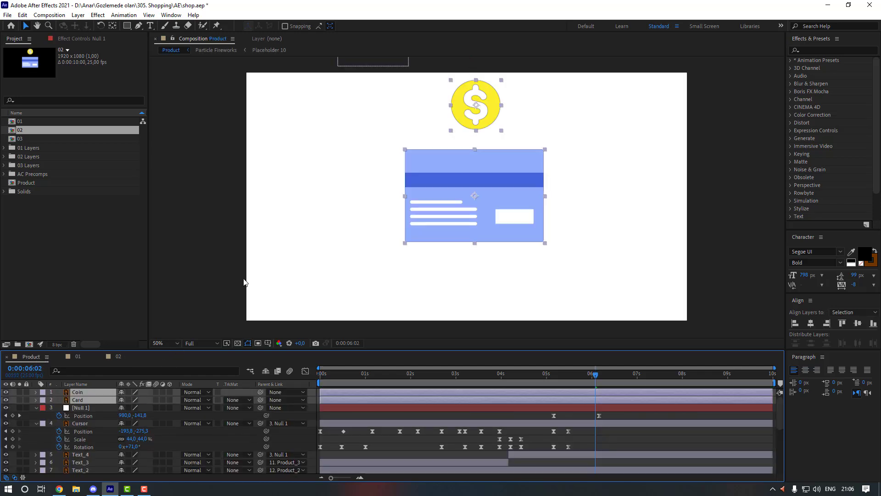
# Step: Lower the coin and card together to the middle of the frame, parent both layers to Null 1, and preview the scroll
pyautogui.moveTo(500, 216); pyautogui.dragTo(499, 240)
pyautogui.click(207, 243)
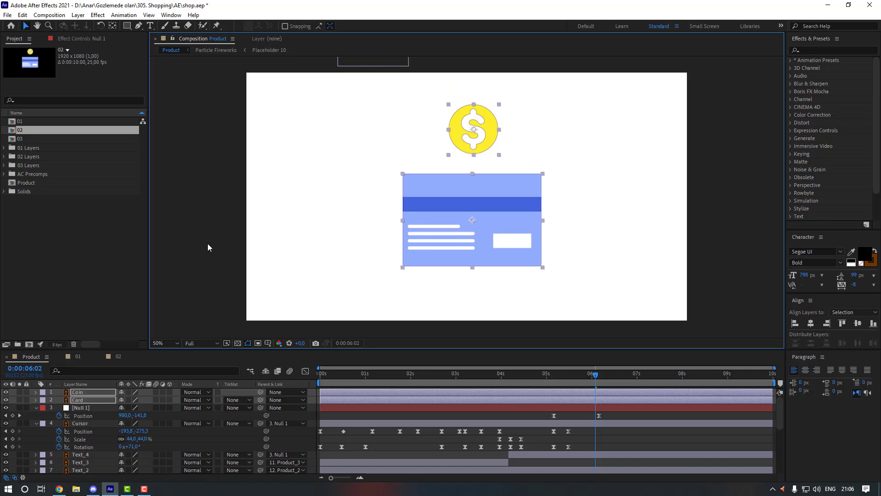
pyautogui.click(83, 399)
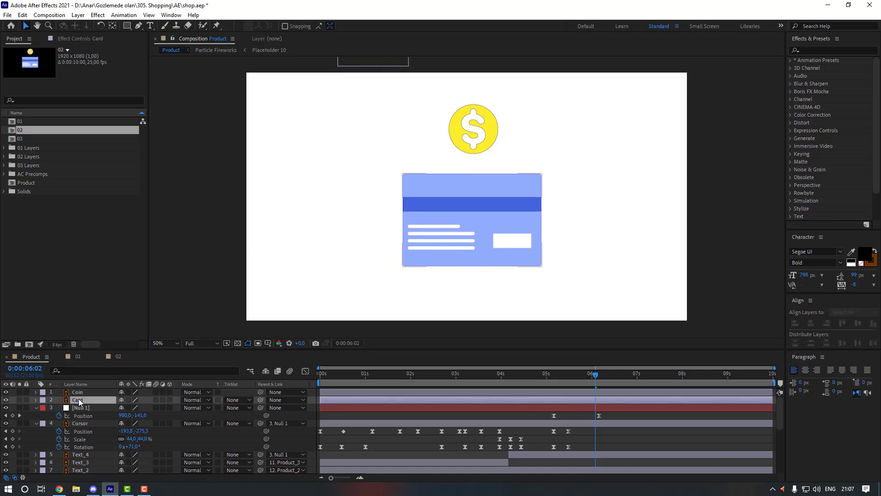
pyautogui.keyDown('shift'); pyautogui.click(85, 393); pyautogui.keyUp('shift')
pyautogui.moveTo(261, 400); pyautogui.dragTo(88, 408)
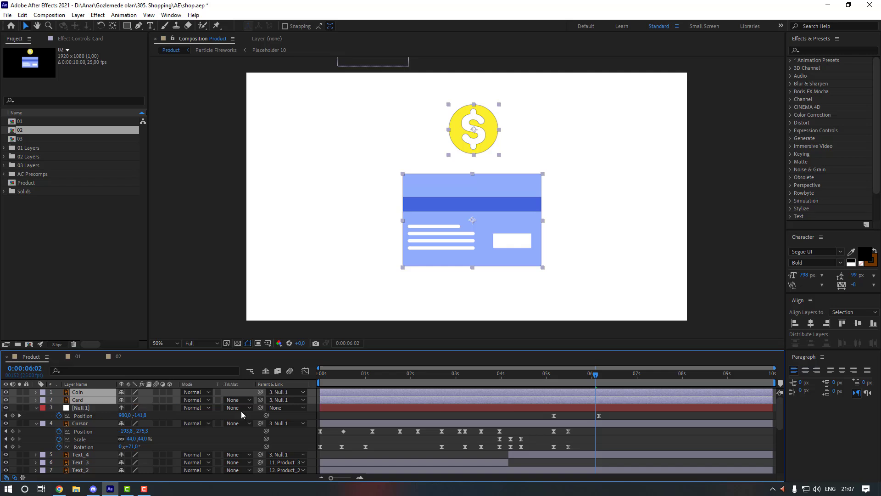
pyautogui.moveTo(541, 375); pyautogui.dragTo(523, 376)
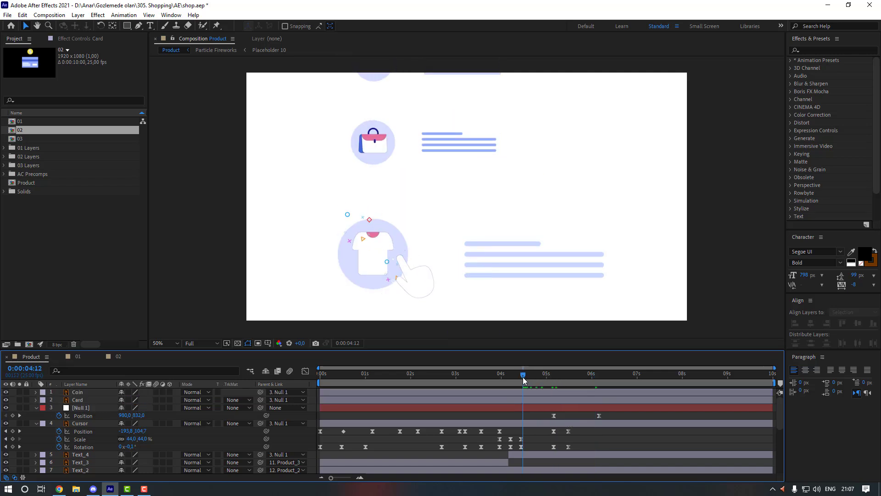
pyautogui.press('space')
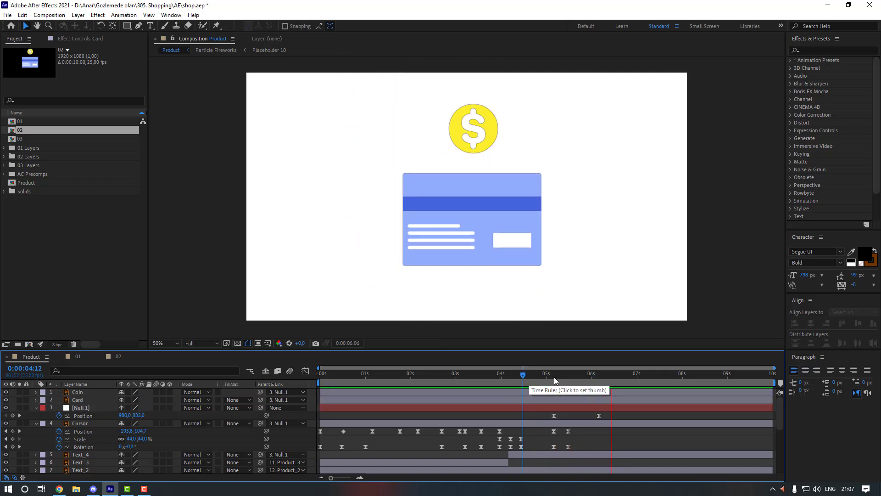
# Step: Delete the Cursor's Position and Rotation keyframes that follow 0:00:05:04
pyautogui.moveTo(554, 373); pyautogui.dragTo(597, 379)
pyautogui.moveTo(577, 428); pyautogui.dragTo(565, 446)
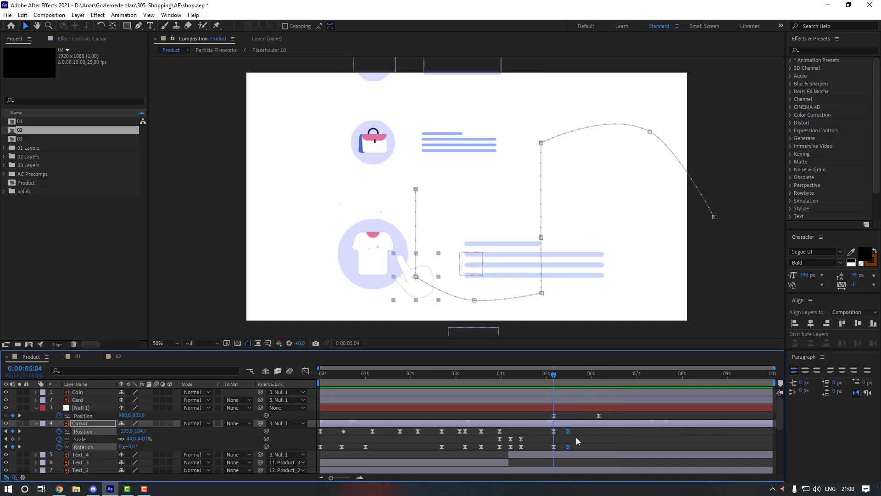
pyautogui.press('Delete')
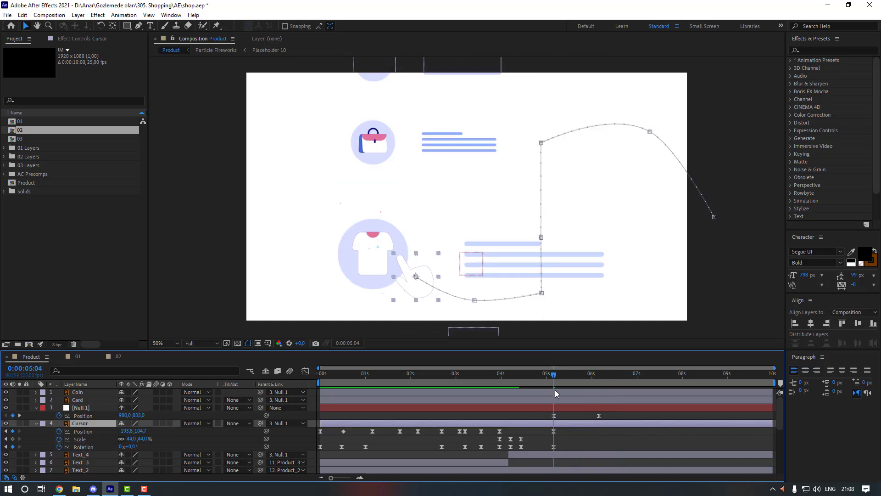
# Step: Keyframe the Cursor's Y position at 0:00:06:04 so the hand lies over the card, and place the Coin and Card layers beneath Cursor
pyautogui.moveTo(556, 374); pyautogui.dragTo(598, 375)
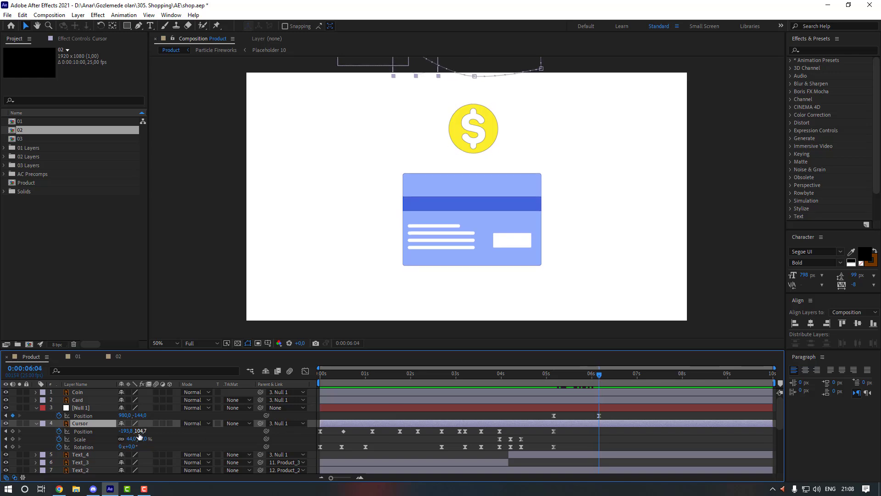
pyautogui.moveTo(142, 431); pyautogui.dragTo(454, 421)
pyautogui.click(87, 392)
pyautogui.keyDown('shift'); pyautogui.click(87, 398); pyautogui.keyUp('shift')
pyautogui.moveTo(90, 401); pyautogui.dragTo(87, 447)
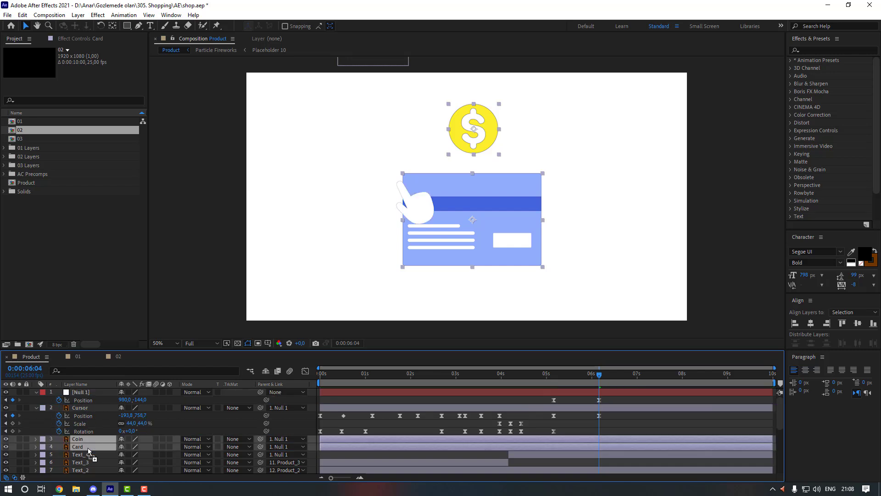
# Step: Move the Cursor to the card's lower-right corner at 0:00:06:04, and add a Position keyframe at 0:00:05:17 to the right of the card
pyautogui.click(92, 409)
pyautogui.moveTo(420, 214); pyautogui.dragTo(542, 285)
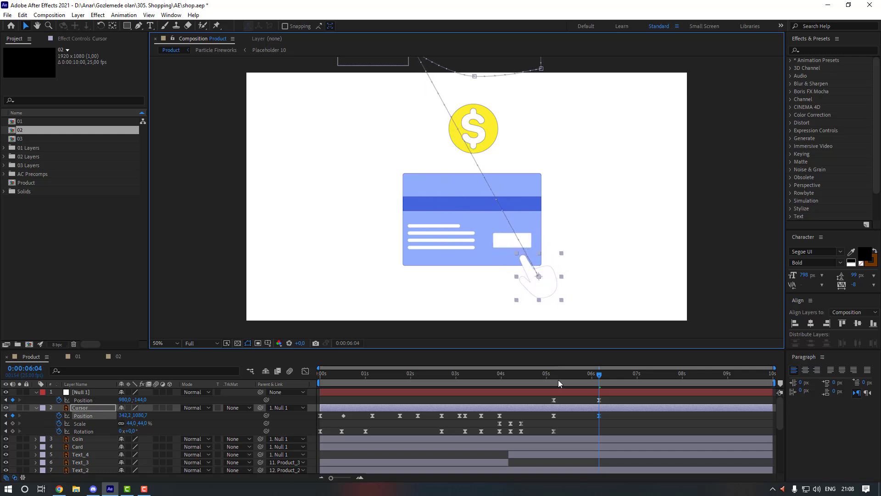
pyautogui.click(577, 376)
pyautogui.moveTo(494, 216); pyautogui.dragTo(573, 189)
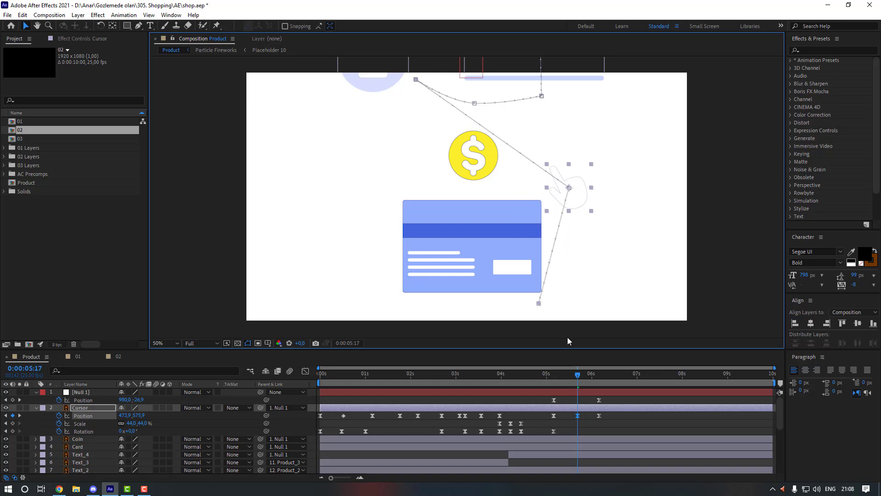
# Step: Change the Cursor's 0:00:05:17 Position keyframe to Continuous Bezier spatial interpolation and lengthen both handles to round the motion path
pyautogui.rightClick(577, 415)
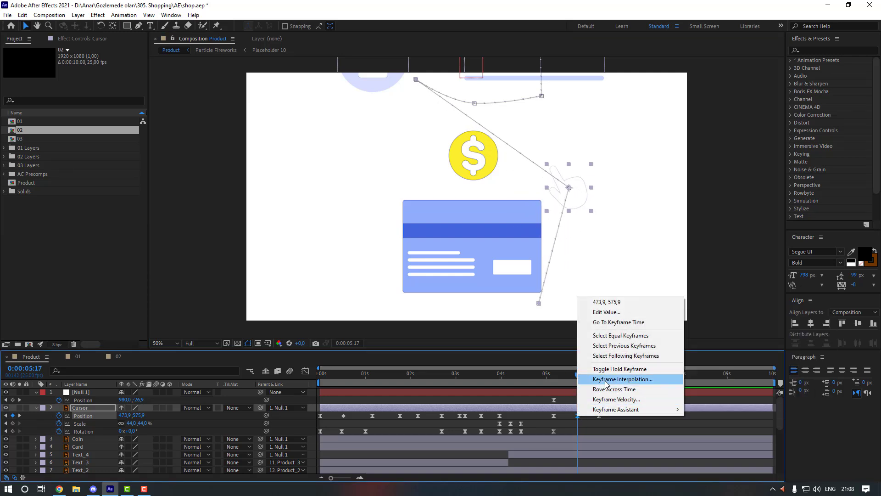
pyautogui.click(607, 382)
pyautogui.click(453, 230)
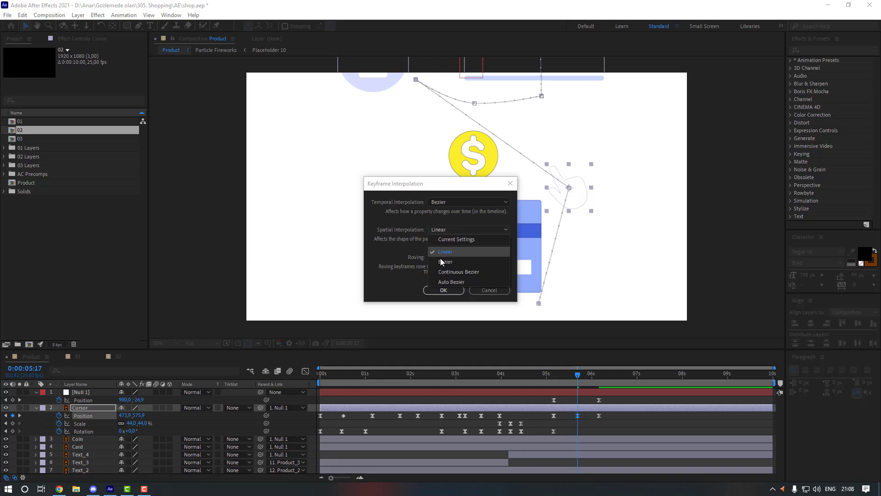
pyautogui.click(452, 272)
pyautogui.click(443, 290)
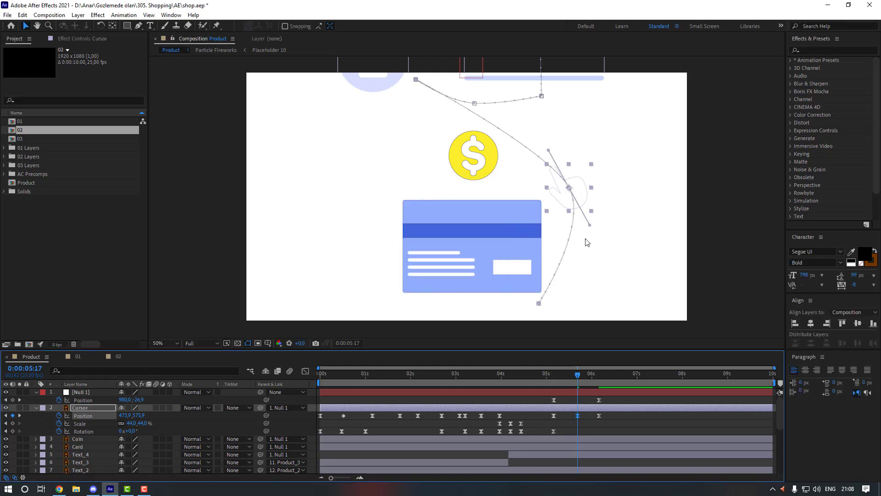
pyautogui.moveTo(592, 229); pyautogui.dragTo(586, 250)
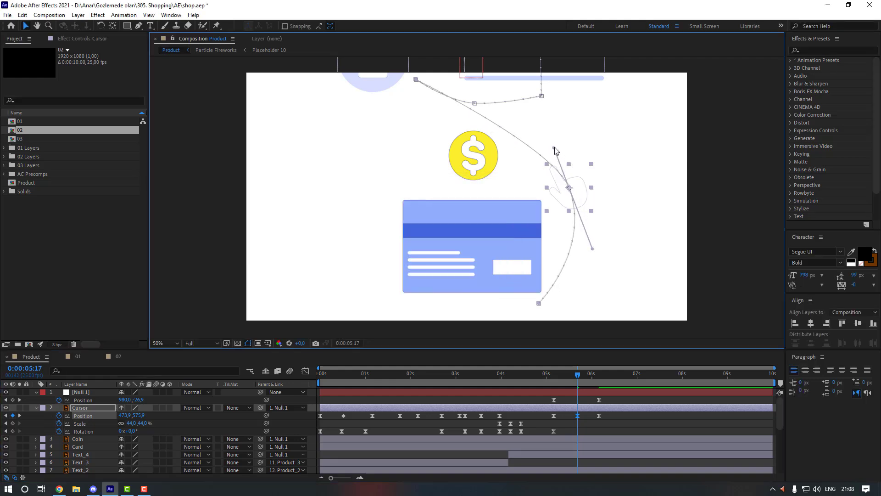
pyautogui.moveTo(558, 147); pyautogui.dragTo(553, 129)
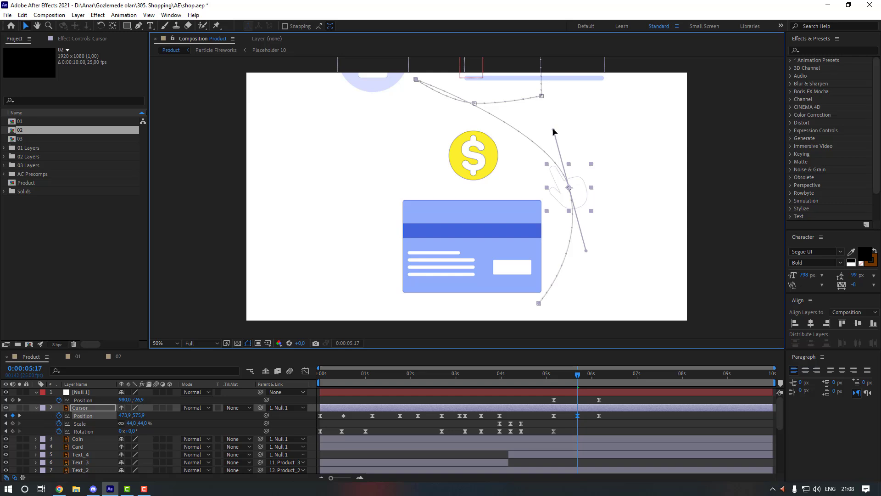
# Step: Preview the cursor's move to the card, stretch its last Position keyframes to end at about 0:00:06:17, and preview again
pyautogui.click(631, 423)
pyautogui.click(546, 375)
pyautogui.press('space')
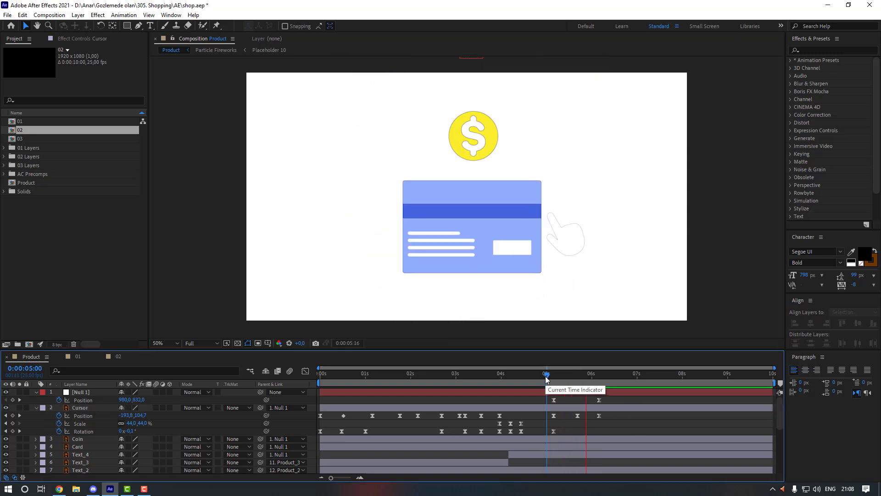
pyautogui.moveTo(607, 412)
pyautogui.mouseDown()
pyautogui.moveTo(552, 419)
pyautogui.moveTo(623, 417)
pyautogui.mouseUp()
pyautogui.click(577, 384)
pyautogui.click(552, 374)
pyautogui.click(550, 374)
pyautogui.press('space')
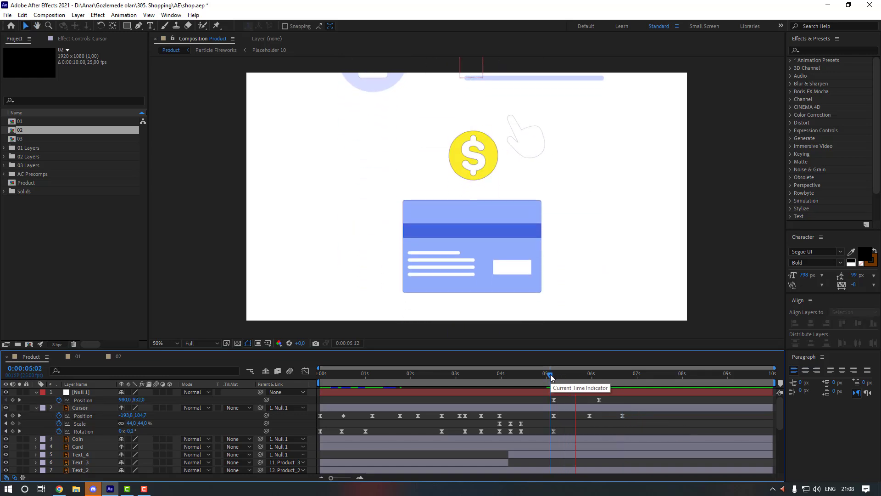
# Step: Tighten the spacing of the Cursor's last three Position keyframes so the final one falls at about 0:00:06:12
pyautogui.click(622, 416)
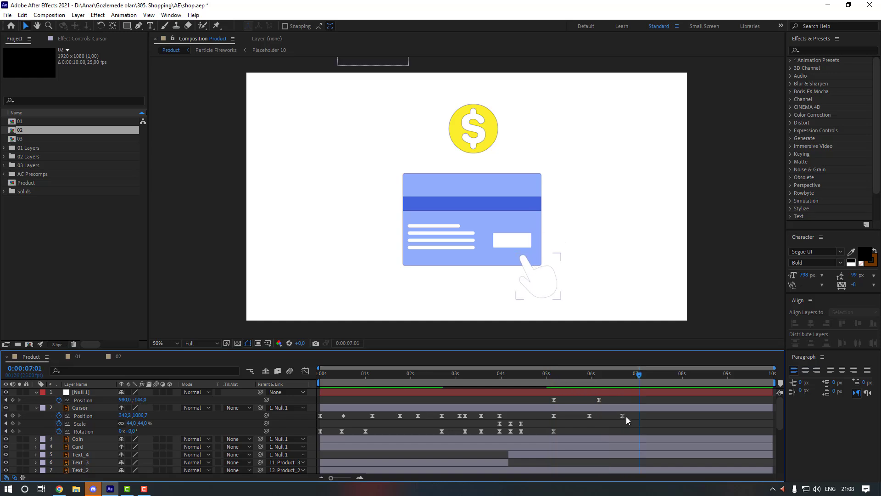
pyautogui.moveTo(551, 418); pyautogui.dragTo(551, 417)
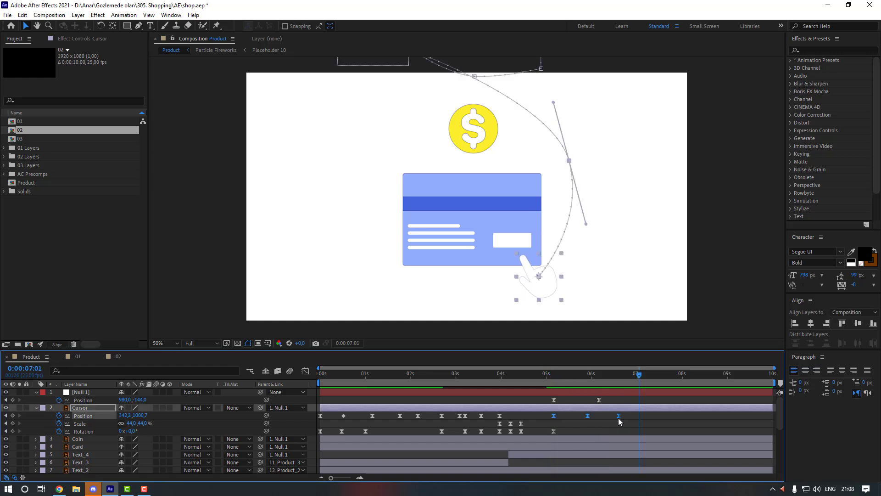
pyautogui.moveTo(618, 418); pyautogui.dragTo(613, 418)
pyautogui.click(590, 400)
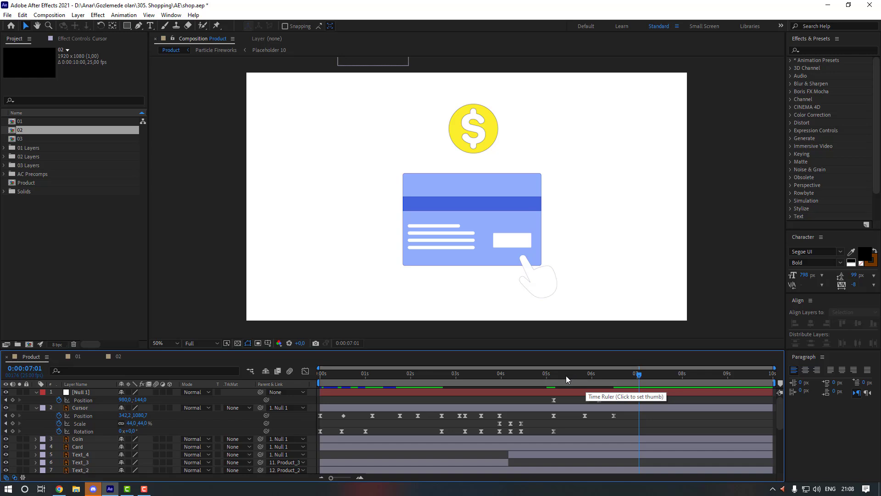
# Step: Shift the Cursor's last two Position keyframes slightly earlier so the final one falls at 0:00:06:10, and preview the move
pyautogui.moveTo(563, 375); pyautogui.dragTo(624, 375)
pyautogui.click(613, 416)
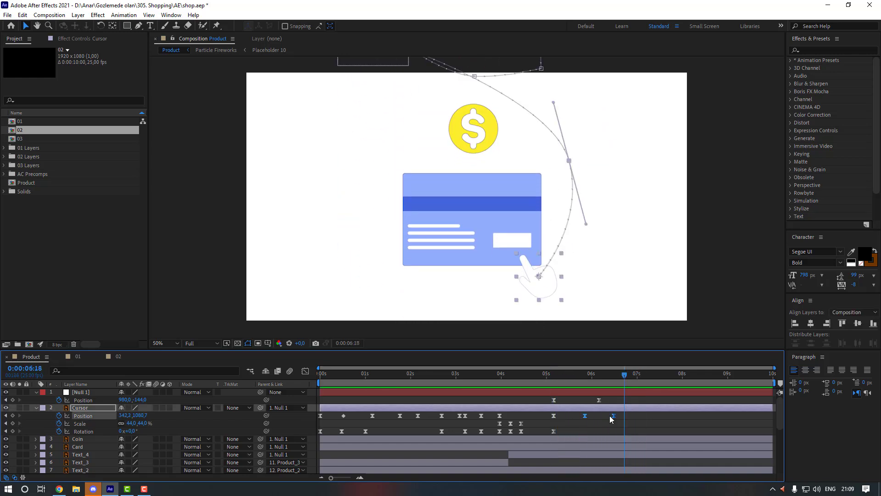
pyautogui.moveTo(614, 415); pyautogui.dragTo(610, 416)
pyautogui.click(617, 418)
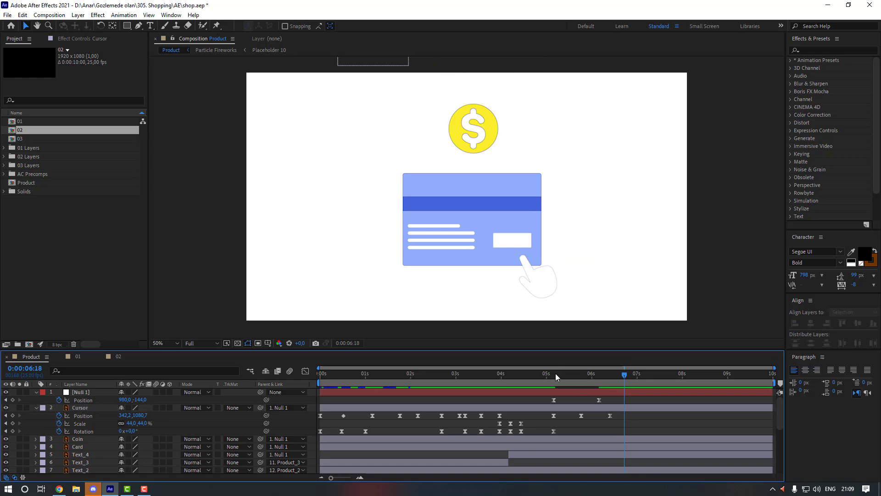
pyautogui.click(548, 376)
pyautogui.press('space')
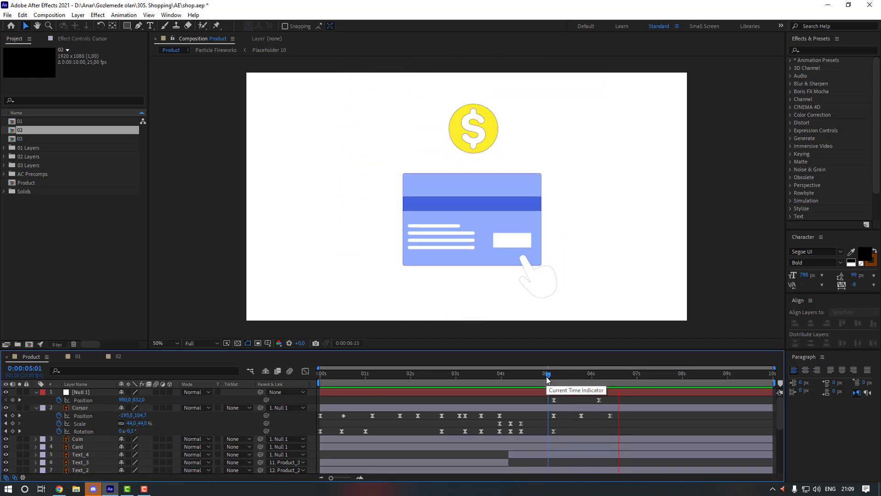
pyautogui.click(581, 377)
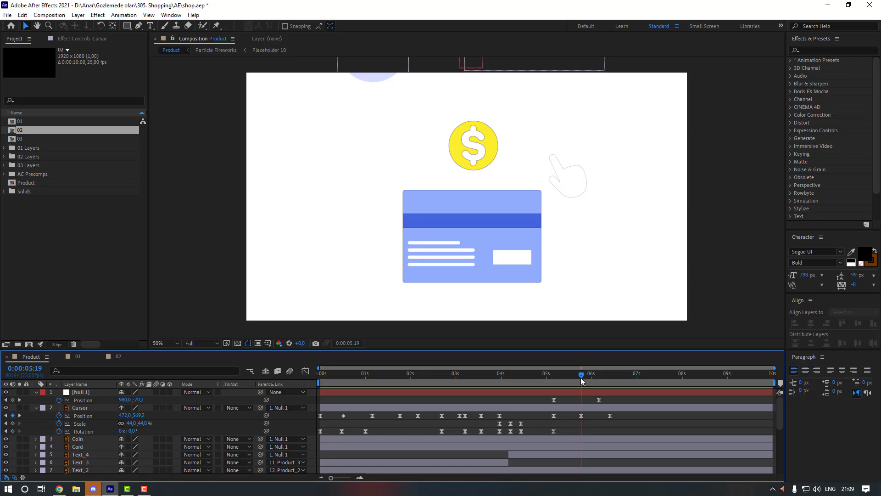
# Step: Repeat the product-tap Scale and Rotation keyframes on the Cursor starting at 0:00:06:10, and preview the card tap
pyautogui.moveTo(601, 379); pyautogui.dragTo(609, 379)
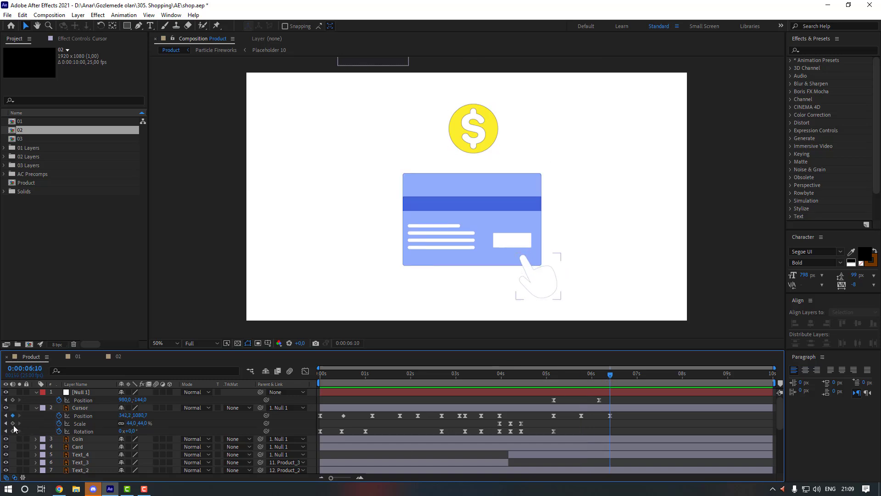
pyautogui.click(13, 423)
pyautogui.click(12, 430)
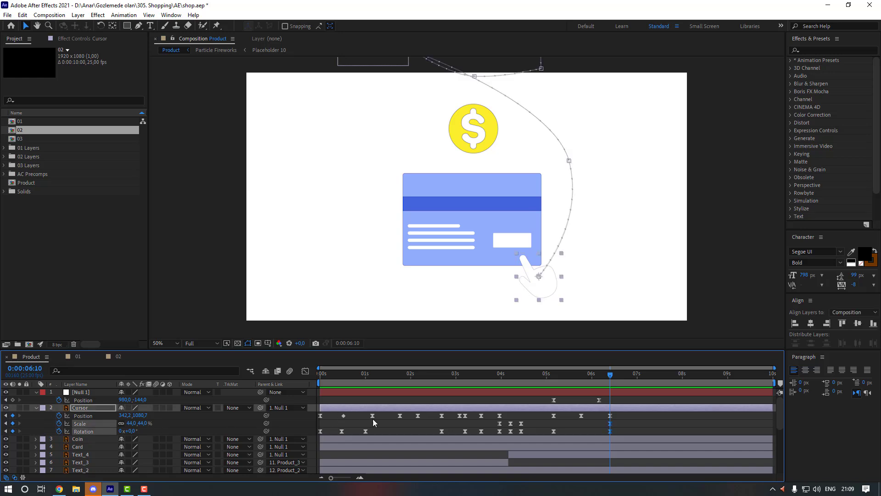
pyautogui.moveTo(528, 420); pyautogui.dragTo(497, 434)
pyautogui.click(651, 418)
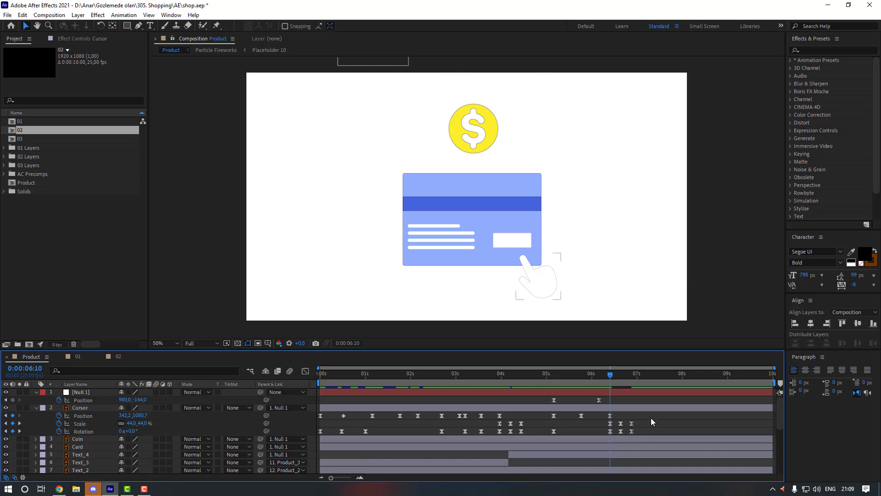
pyautogui.press('space')
pyautogui.press('space')
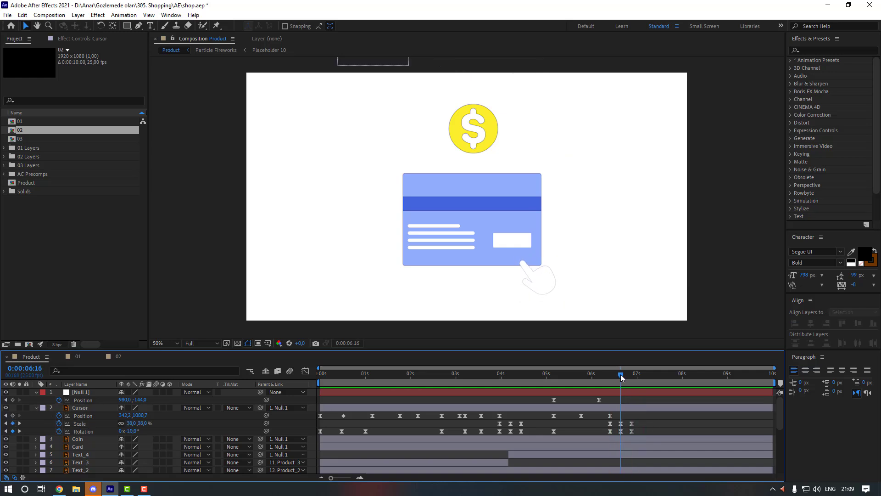
# Step: Apply the Drop Shadow effect to the Cursor layer and set its Direction to about 217°
pyautogui.click(655, 408)
pyautogui.click(821, 49)
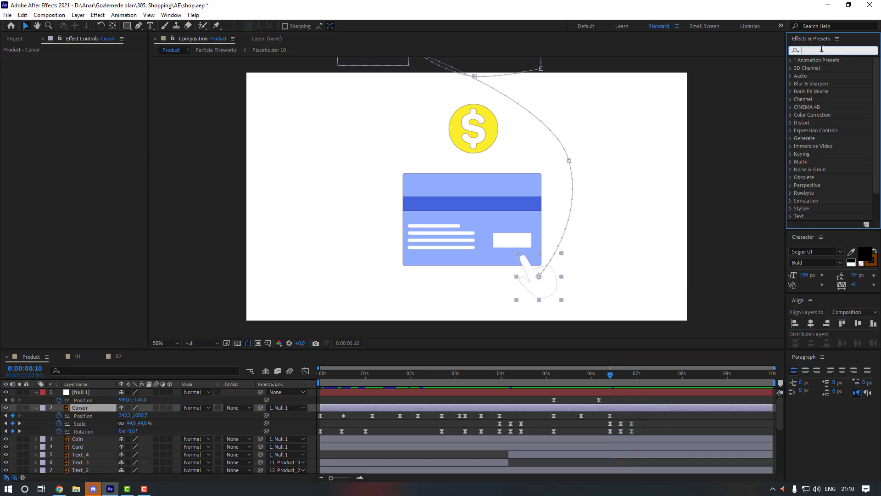
pyautogui.write('drop shad')
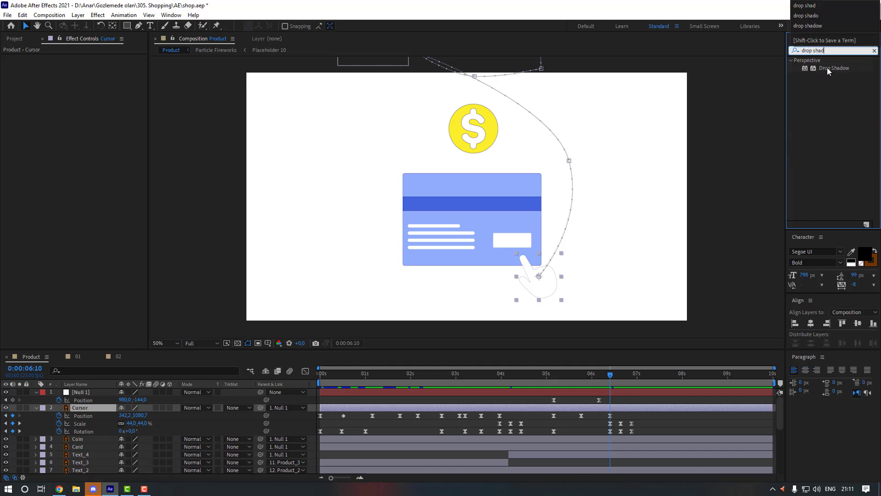
pyautogui.doubleClick(827, 68)
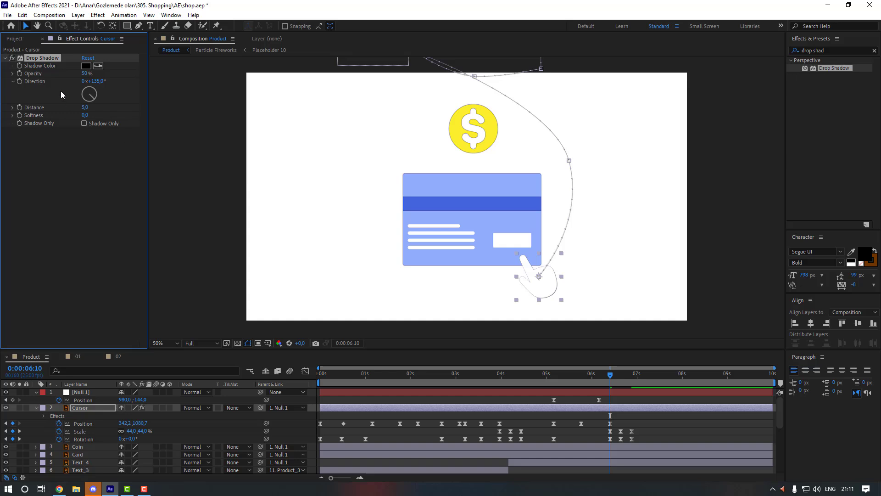
pyautogui.moveTo(90, 99); pyautogui.dragTo(88, 102)
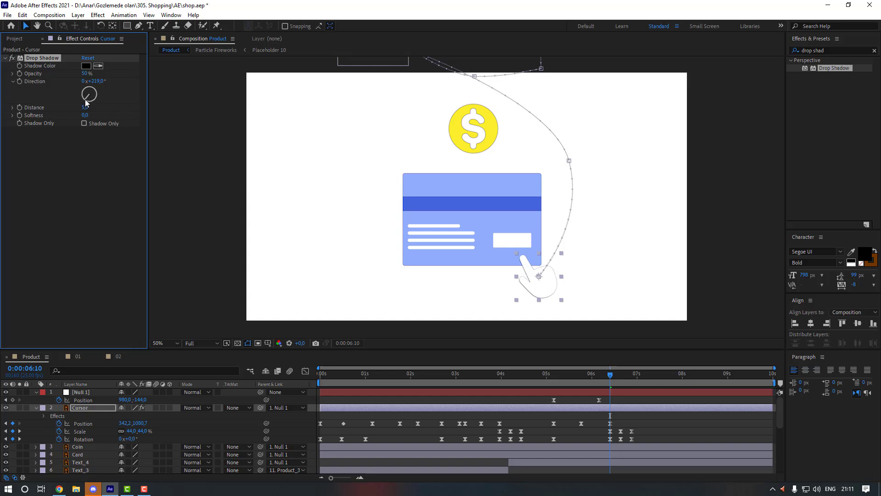
# Step: Set the Cursor's Drop Shadow Distance to 7, compare it with 9, and return it to 7
pyautogui.click(86, 108)
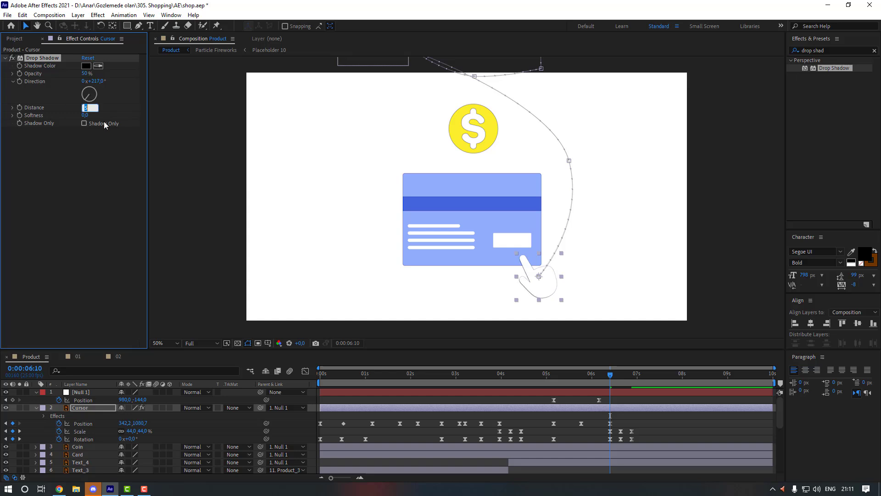
pyautogui.write('7')
pyautogui.press('Return')
pyautogui.click(86, 107)
pyautogui.write('9')
pyautogui.press('Return')
pyautogui.click(85, 107)
pyautogui.write('7')
pyautogui.press('Return')
pyautogui.click(275, 301)
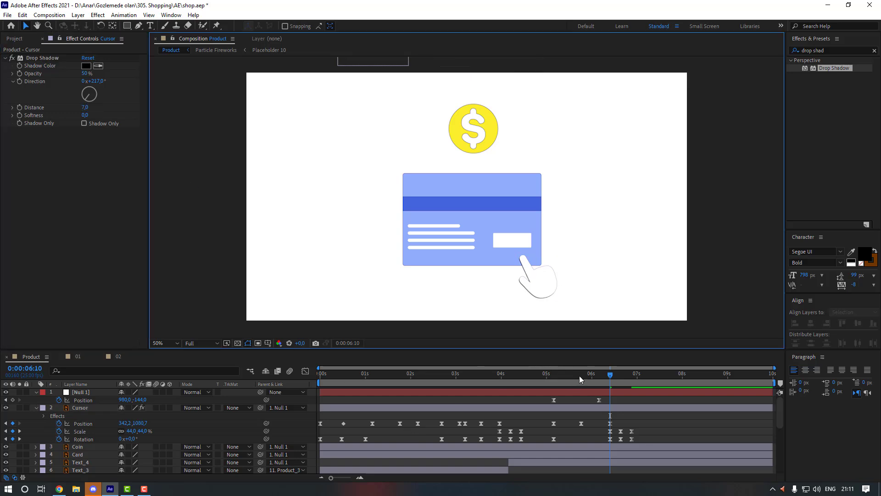
# Step: Preview the shadowed Cursor, then set its Rotation keyframe at 0:00:06:16 to -5° and replay the card tap
pyautogui.moveTo(588, 374); pyautogui.dragTo(515, 388)
pyautogui.press('space')
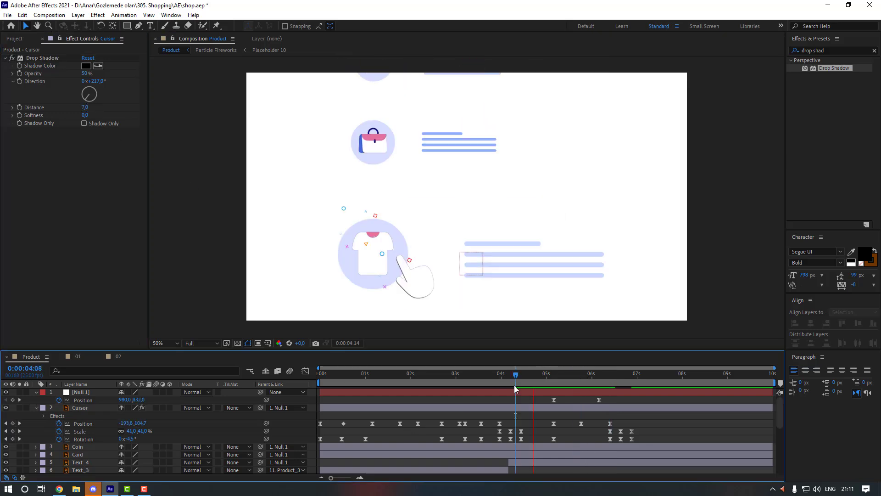
pyautogui.click(621, 438)
pyautogui.click(132, 439)
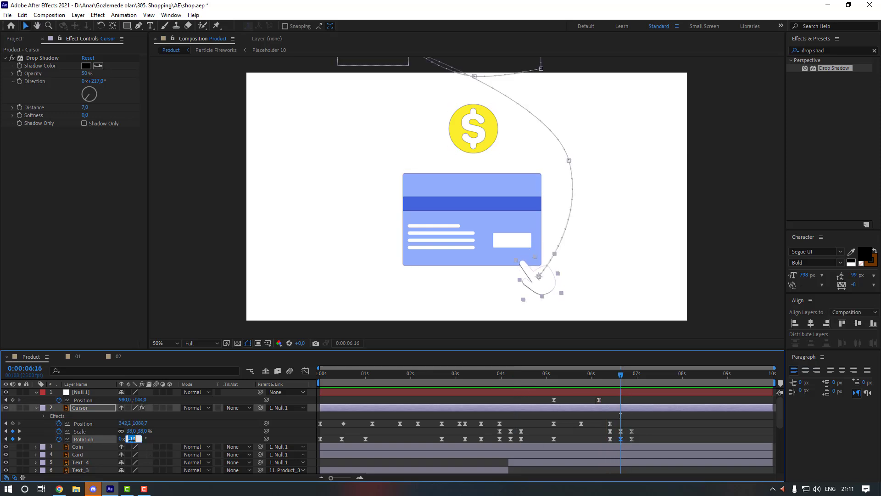
pyautogui.write('-5')
pyautogui.press('Return')
pyautogui.click(643, 428)
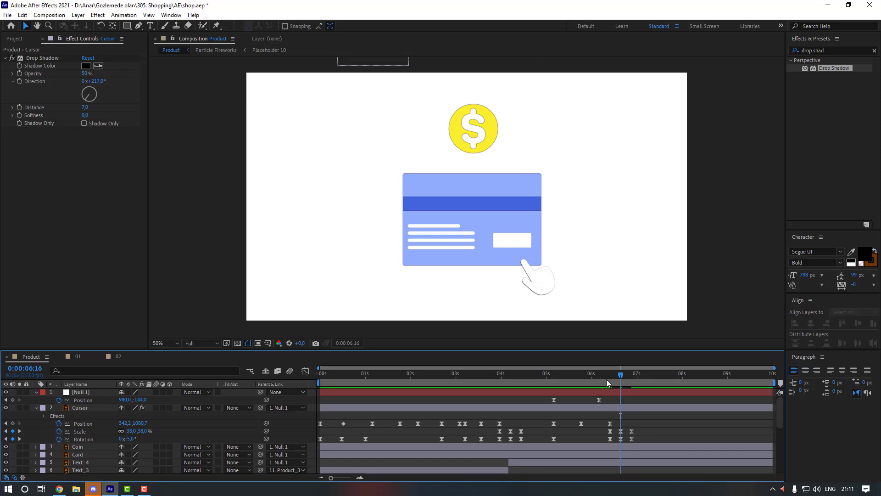
pyautogui.click(603, 378)
pyautogui.press('space')
pyautogui.press('space')
# Step: At 0:00:06:22, move the Coin straight down onto the upper half of the card
pyautogui.click(632, 379)
pyautogui.click(91, 446)
pyautogui.click(486, 141)
pyautogui.moveTo(485, 145); pyautogui.dragTo(486, 226)
# Step: Place the Coin layer beneath the Card layer and add a Position keyframe to it at 0:00:06:22
pyautogui.click(92, 446)
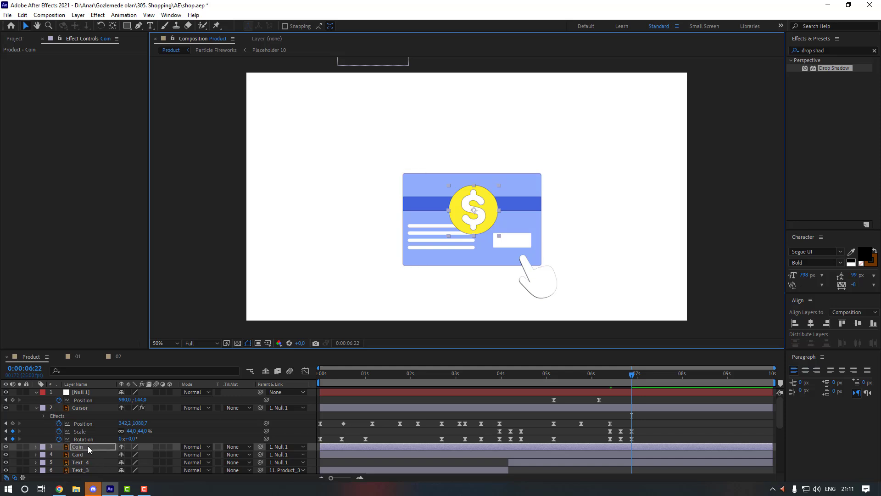
pyautogui.moveTo(89, 449); pyautogui.dragTo(90, 460)
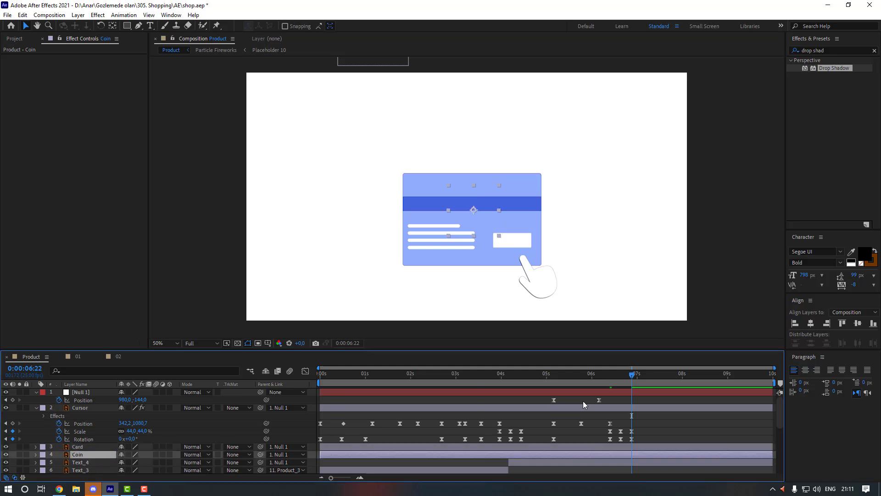
pyautogui.press('p')
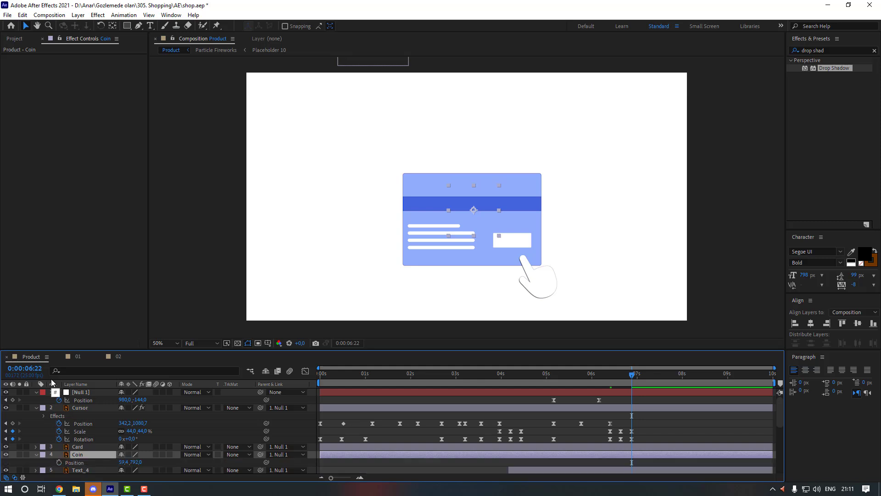
pyautogui.click(69, 463)
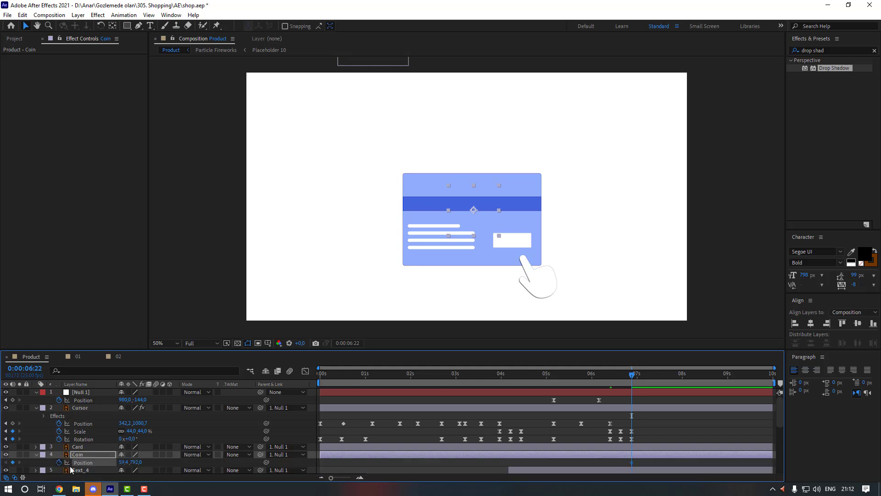
# Step: Create a new null object and place its layer directly above the Cursor layer
pyautogui.rightClick(199, 202)
pyautogui.moveTo(301, 209)
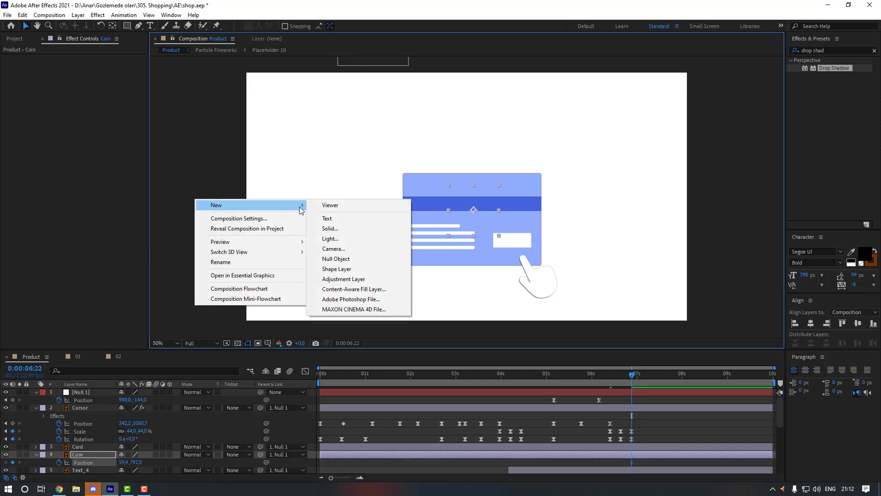
pyautogui.click(335, 258)
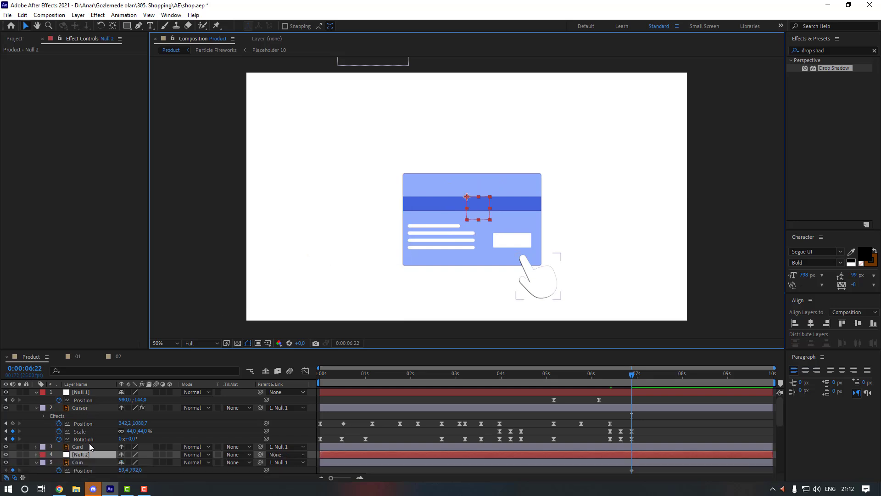
pyautogui.moveTo(91, 455); pyautogui.dragTo(90, 410)
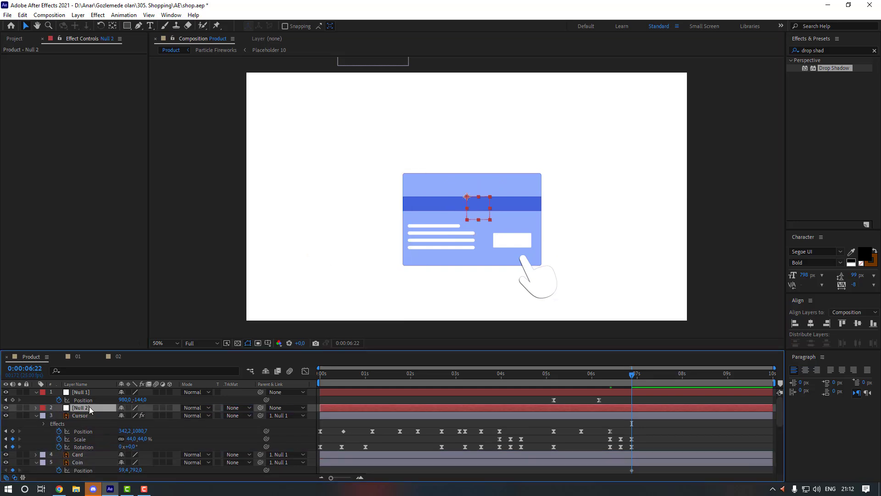
# Step: Rename the new null Controller_2 and the original Null 1 Controller_1
pyautogui.press('Return')
pyautogui.write('Controller')
pyautogui.press('Return')
pyautogui.click(93, 395)
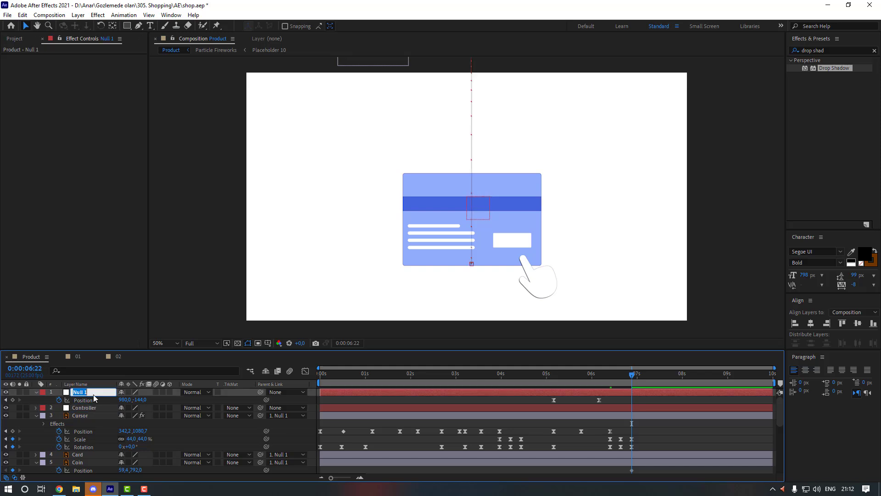
pyautogui.write('Controller_1')
pyautogui.press('Return')
# Step: Split the Cursor layer at 0:00:06:22 and parent the second part, Cursor 2, to Controller_2
pyautogui.click(532, 418)
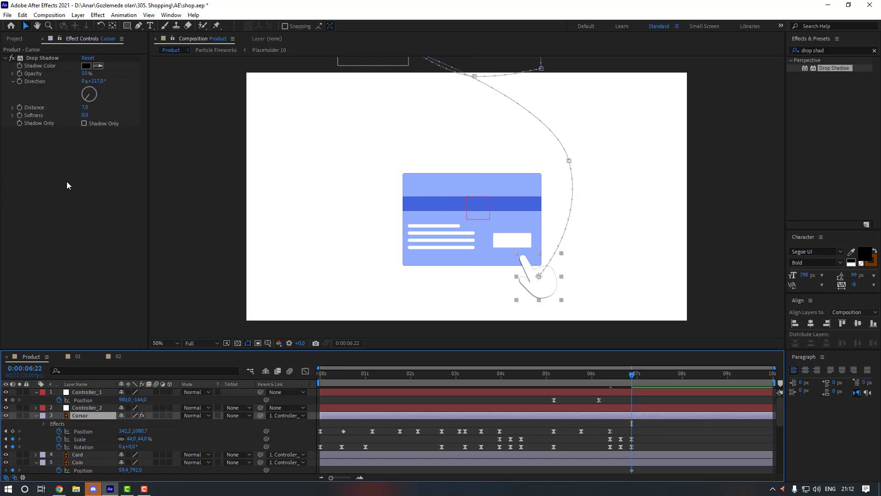
pyautogui.click(22, 15)
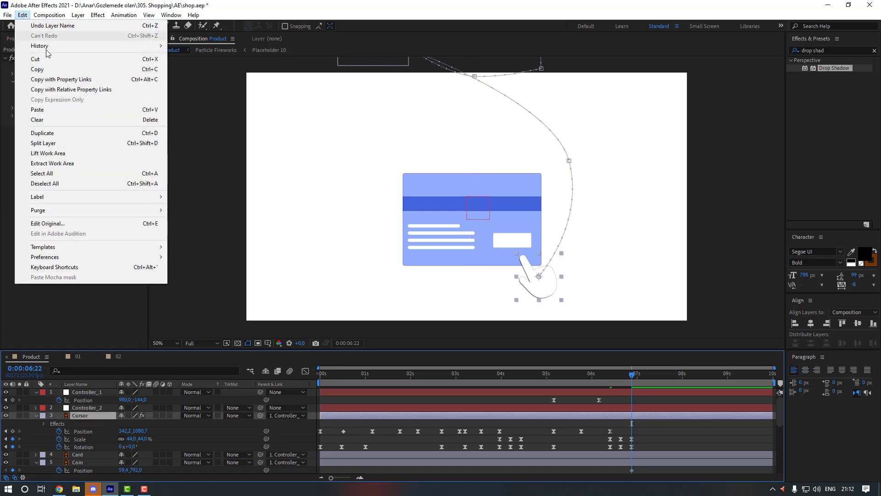
pyautogui.click(70, 144)
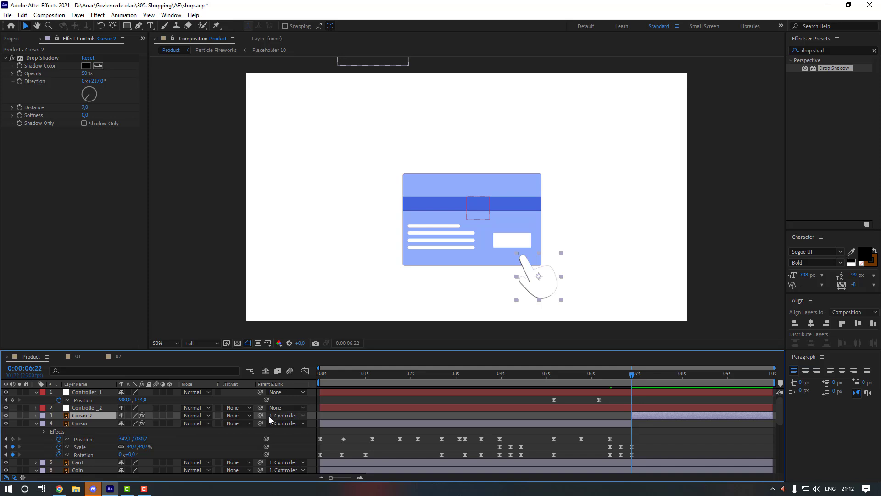
pyautogui.moveTo(262, 417); pyautogui.dragTo(89, 410)
# Step: Undo a trial move of Controller_2 and centre its anchor point within the null
pyautogui.click(88, 412)
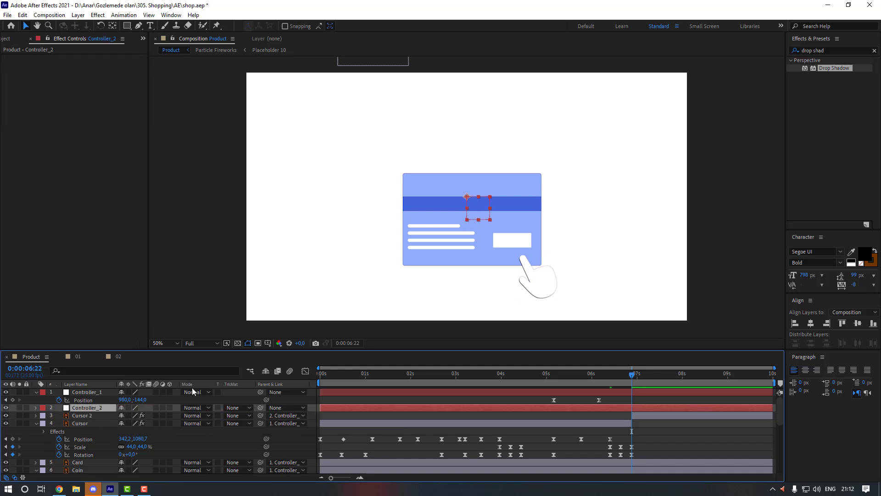
pyautogui.moveTo(478, 207); pyautogui.dragTo(437, 209)
pyautogui.hotkey('ctrl', 'z')
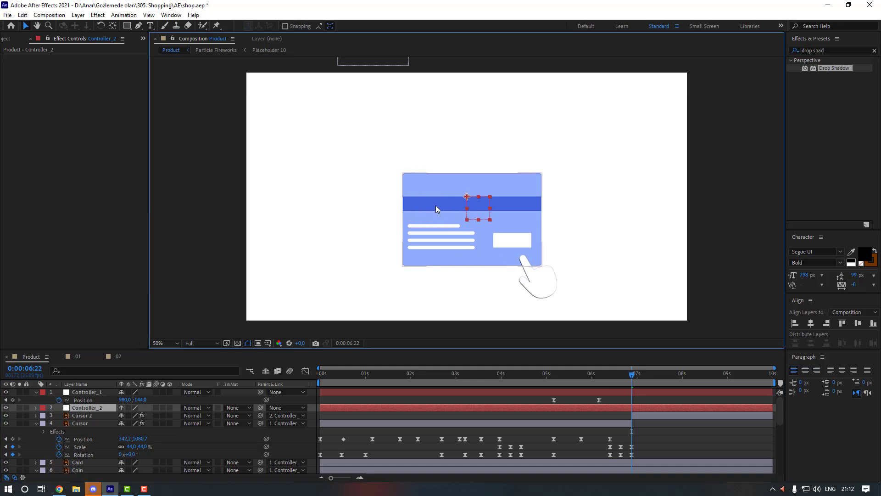
pyautogui.click(113, 26)
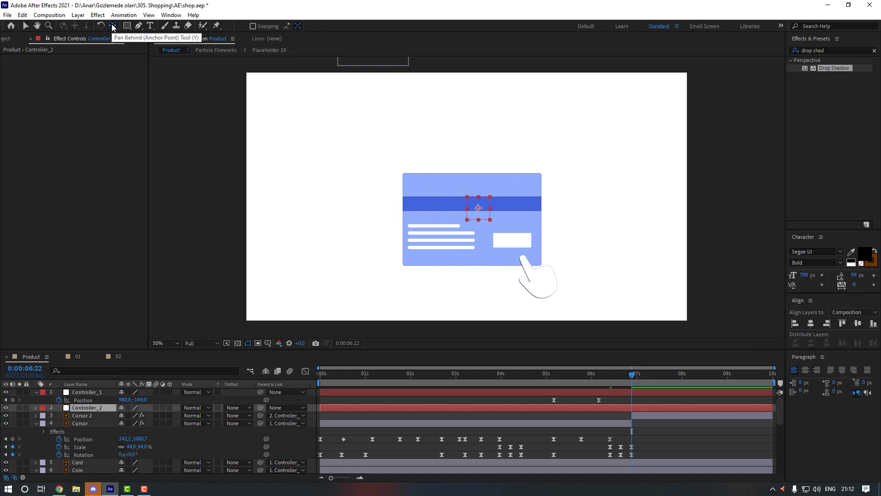
pyautogui.moveTo(467, 196); pyautogui.dragTo(479, 209)
pyautogui.press('v')
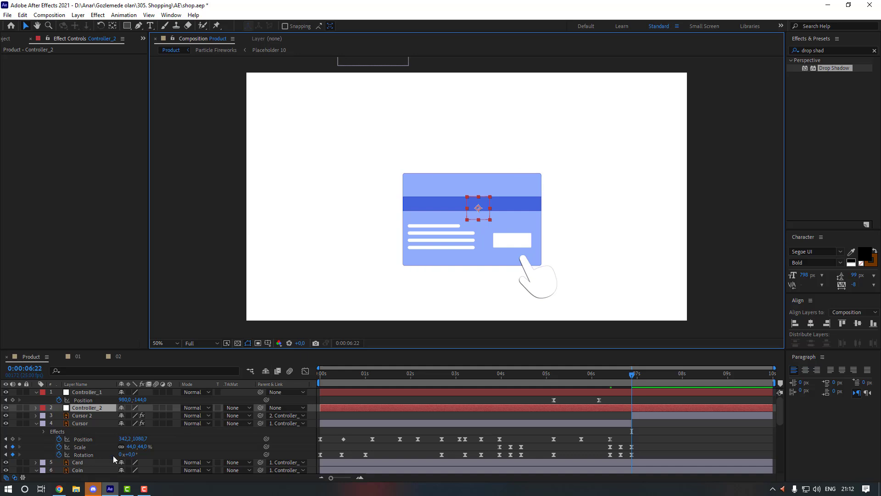
# Step: Split the Card and Coin layers at 0:00:06:22
pyautogui.scroll(-3, 113, 455)
pyautogui.click(92, 437)
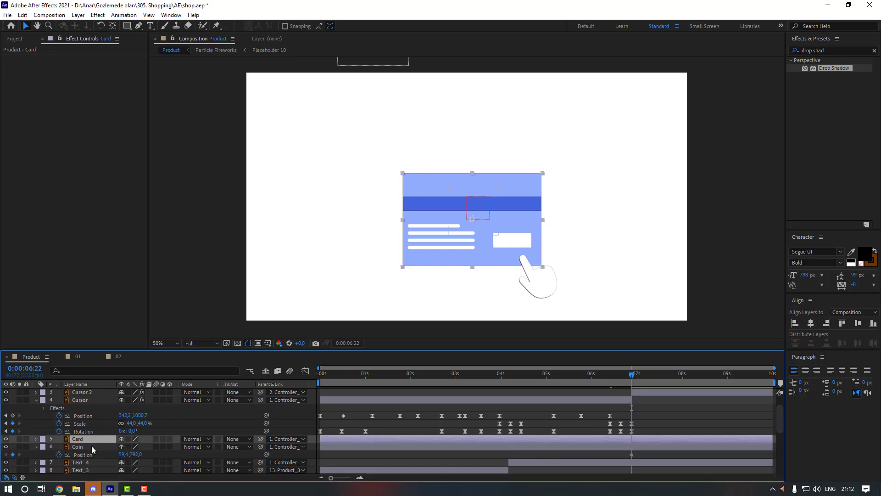
pyautogui.keyDown('shift'); pyautogui.click(92, 445); pyautogui.keyUp('shift')
pyautogui.click(22, 15)
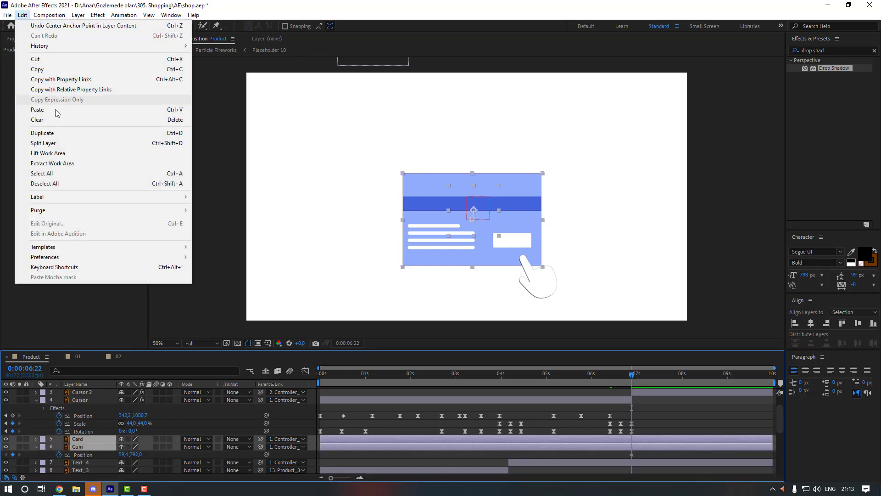
pyautogui.click(60, 142)
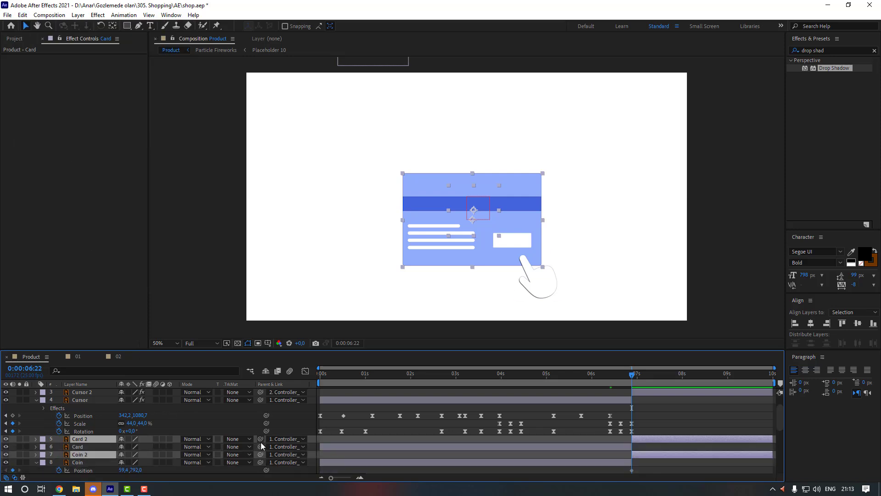
# Step: Parent the Card 2 and Coin 2 layers to Controller_2
pyautogui.moveTo(260, 441); pyautogui.dragTo(89, 409)
pyautogui.click(97, 432)
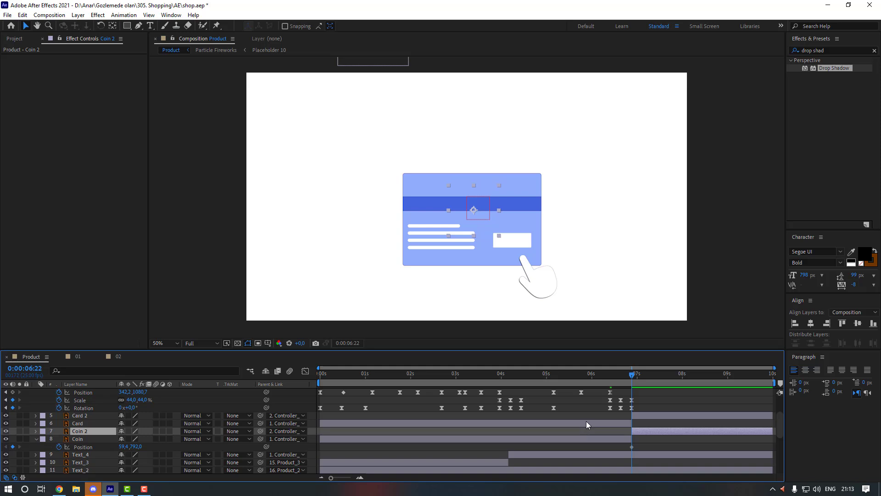
# Step: Remove the Position animation from the original Coin layer and collapse its properties
pyautogui.click(571, 429)
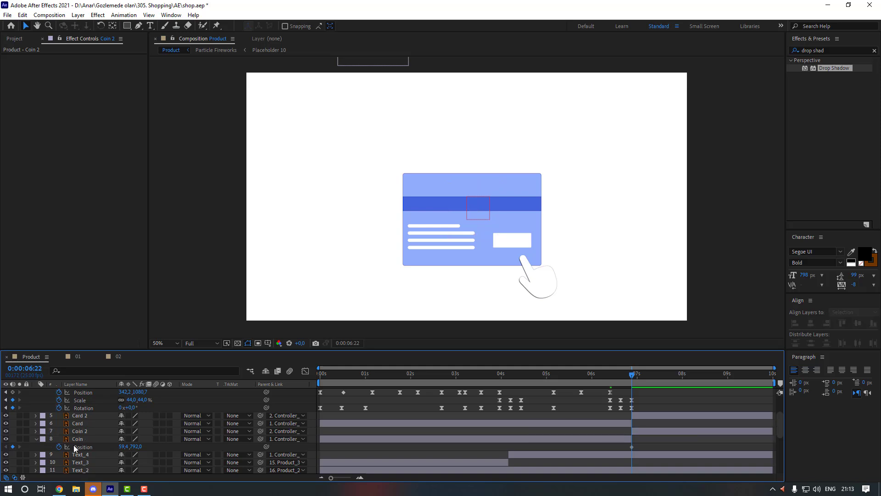
pyautogui.click(59, 447)
pyautogui.click(35, 439)
pyautogui.press('Return')
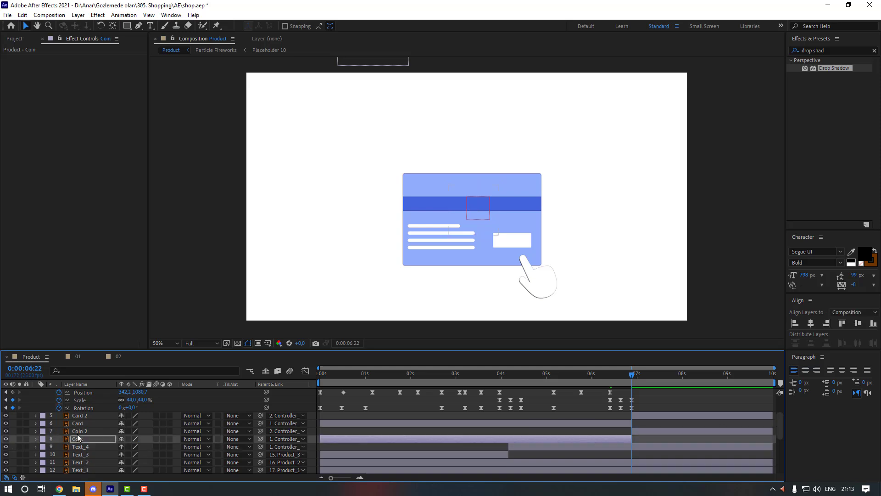
# Step: Animate Coin 2 in an arc: Position 329.4, -346.0 at 0:00:07:07 and 775.4, -6.0 at 0:00:07:17
pyautogui.click(77, 433)
pyautogui.press('p')
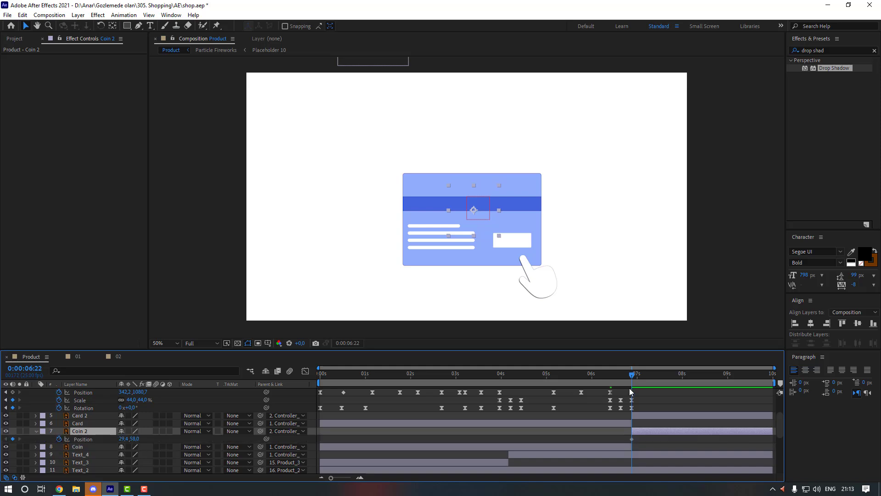
pyautogui.hotkey('shift', 'pagedown')
pyautogui.moveTo(481, 209); pyautogui.dragTo(550, 117)
pyautogui.hotkey('shift', 'pagedown')
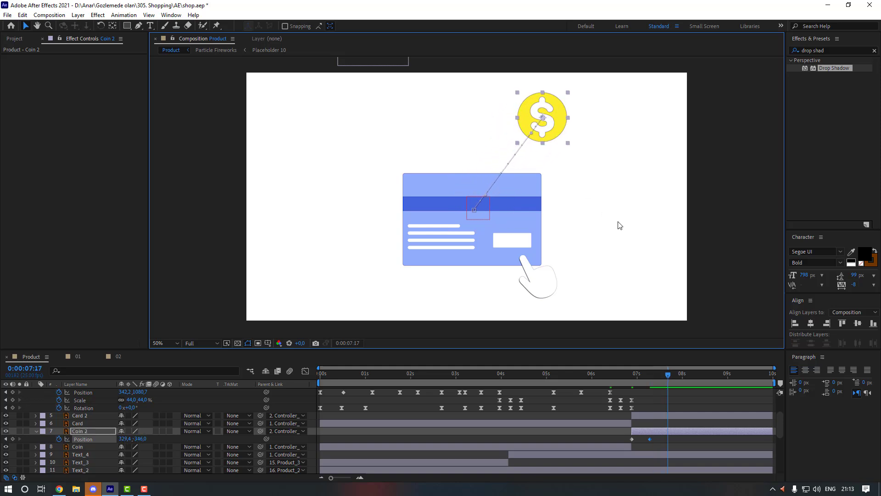
pyautogui.moveTo(553, 128); pyautogui.dragTo(656, 209)
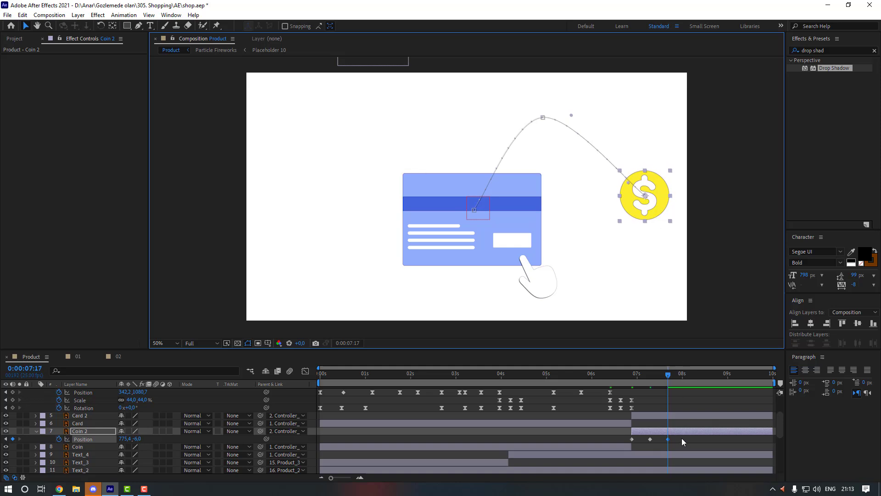
# Step: Apply Easy Ease to Coin 2's three Position keyframes and stretch their spacing so the middle one falls at 0:00:07:10
pyautogui.moveTo(682, 438); pyautogui.dragTo(613, 443)
pyautogui.rightClick(668, 438)
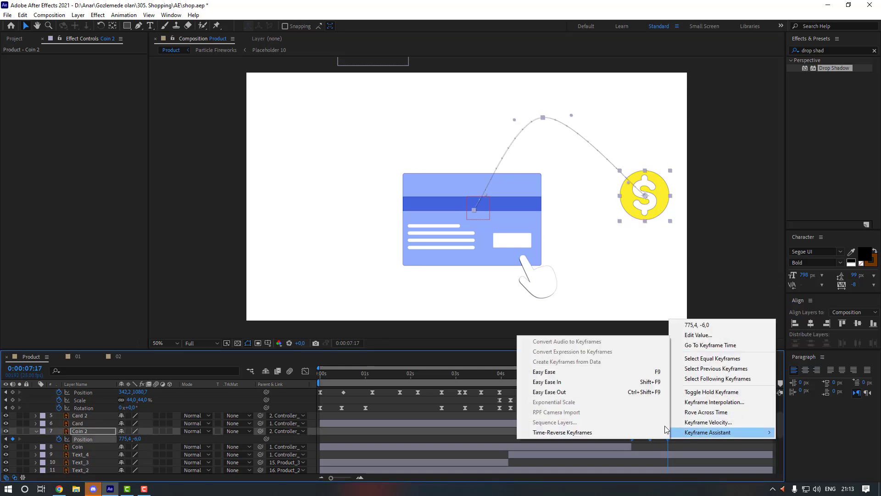
pyautogui.click(643, 371)
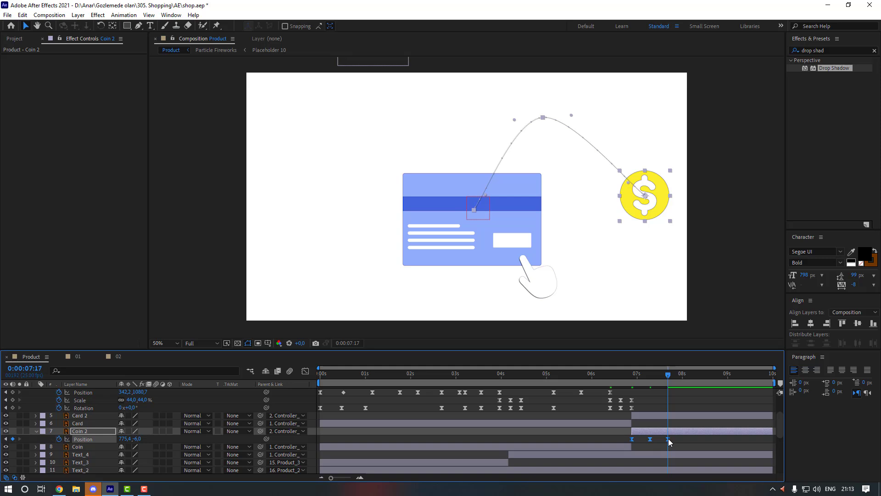
pyautogui.moveTo(668, 438); pyautogui.dragTo(679, 438)
pyautogui.click(689, 438)
pyautogui.click(655, 439)
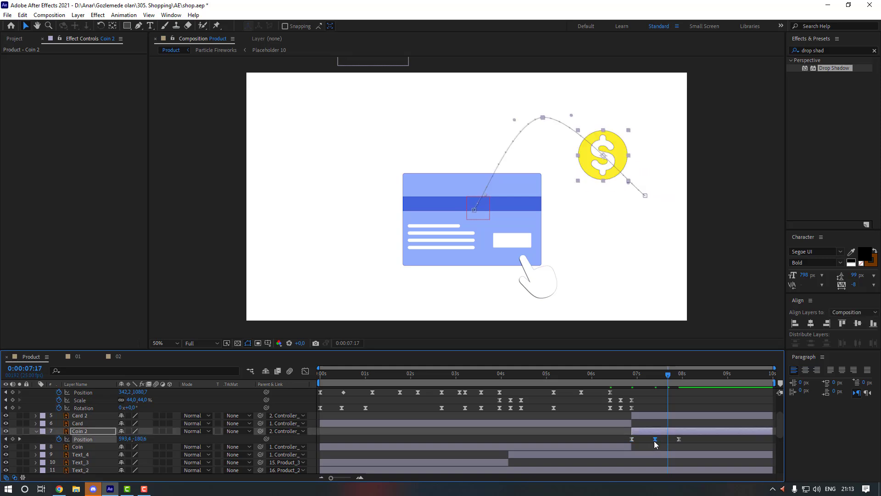
# Step: Set the spatial interpolation of Coin 2's middle Position keyframe to Continuous Bezier
pyautogui.rightClick(655, 439)
pyautogui.click(679, 401)
pyautogui.click(465, 230)
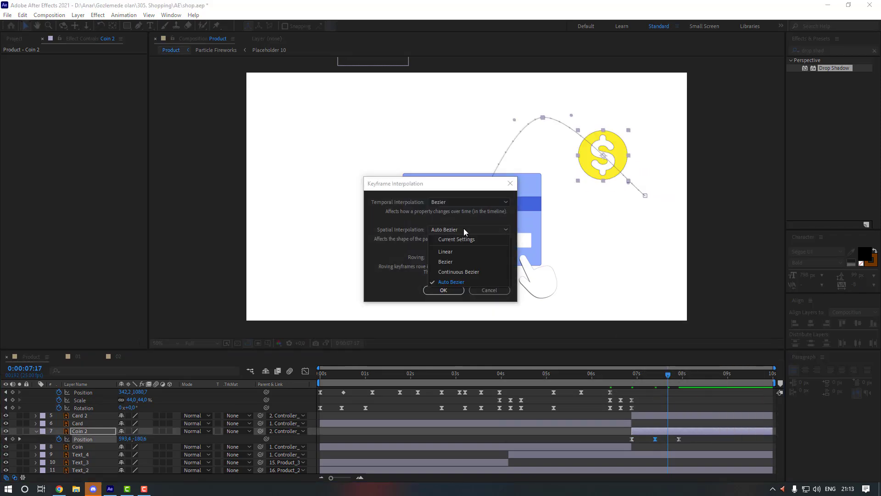
pyautogui.click(462, 272)
pyautogui.click(447, 290)
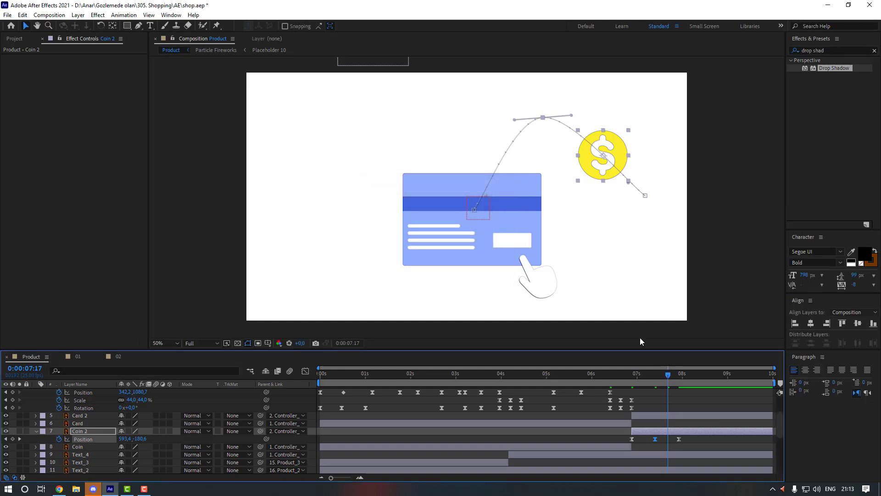
# Step: Level and lengthen both motion path handles at the coin's peak at 0:00:07:10, and preview the arc
pyautogui.moveTo(668, 378); pyautogui.dragTo(655, 376)
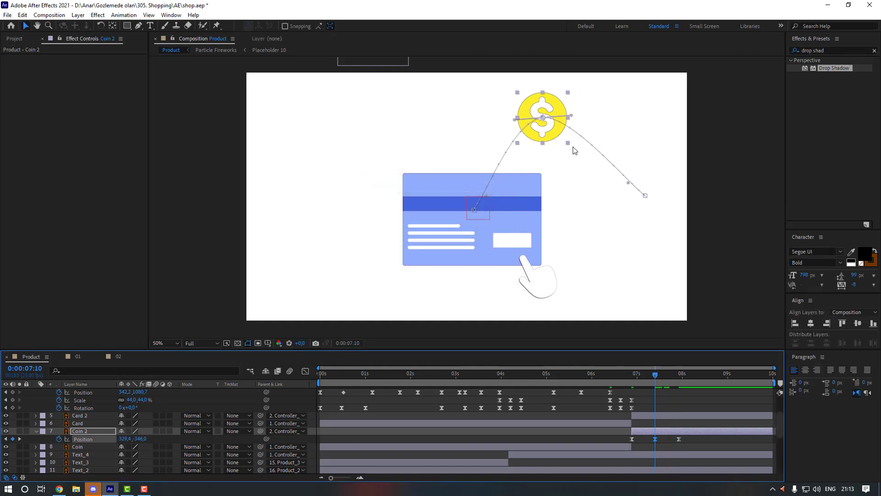
pyautogui.moveTo(572, 120); pyautogui.dragTo(581, 118)
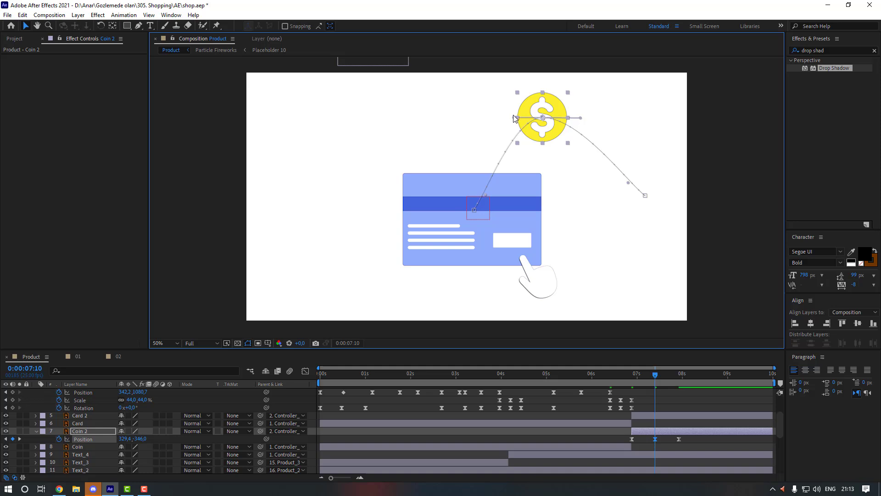
pyautogui.moveTo(513, 119); pyautogui.dragTo(504, 118)
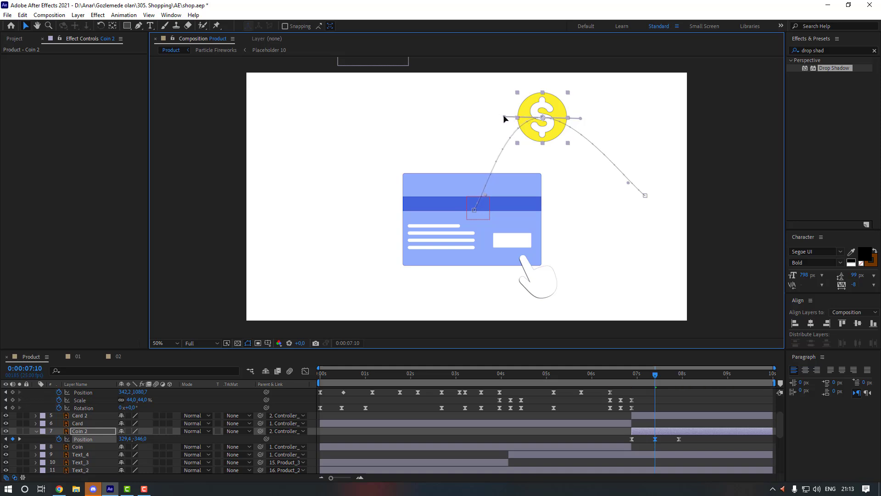
pyautogui.click(667, 435)
pyautogui.moveTo(638, 375); pyautogui.dragTo(629, 375)
pyautogui.press('space')
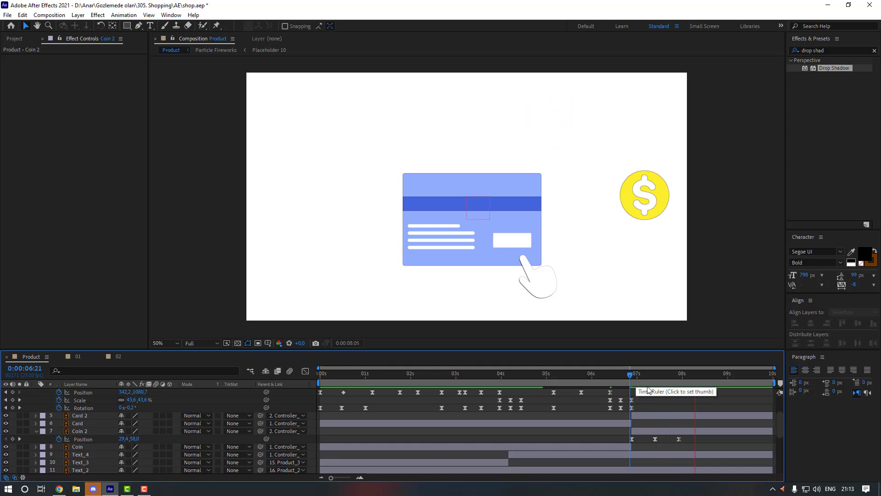
# Step: Convert Coin 2's middle Position keyframe to linear, preview the arc, and stretch the keyframes slightly to slow the motion
pyautogui.click(656, 375)
pyautogui.keyDown('ctrl'); pyautogui.click(655, 438); pyautogui.keyUp('ctrl')
pyautogui.click(664, 433)
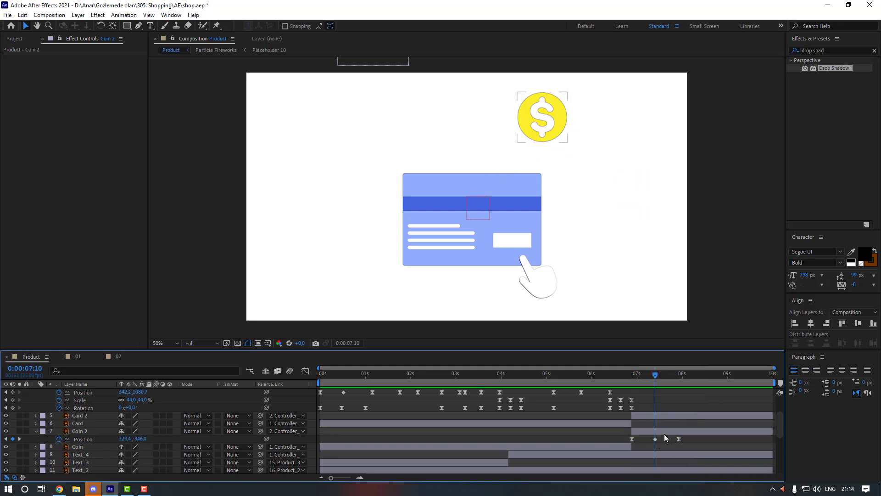
pyautogui.click(627, 373)
pyautogui.press('space')
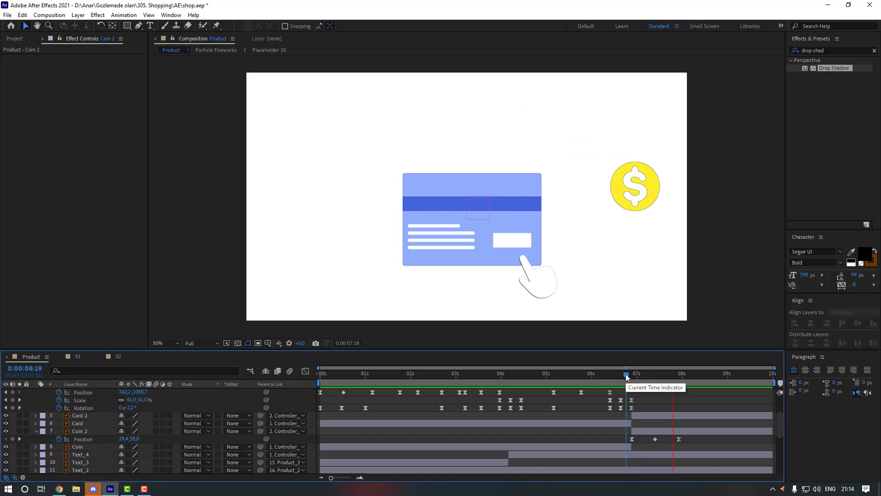
pyautogui.press('space')
pyautogui.moveTo(687, 439)
pyautogui.mouseDown()
pyautogui.moveTo(631, 445)
pyautogui.moveTo(687, 440)
pyautogui.mouseUp()
pyautogui.click(686, 440)
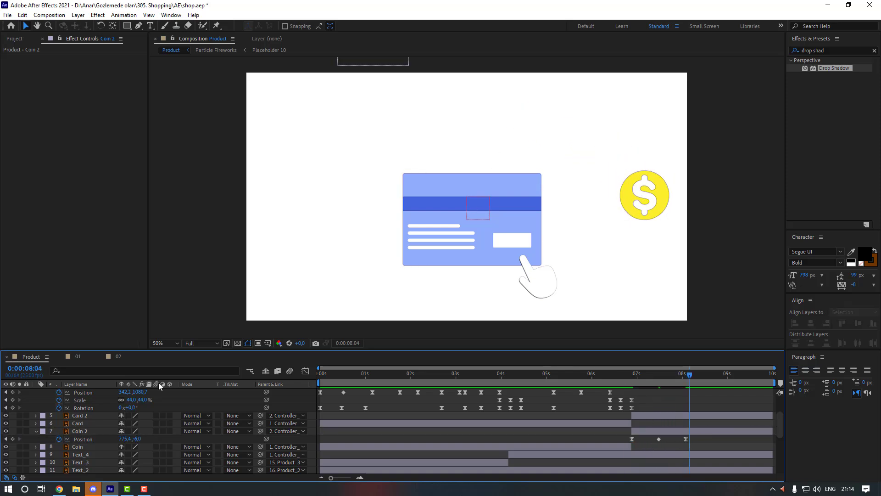
# Step: Copy the Gift, Wheels and Body layers from composition 03 and paste them above Controller_1 in the Product composition
pyautogui.click(13, 39)
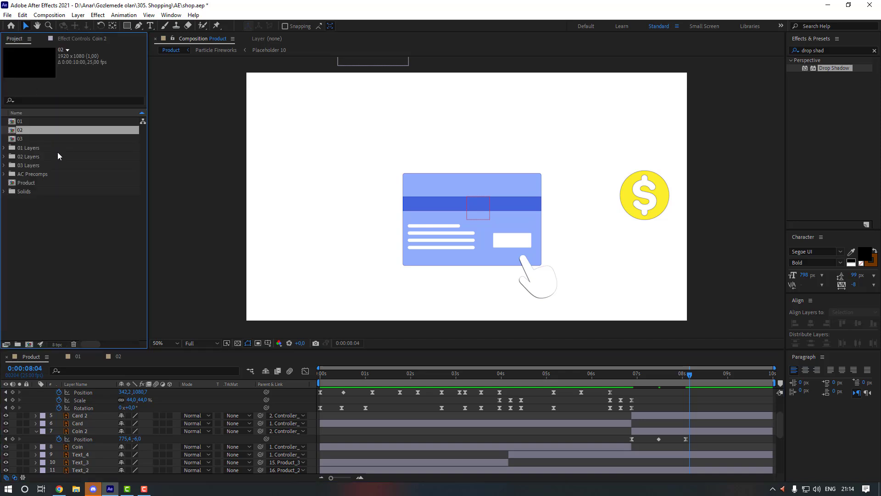
pyautogui.doubleClick(31, 138)
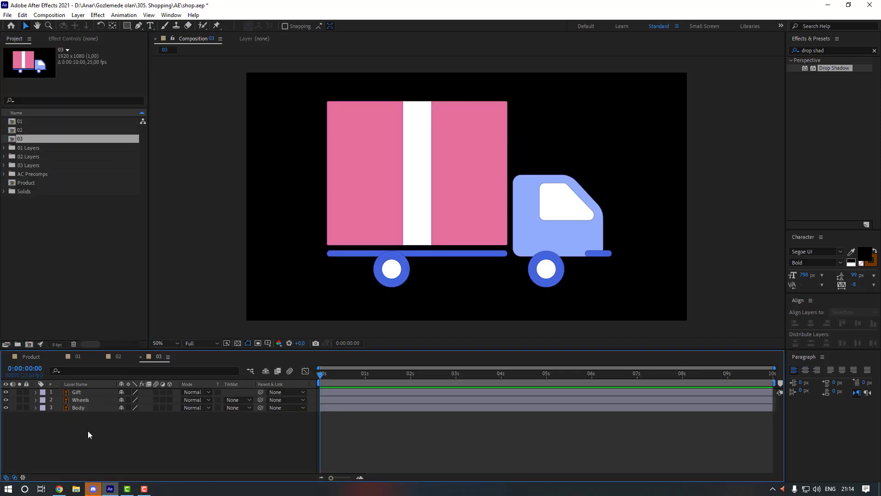
pyautogui.moveTo(89, 434); pyautogui.dragTo(87, 393)
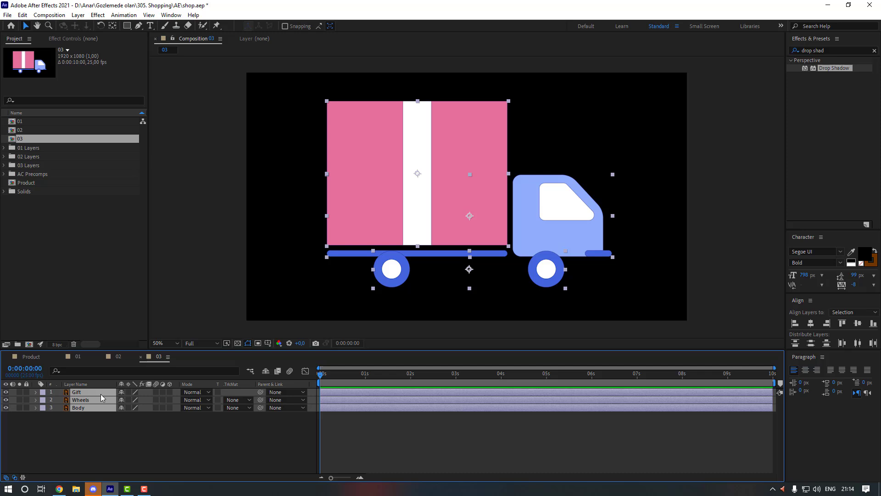
pyautogui.click(26, 354)
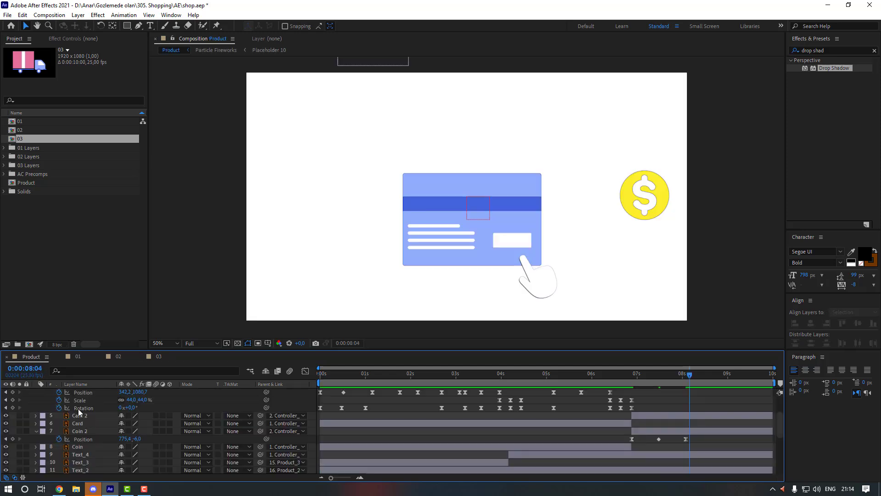
pyautogui.scroll(2, 78, 409)
pyautogui.click(84, 400)
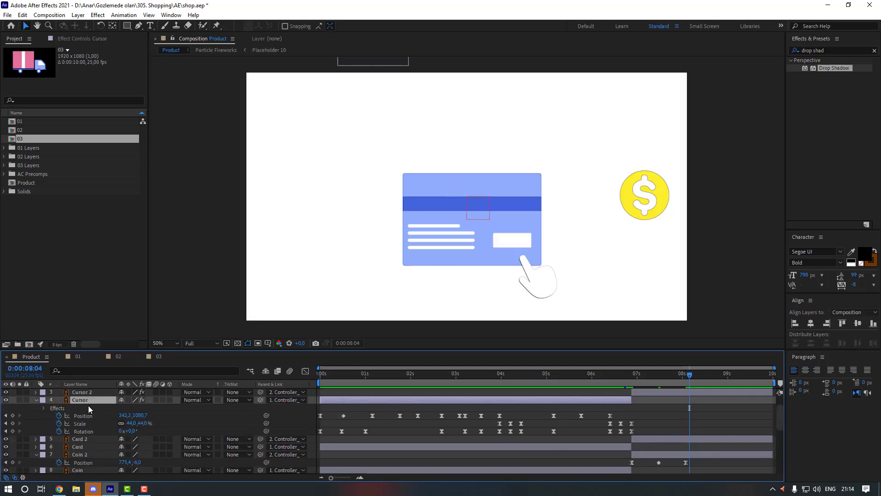
pyautogui.scroll(3, 88, 405)
pyautogui.click(87, 392)
pyautogui.hotkey('ctrl', 'v')
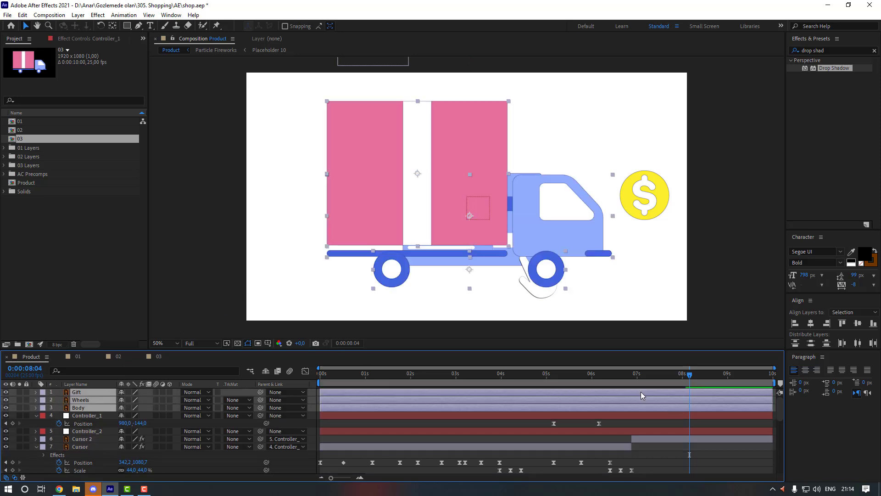
# Step: Keyframe Controller_2's Position at 0:00:06:22 and set its X position to -352 at 0:00:07:07 to move the card off-screen
pyautogui.scroll(-3, 640, 392)
pyautogui.click(633, 375)
pyautogui.click(636, 406)
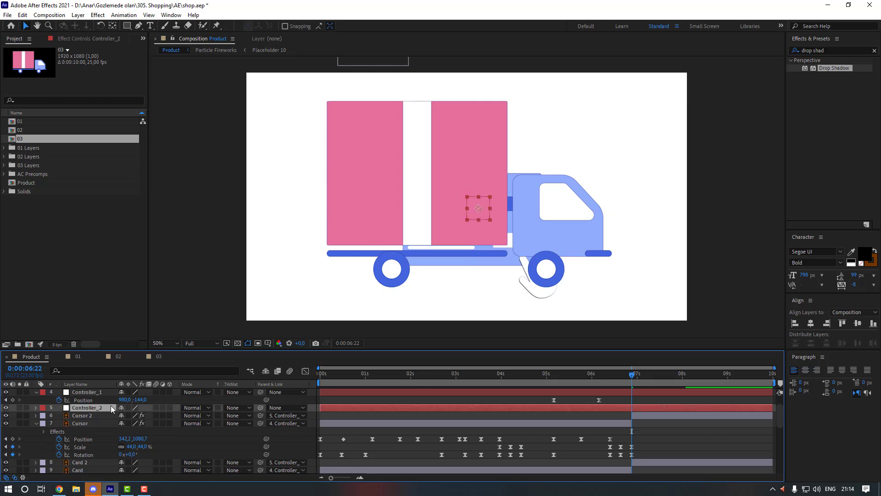
pyautogui.press('p')
pyautogui.click(59, 415)
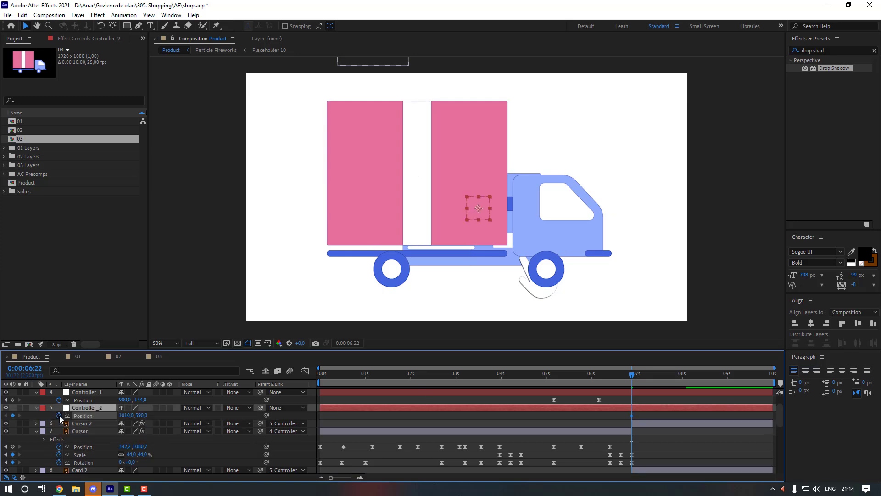
pyautogui.hotkey('shift', 'pagedown')
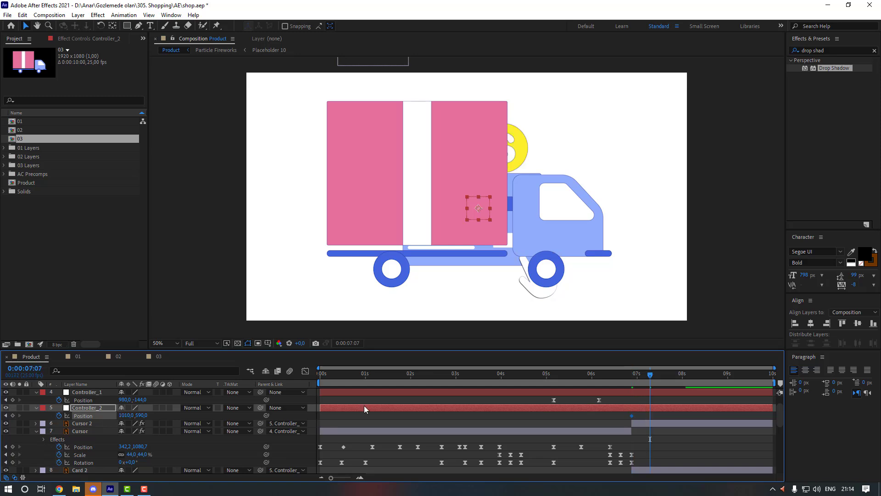
pyautogui.moveTo(99, 415); pyautogui.dragTo(14, 416)
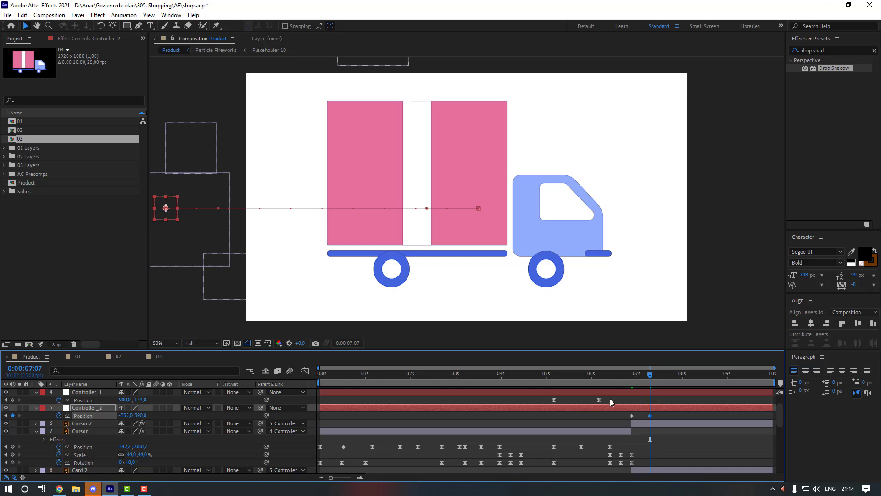
# Step: Apply Easy Ease to Controller_2's two Position keyframes, move the second one later, and reshape the speed curve
pyautogui.rightClick(650, 416)
pyautogui.moveTo(681, 410)
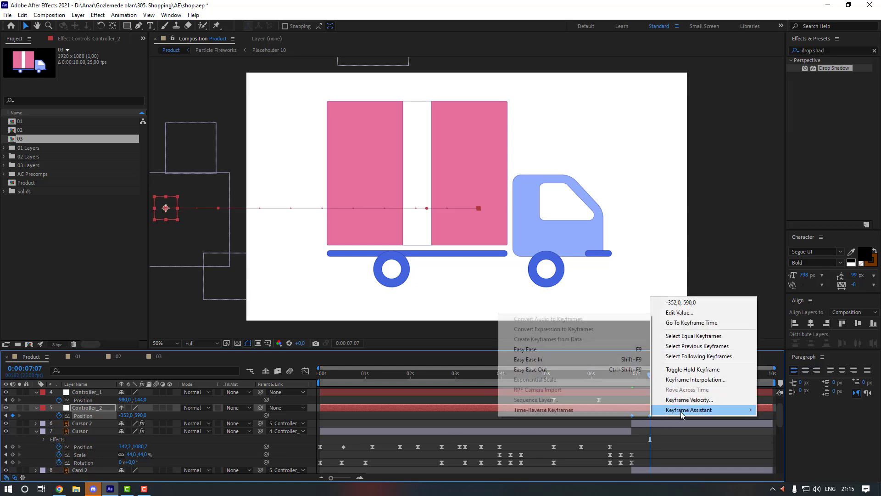
pyautogui.click(621, 362)
pyautogui.moveTo(650, 415); pyautogui.dragTo(619, 419)
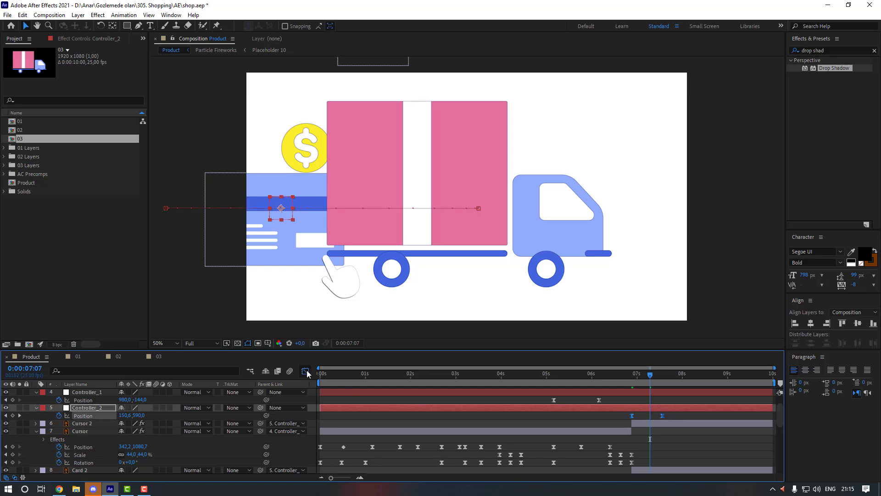
pyautogui.click(306, 371)
pyautogui.moveTo(682, 448); pyautogui.dragTo(638, 455)
pyautogui.click(304, 372)
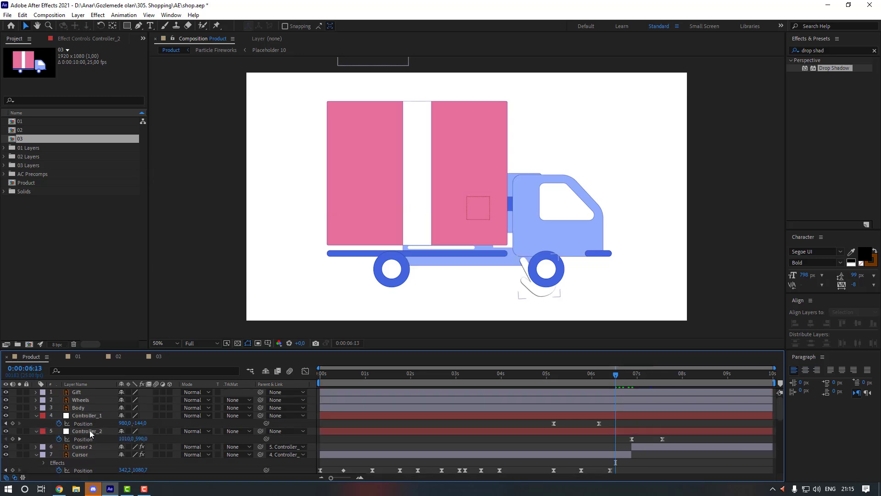
# Step: Hide the Gift, Wheels and Body layers and preview the card's exit from 0:00:06:04
pyautogui.moveTo(6, 393); pyautogui.dragTo(7, 408)
pyautogui.moveTo(615, 376); pyautogui.dragTo(598, 377)
pyautogui.press('space')
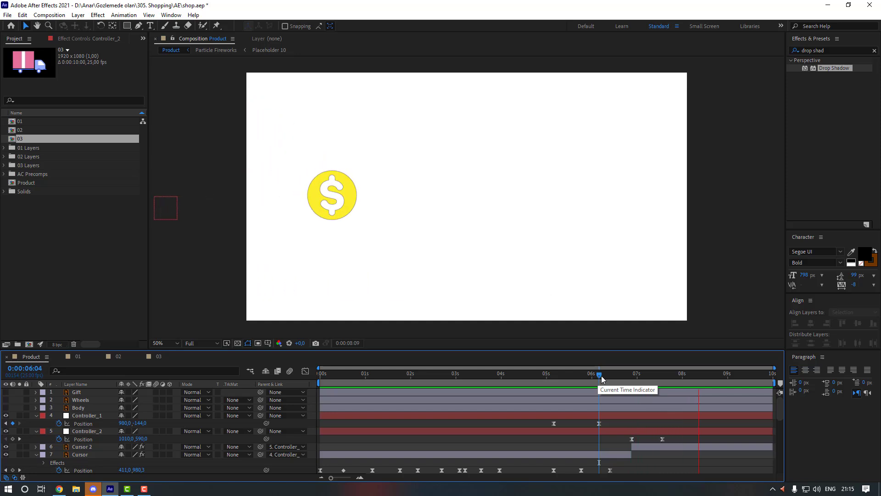
# Step: Move Controller_2's second Position keyframe to 0:00:07:19 and scrub through the card's exit
pyautogui.moveTo(662, 438); pyautogui.dragTo(671, 439)
pyautogui.click(662, 439)
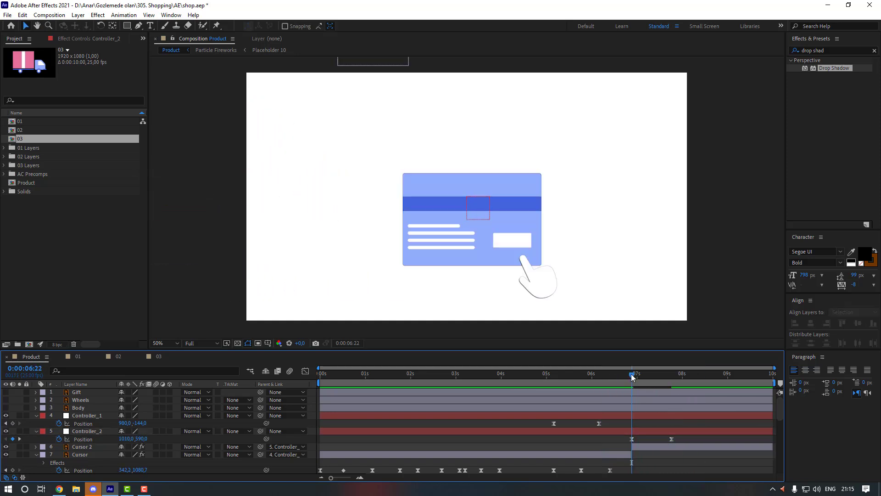
pyautogui.moveTo(632, 374); pyautogui.dragTo(671, 377)
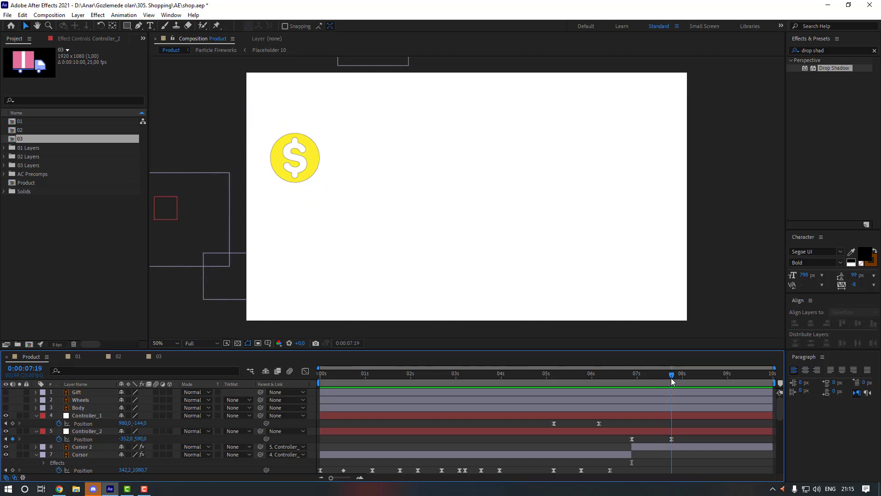
# Step: Shift both Controller_2 Position keyframes slightly later and scrub through the exit motion to 0:00:08:01
pyautogui.scroll(-1, 655, 416)
pyautogui.moveTo(624, 412); pyautogui.dragTo(676, 417)
pyautogui.click(657, 411)
pyautogui.moveTo(633, 375); pyautogui.dragTo(685, 380)
pyautogui.scroll(3, 91, 452)
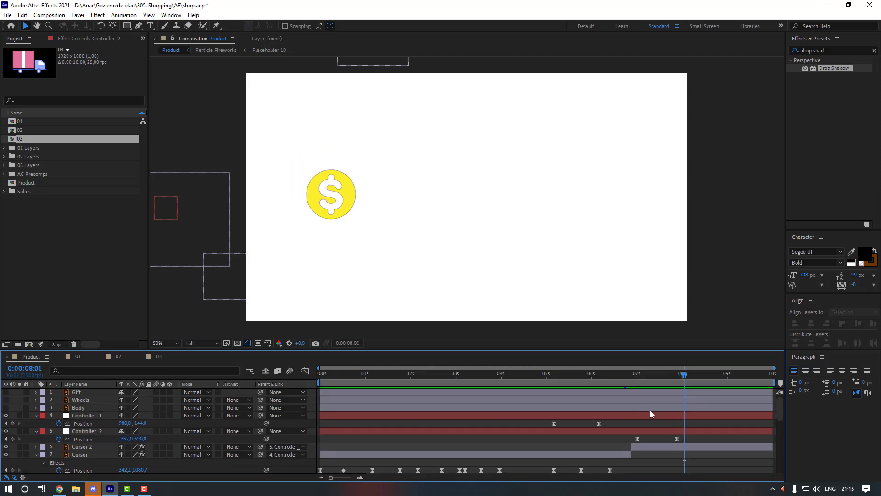
# Step: Show the Gift, Wheels and Body layers again and parent Gift and Wheels to Body
pyautogui.moveTo(5, 396); pyautogui.dragTo(5, 408)
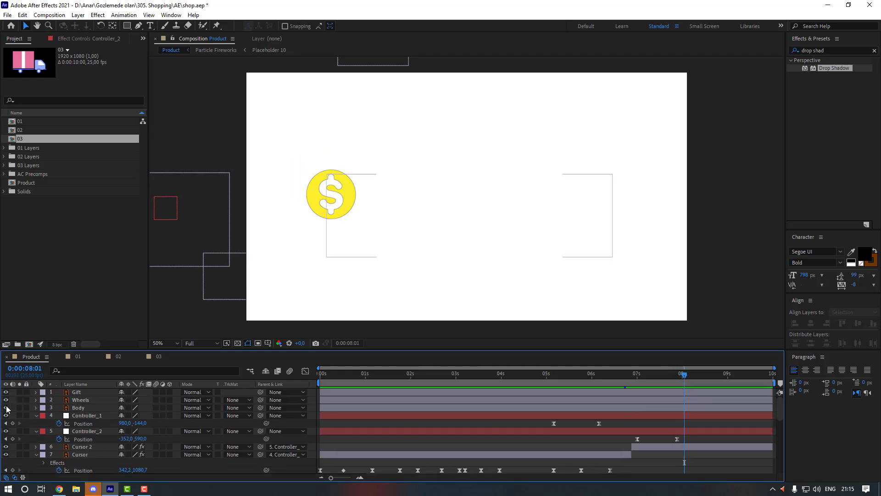
pyautogui.click(86, 399)
pyautogui.keyDown('ctrl'); pyautogui.click(87, 392); pyautogui.keyUp('ctrl')
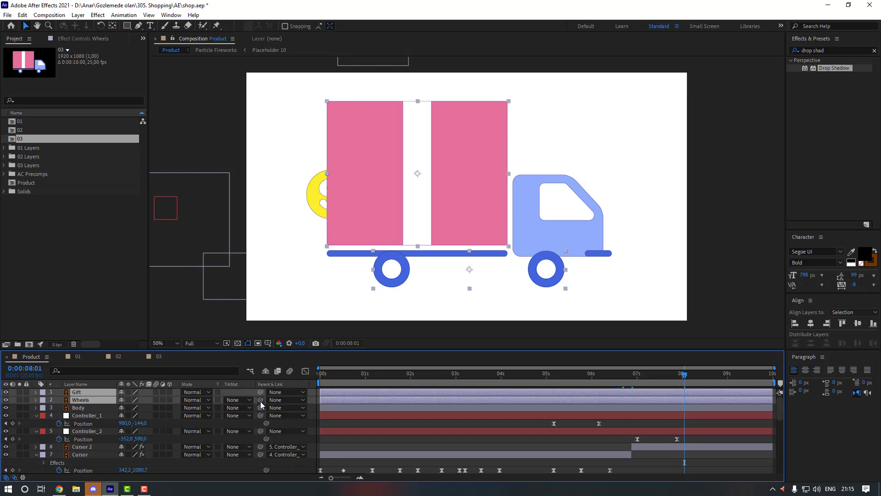
pyautogui.moveTo(260, 399); pyautogui.dragTo(113, 415)
# Step: Scale the Body layer to 64% and move the truck slightly lower in the frame
pyautogui.click(102, 407)
pyautogui.press('s')
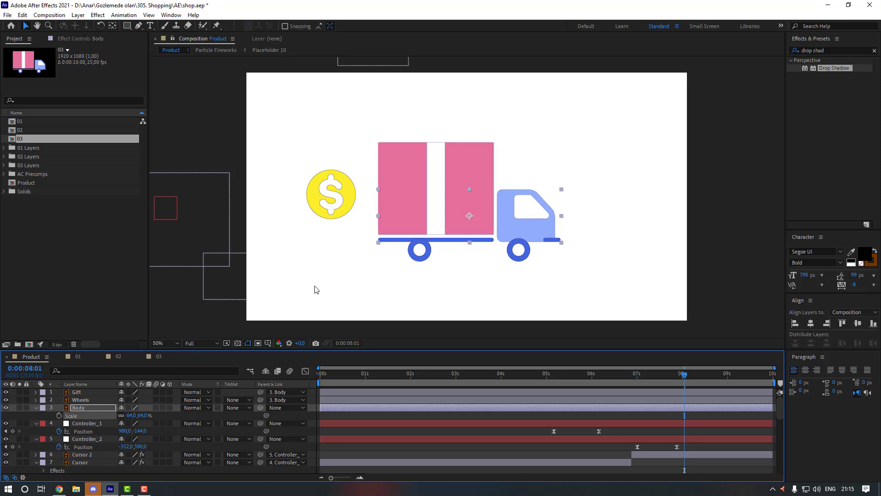
pyautogui.moveTo(428, 218); pyautogui.dragTo(425, 238)
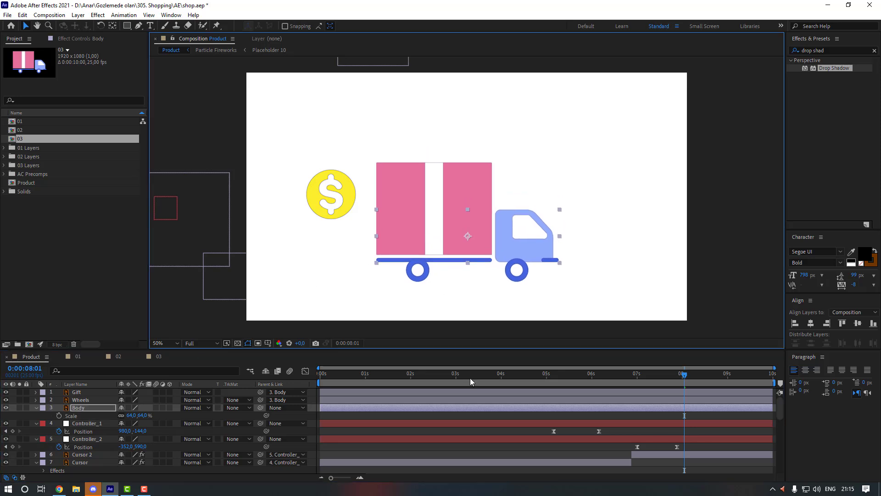
# Step: Remove the parent from the Wheels and Gift layers by setting both to None
pyautogui.click(287, 400)
pyautogui.click(288, 175)
pyautogui.click(281, 398)
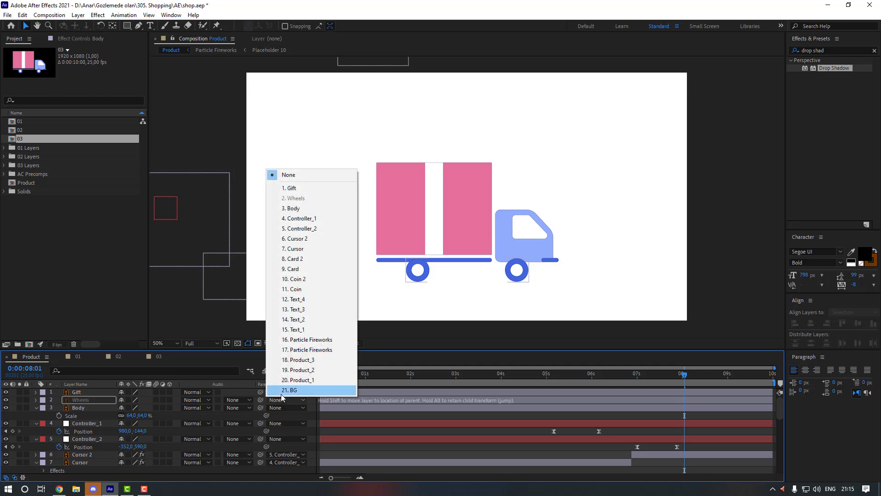
pyautogui.click(221, 387)
pyautogui.click(287, 392)
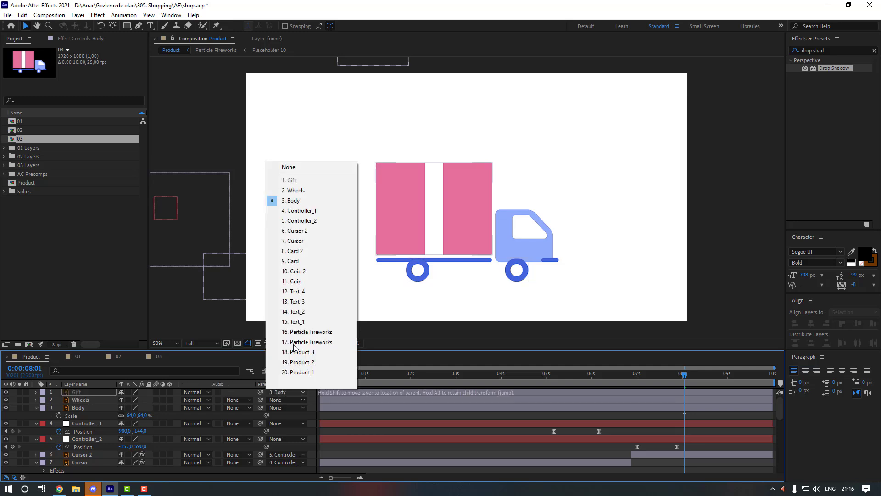
pyautogui.click(289, 167)
# Step: At 0:00:08:02, move Coin 2's end position behind the truck's gift box, at about 1103,4, 102,0
pyautogui.scroll(-3, 654, 431)
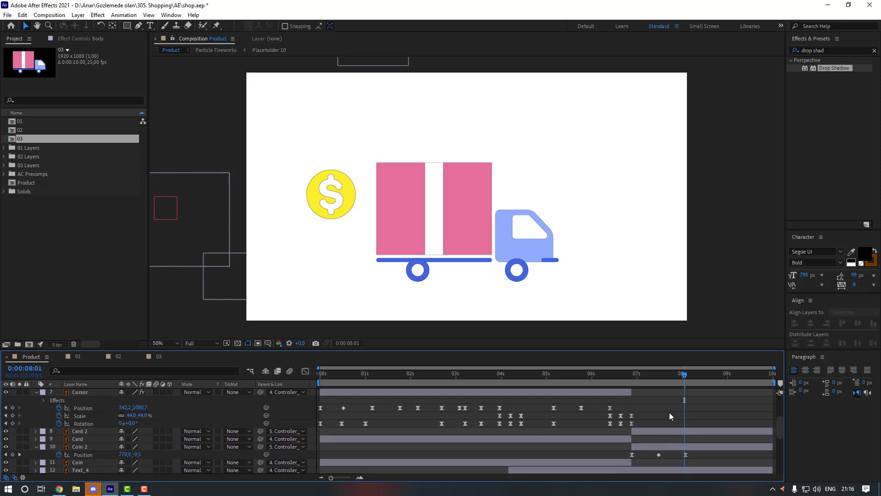
pyautogui.click(686, 377)
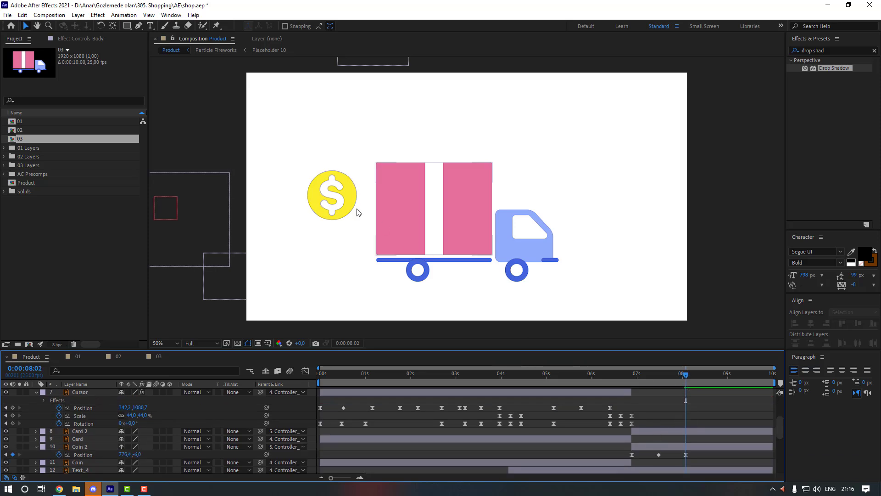
pyautogui.click(336, 208)
pyautogui.moveTo(336, 207); pyautogui.dragTo(412, 230)
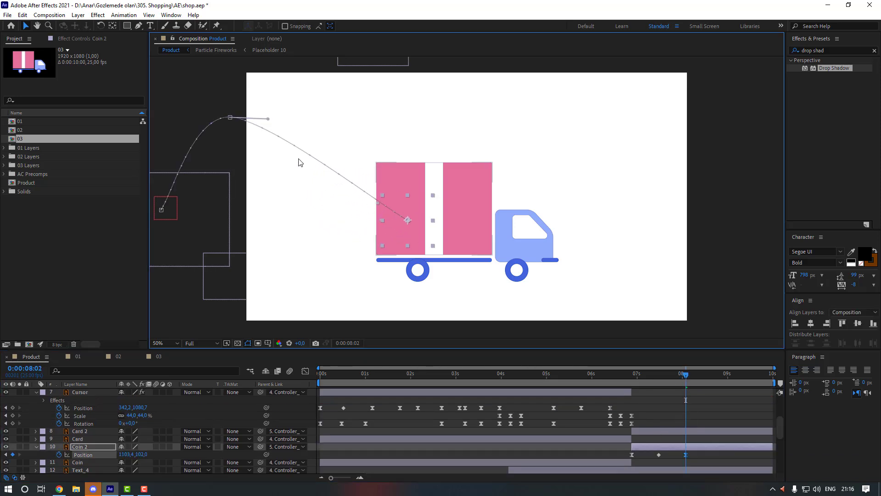
# Step: At 0:00:07:12, reposition Coin 2's arc peak to about 519,4, -414,0 and lengthen its path handles for a smoother curve
pyautogui.click(659, 374)
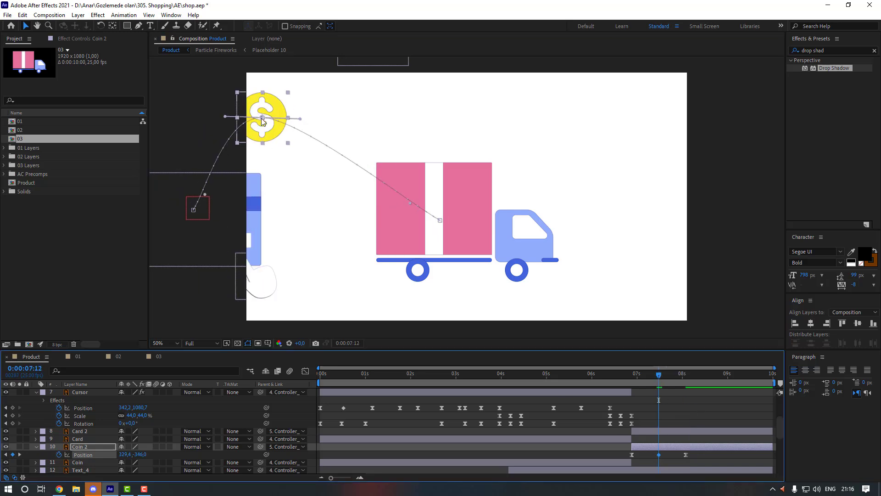
pyautogui.moveTo(263, 120); pyautogui.dragTo(341, 95)
pyautogui.moveTo(270, 98); pyautogui.dragTo(251, 95)
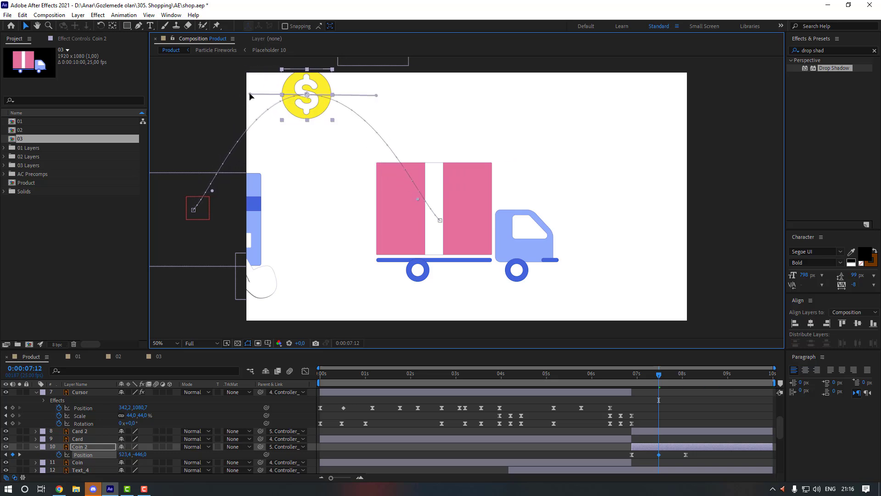
pyautogui.click(319, 161)
pyautogui.moveTo(303, 99); pyautogui.dragTo(308, 108)
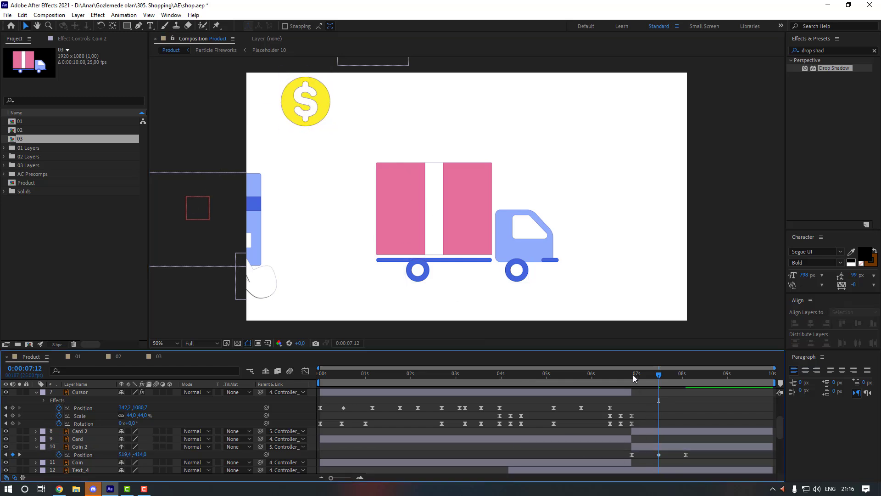
pyautogui.moveTo(633, 374); pyautogui.dragTo(618, 377)
# Step: Parent Gift, Wheels and Body to Controller_2 at 0:00:08:02 and preview the truck's entrance from 0:00:07:00
pyautogui.click(685, 377)
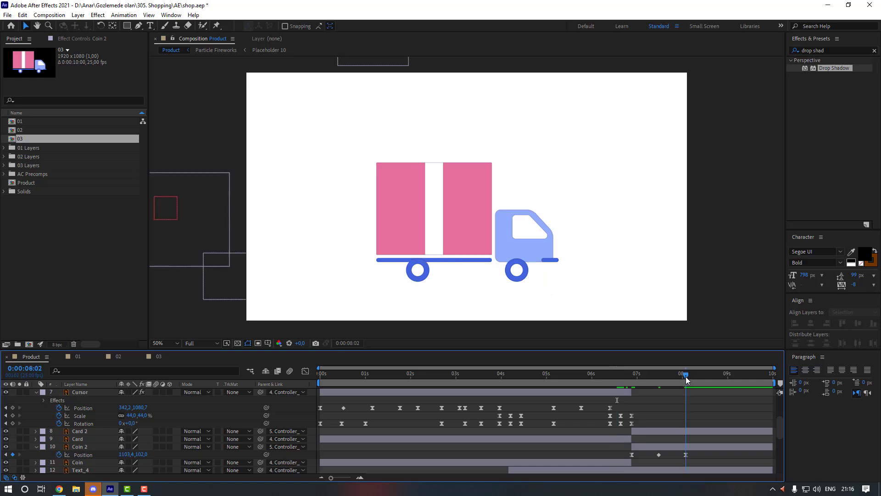
pyautogui.scroll(3, 84, 404)
pyautogui.click(83, 406)
pyautogui.keyDown('shift'); pyautogui.click(86, 398); pyautogui.keyUp('shift')
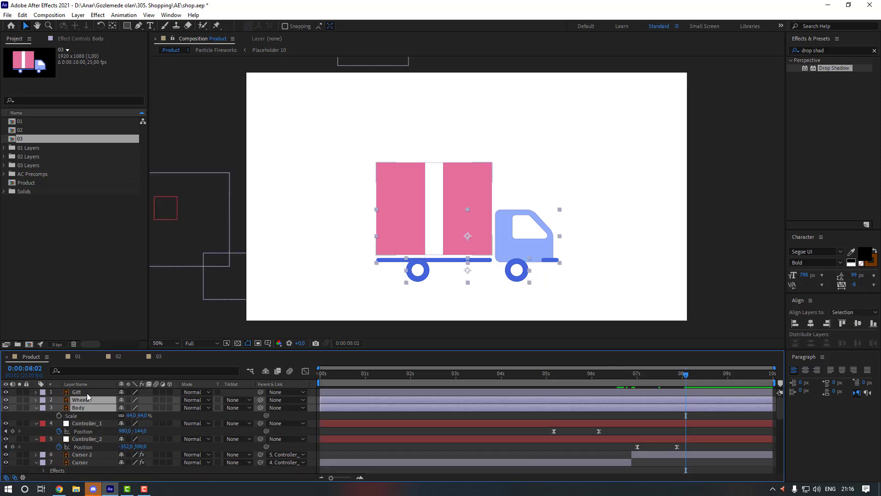
pyautogui.keyDown('shift'); pyautogui.click(88, 393); pyautogui.keyUp('shift')
pyautogui.moveTo(202, 408); pyautogui.dragTo(89, 439)
pyautogui.press('F2')
pyautogui.click(591, 381)
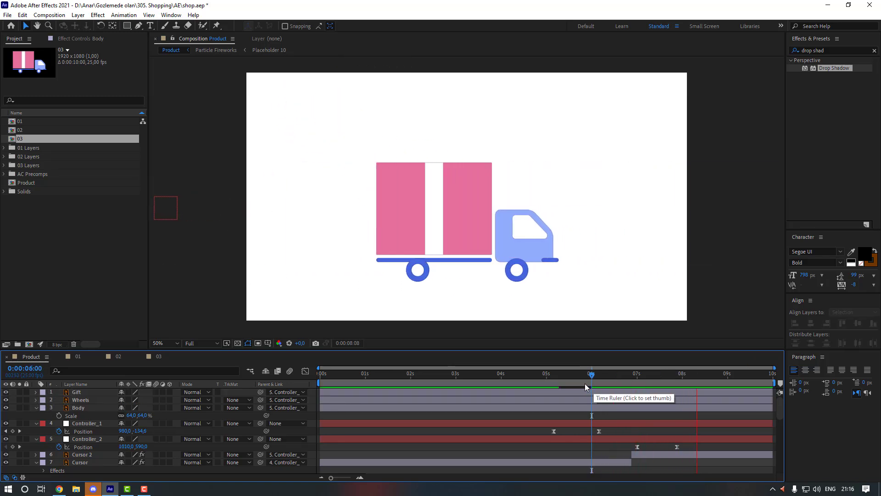
pyautogui.click(712, 374)
pyautogui.click(635, 373)
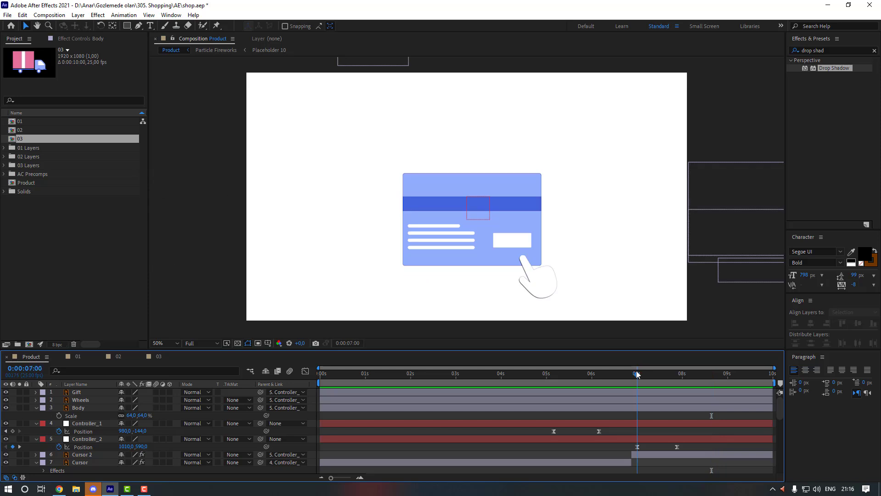
pyautogui.press('space')
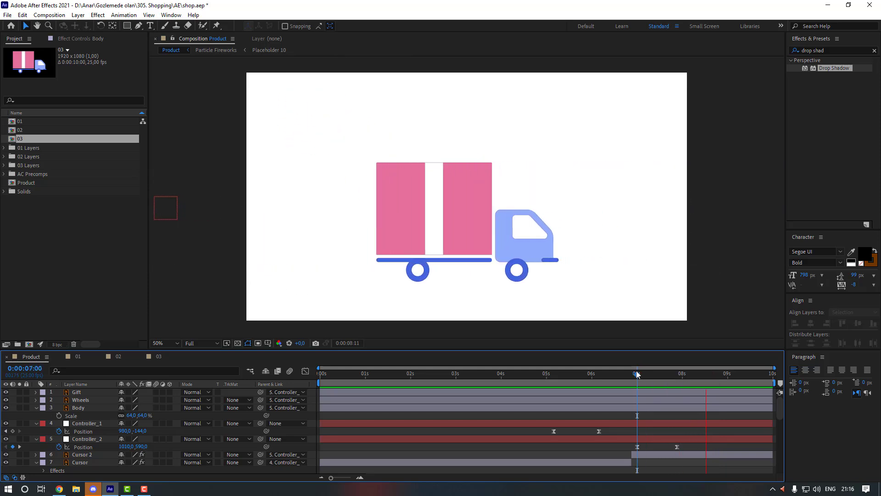
# Step: Move Coin 2's last Position keyframe to 0:00:07:22
pyautogui.scroll(-3, 597, 436)
pyautogui.click(685, 454)
pyautogui.moveTo(685, 456); pyautogui.dragTo(677, 456)
pyautogui.click(691, 458)
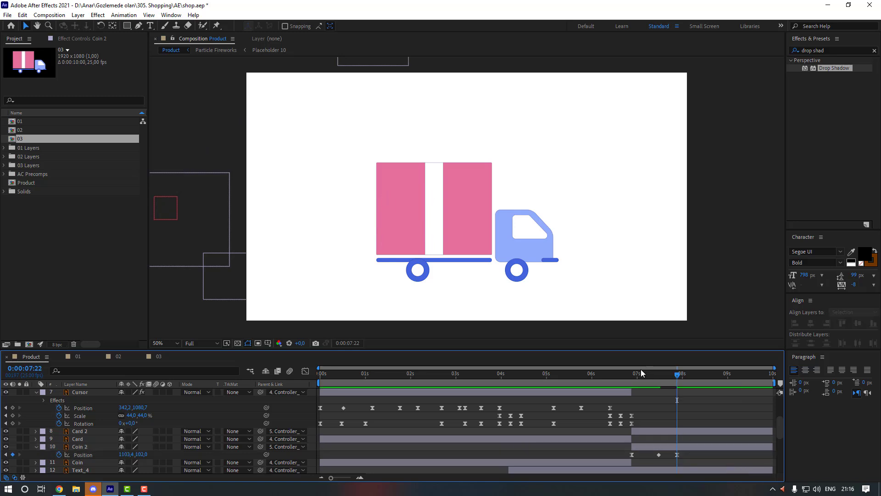
# Step: Move Coin 2's middle Position keyframe slightly earlier and preview the coin's flight from 0:00:06:11
pyautogui.click(642, 372)
pyautogui.click(658, 455)
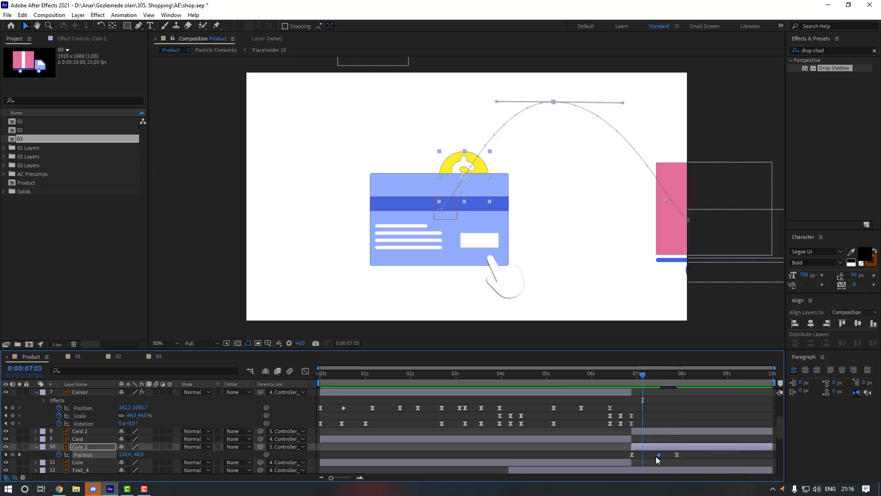
pyautogui.moveTo(658, 456); pyautogui.dragTo(654, 455)
pyautogui.click(648, 404)
pyautogui.moveTo(635, 378); pyautogui.dragTo(612, 379)
pyautogui.press('space')
pyautogui.press('space')
pyautogui.press('space')
pyautogui.press('space')
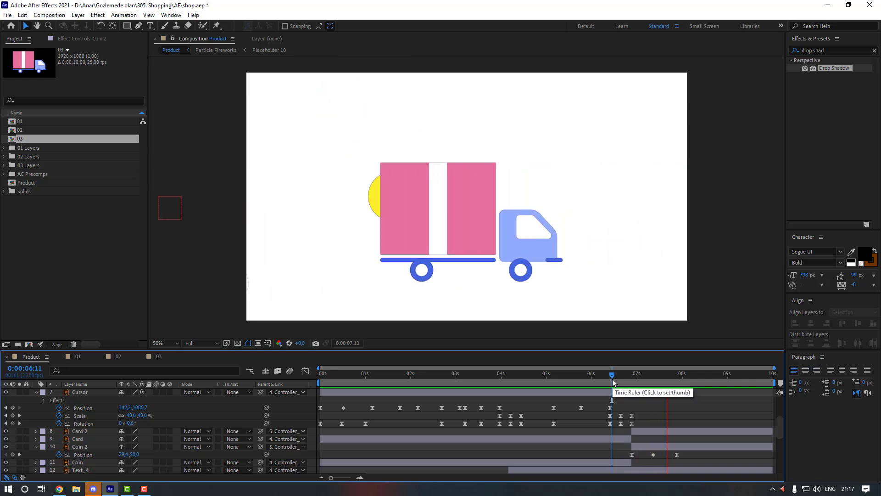
pyautogui.press('space')
# Step: Isolate the Body layer, move its anchor point down onto the chassis bar behind the cab, and end the isolation
pyautogui.scroll(3, 648, 404)
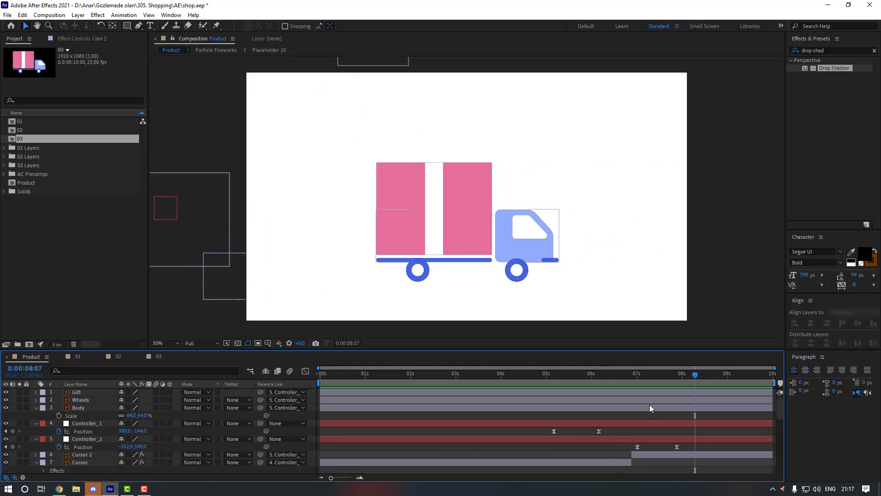
pyautogui.click(650, 404)
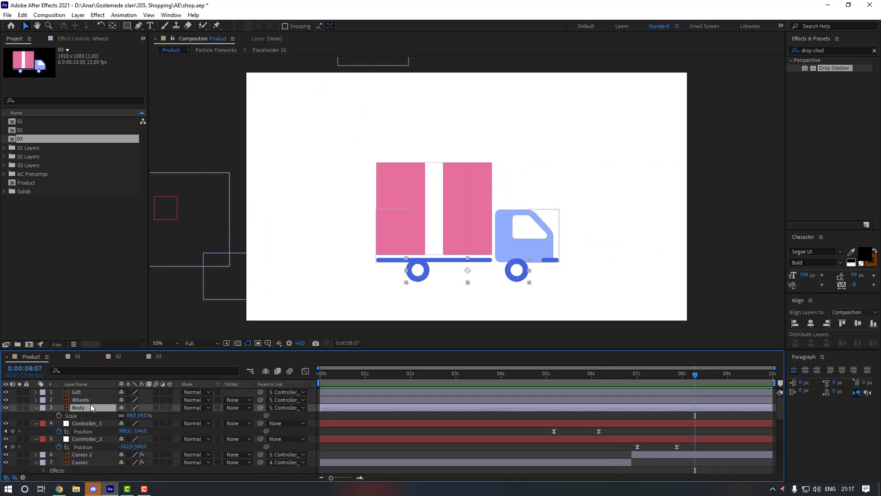
pyautogui.click(20, 407)
pyautogui.scroll(2, 455, 262)
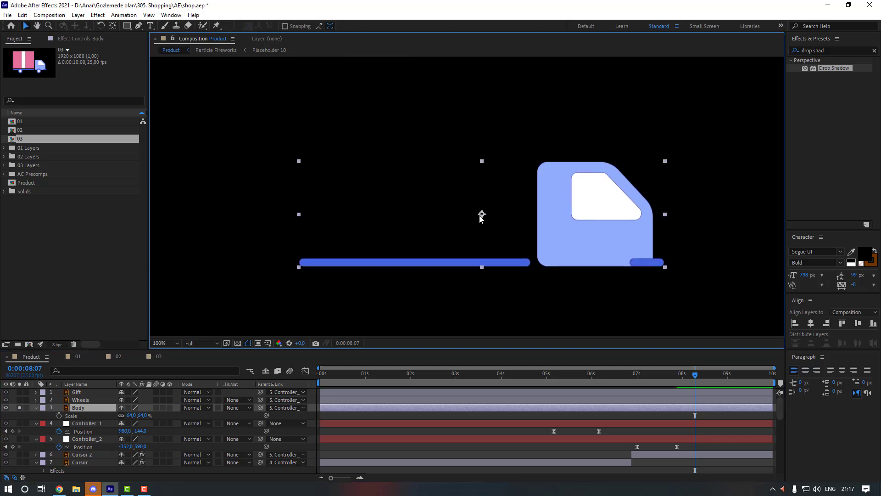
pyautogui.click(112, 26)
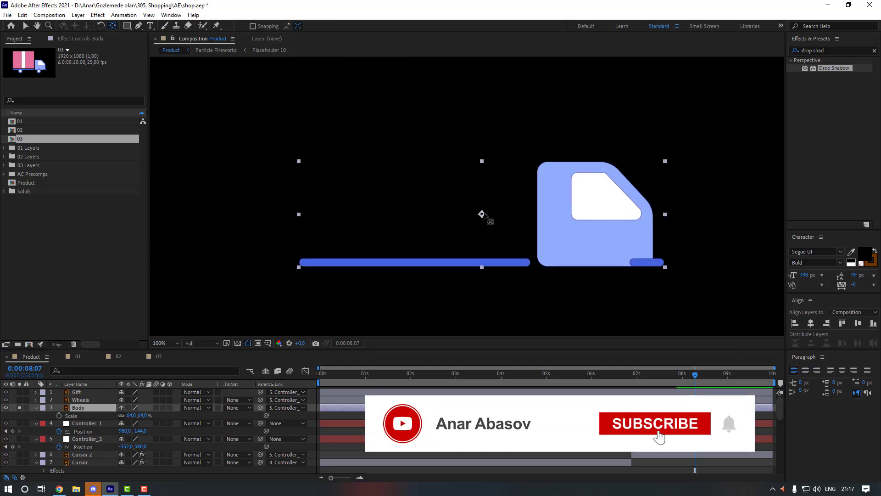
pyautogui.moveTo(481, 213); pyautogui.dragTo(436, 260)
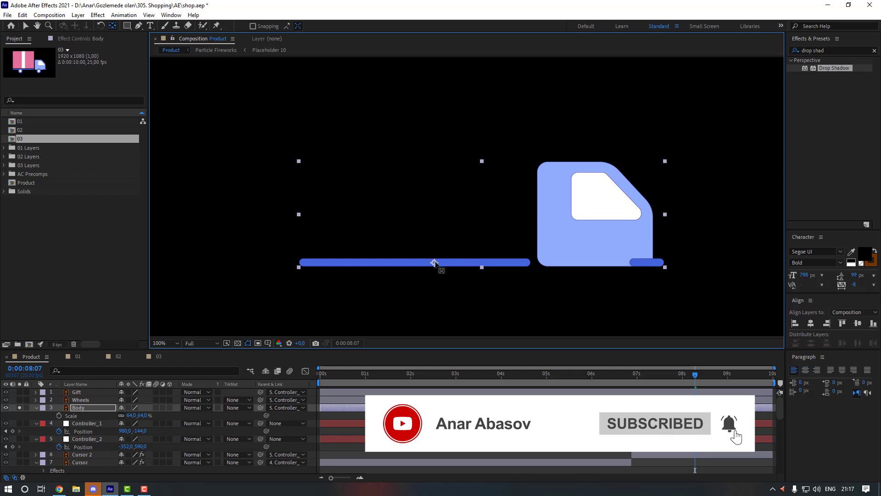
pyautogui.click(19, 407)
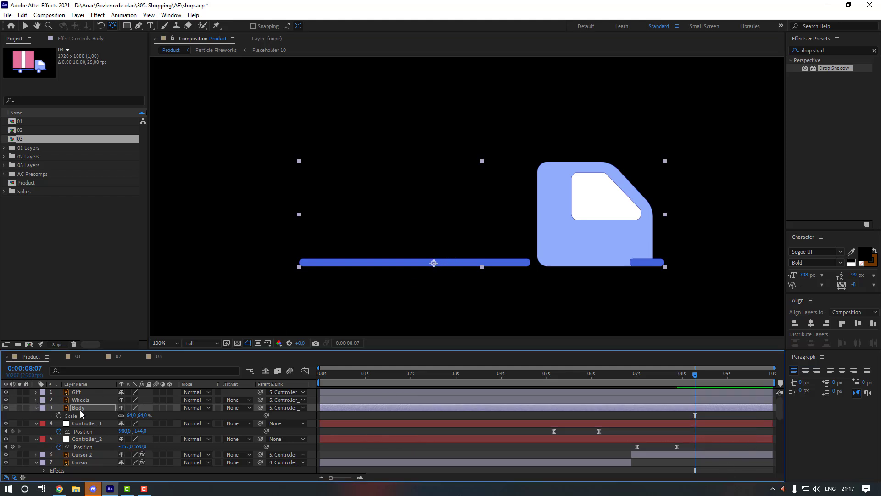
# Step: Keyframe Body's Position at 0:00:07:00 and add a second keyframe a few pixels lower at 0:00:07:10
pyautogui.click(658, 374)
pyautogui.click(638, 377)
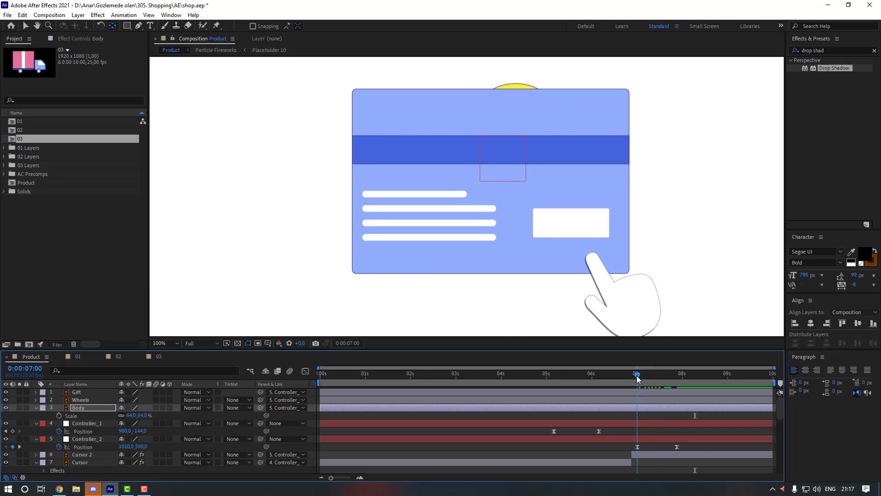
pyautogui.press('p')
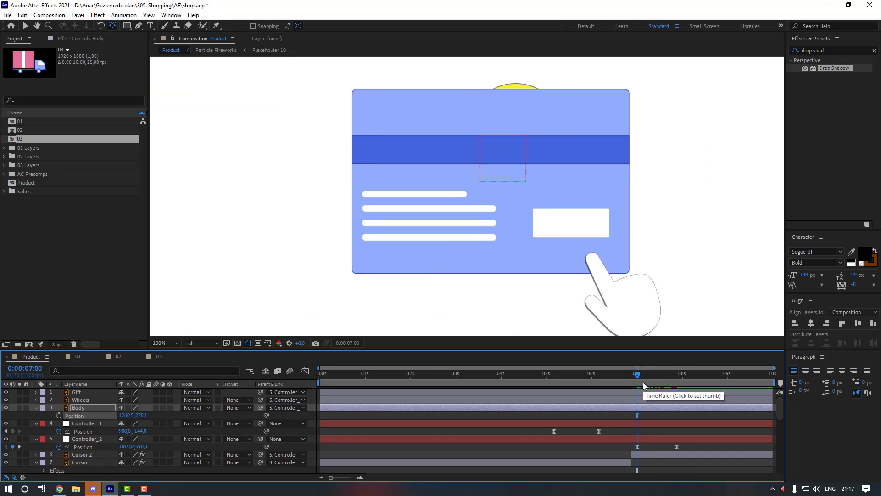
pyautogui.click(58, 415)
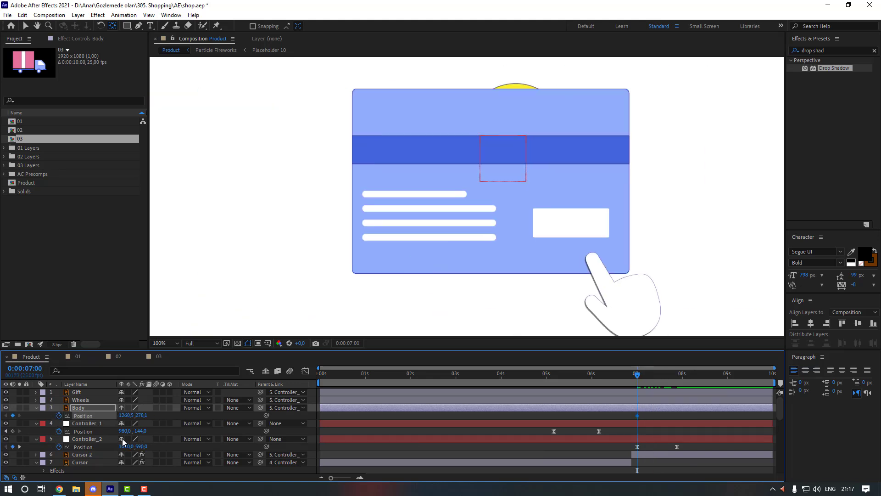
pyautogui.hotkey('shift', 'pagedown')
pyautogui.press('Down')
pyautogui.press('Down')
pyautogui.press('Down')
pyautogui.press('Down')
pyautogui.press('Down')
pyautogui.press('Down')
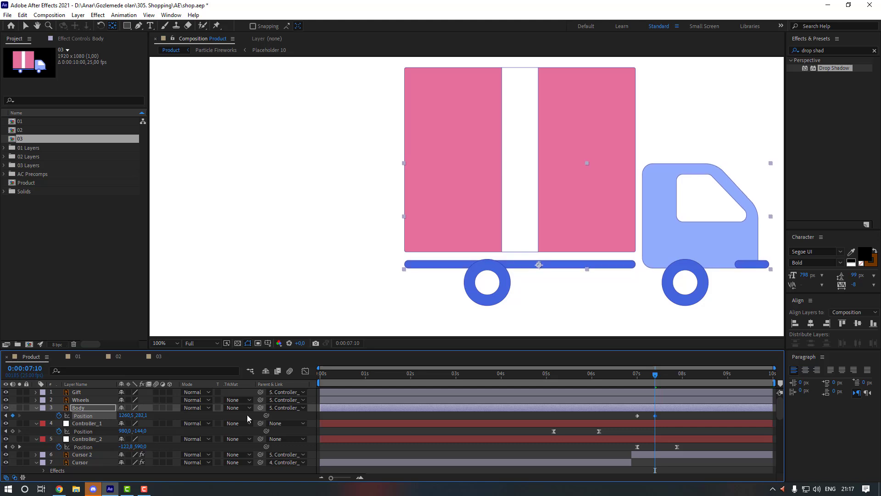
# Step: Parent the Gift layer to Body at 0:00:07:00 and check the truck at Body's next Position keyframe
pyautogui.click(637, 372)
pyautogui.moveTo(261, 392); pyautogui.dragTo(86, 406)
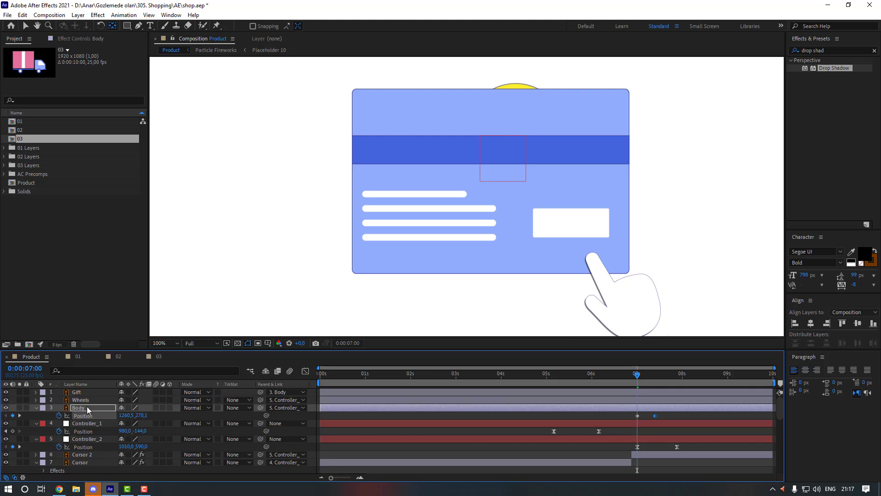
pyautogui.press('k')
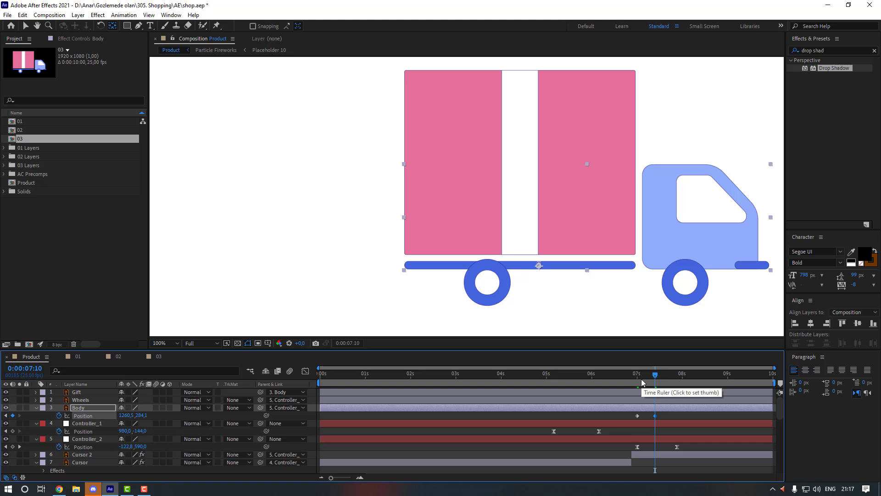
# Step: Copy Body's first Position keyframe to 0:00:07:20 and apply Easy Ease to all three Body Position keyframes
pyautogui.hotkey('shift', 'pagedown')
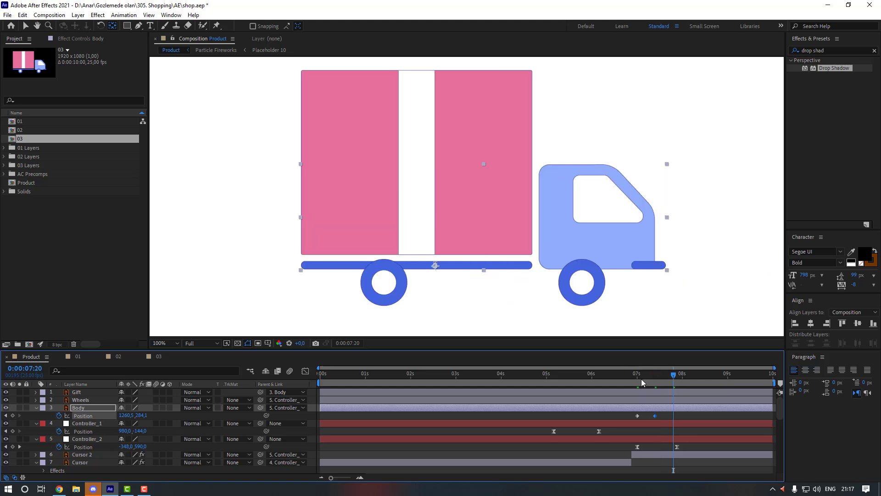
pyautogui.click(637, 415)
pyautogui.hotkey('ctrl', 'v')
pyautogui.moveTo(682, 413); pyautogui.dragTo(633, 417)
pyautogui.rightClick(672, 416)
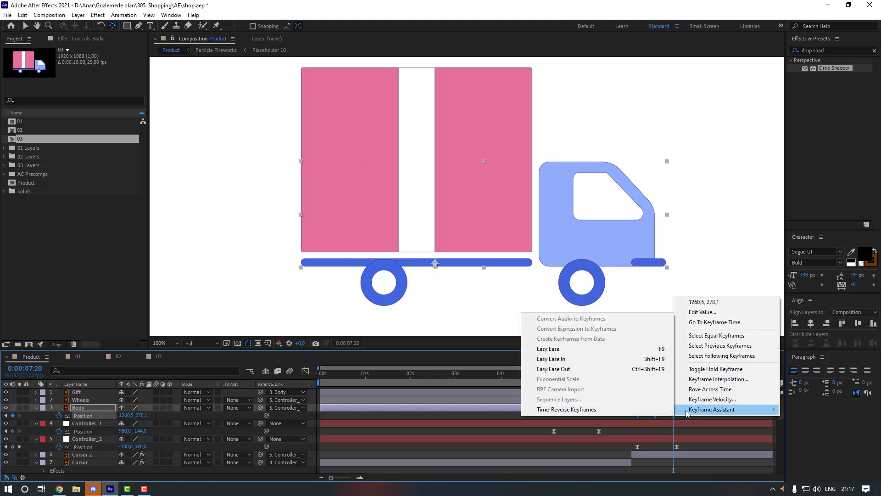
pyautogui.moveTo(711, 409)
pyautogui.click(612, 350)
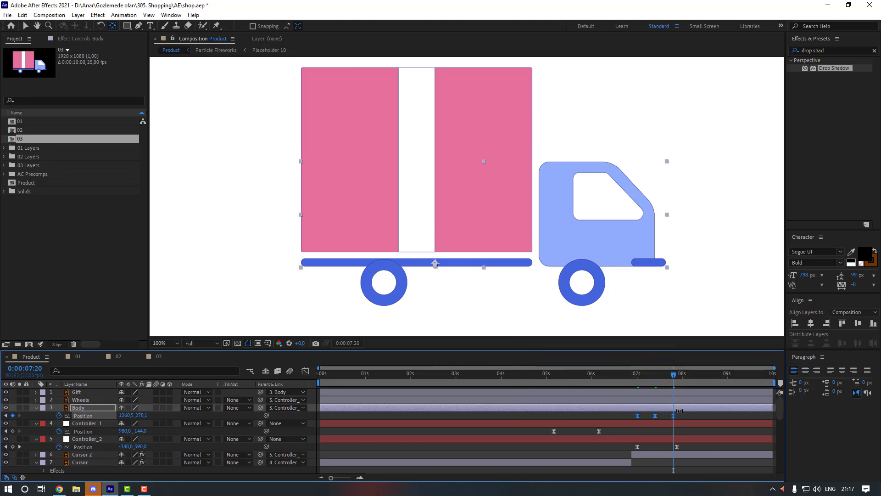
# Step: Play back the truck's arrival and bounce from 0:00:06:20
pyautogui.click(643, 374)
pyautogui.moveTo(634, 373); pyautogui.dragTo(628, 374)
pyautogui.press('space')
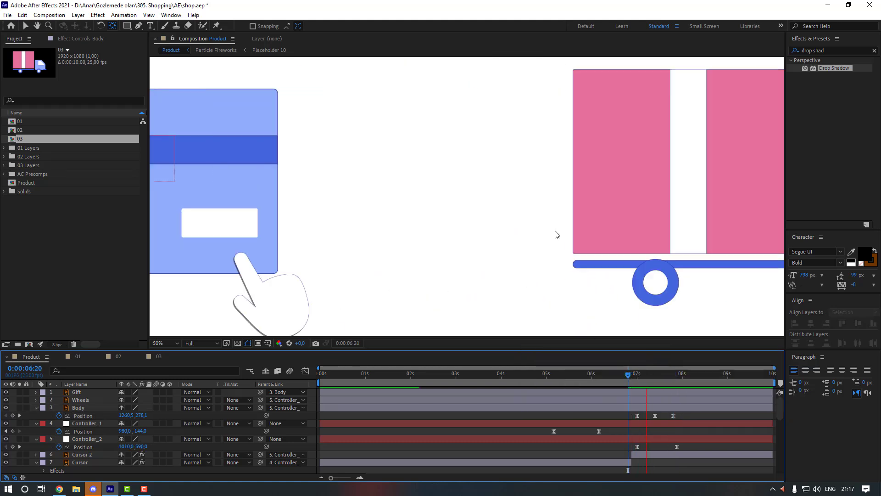
pyautogui.scroll(-1, 557, 232)
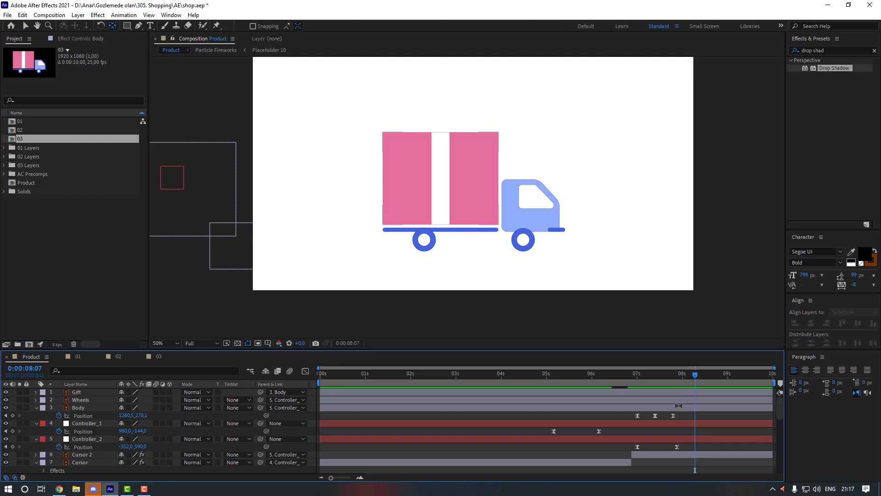
# Step: Repeat Body's three Position keyframes from 0:00:07:20 and 0:00:08:15 onward to the end of the timeline, and preview the bounce
pyautogui.moveTo(679, 415); pyautogui.dragTo(630, 420)
pyautogui.click(673, 375)
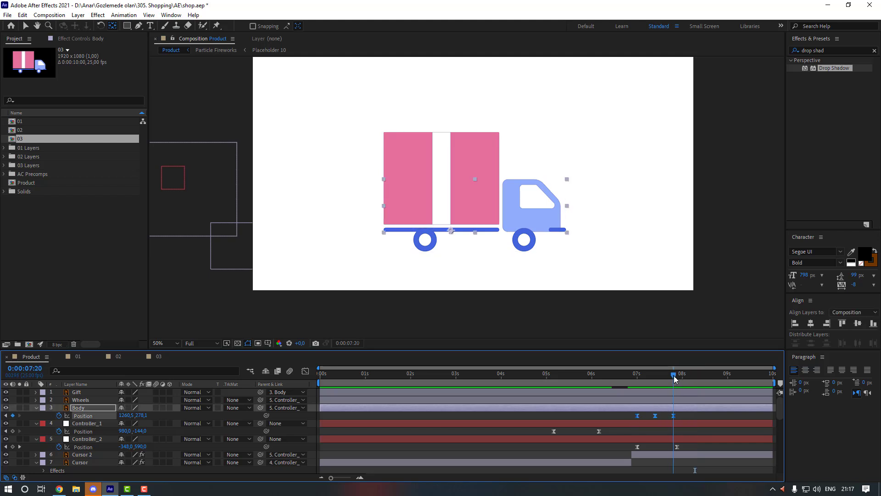
pyautogui.hotkey('ctrl', 'v')
pyautogui.click(710, 375)
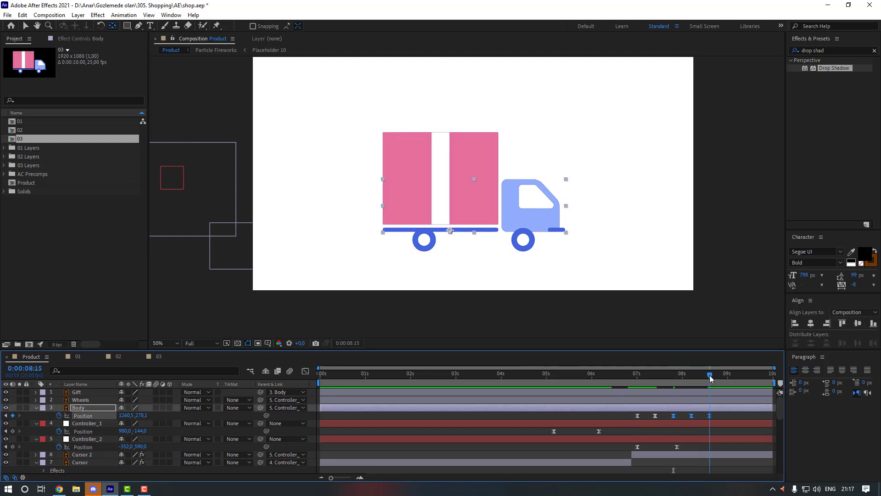
pyautogui.moveTo(744, 374); pyautogui.dragTo(629, 374)
pyautogui.press('space')
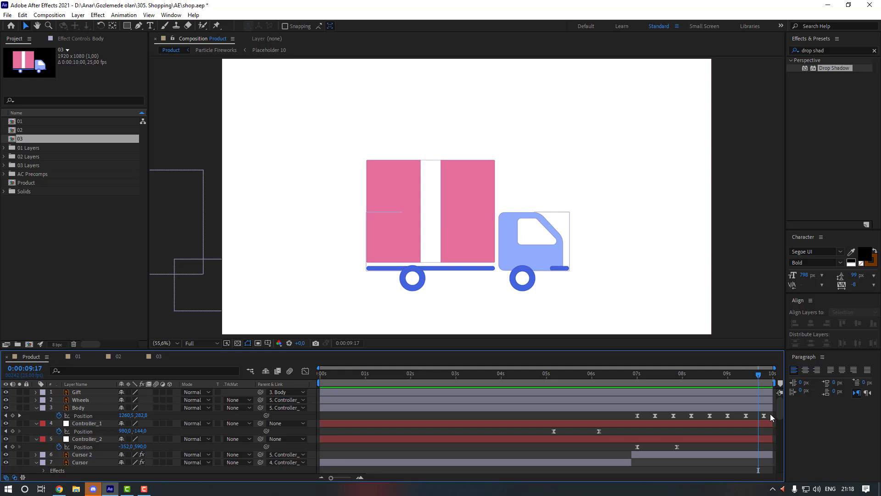
# Step: Compress the spacing of all Body Position keyframes proportionally so the bounce runs faster
pyautogui.hotkey('ctrl', 'z')
pyautogui.hotkey('ctrl', 'shift', 'z')
pyautogui.moveTo(773, 414); pyautogui.dragTo(629, 421)
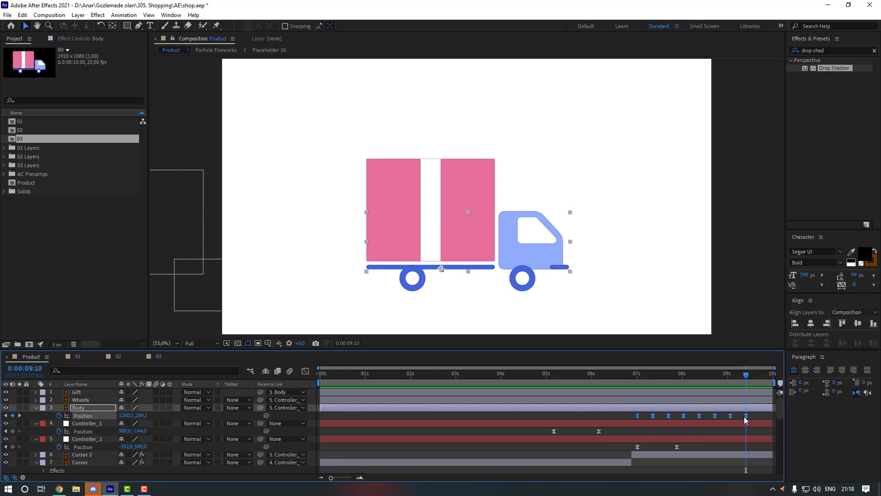
pyautogui.moveTo(744, 417); pyautogui.dragTo(707, 414)
pyautogui.click(741, 417)
# Step: Extend Body's faster bounce to the end of the timeline with copied Position keyframes, the last set at 0:00:09:19, and preview from 0:00:06:18
pyautogui.click(735, 374)
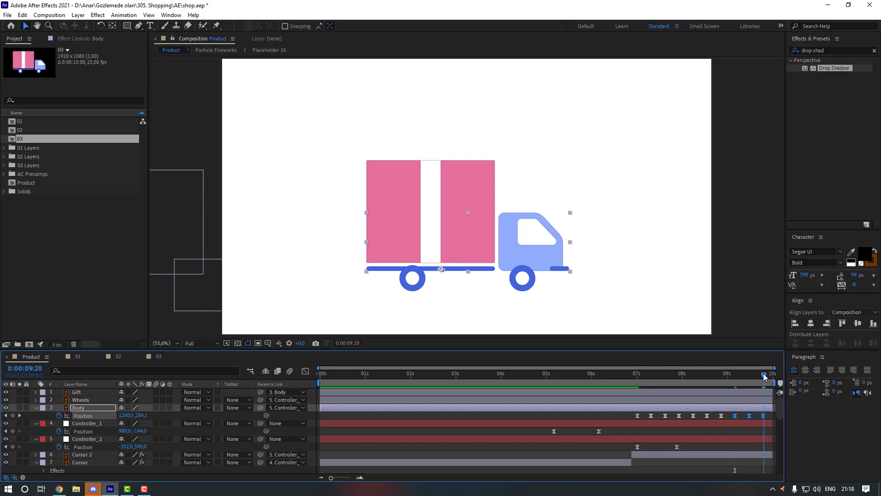
pyautogui.click(767, 415)
pyautogui.moveTo(762, 415); pyautogui.dragTo(761, 415)
pyautogui.click(766, 415)
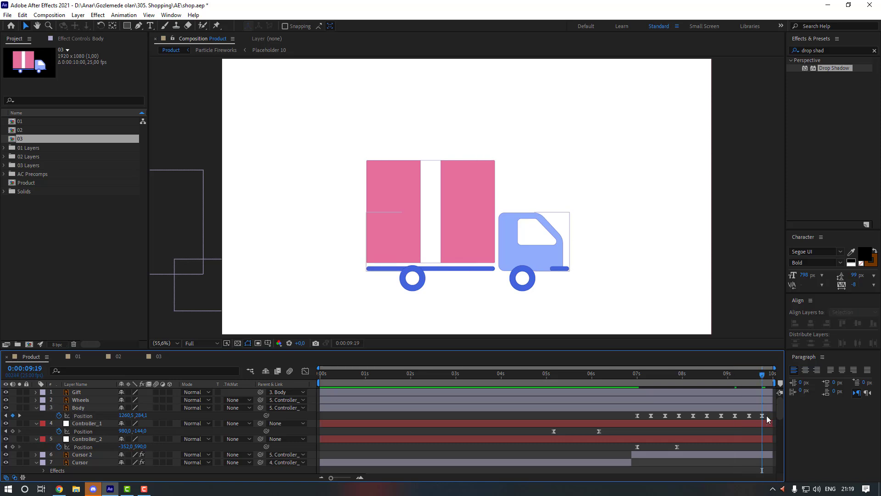
pyautogui.click(763, 415)
pyautogui.moveTo(626, 375); pyautogui.dragTo(624, 375)
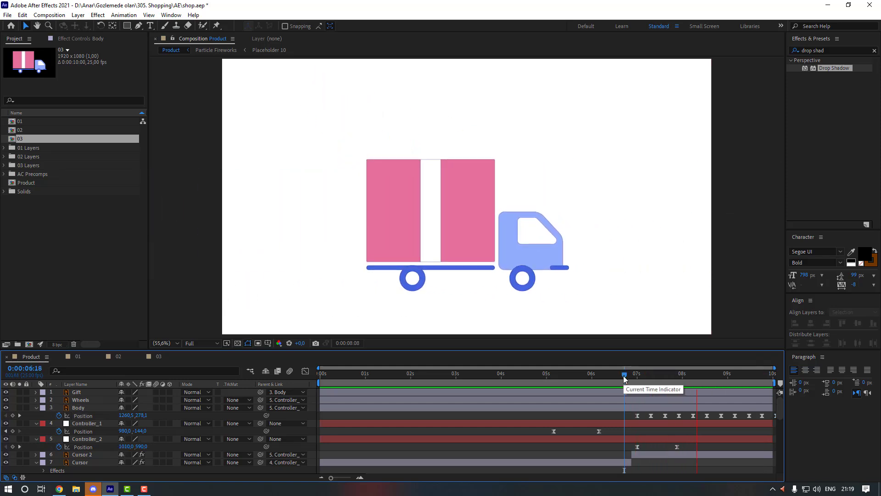
# Step: Duplicate both Particle Fireworks layers, place the copies directly below Cursor, and shift them to start just after six seconds
pyautogui.moveTo(624, 376)
pyautogui.mouseDown()
pyautogui.moveTo(556, 377)
pyautogui.moveTo(614, 380)
pyautogui.mouseUp()
pyautogui.scroll(-5, 532, 406)
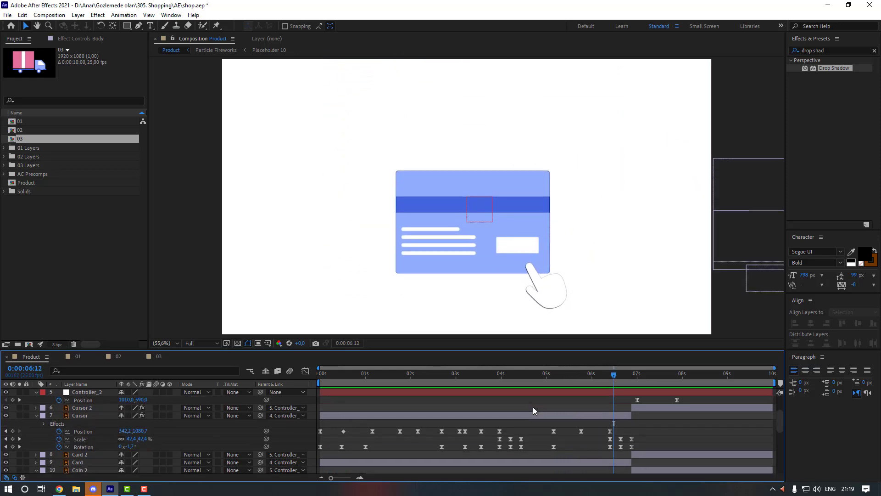
pyautogui.scroll(-2, 533, 406)
pyautogui.click(533, 430)
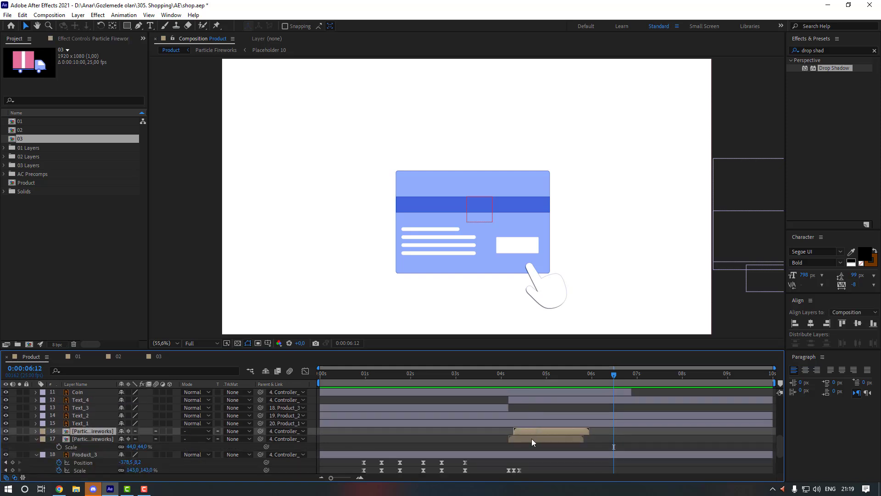
pyautogui.keyDown('shift'); pyautogui.click(531, 439); pyautogui.keyUp('shift')
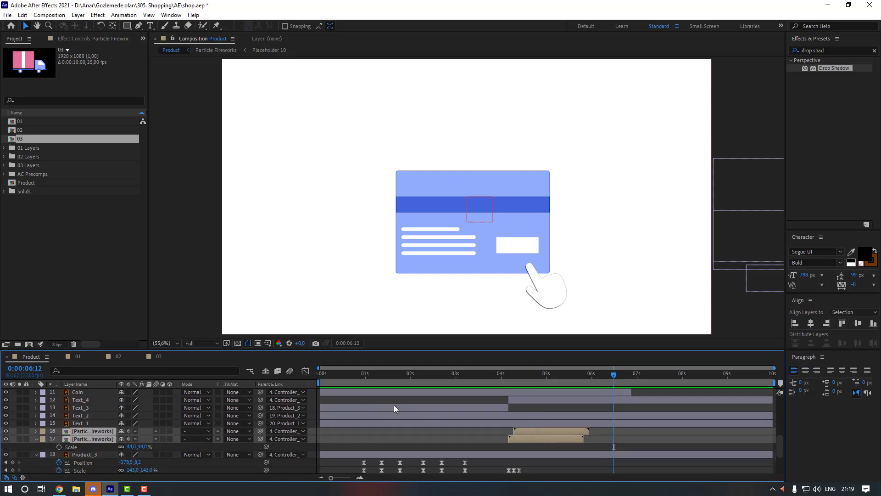
pyautogui.hotkey('ctrl', 'd')
pyautogui.moveTo(92, 447)
pyautogui.mouseDown()
pyautogui.moveTo(97, 390)
pyautogui.moveTo(92, 469)
pyautogui.moveTo(99, 416)
pyautogui.moveTo(97, 447)
pyautogui.mouseUp()
pyautogui.scroll(-1, 483, 430)
pyautogui.moveTo(544, 437); pyautogui.dragTo(628, 442)
# Step: Set the parent of both fireworks copies to None and move them onto the card in the composition
pyautogui.click(285, 443)
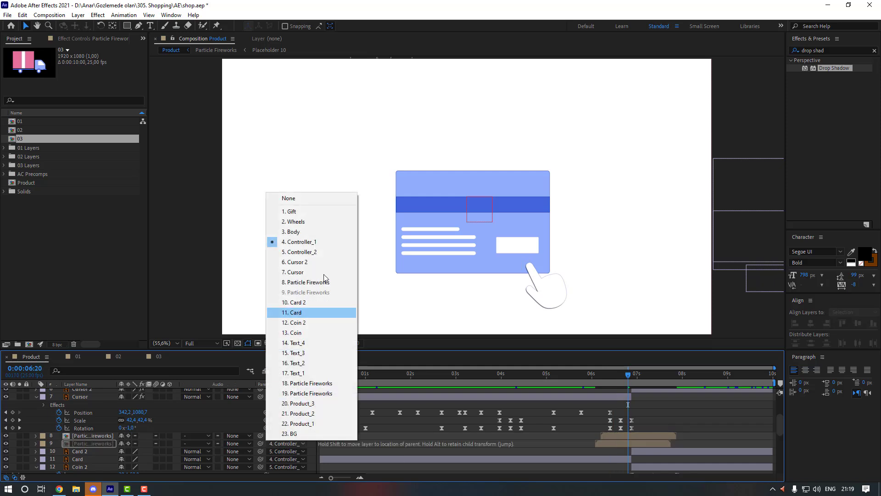
pyautogui.click(316, 199)
pyautogui.press(',')
pyautogui.press(',')
pyautogui.press(',')
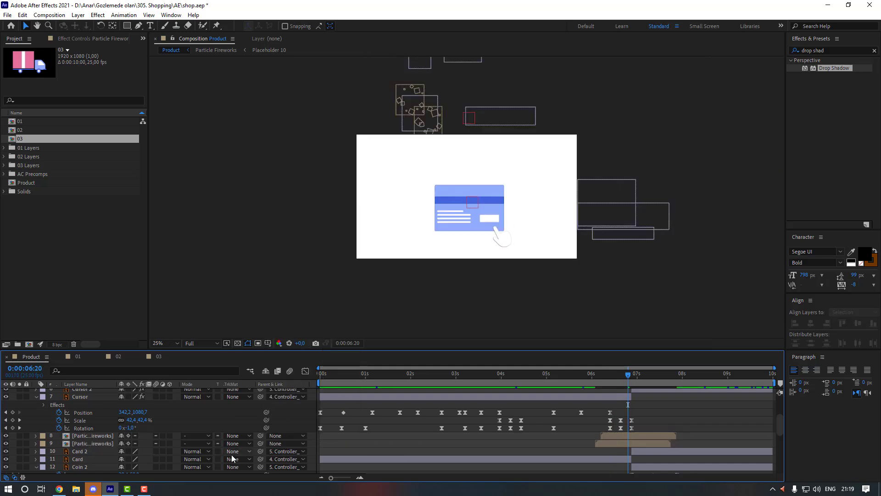
pyautogui.click(106, 436)
pyautogui.keyDown('shift'); pyautogui.click(104, 444); pyautogui.keyUp('shift')
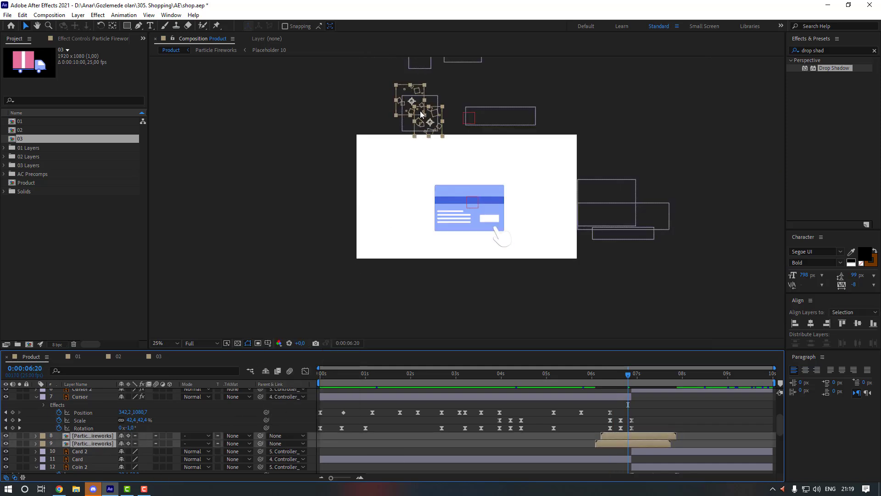
pyautogui.moveTo(422, 114); pyautogui.dragTo(471, 217)
pyautogui.press('.')
# Step: Set the Scale of both fireworks copies to 90%
pyautogui.click(170, 343)
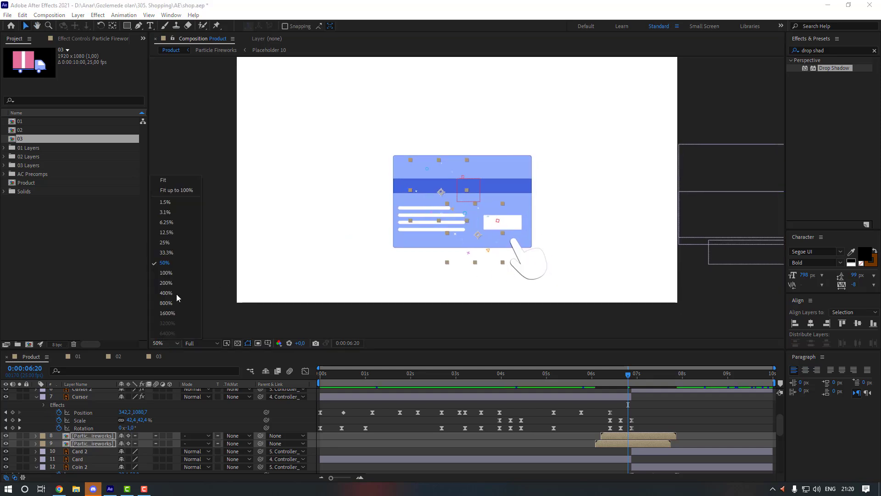
pyautogui.click(180, 191)
pyautogui.press('s')
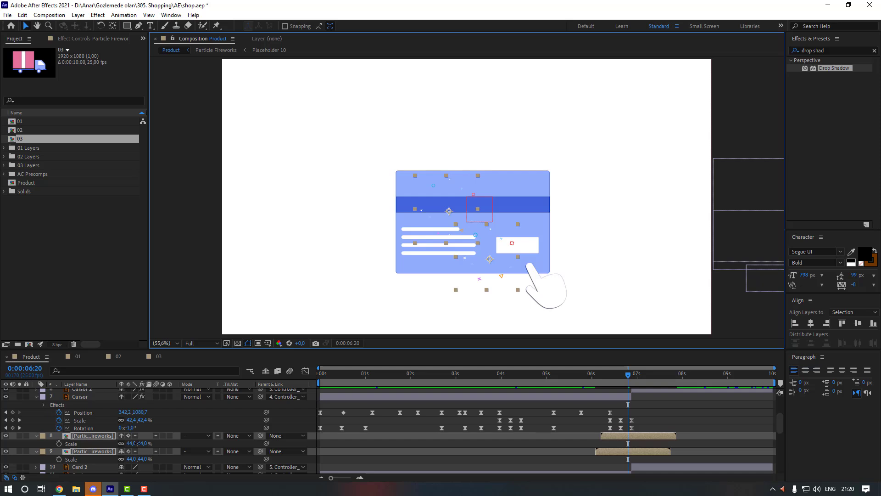
pyautogui.moveTo(137, 443); pyautogui.dragTo(157, 442)
pyautogui.click(132, 443)
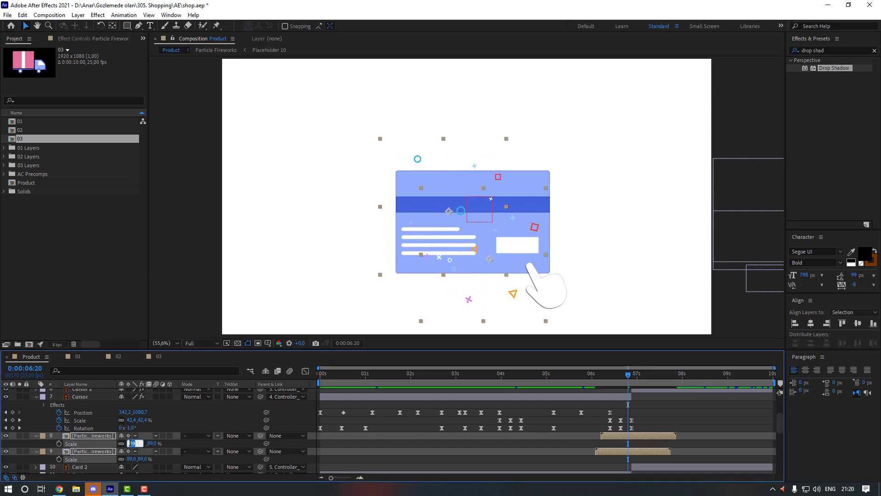
pyautogui.write('90')
pyautogui.press('Return')
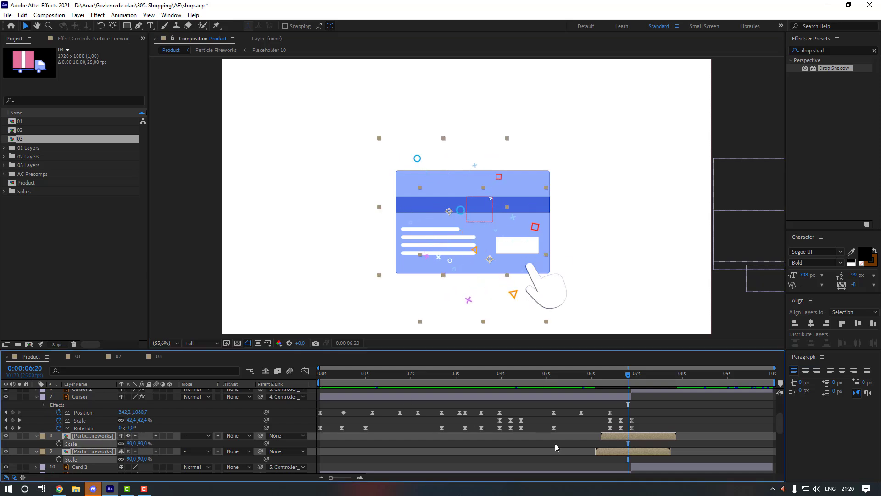
# Step: Spread the two fireworks copies apart, one toward the card's upper left and the other toward the hand
pyautogui.click(580, 441)
pyautogui.click(612, 448)
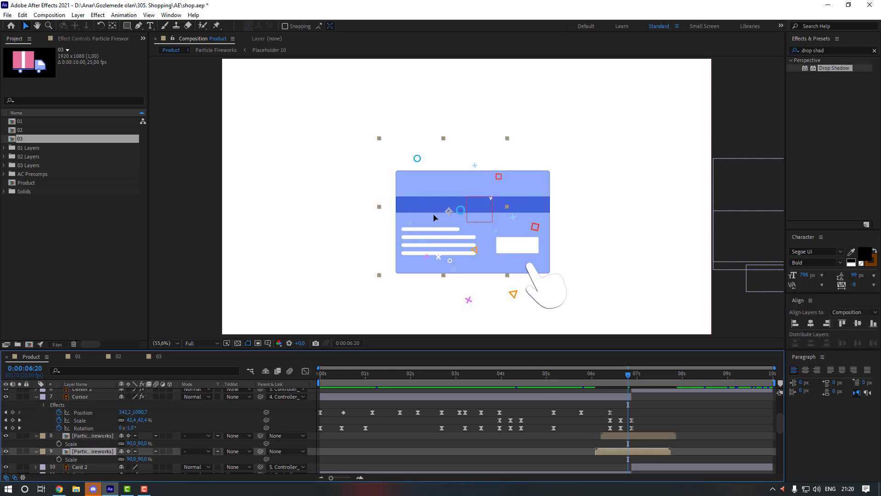
pyautogui.click(490, 280)
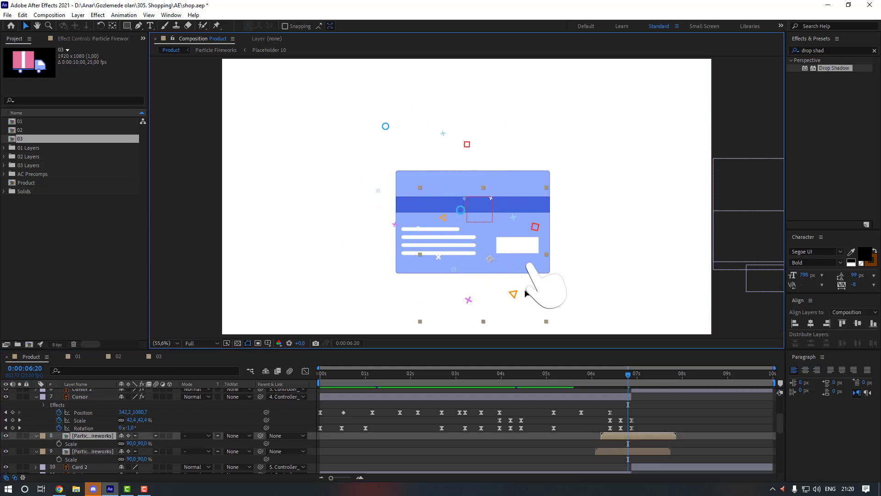
pyautogui.moveTo(525, 293)
pyautogui.mouseDown()
pyautogui.moveTo(535, 306)
pyautogui.moveTo(534, 290)
pyautogui.moveTo(478, 296)
pyautogui.moveTo(532, 293)
pyautogui.mouseUp()
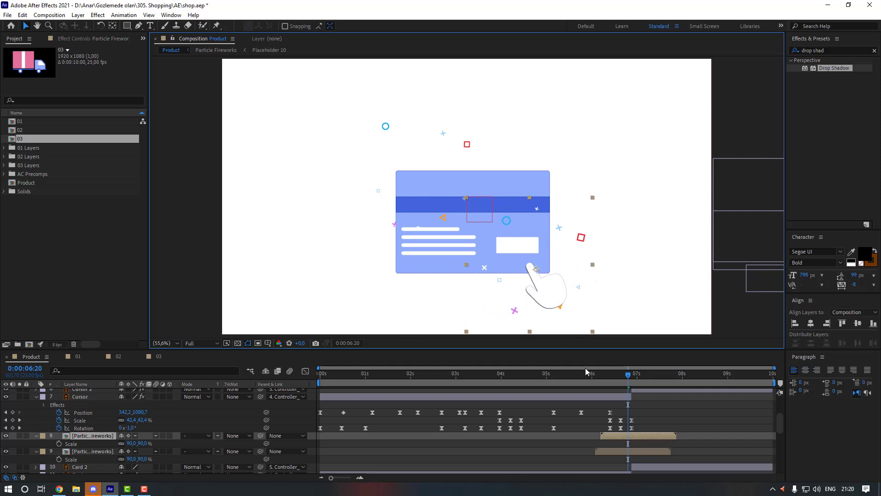
# Step: Preview the card tap and shift both fireworks copies later so their bursts begin around 0:00:06:16
pyautogui.click(628, 403)
pyautogui.moveTo(628, 375)
pyautogui.mouseDown()
pyautogui.moveTo(590, 375)
pyautogui.moveTo(622, 383)
pyautogui.mouseUp()
pyautogui.press('space')
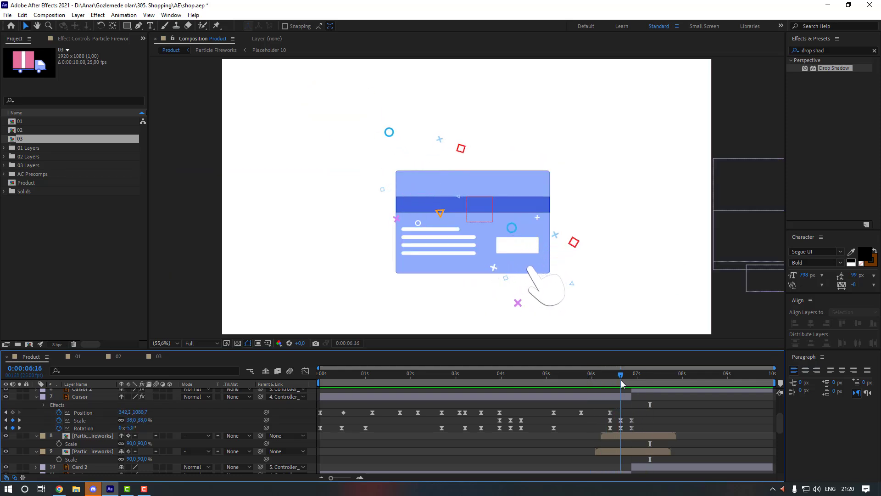
pyautogui.click(626, 435)
pyautogui.keyDown('shift'); pyautogui.click(611, 453); pyautogui.keyUp('shift')
pyautogui.moveTo(607, 453); pyautogui.dragTo(626, 453)
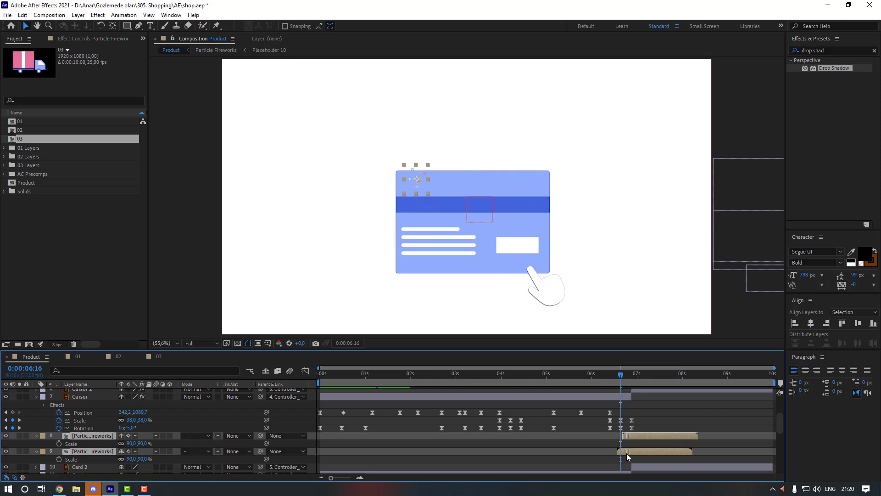
# Step: Parent both fireworks copies to Controller_2 and play back the animation
pyautogui.scroll(1, 257, 456)
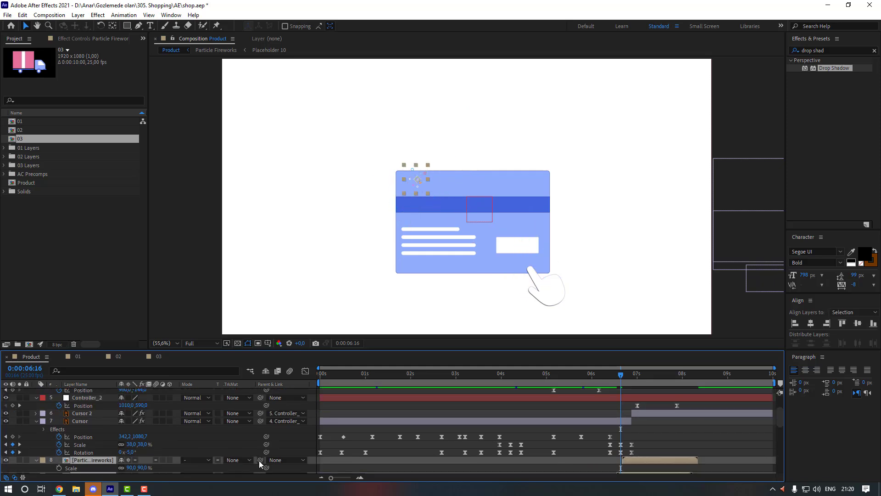
pyautogui.moveTo(260, 461); pyautogui.dragTo(96, 402)
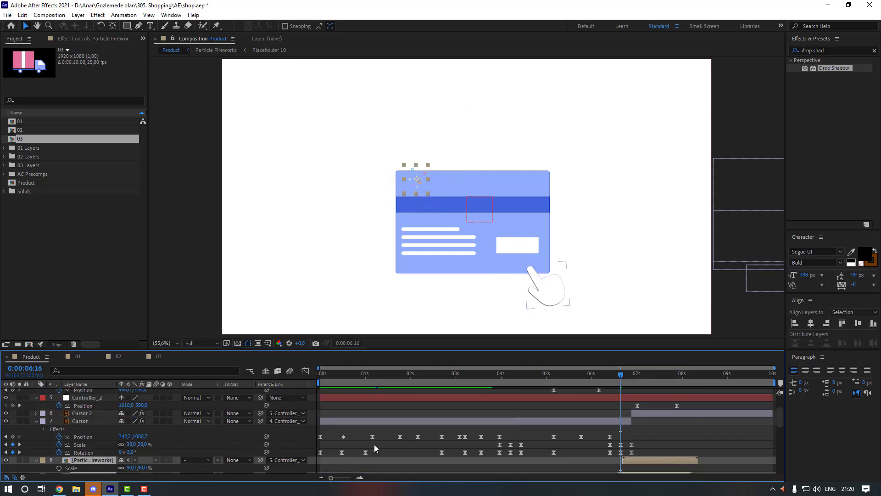
pyautogui.click(605, 382)
pyautogui.press('space')
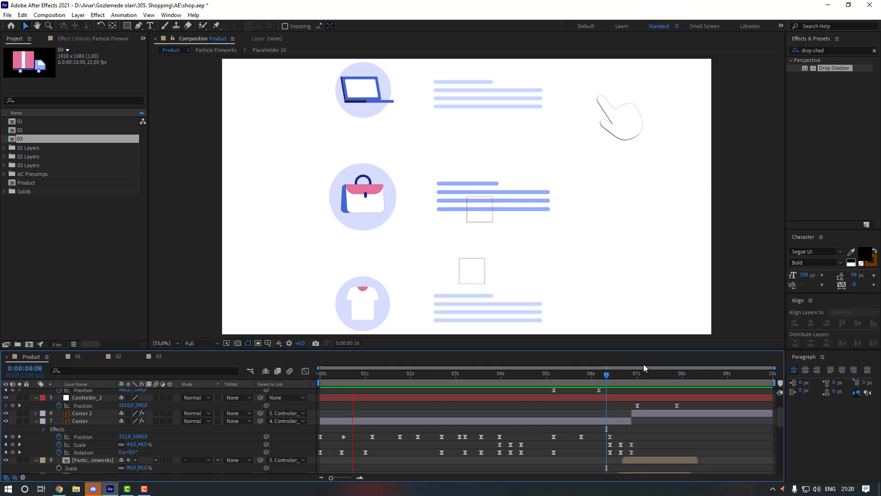
pyautogui.press('space')
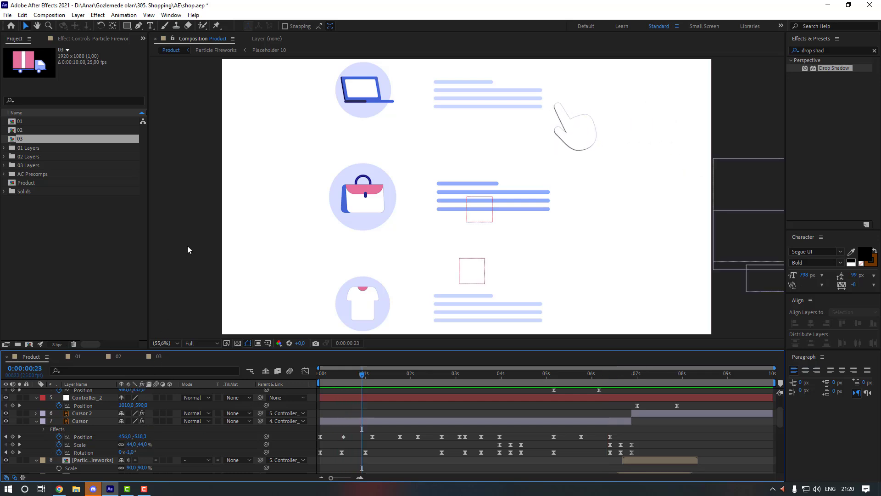
# Step: Create a light blue 1920 × 1080 solid, place it directly above the BG layer, and play back the whole animation
pyautogui.rightClick(170, 251)
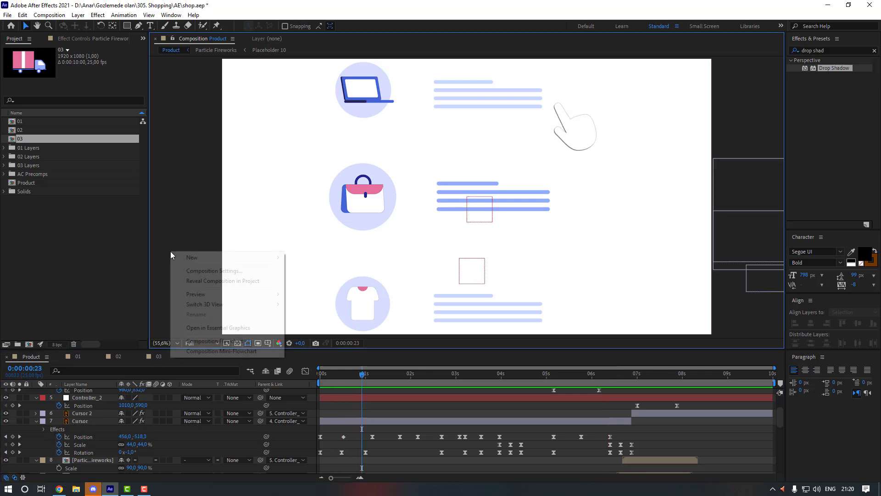
pyautogui.press('Escape')
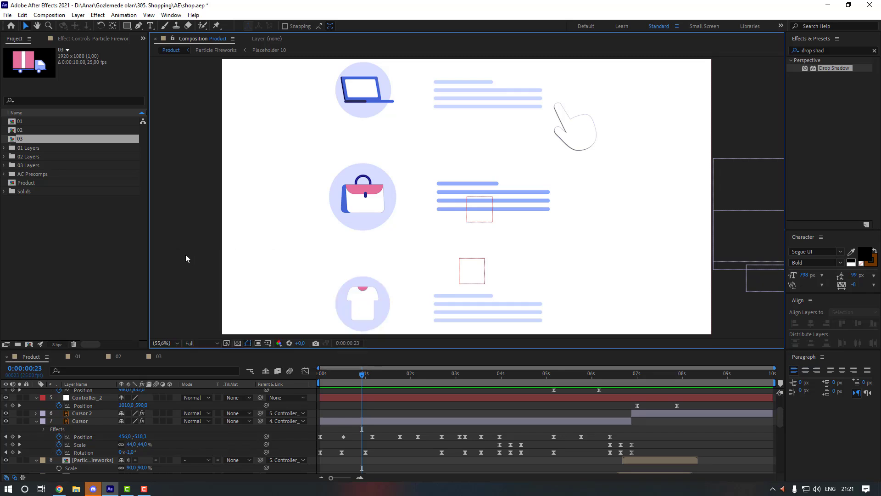
pyautogui.rightClick(180, 247)
pyautogui.moveTo(193, 252)
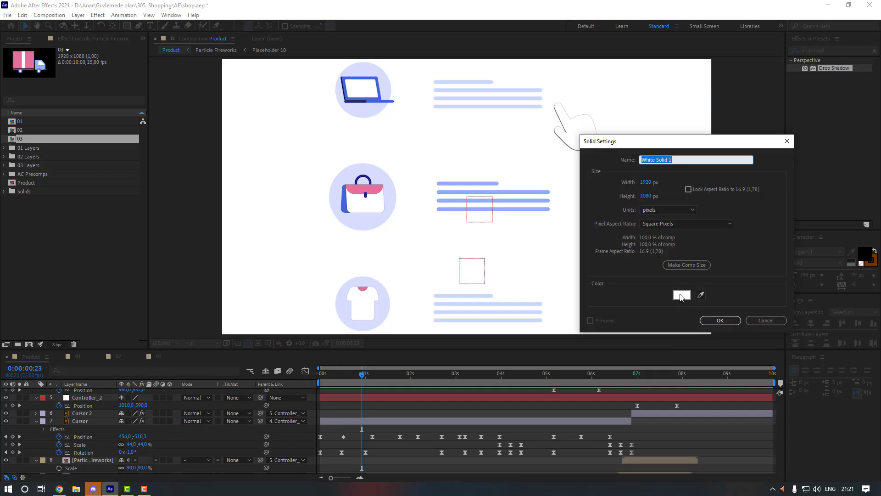
pyautogui.click(681, 294)
pyautogui.moveTo(745, 367); pyautogui.dragTo(747, 356)
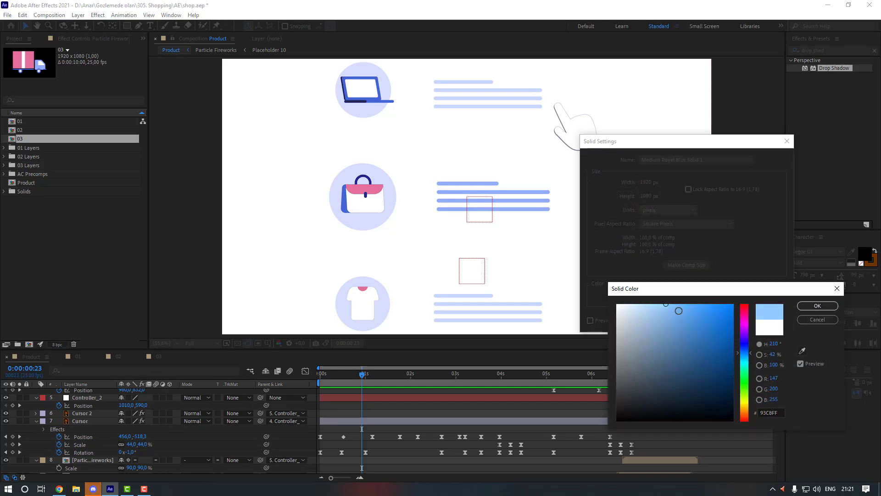
pyautogui.click(813, 305)
pyautogui.click(727, 322)
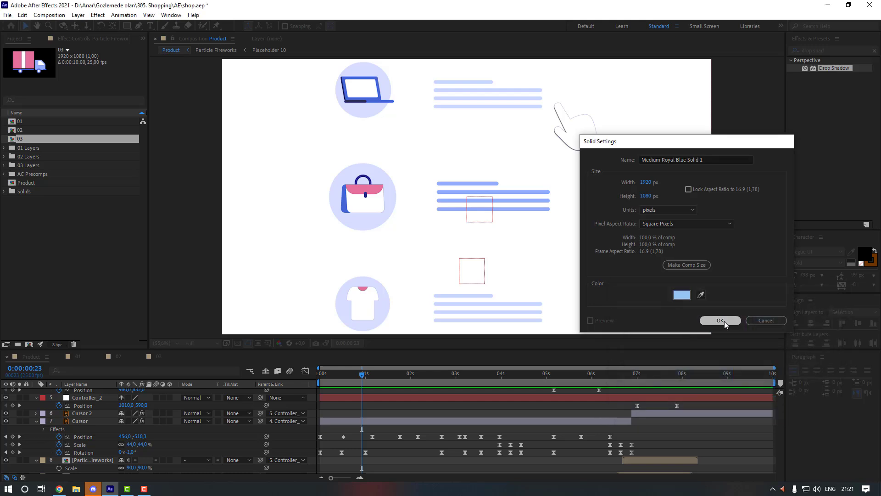
pyautogui.moveTo(98, 391); pyautogui.dragTo(96, 470)
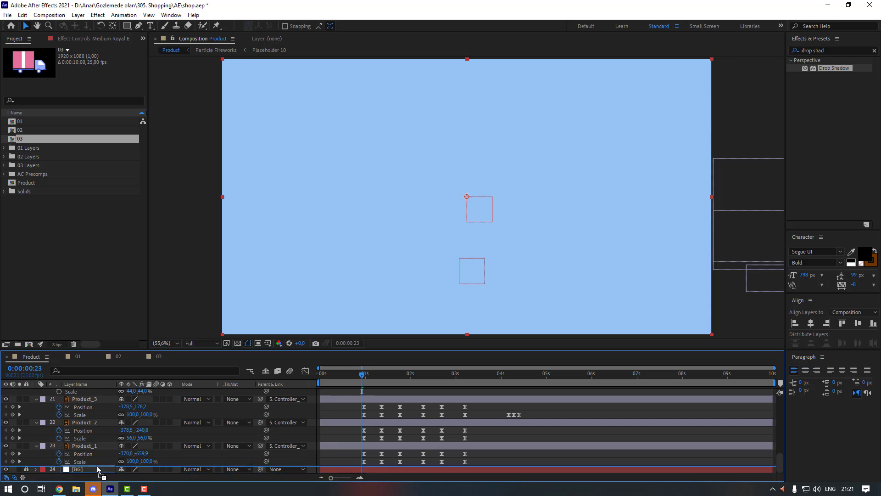
pyautogui.press('space')
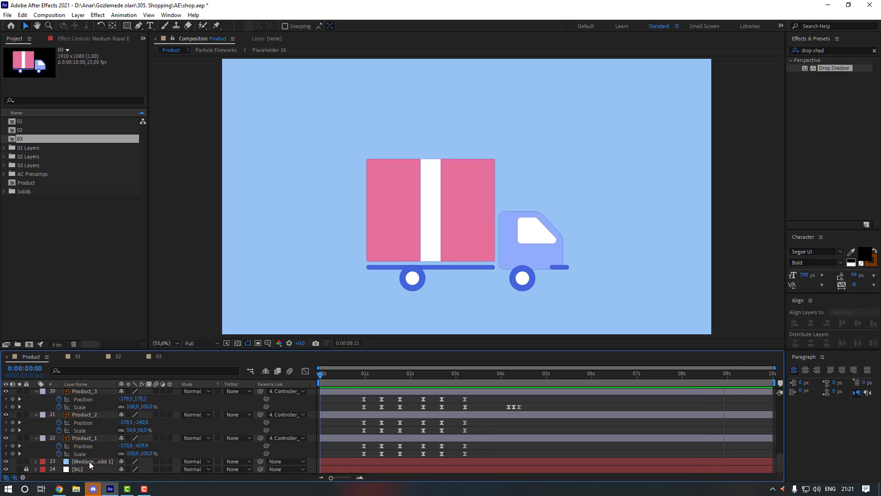
# Step: Stop the playback, search the effects for "fill" and apply the Fill effect to the medium royal blue solid
pyautogui.press('space')
pyautogui.doubleClick(818, 51)
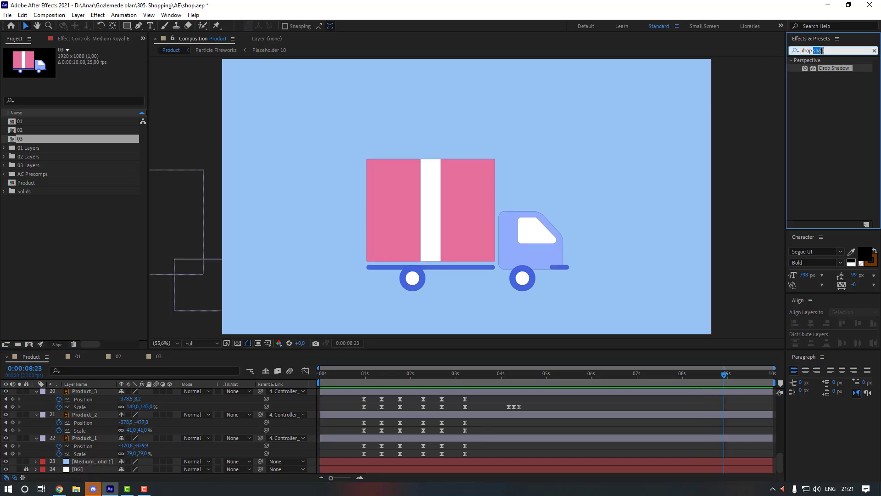
pyautogui.write('fill')
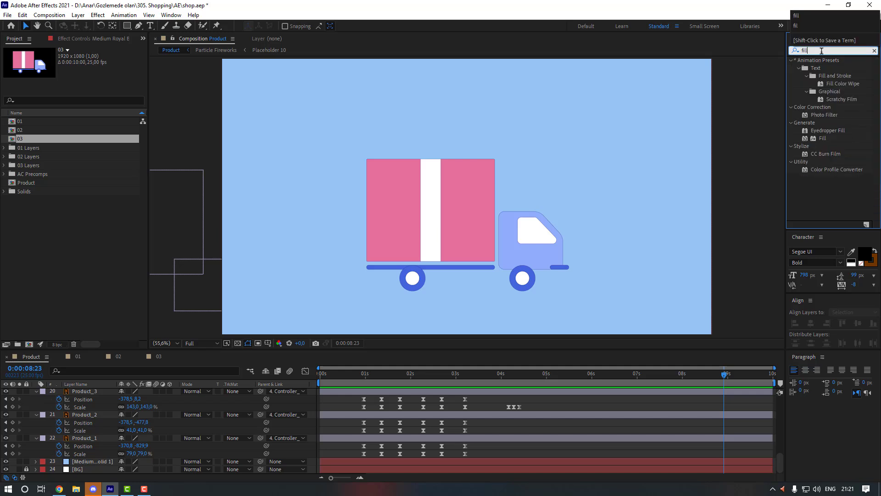
pyautogui.moveTo(809, 123); pyautogui.dragTo(487, 460)
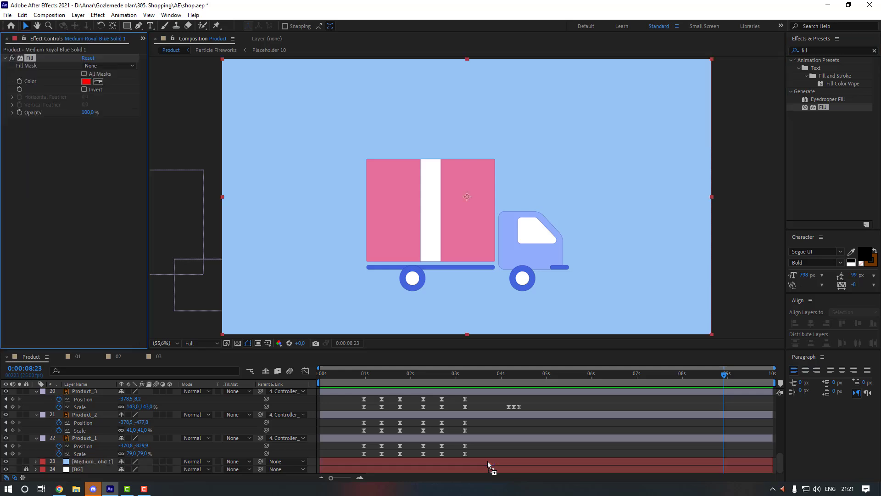
# Step: Set the Fill effect's color to pale blue D9EEFF and play back the animation from the start
pyautogui.click(86, 82)
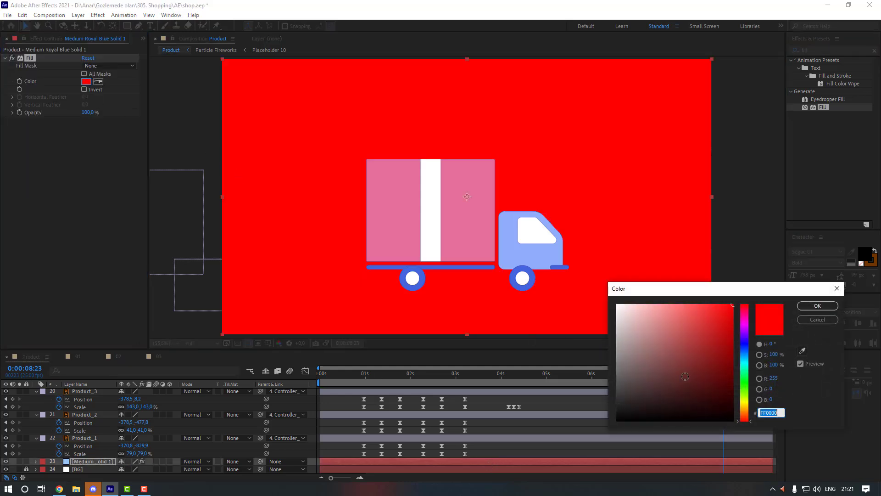
pyautogui.click(744, 354)
pyautogui.moveTo(713, 336); pyautogui.dragTo(634, 303)
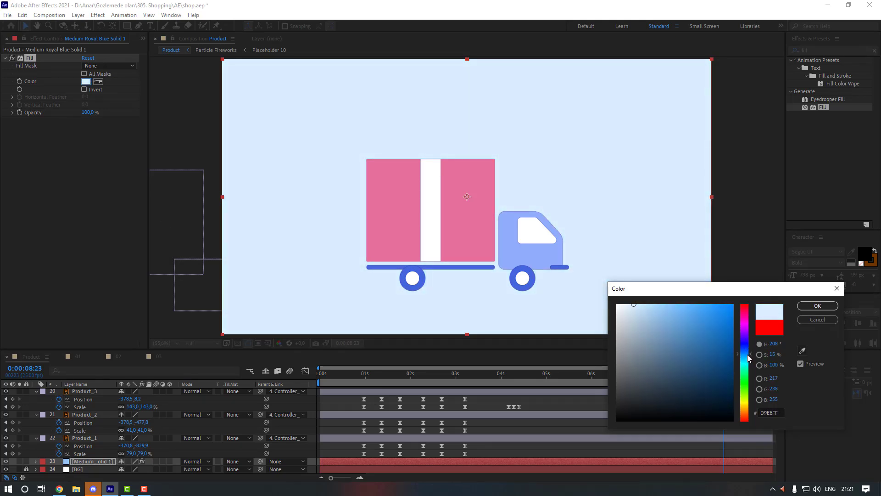
pyautogui.click(817, 306)
pyautogui.press('Home')
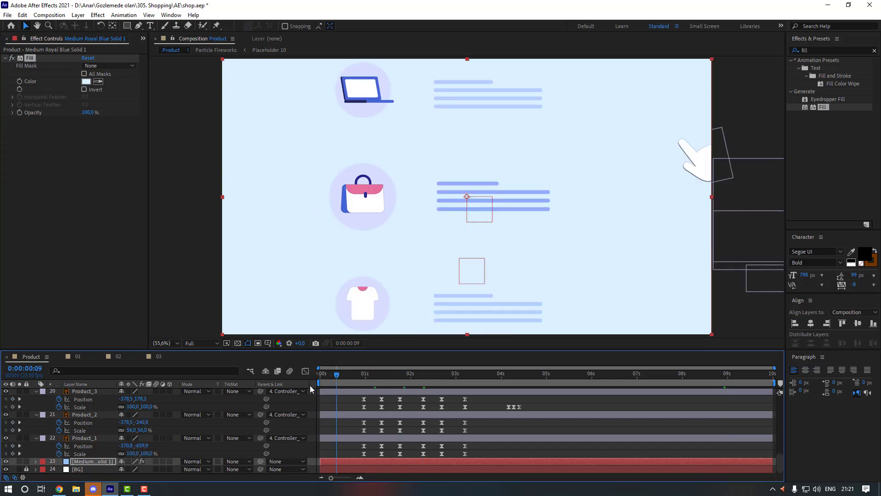
pyautogui.press('space')
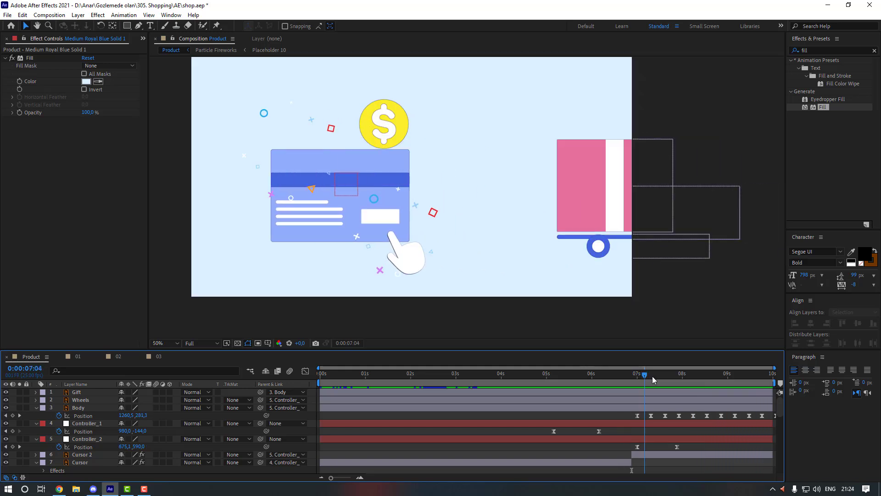
# Step: At 0:00:07:19, draw a horizontal road line below the truck's wheels with the Pen tool and set its stroke color to white FFFFFF
pyautogui.moveTo(651, 375); pyautogui.dragTo(673, 377)
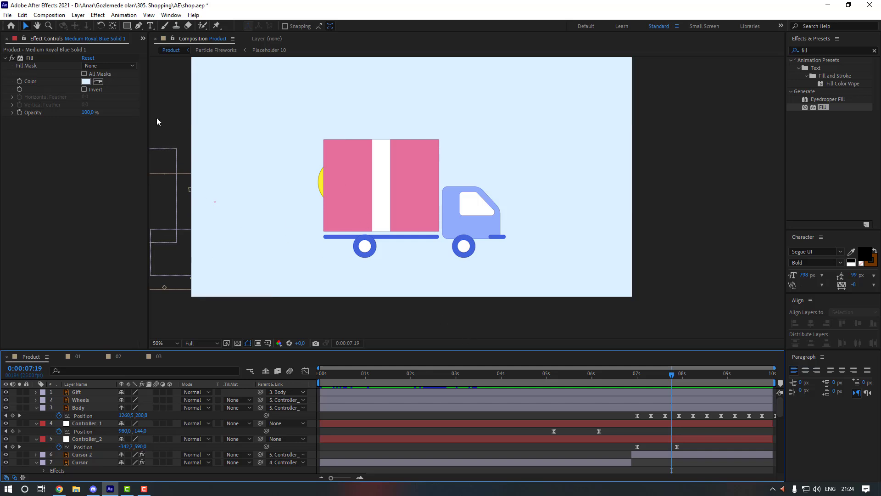
pyautogui.click(138, 26)
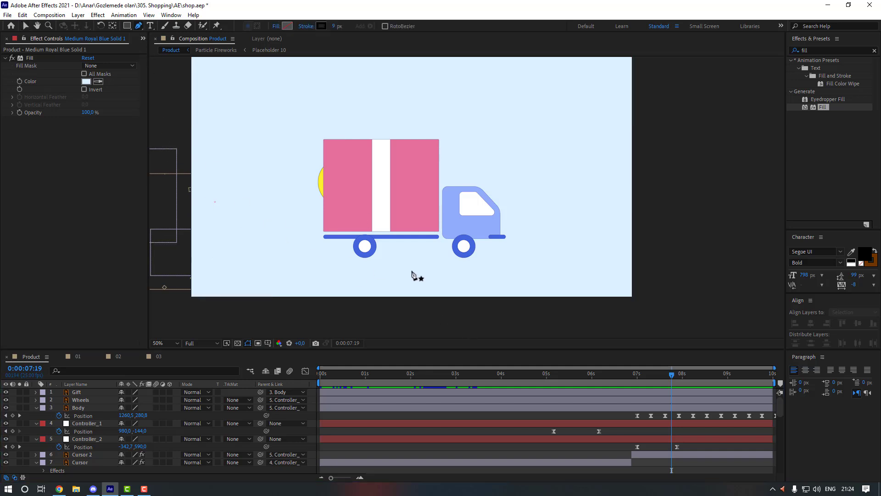
pyautogui.click(245, 266)
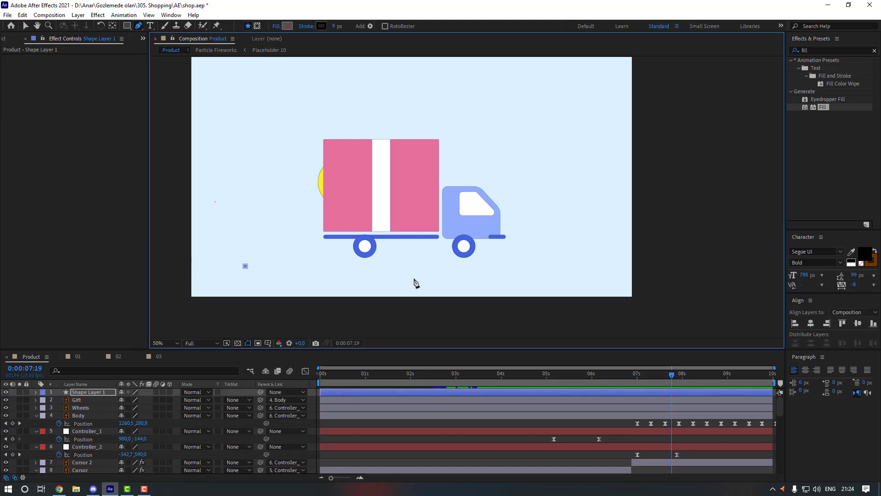
pyautogui.click(633, 267)
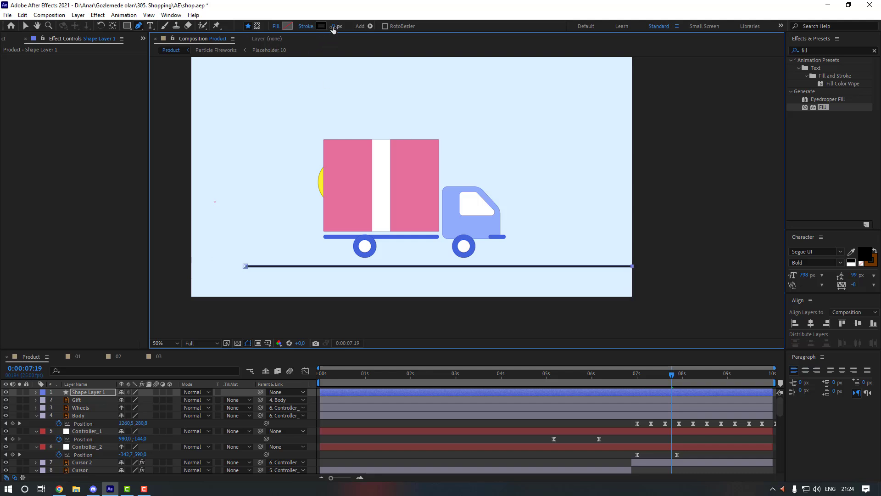
pyautogui.click(321, 26)
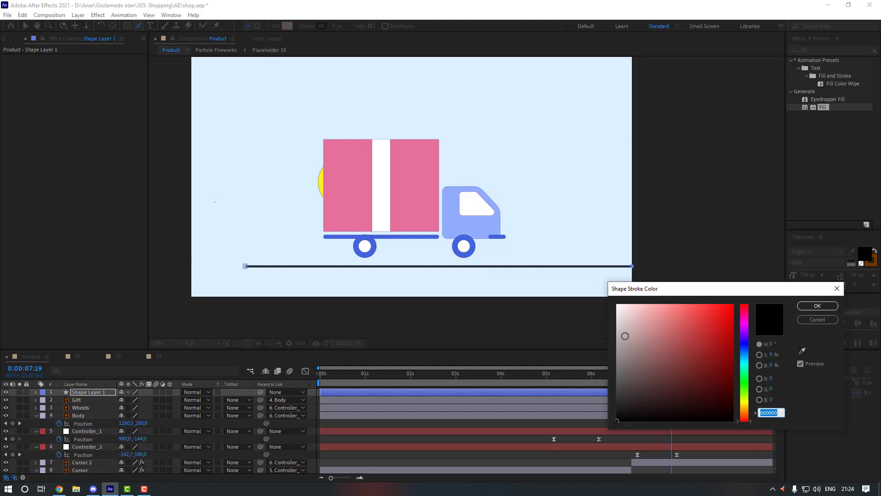
pyautogui.write('FFFFFF')
pyautogui.click(807, 305)
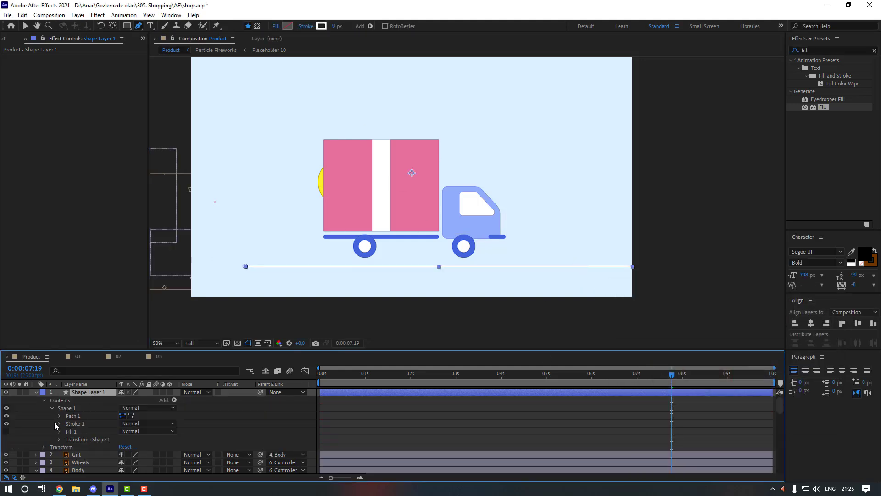
# Step: Add dashes to the road line's stroke and set the dash length to 52
pyautogui.click(58, 424)
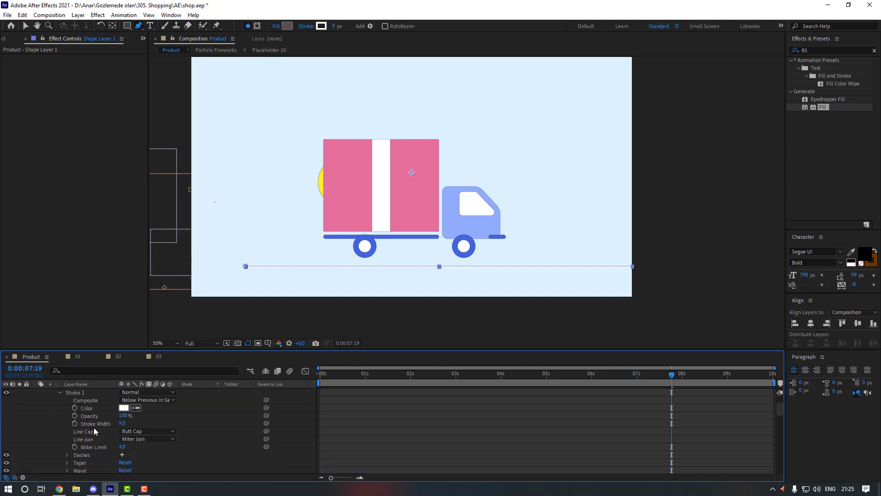
pyautogui.click(121, 454)
pyautogui.scroll(4, 277, 297)
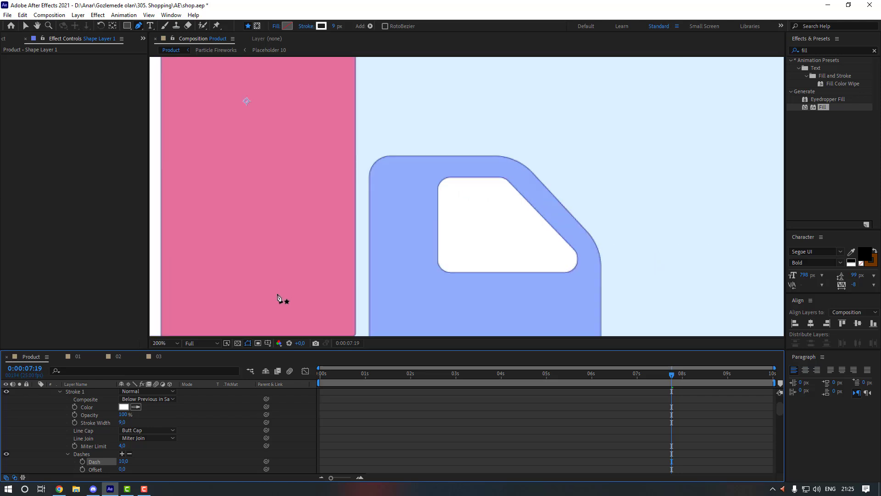
pyautogui.moveTo(278, 295); pyautogui.dragTo(433, 118)
pyautogui.moveTo(317, 295); pyautogui.dragTo(381, 175)
pyautogui.moveTo(327, 226); pyautogui.dragTo(413, 245)
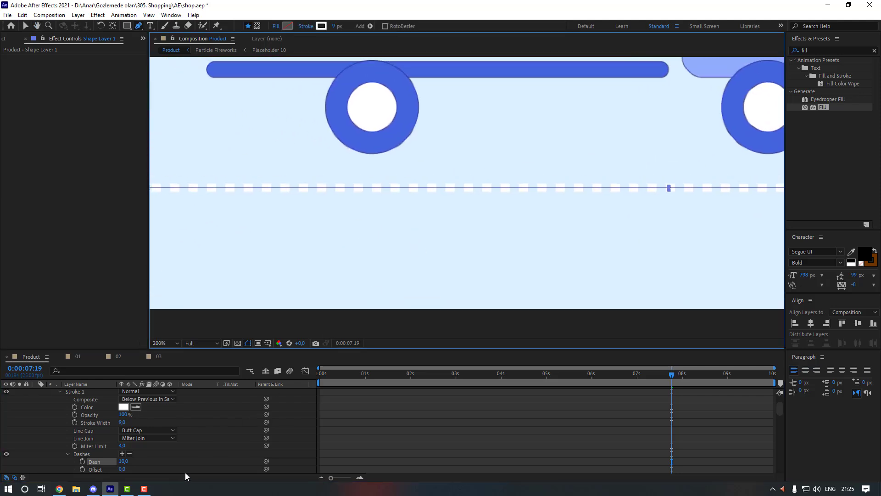
pyautogui.moveTo(123, 461); pyautogui.dragTo(143, 464)
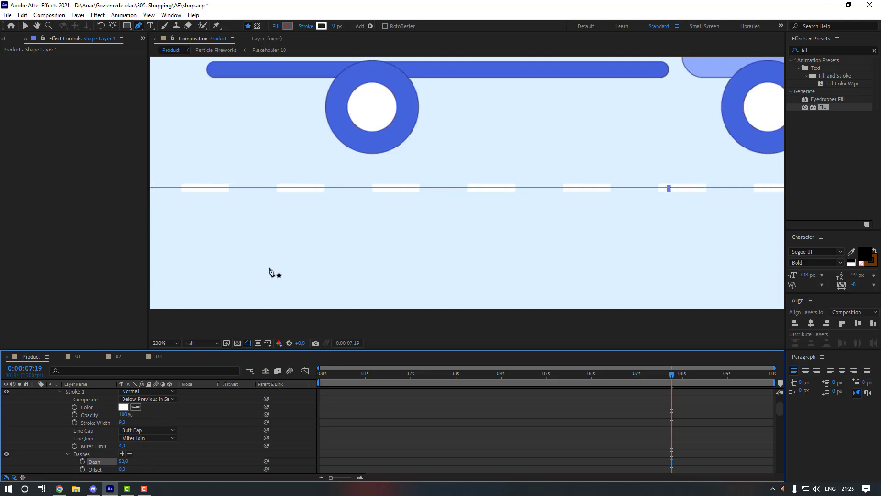
pyautogui.scroll(-4, 270, 272)
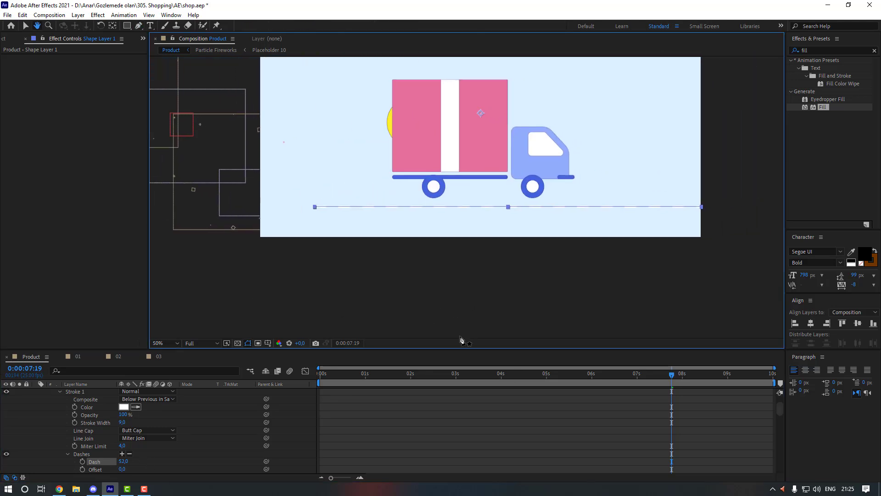
pyautogui.scroll(2, 649, 422)
# Step: Rename the road line's shape layer to Road, parent it to Controller_2 and preview the truck's arrival
pyautogui.moveTo(648, 379); pyautogui.dragTo(677, 381)
pyautogui.click(36, 392)
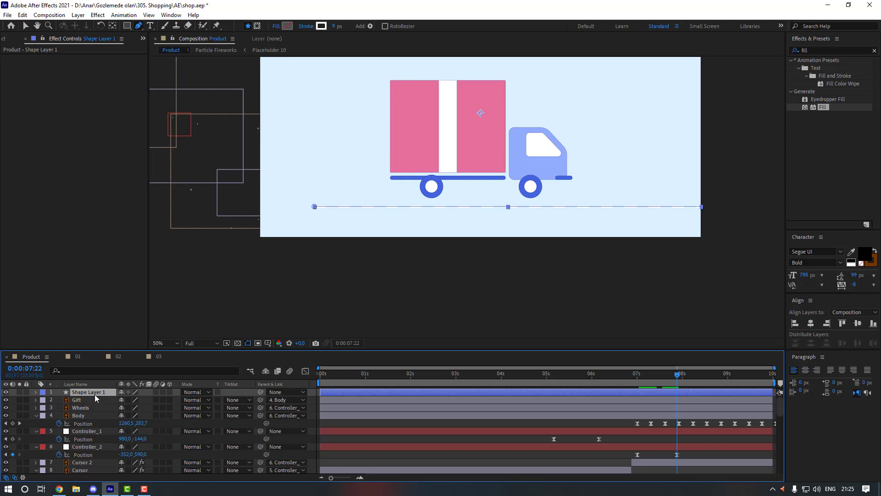
pyautogui.click(95, 395)
pyautogui.write('Road')
pyautogui.press('Return')
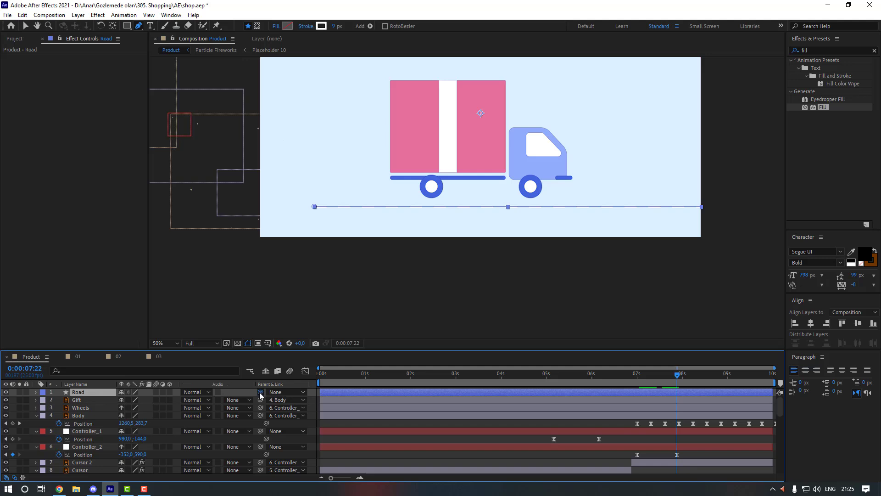
pyautogui.moveTo(259, 392); pyautogui.dragTo(107, 446)
pyautogui.moveTo(642, 377); pyautogui.dragTo(674, 379)
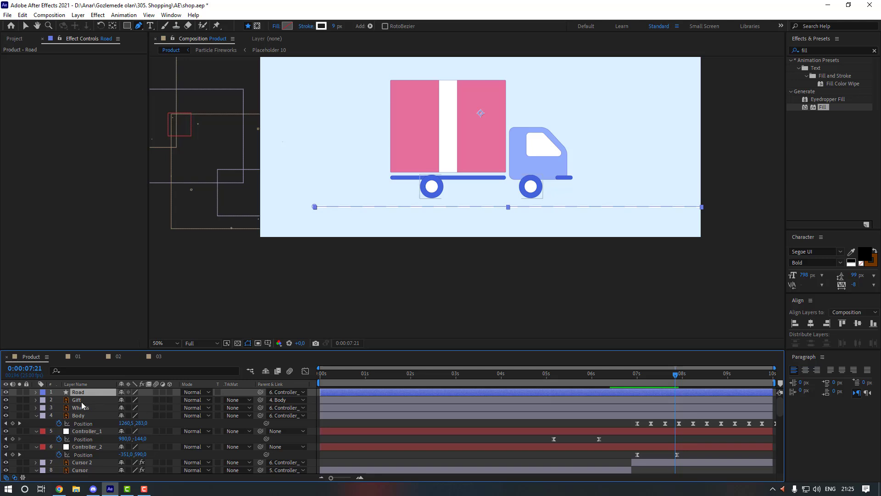
# Step: Keyframe the Road layer's X position at 1693 on 0:00:07:00 and 1509 on 0:00:07:22, and preview the motion
pyautogui.press('v')
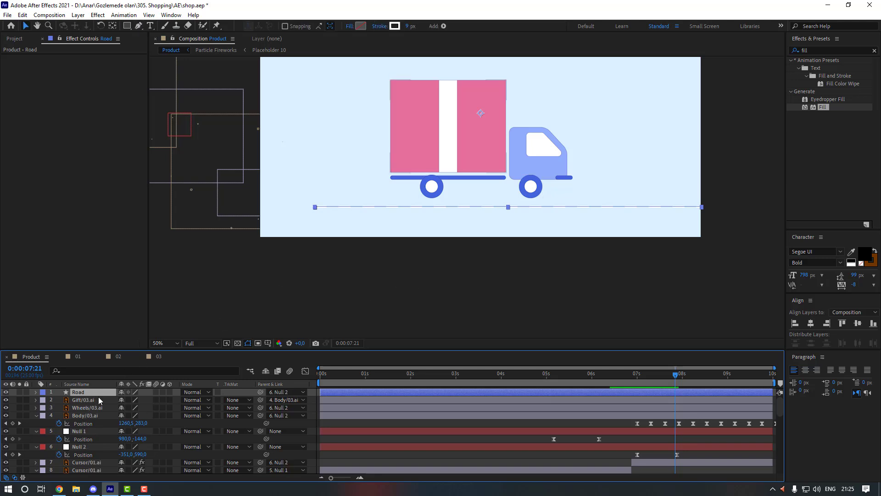
pyautogui.press('p')
pyautogui.moveTo(124, 399); pyautogui.dragTo(229, 395)
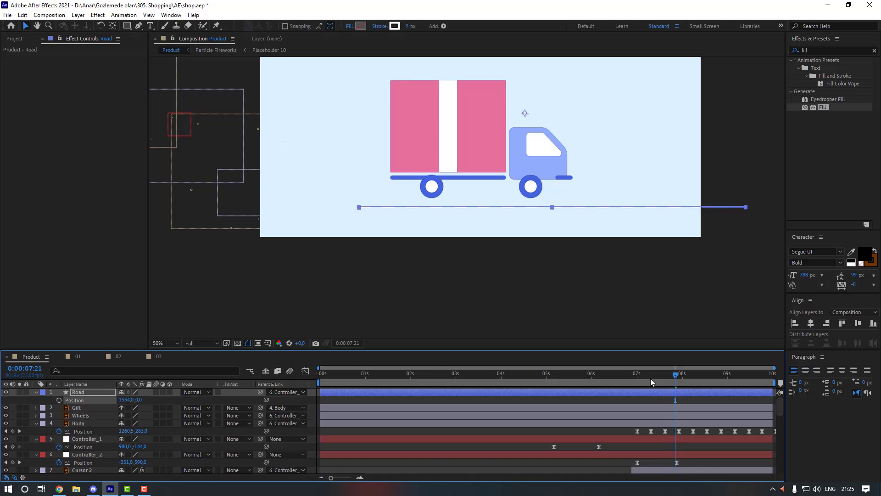
pyautogui.click(637, 373)
pyautogui.moveTo(125, 399); pyautogui.dragTo(141, 399)
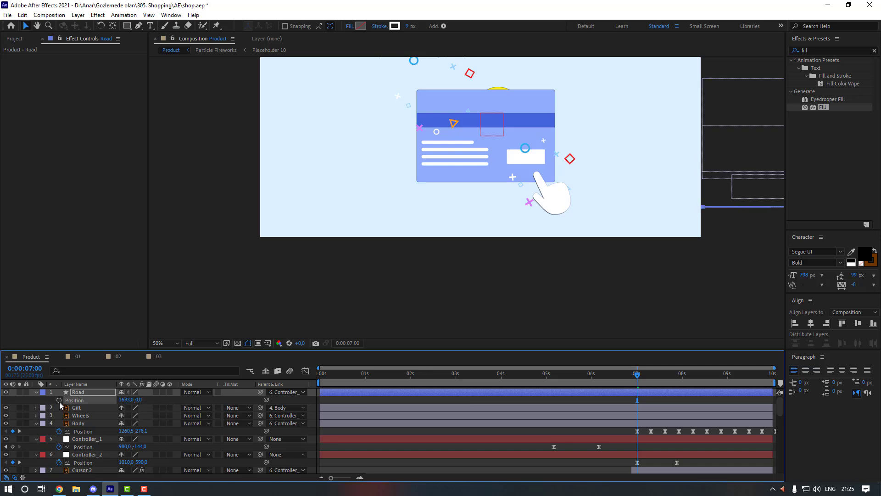
pyautogui.click(677, 374)
pyautogui.moveTo(122, 401); pyautogui.dragTo(58, 400)
pyautogui.click(635, 375)
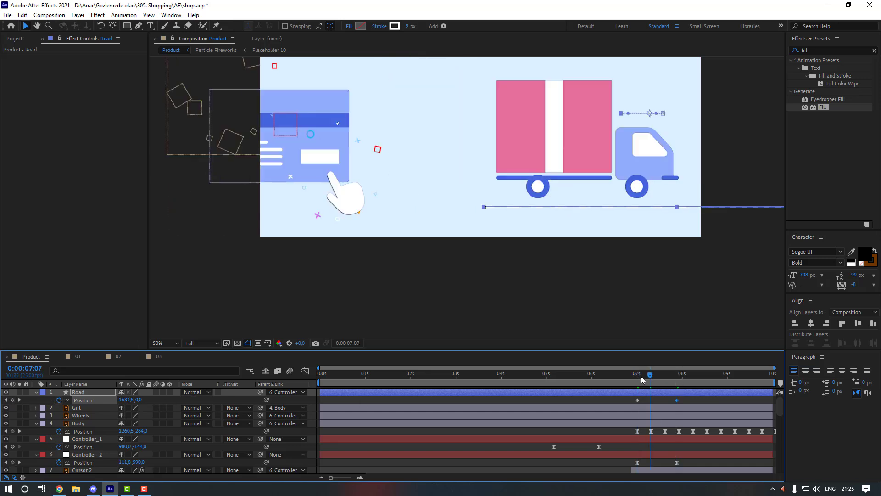
pyautogui.press('space')
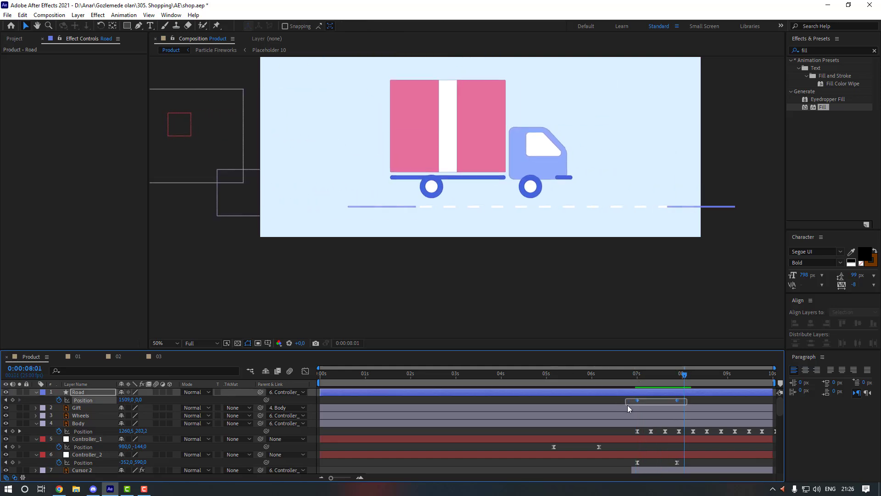
# Step: Apply Easy Ease to both Road position keyframes and play back from about 0:00:06:20
pyautogui.click(637, 400)
pyautogui.rightClick(677, 400)
pyautogui.moveTo(709, 393)
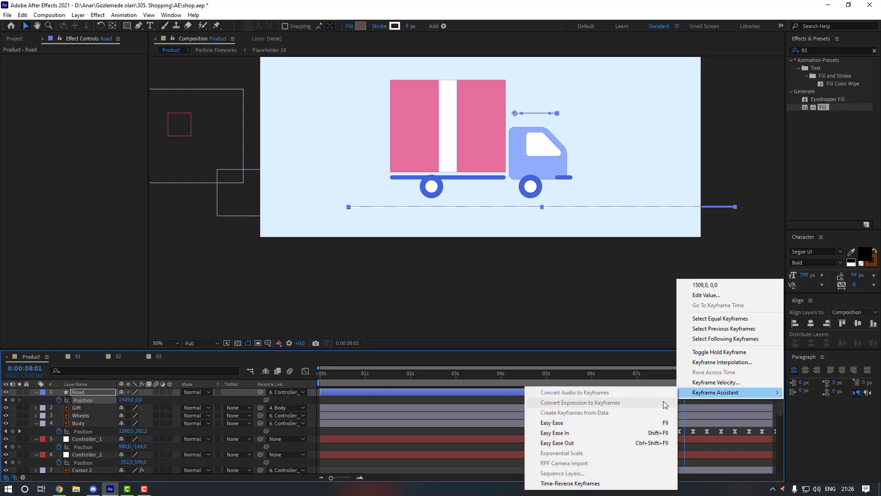
pyautogui.click(623, 420)
pyautogui.moveTo(655, 378); pyautogui.dragTo(627, 381)
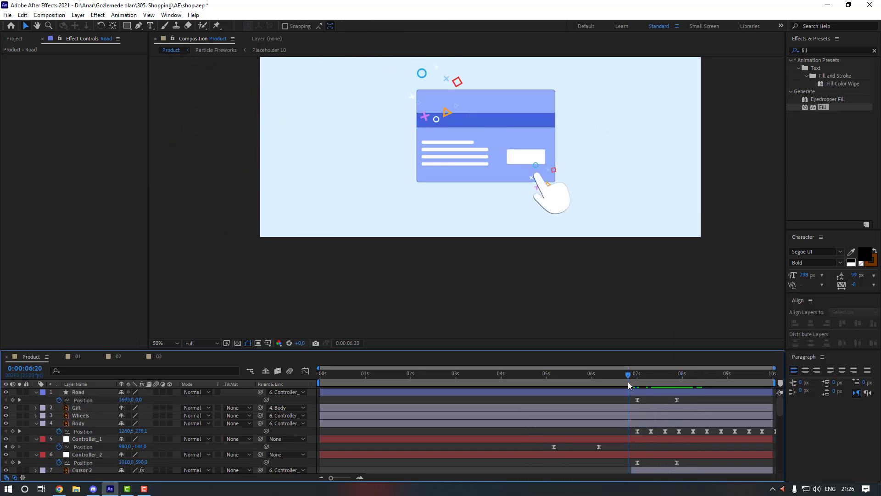
pyautogui.press('space')
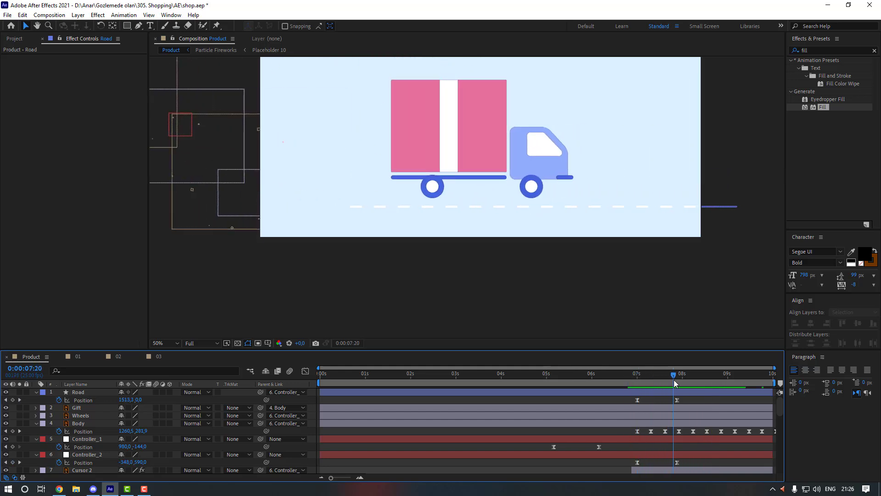
# Step: Set the Road layer's X position at 0:00:07:22 to 1363 and preview the truck's arrival
pyautogui.click(677, 399)
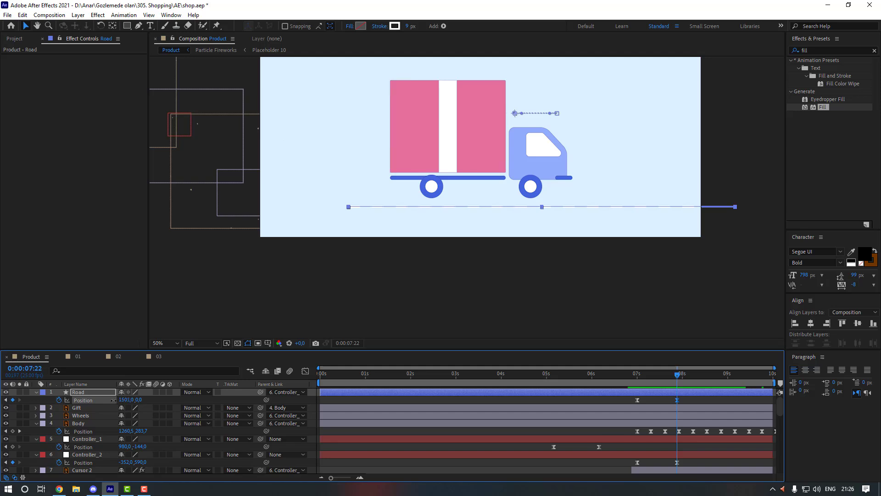
pyautogui.moveTo(127, 399); pyautogui.dragTo(57, 400)
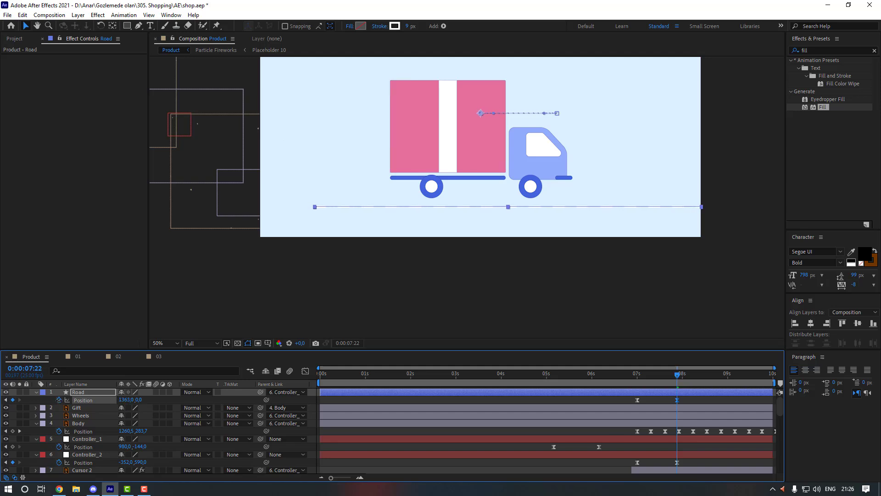
pyautogui.click(685, 399)
pyautogui.click(634, 381)
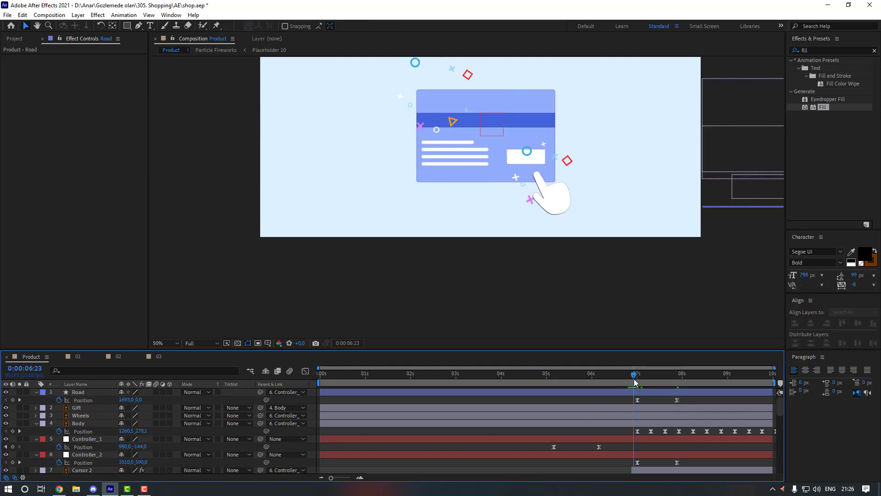
pyautogui.press('space')
pyautogui.press('space')
# Step: Set the Road layer's X position at 0:00:07:22 to 1291 and play back from about 0:00:06:24
pyautogui.moveTo(123, 399); pyautogui.dragTo(88, 400)
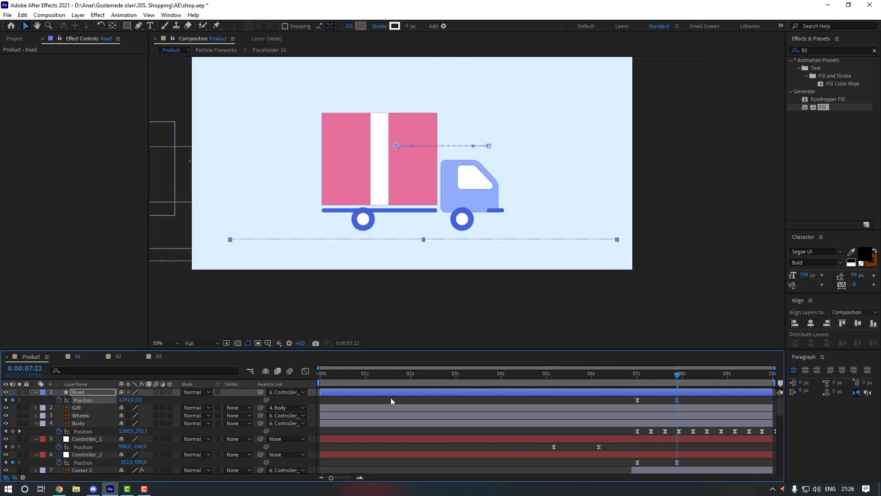
pyautogui.click(564, 400)
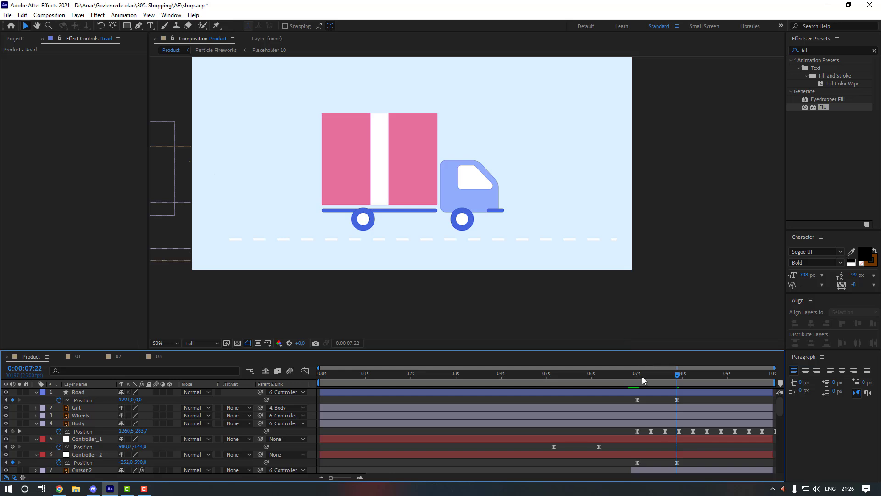
pyautogui.moveTo(629, 373)
pyautogui.mouseDown()
pyautogui.moveTo(687, 374)
pyautogui.moveTo(634, 374)
pyautogui.mouseUp()
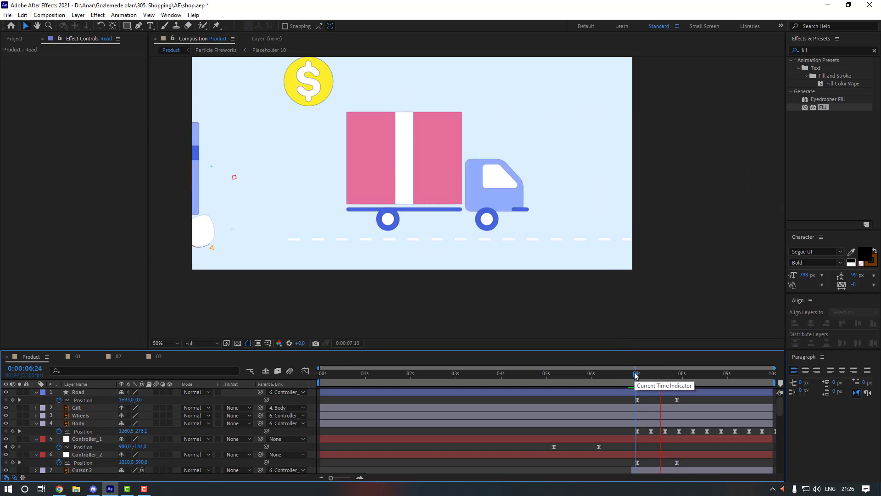
# Step: Add a dash Offset keyframe to the Road layer's Stroke 1 at 0:00:07:00
pyautogui.click(638, 375)
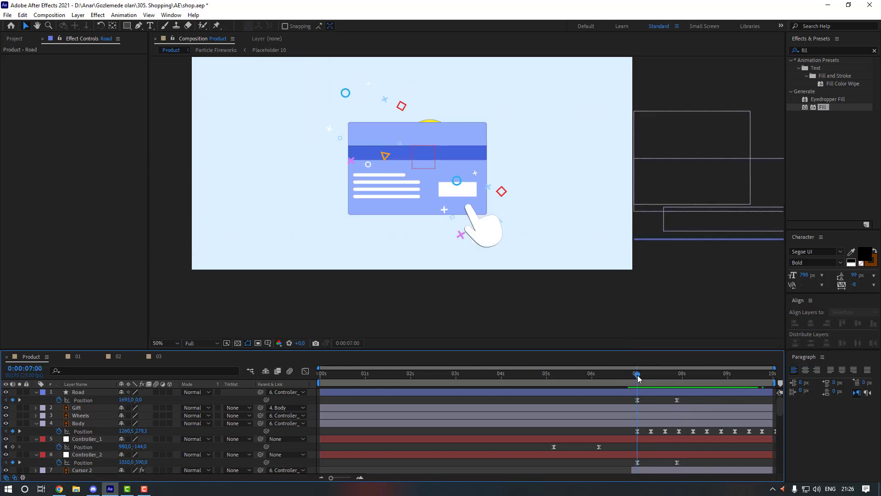
pyautogui.doubleClick(36, 391)
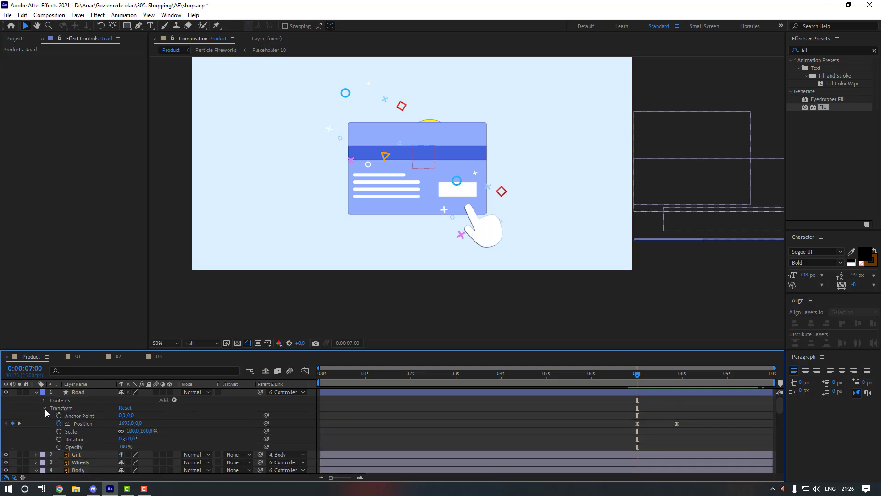
pyautogui.click(45, 408)
pyautogui.click(44, 401)
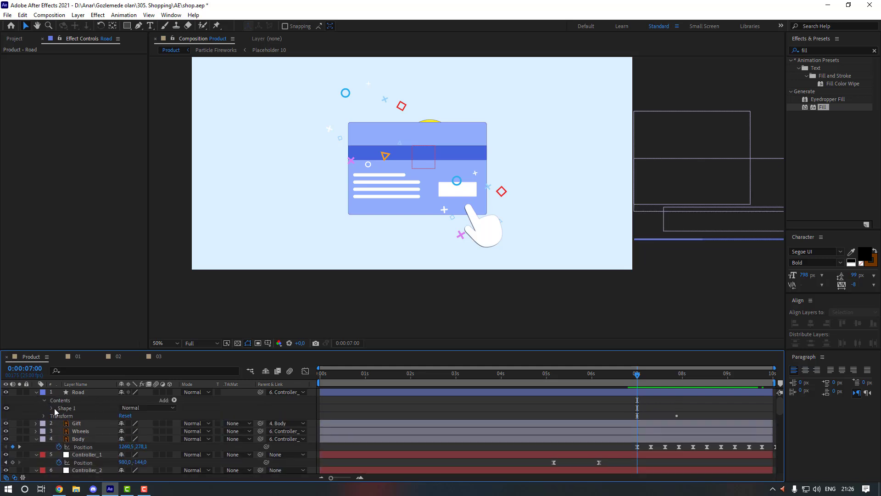
pyautogui.click(52, 409)
pyautogui.click(59, 423)
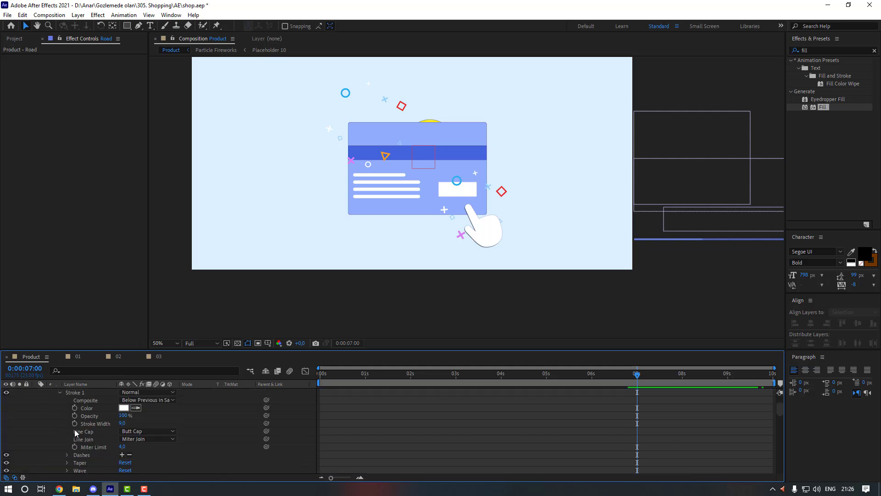
pyautogui.scroll(-2, 92, 439)
pyautogui.click(67, 431)
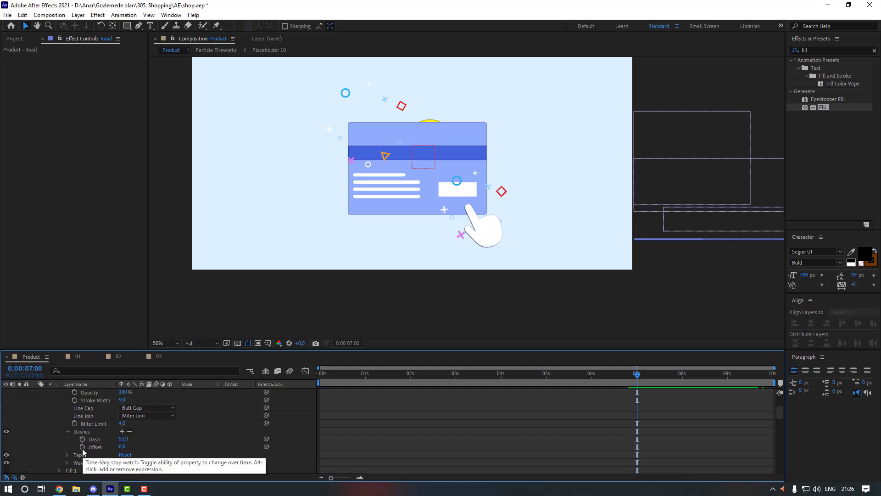
pyautogui.click(83, 447)
# Step: Set the Road stroke's dash Offset to 760 at 0:00:09:24 and play back from 0:00:05:23
pyautogui.scroll(2, 711, 436)
pyautogui.scroll(1, 712, 435)
pyautogui.press('End')
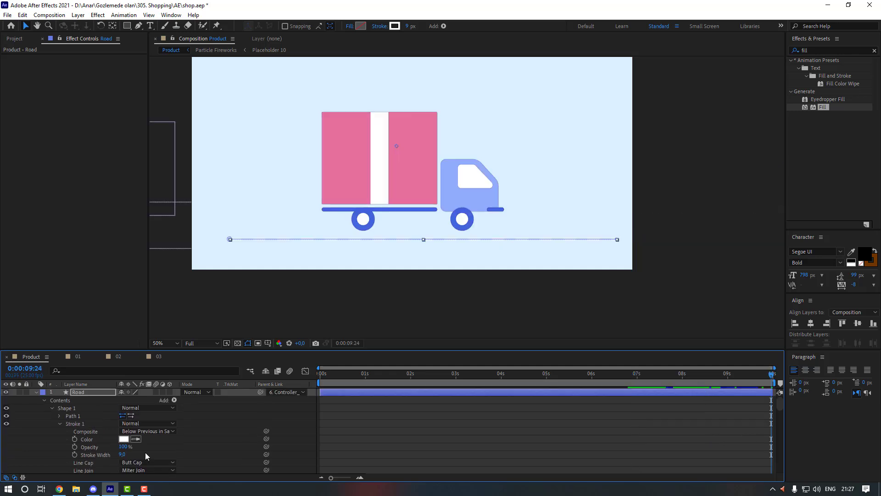
pyautogui.scroll(-2, 99, 455)
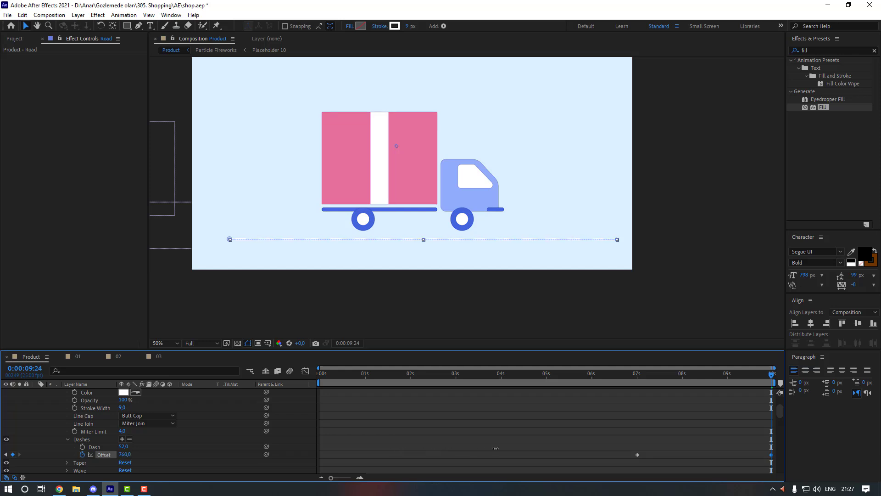
pyautogui.click(527, 447)
pyautogui.click(588, 374)
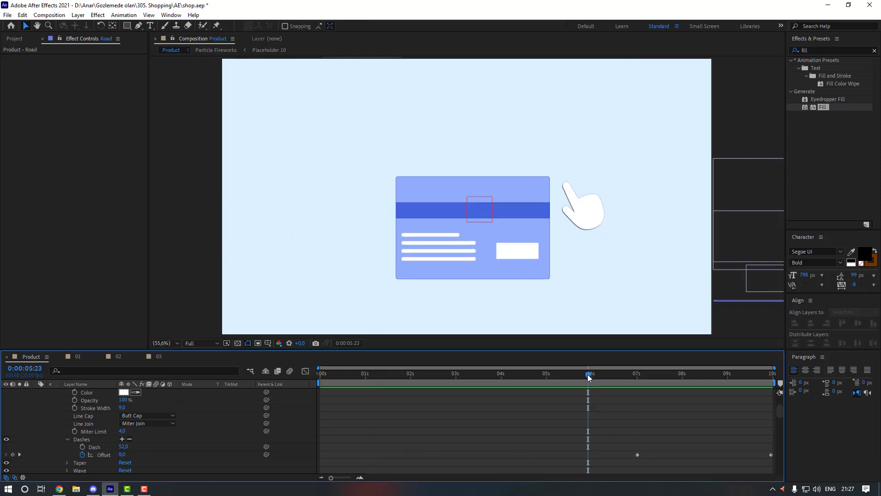
pyautogui.press('space')
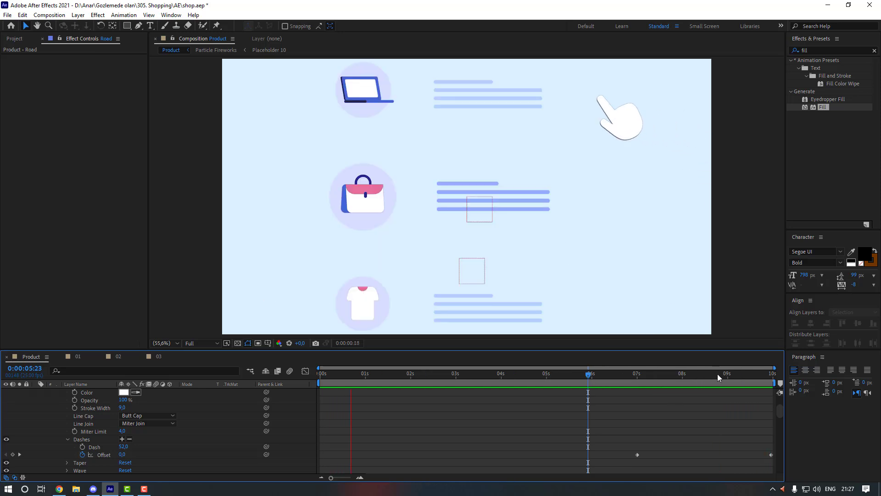
# Step: Set the Road layer's X position at 0:00:07:22 to 1373 and preview the motion from 0:00:06:24
pyautogui.click(688, 410)
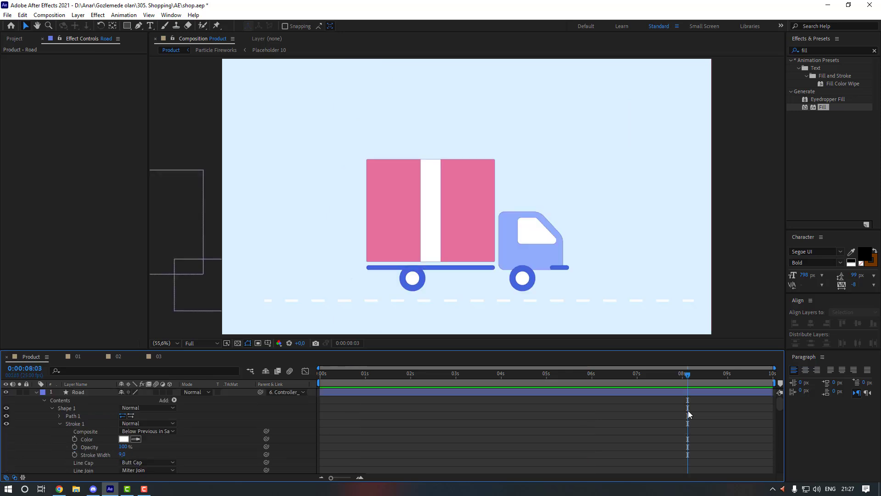
pyautogui.scroll(-4, 686, 410)
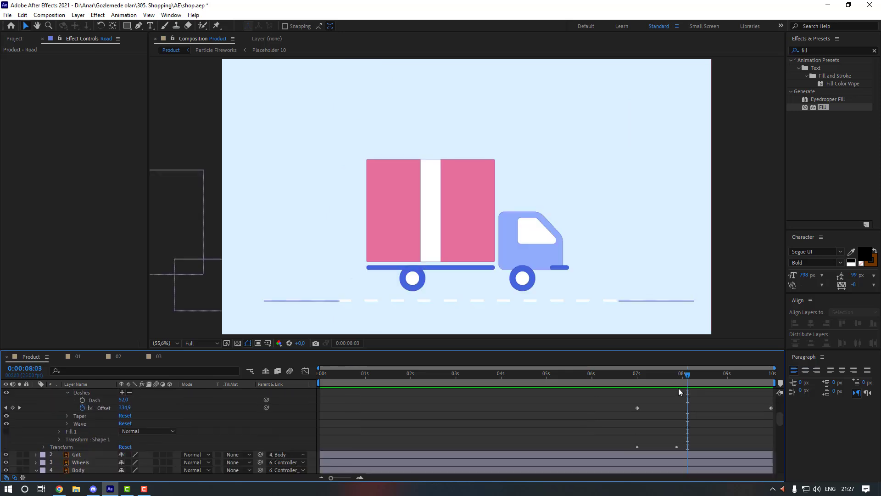
pyautogui.click(676, 375)
pyautogui.scroll(4, 665, 403)
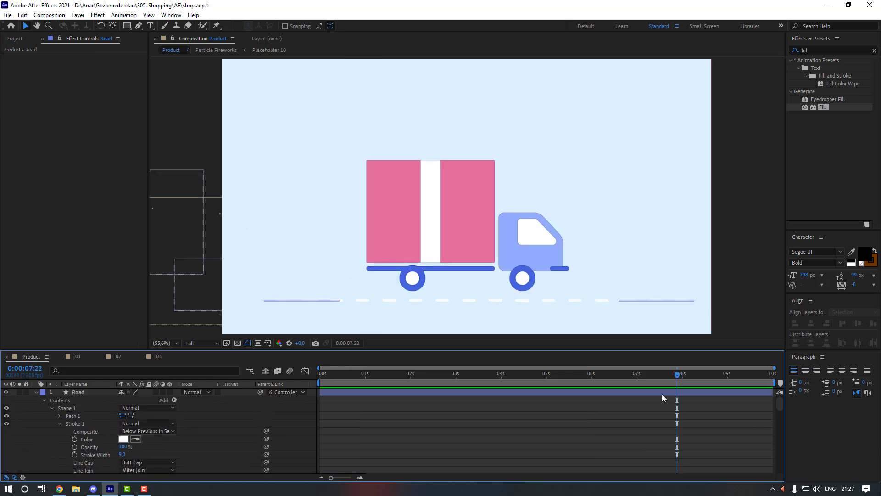
pyautogui.click(662, 394)
pyautogui.scroll(-4, 665, 420)
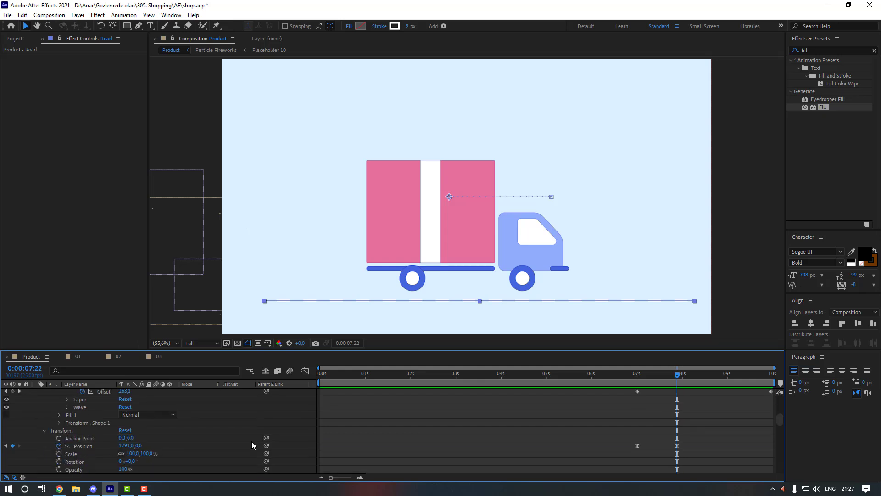
pyautogui.click(678, 445)
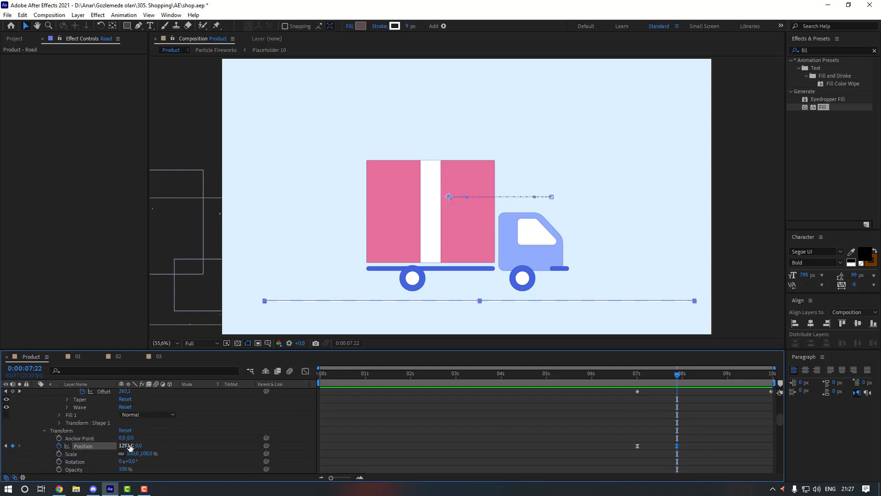
pyautogui.moveTo(125, 447); pyautogui.dragTo(166, 446)
pyautogui.click(549, 463)
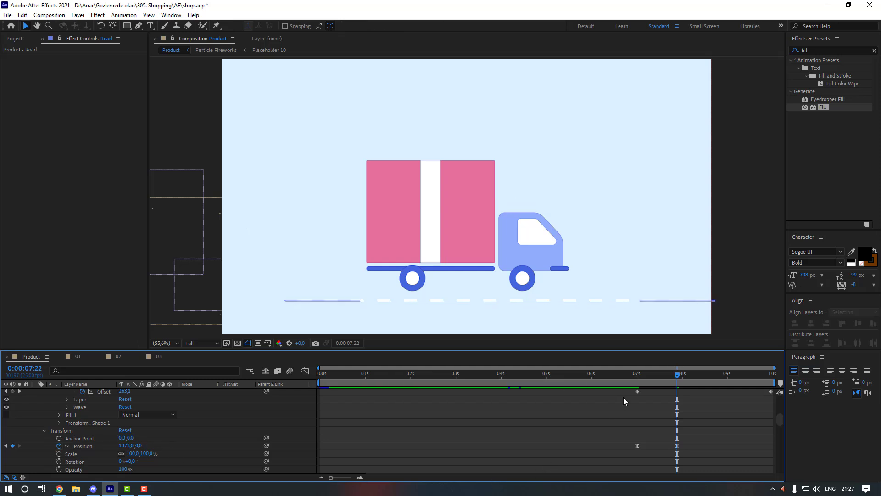
pyautogui.click(635, 379)
pyautogui.press('space')
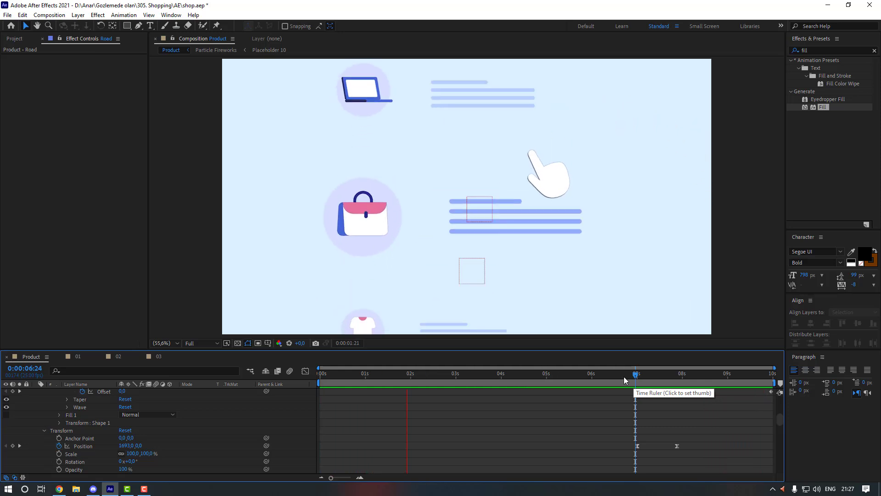
pyautogui.press('space')
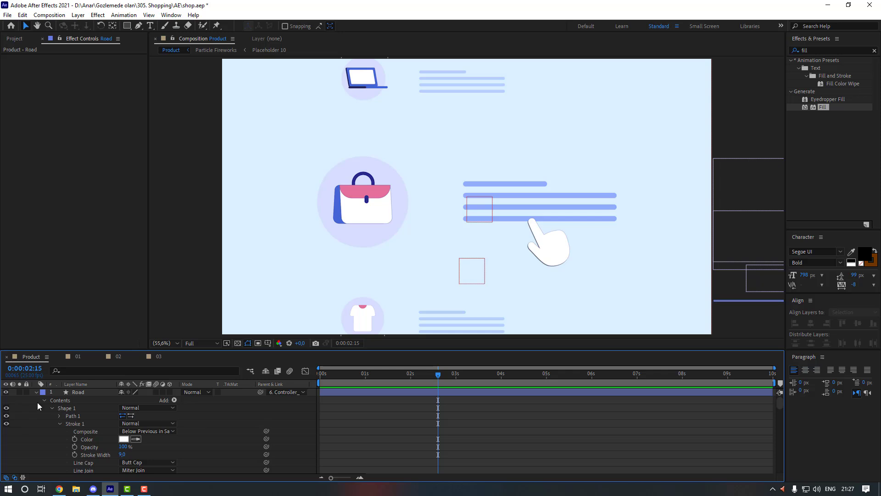
# Step: Collapse the Road layer's properties and play the whole animation from 0:00:00:00
pyautogui.click(36, 392)
pyautogui.moveTo(331, 374); pyautogui.dragTo(271, 379)
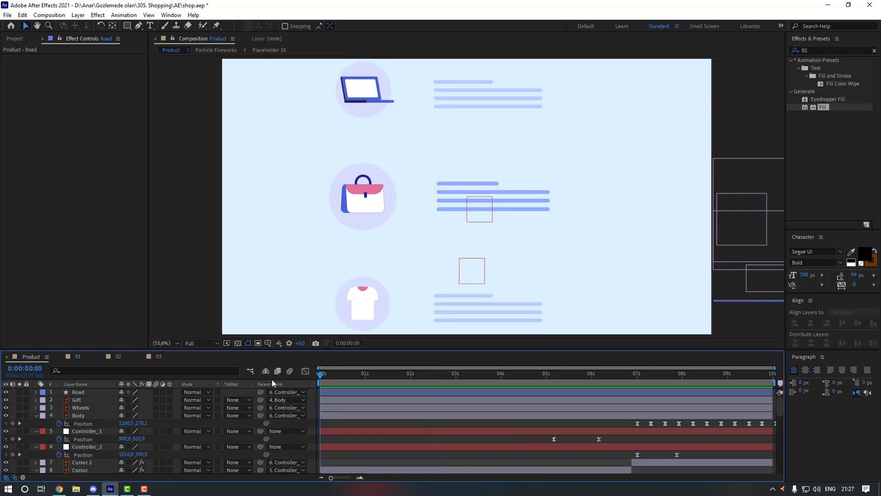
pyautogui.press('space')
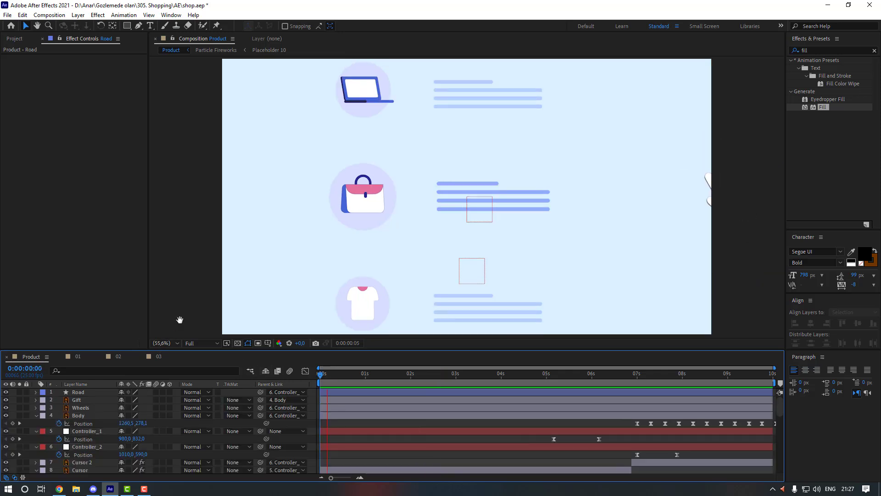